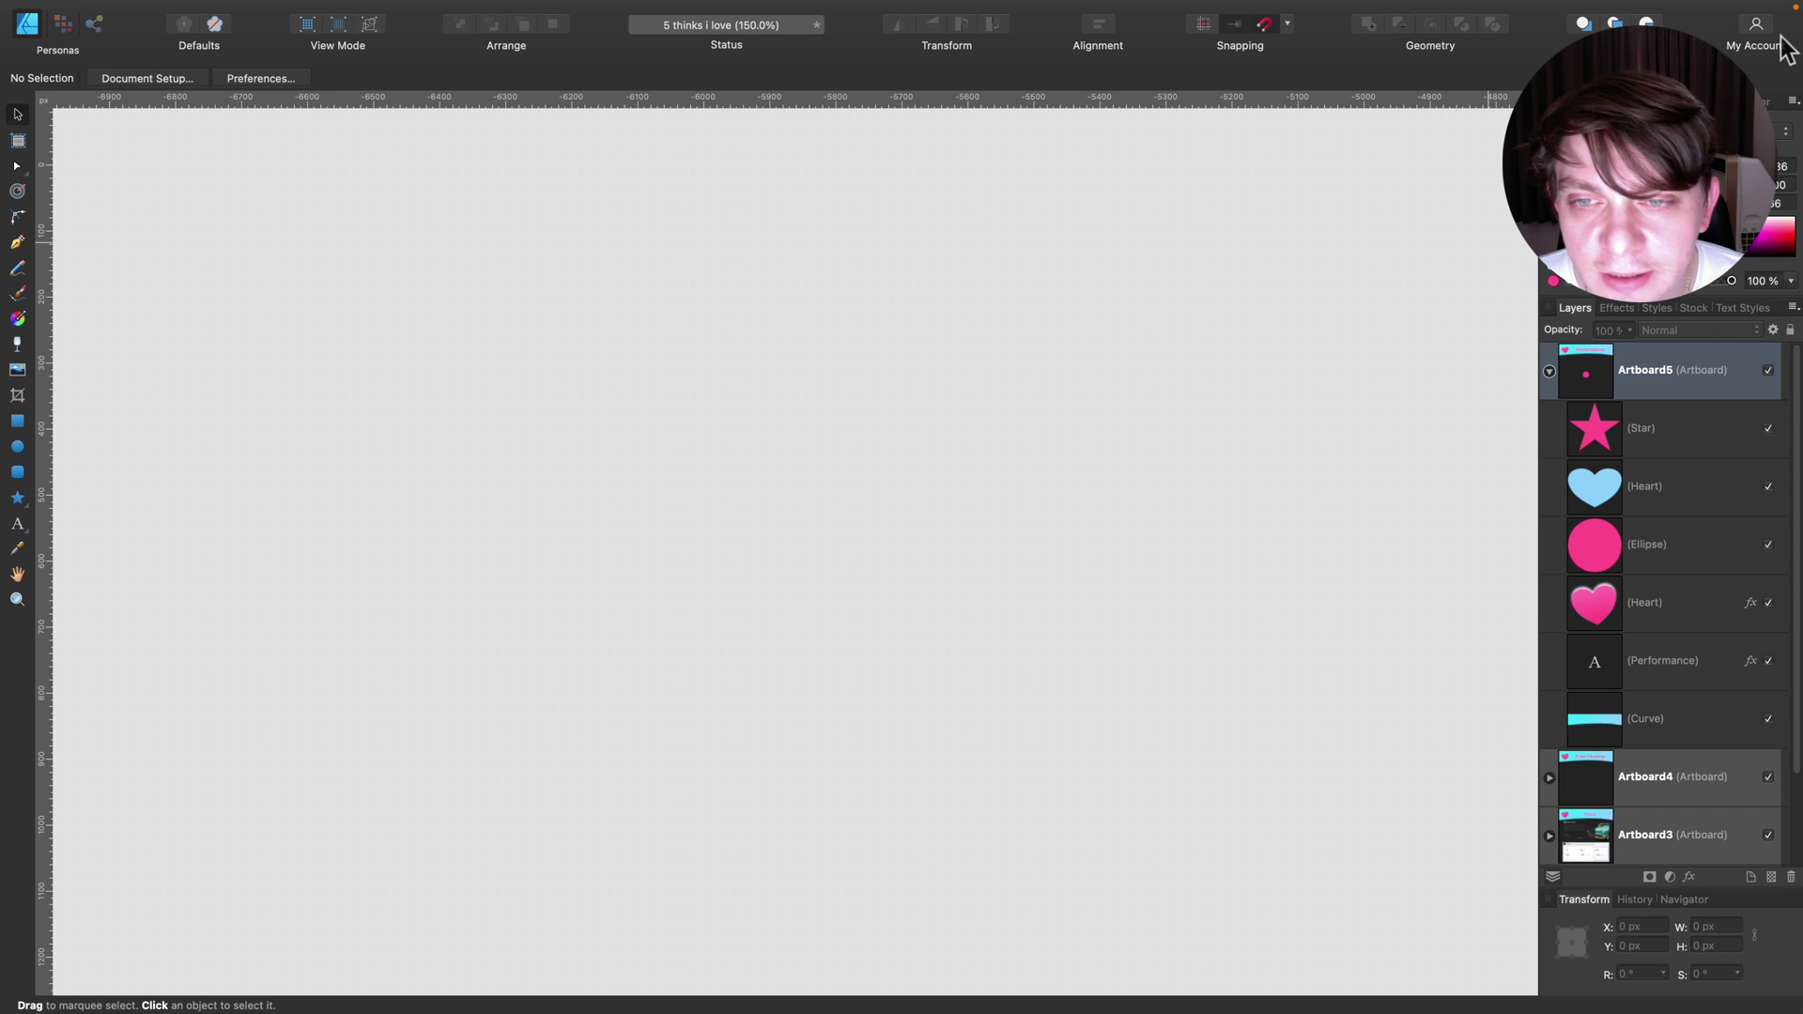
- Draw a large donut below the heading on the Shape Tool artboard
scroll(1484, 249, "right", 4)
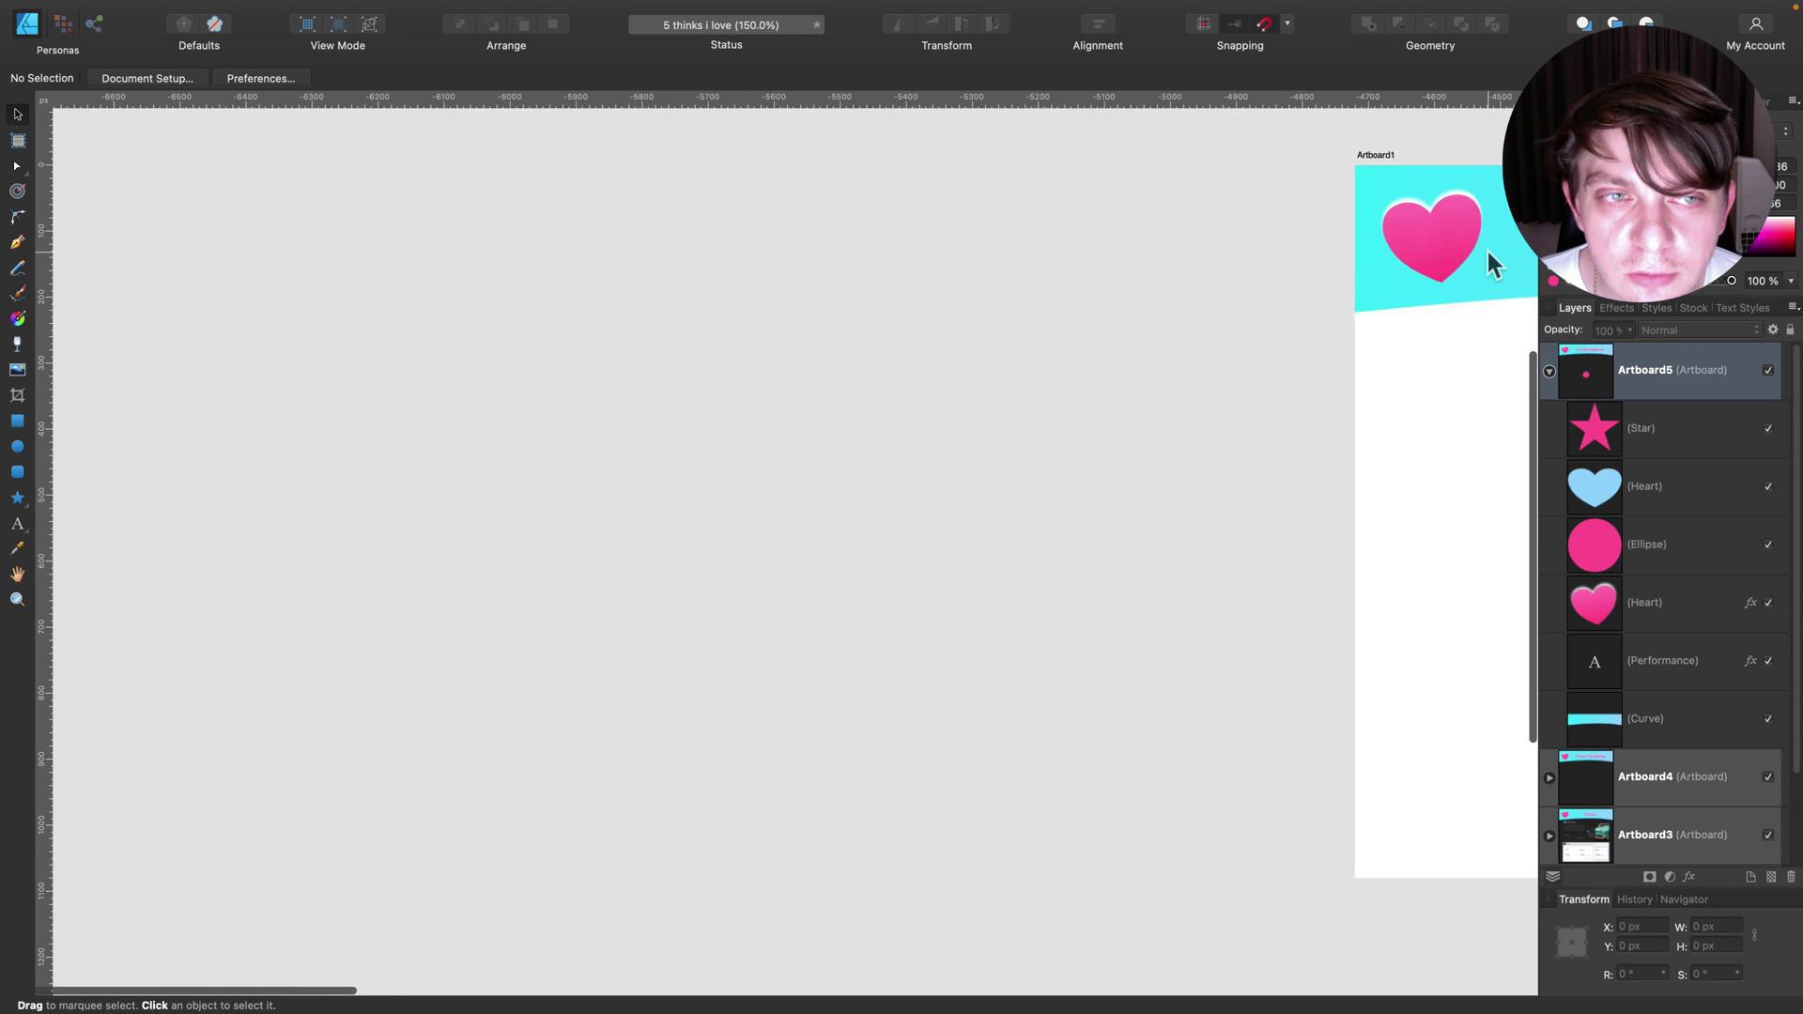
scroll(1486, 246, "right", 15)
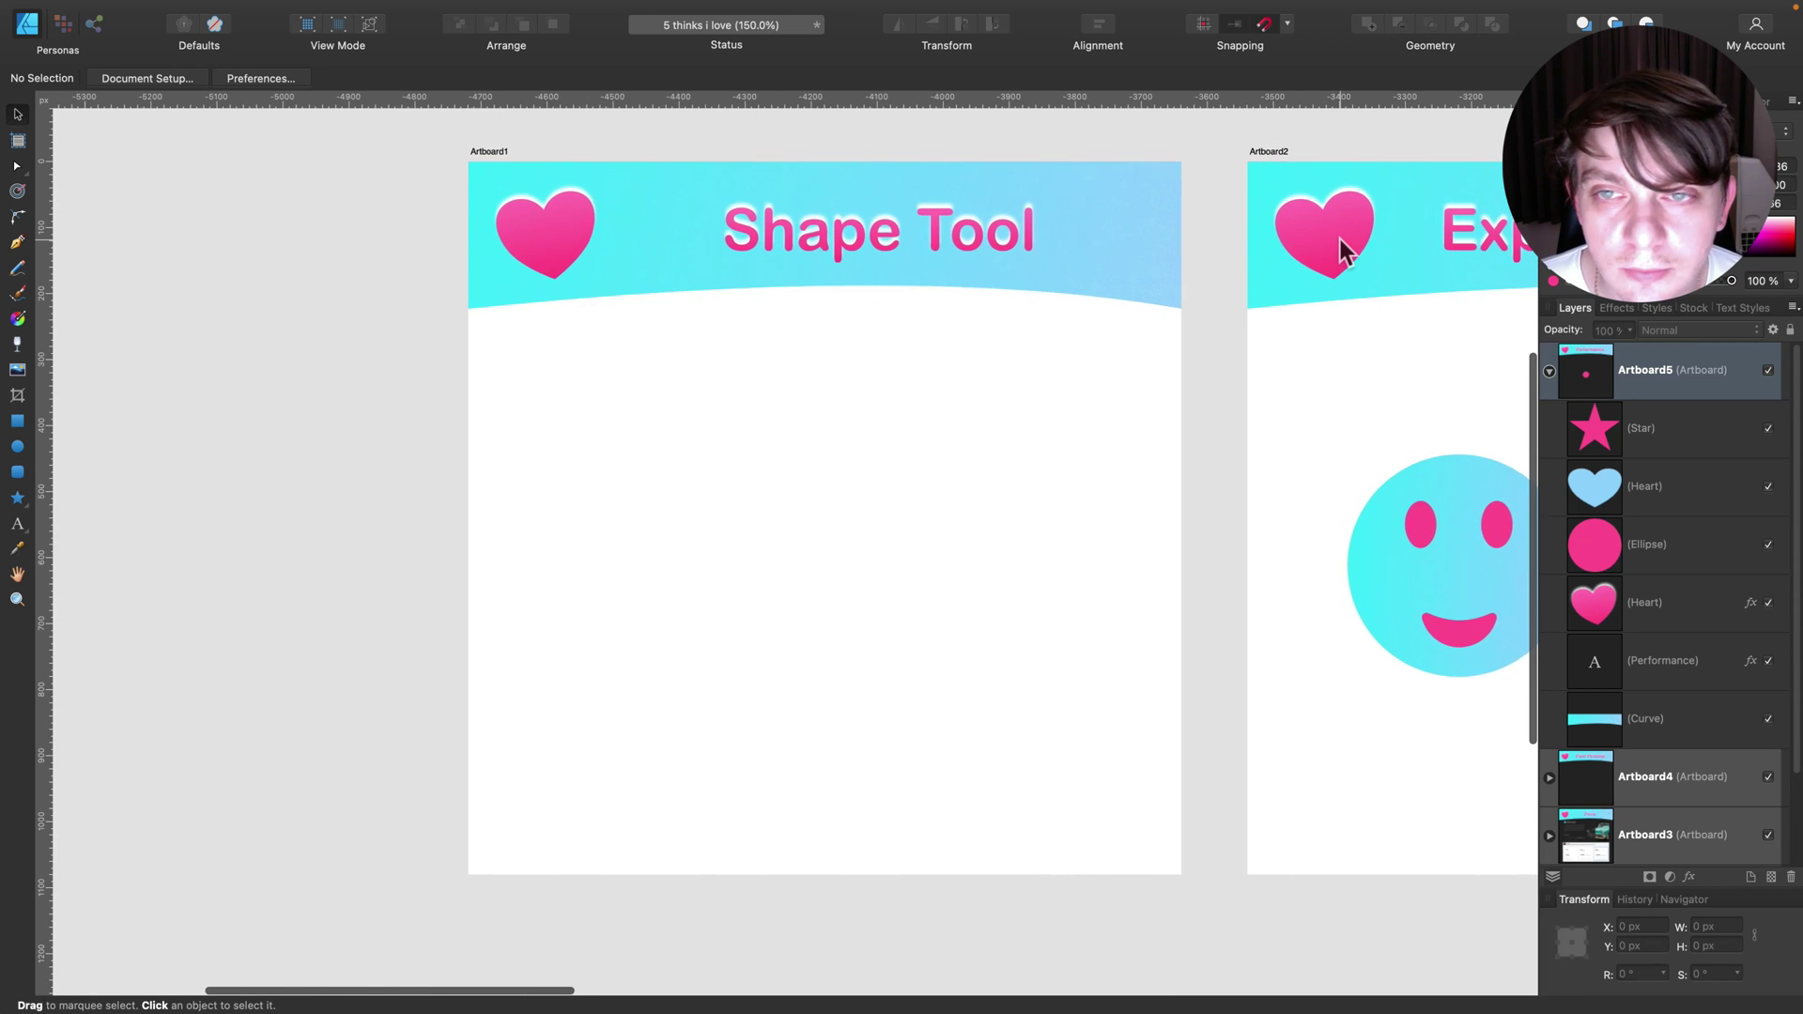
scroll(1340, 240, "up", 1)
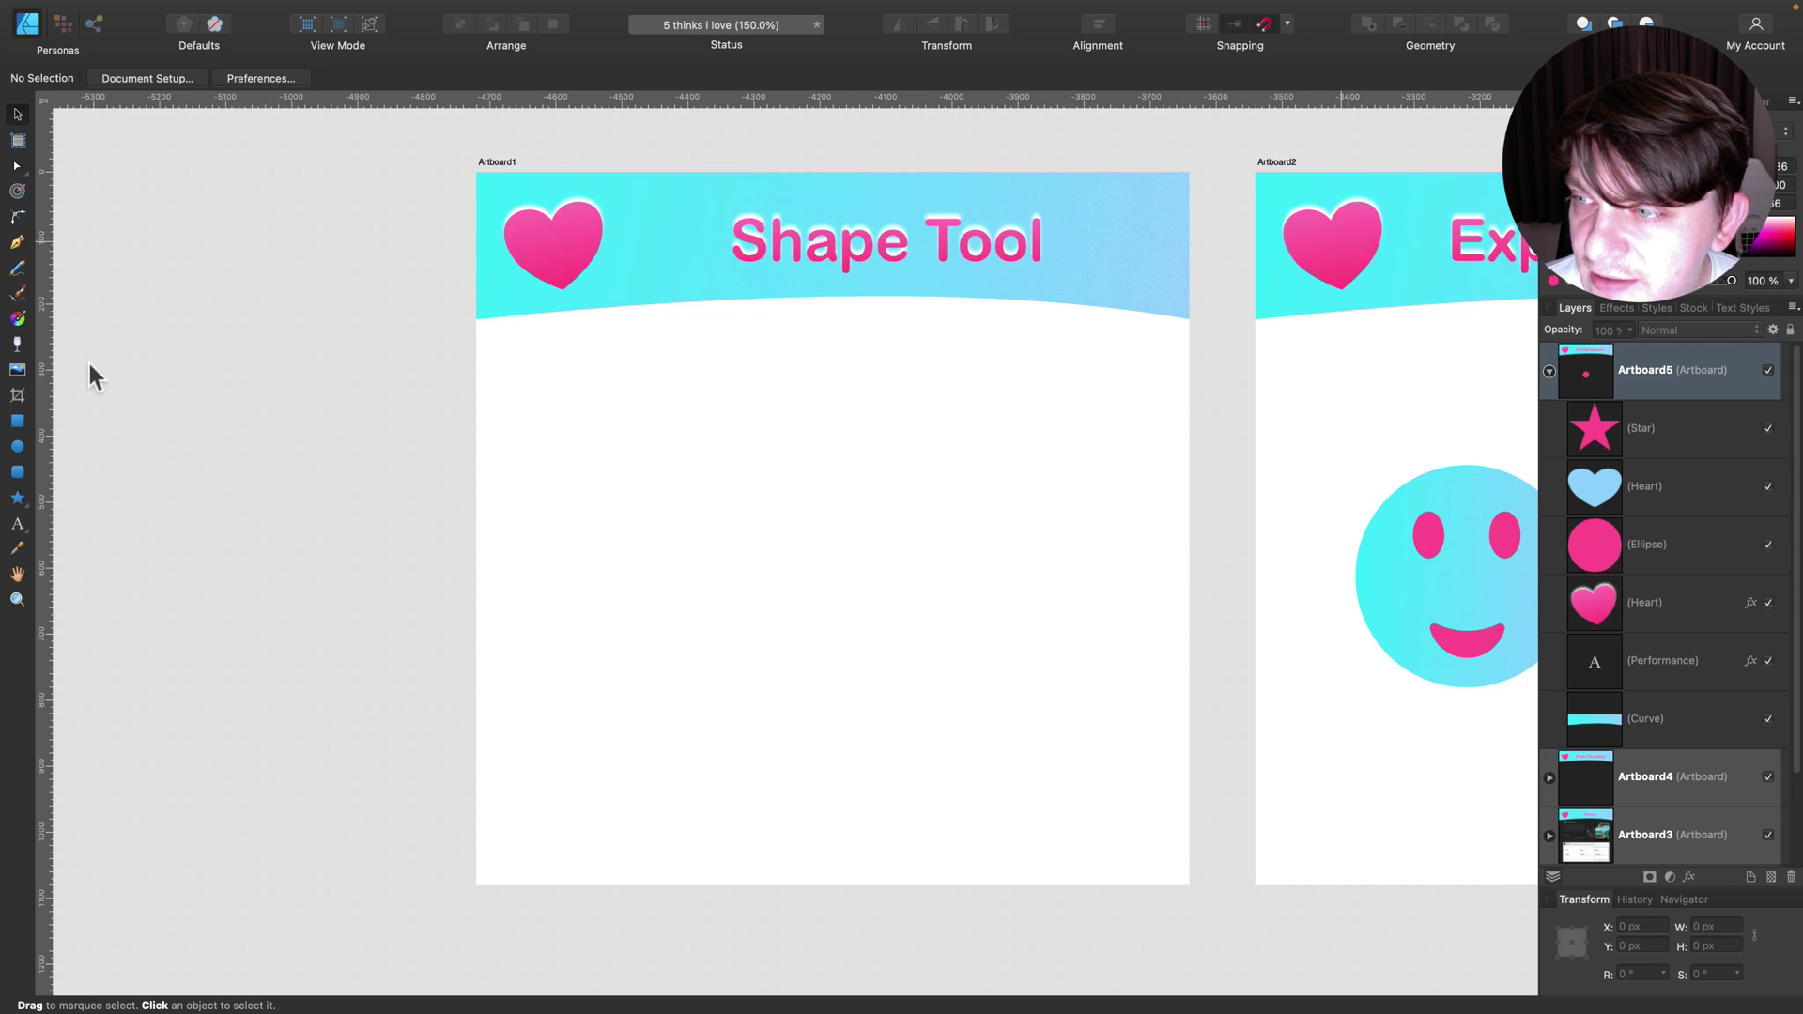
left_click(18, 501)
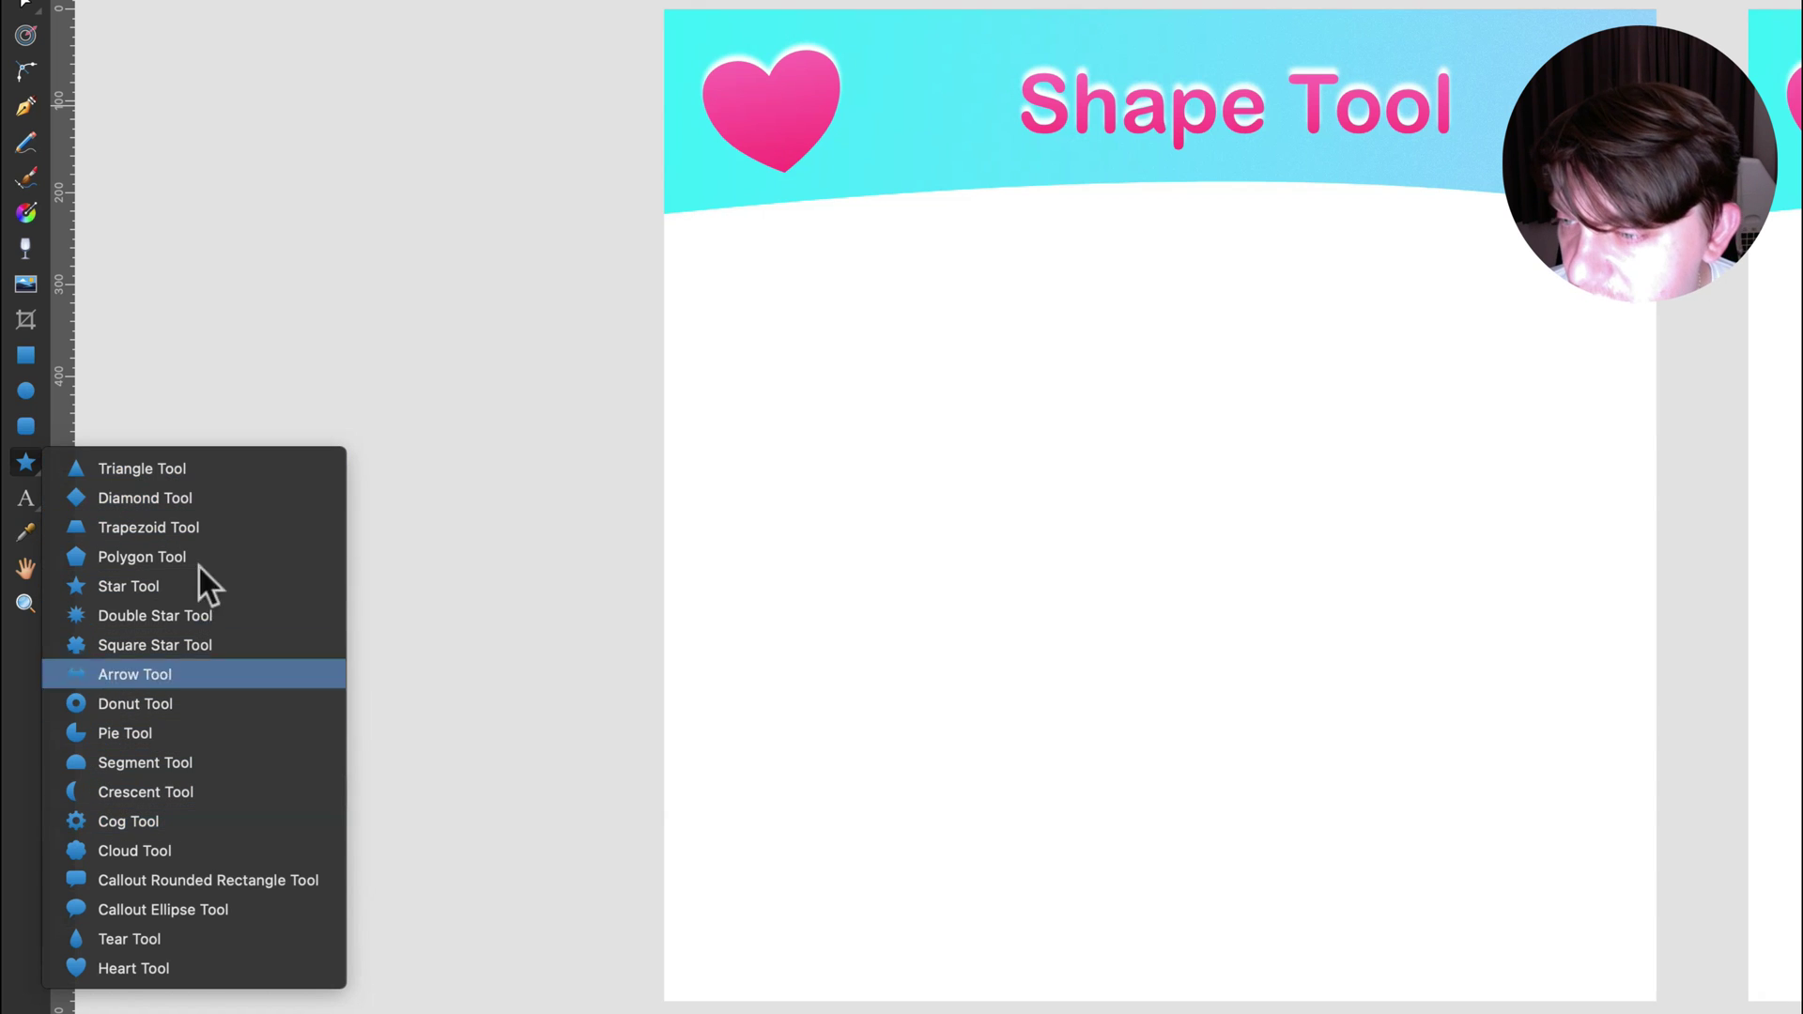
left_click(208, 703)
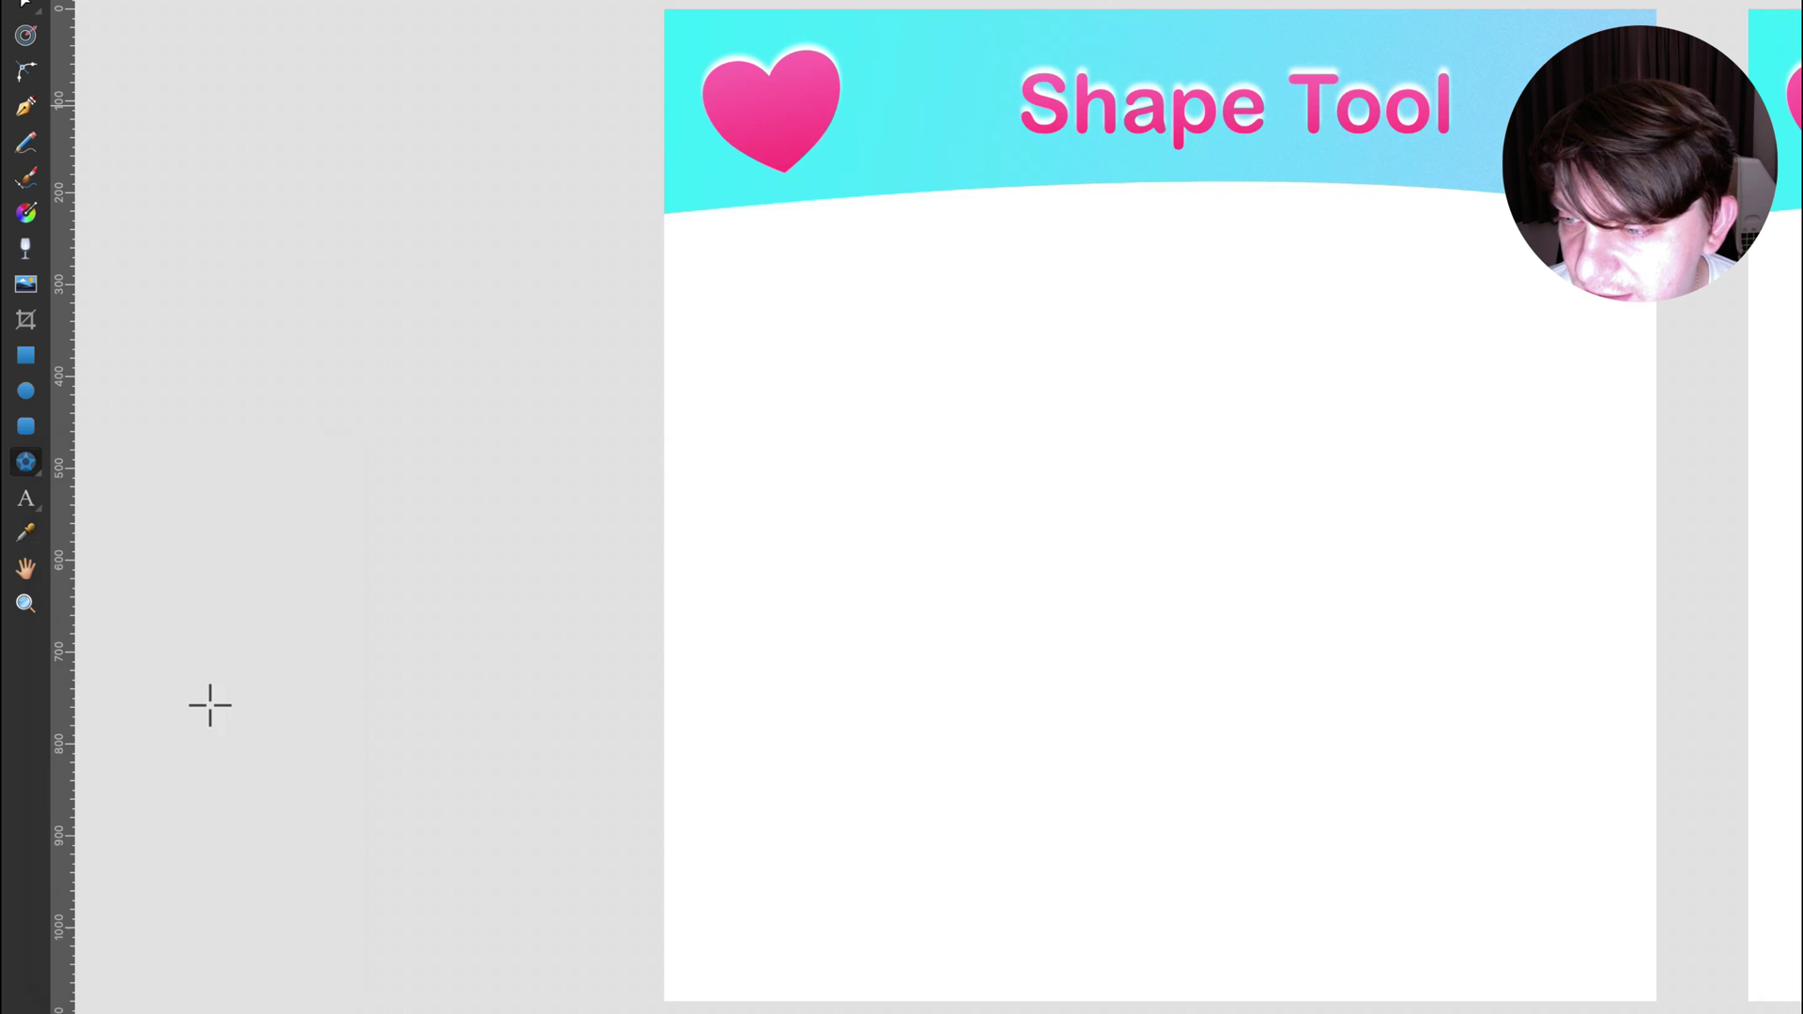
left_click_drag(942, 342, 1430, 797)
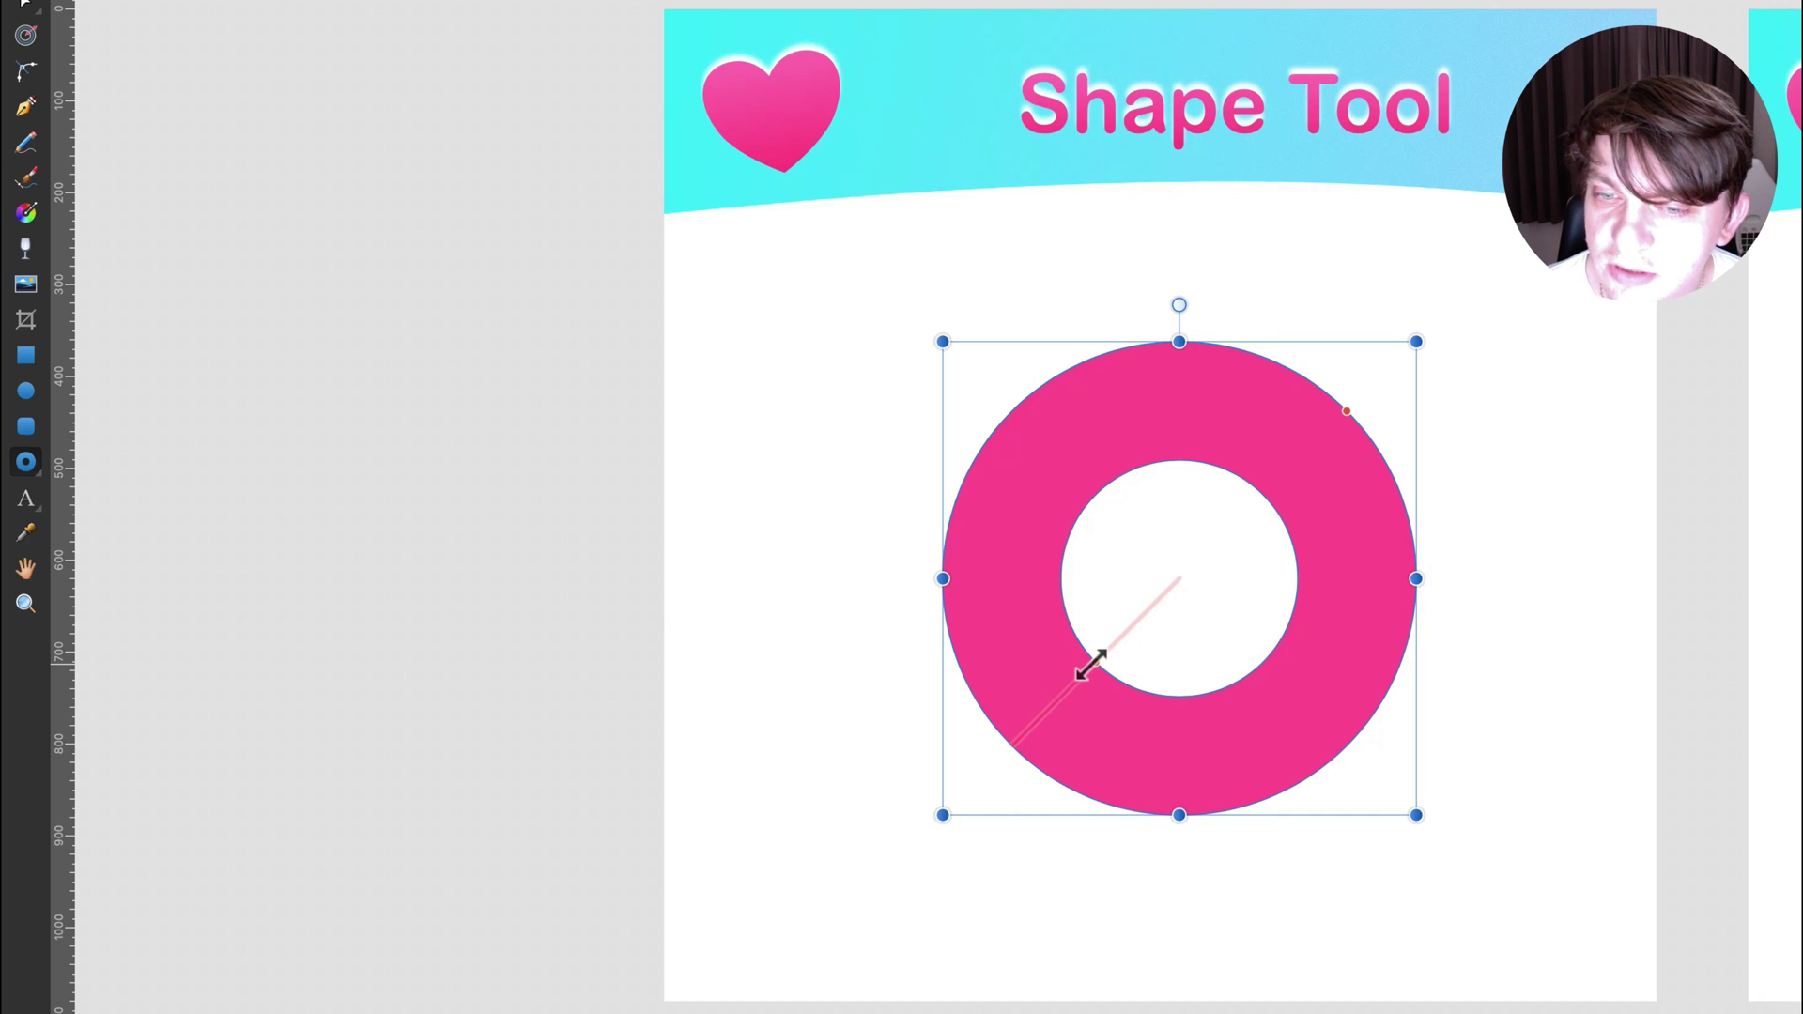
- Reshape the donut into a solid quarter wedge by adjusting its start and end angles and closing its hole
left_click_drag(1092, 665, 1027, 731)
left_click_drag(1347, 410, 1179, 344)
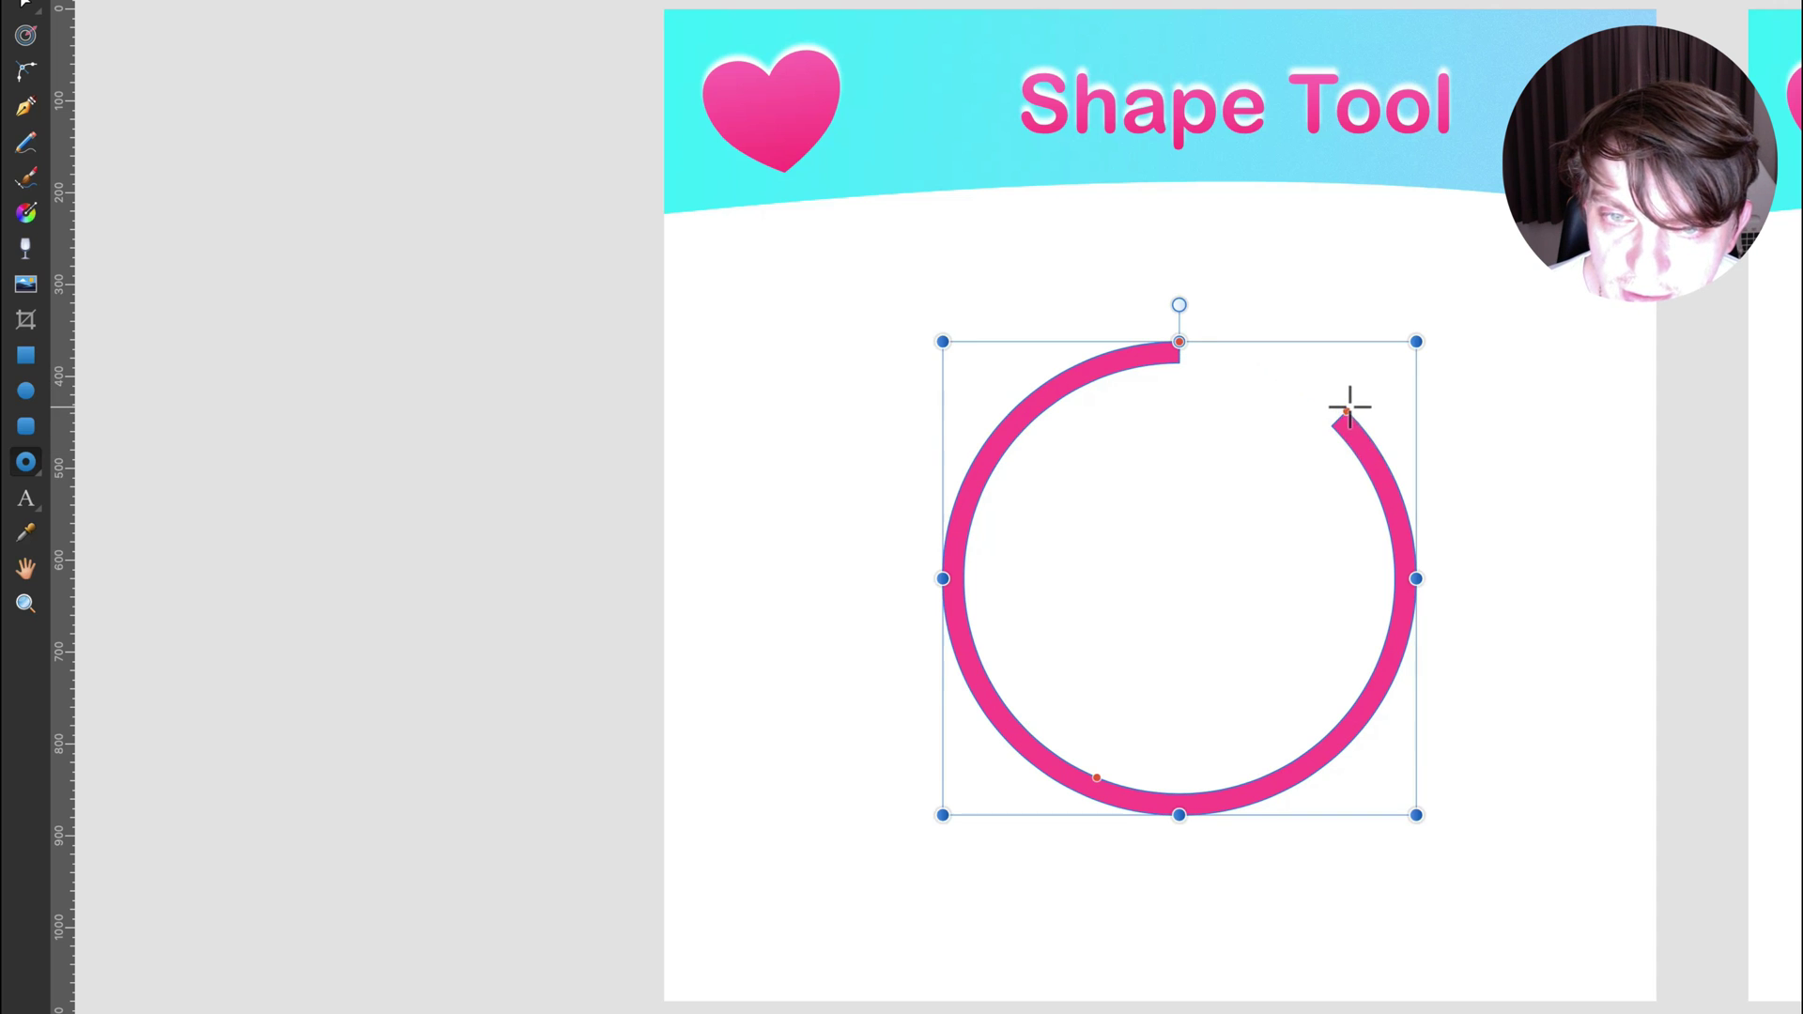
left_click_drag(1350, 407, 1179, 825)
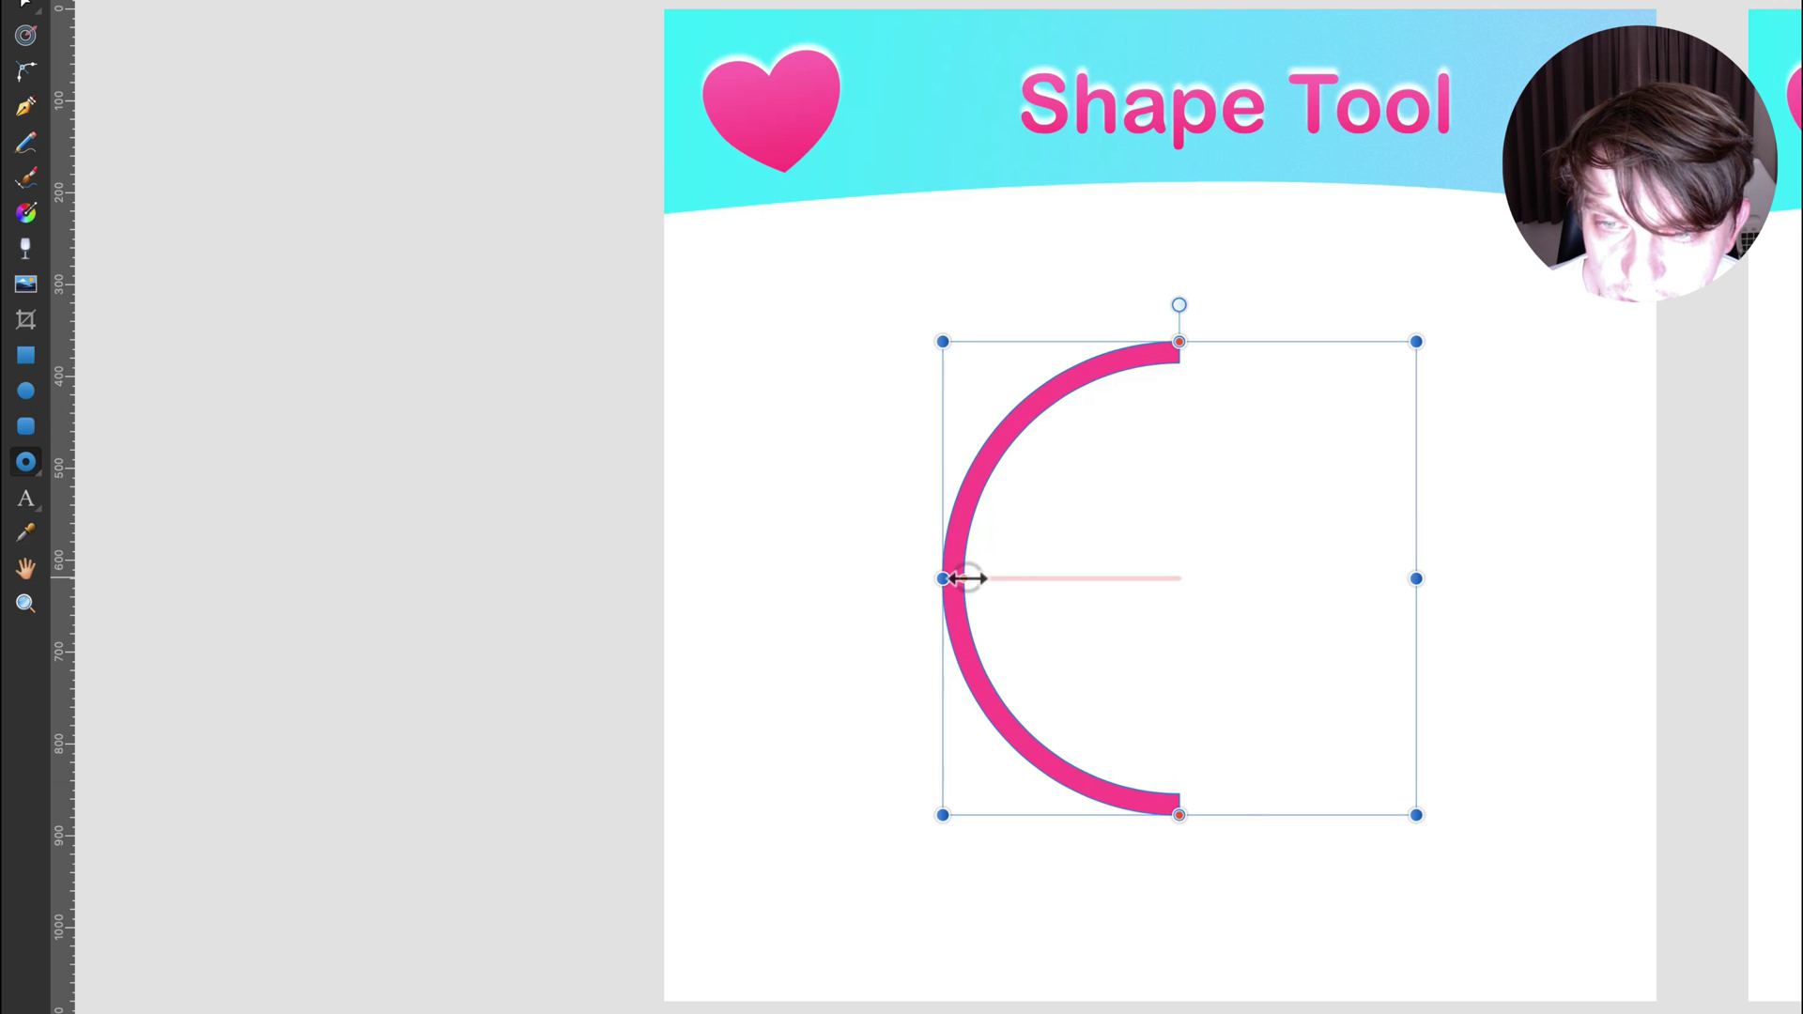
left_click_drag(968, 578, 1254, 582)
left_click_drag(1179, 816, 962, 578)
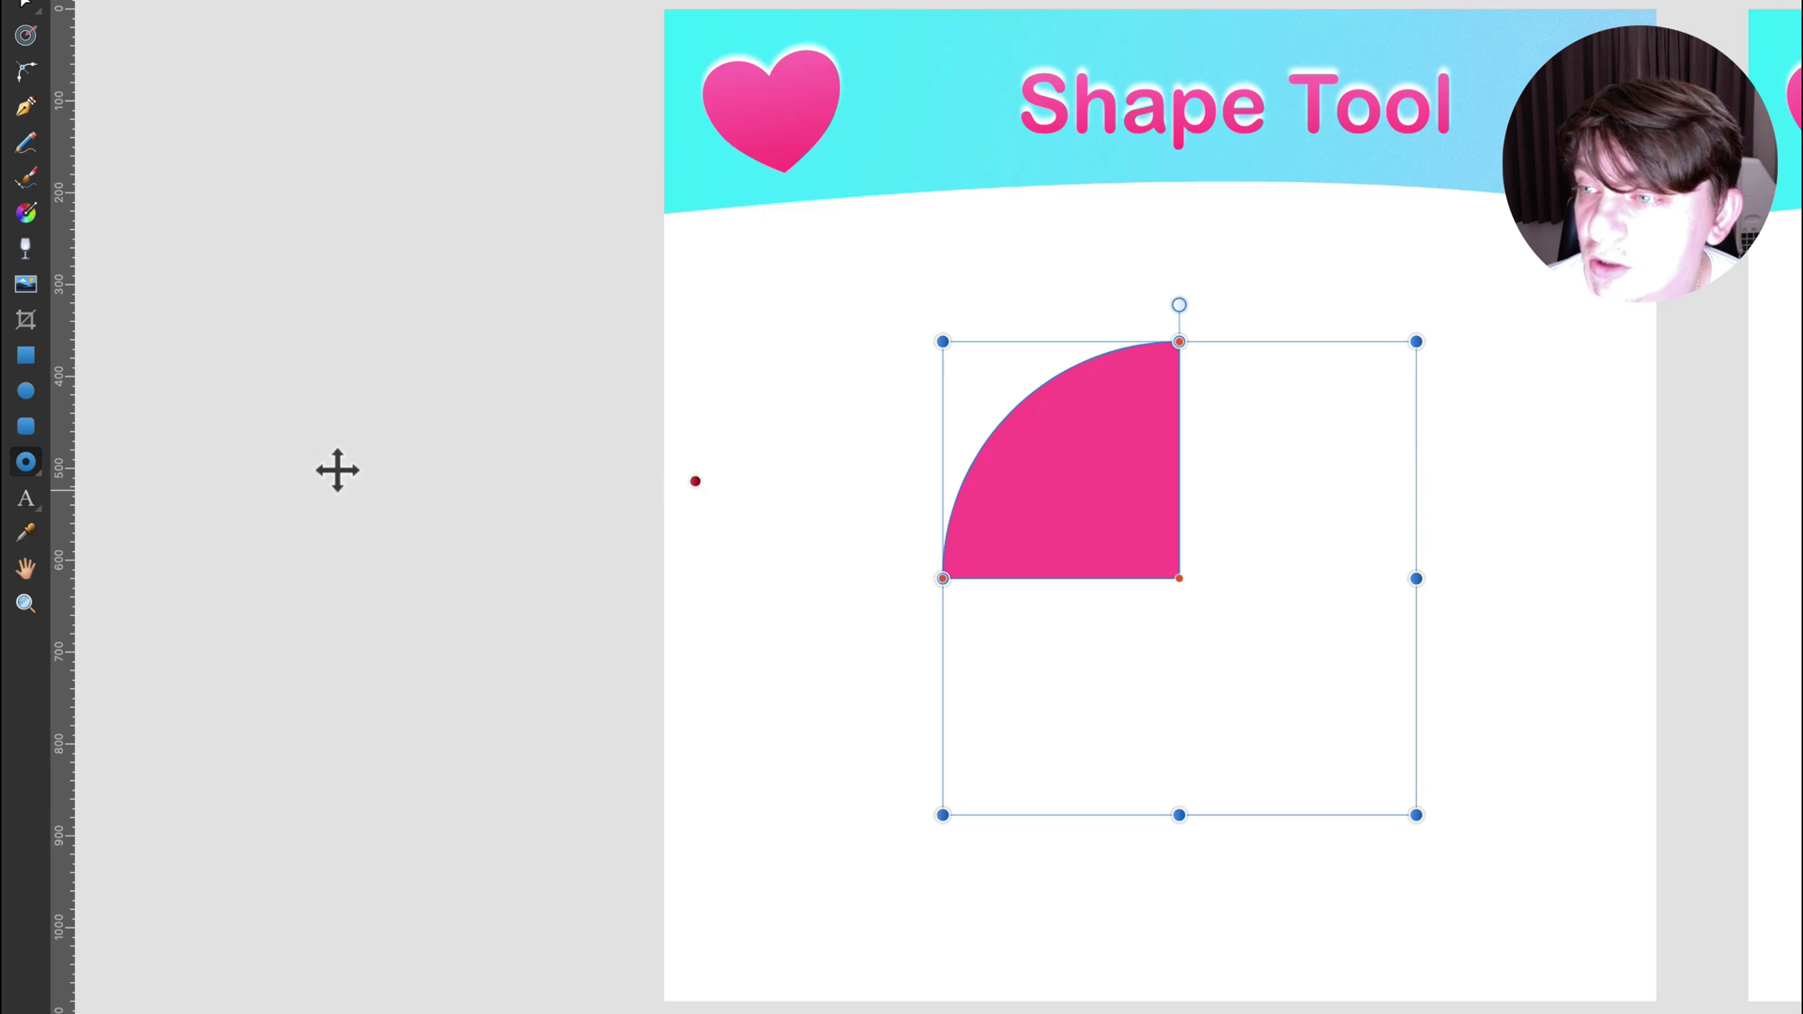
- Remove the quarter wedge and draw a large cog in its place on the Shape Tool artboard
left_click(22, 460)
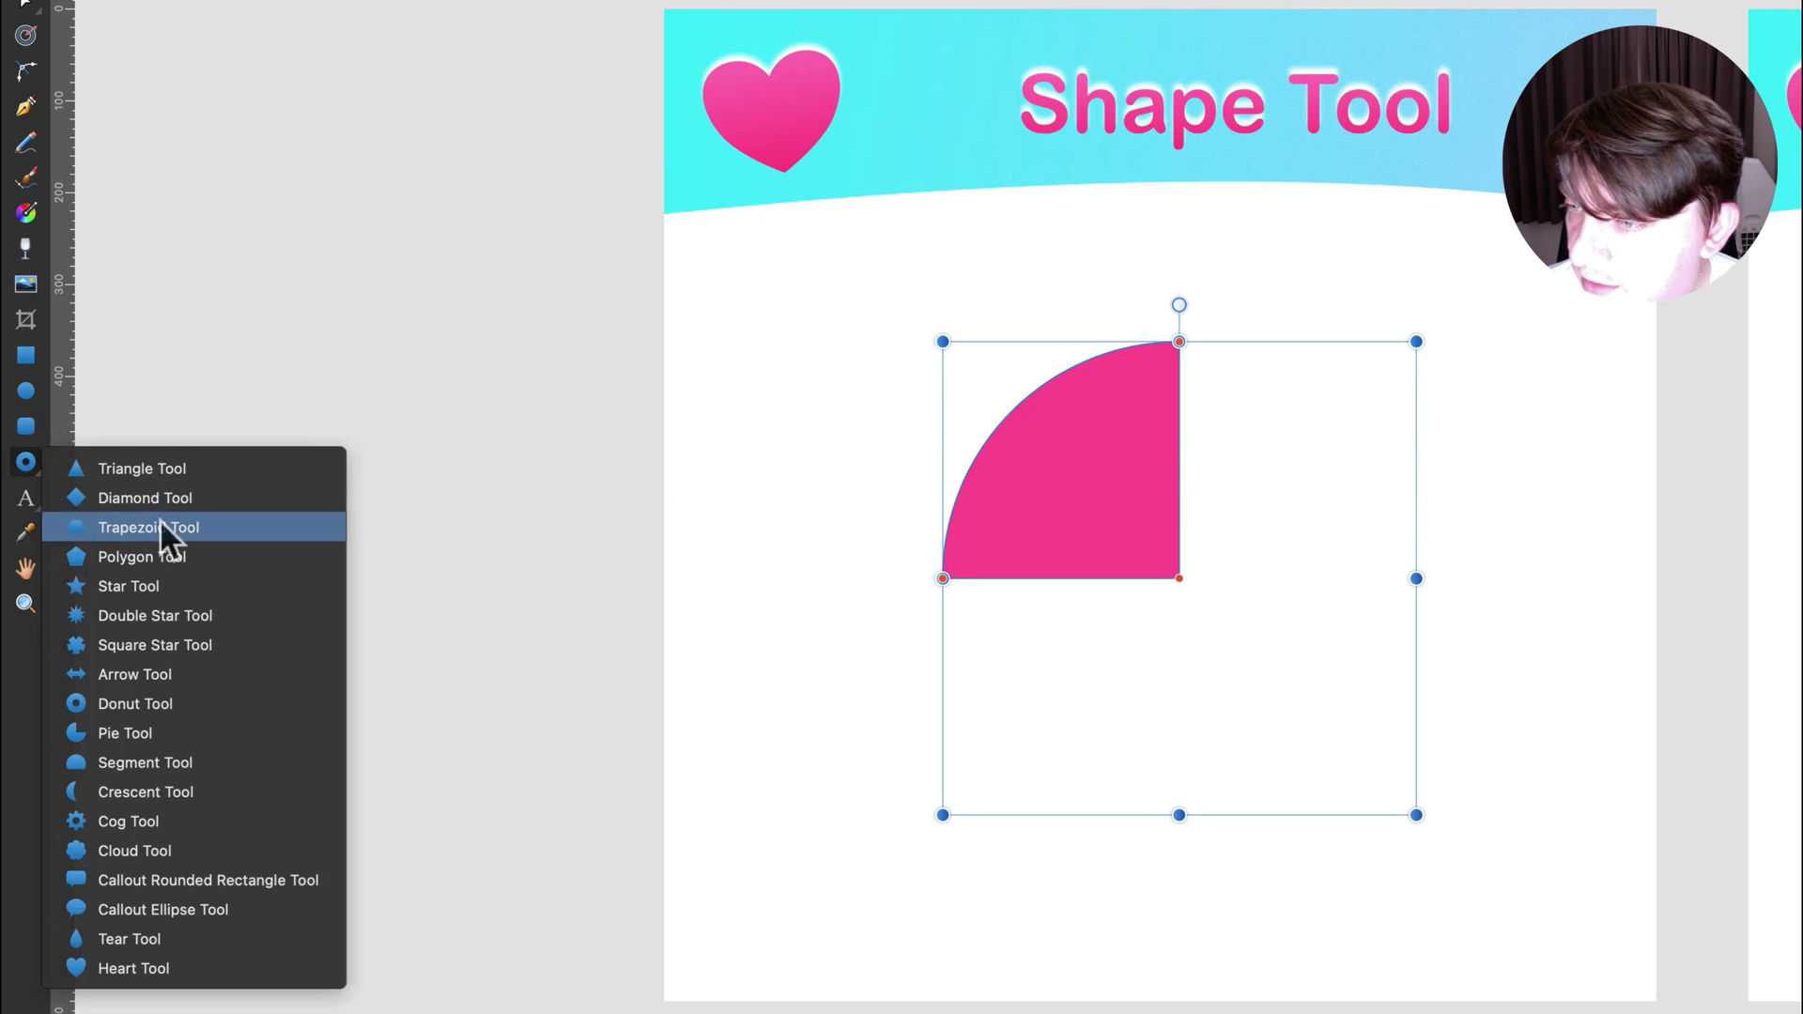
left_click(226, 819)
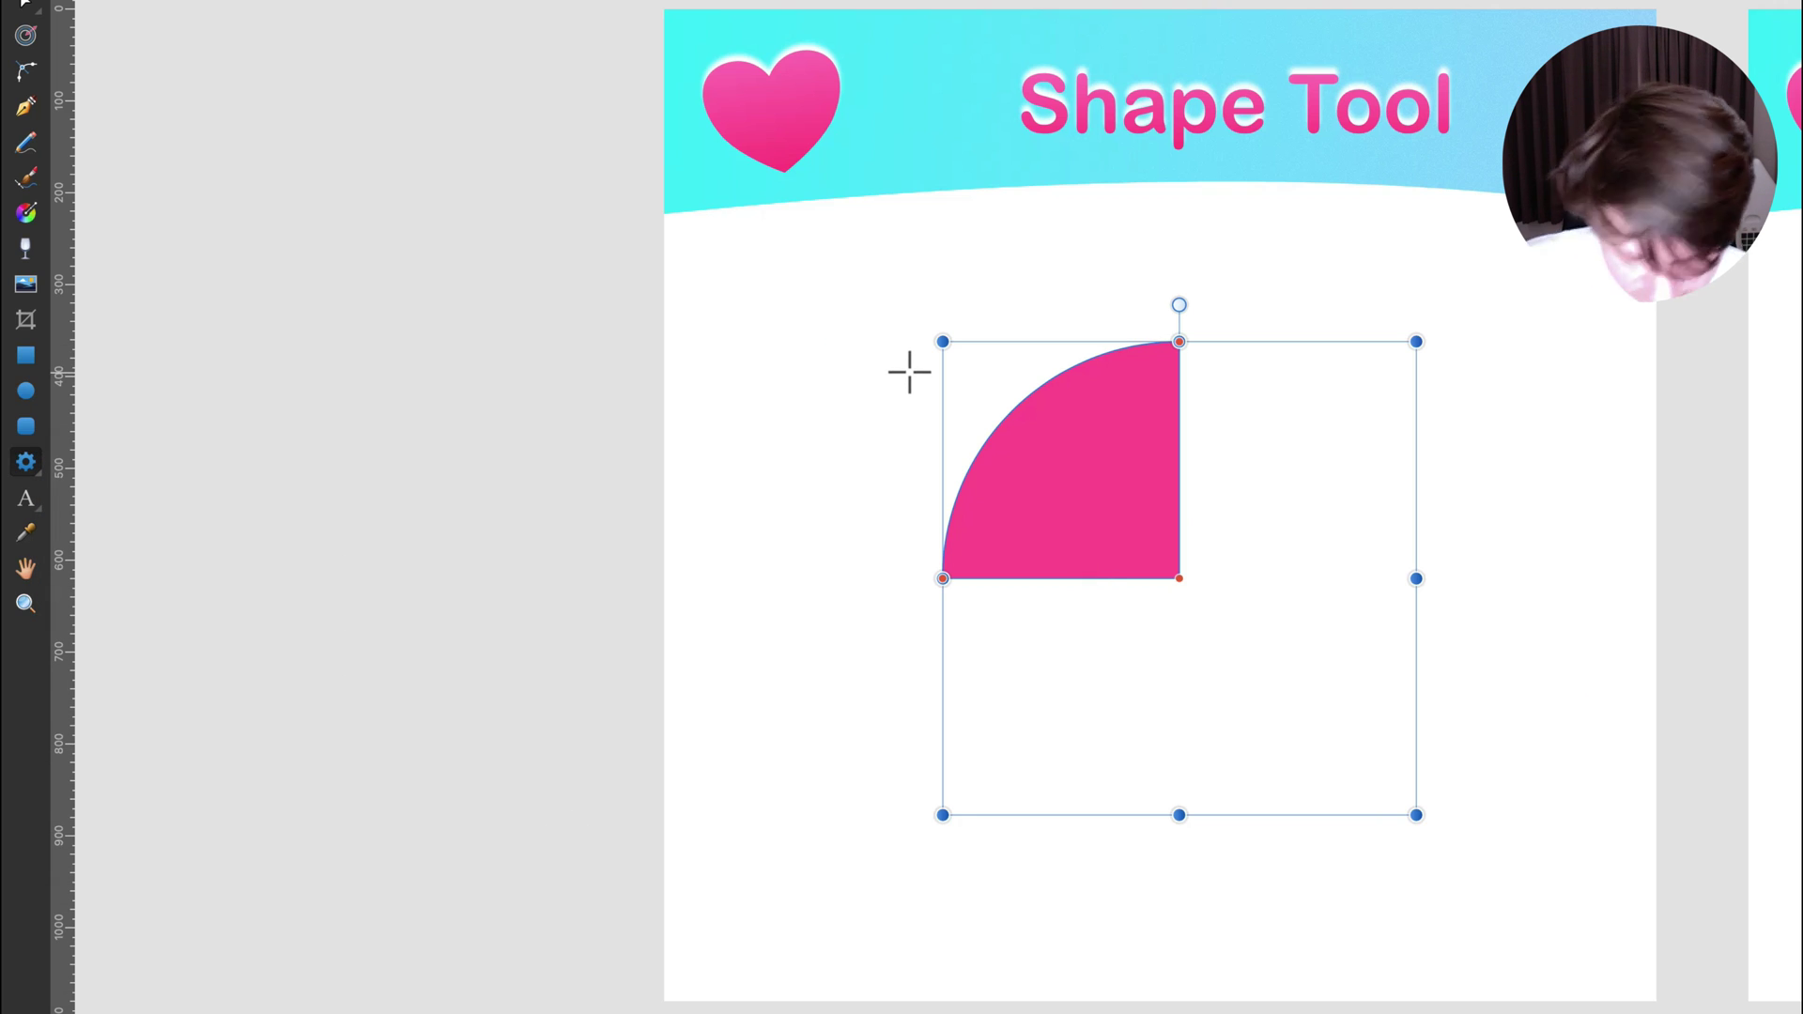
key("super+z")
left_click_drag(916, 357, 1456, 836)
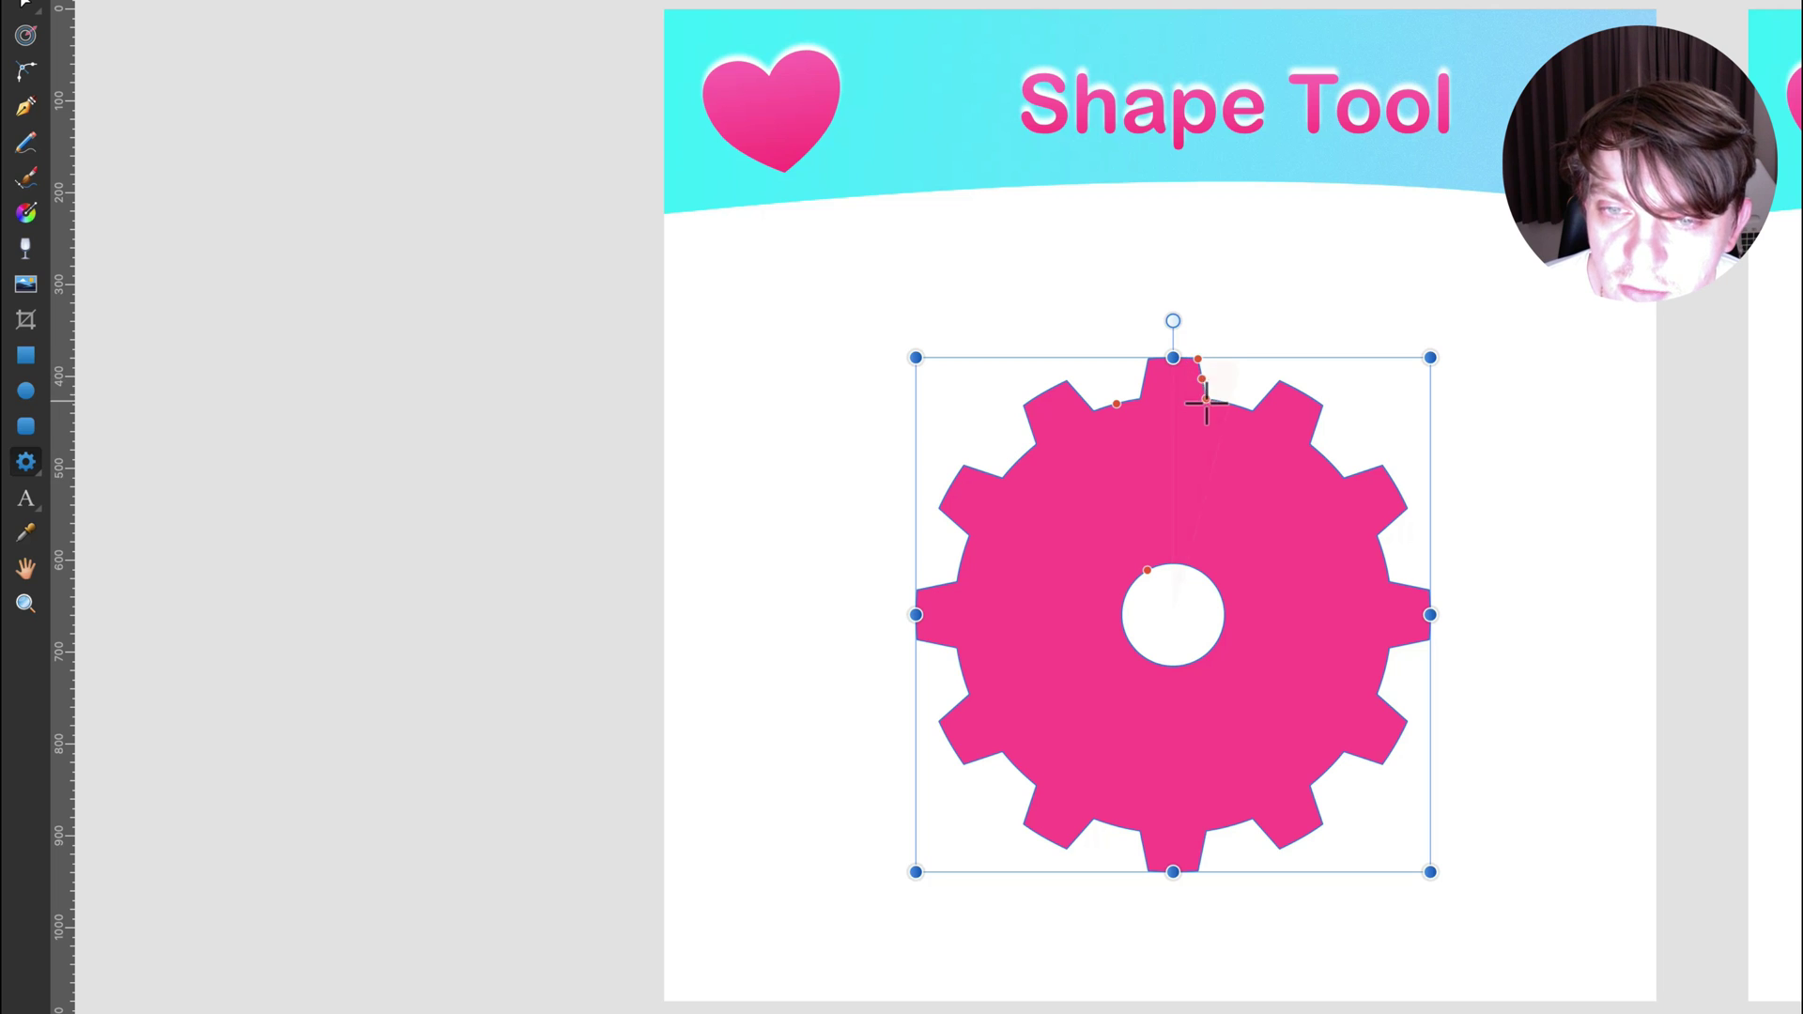
- Reshape the cog's teeth into long, curved petals with pointed tips by reducing its inner radius and adjusting tooth size and curvature
left_click_drag(1206, 404, 1206, 402)
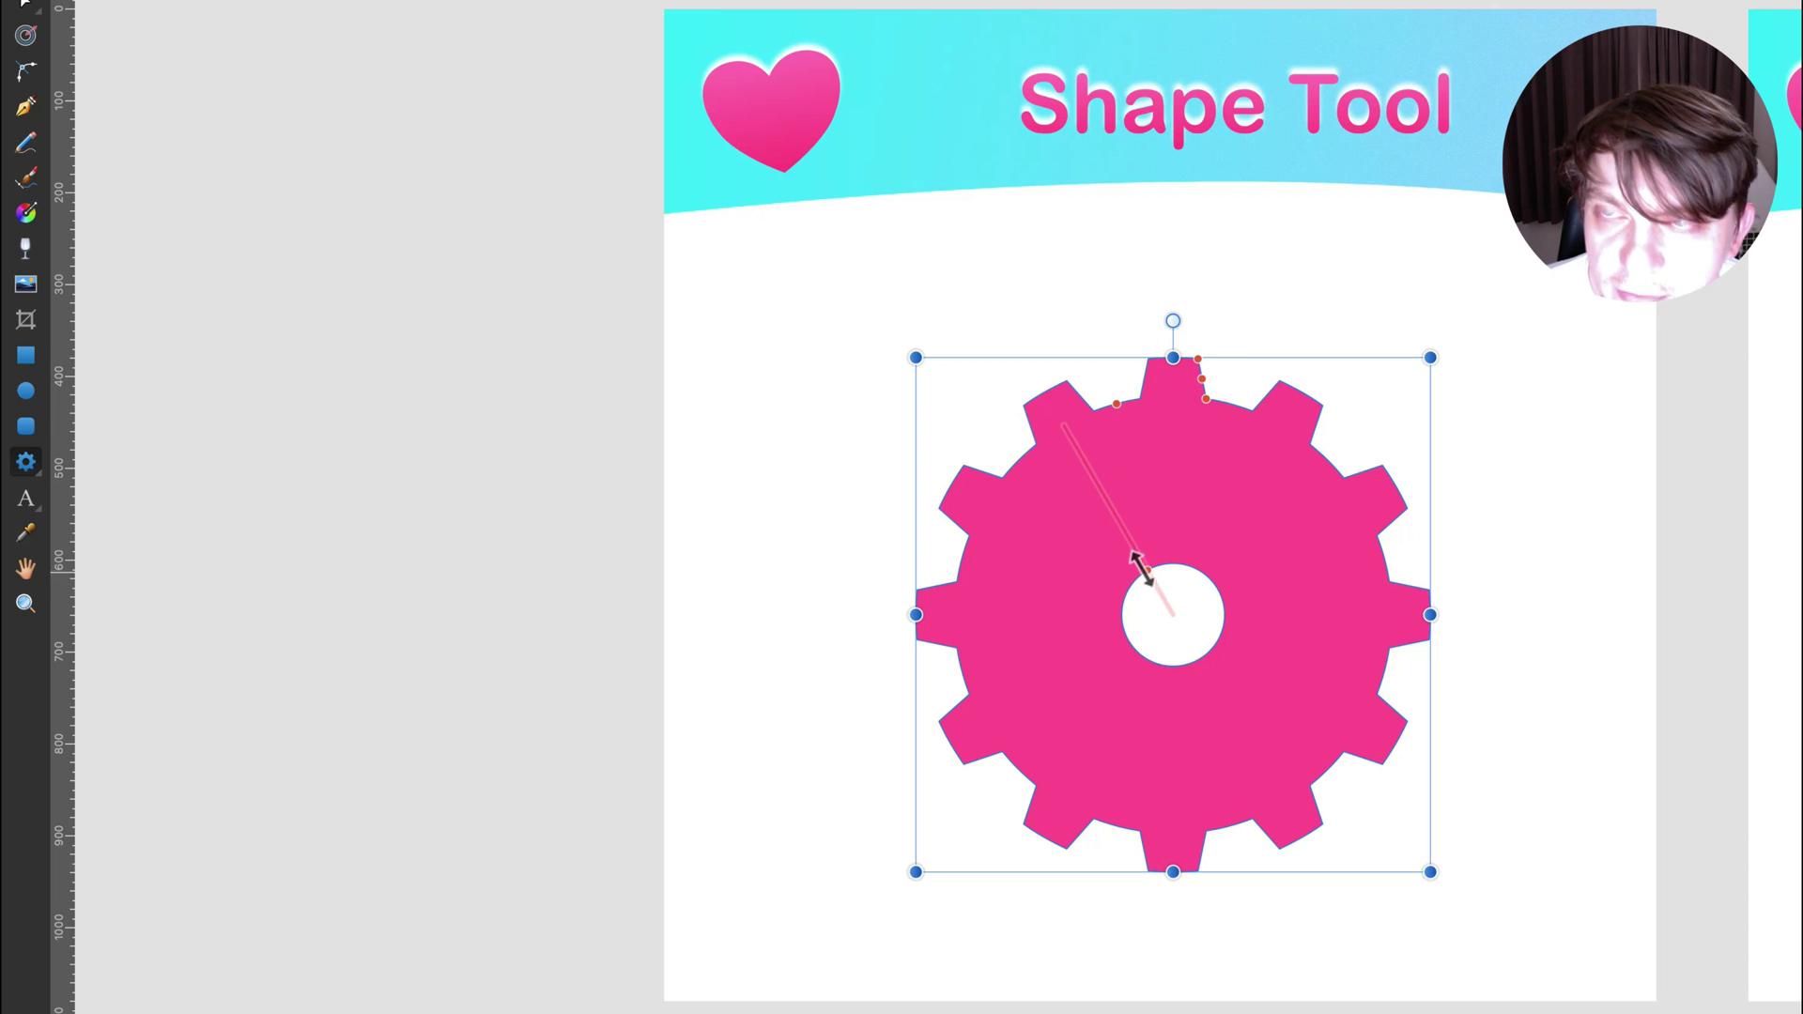
left_click_drag(1152, 543, 1148, 545)
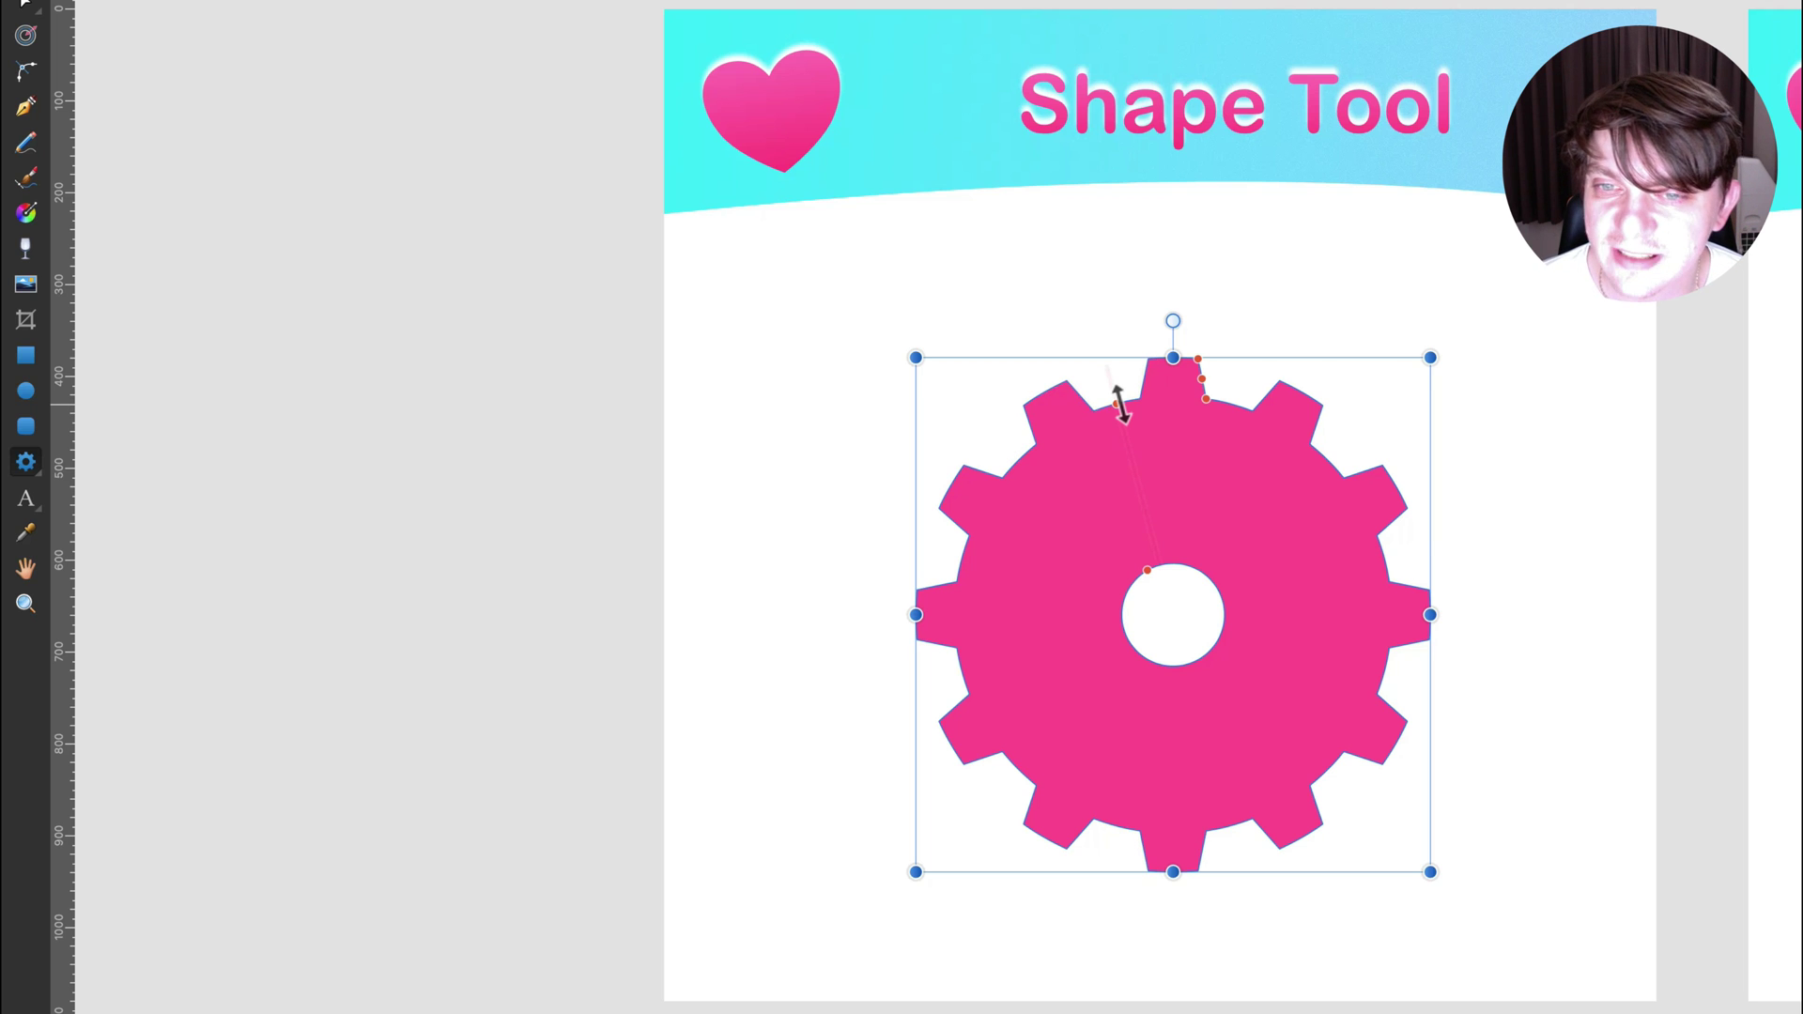
scroll(1120, 404, "up", 2)
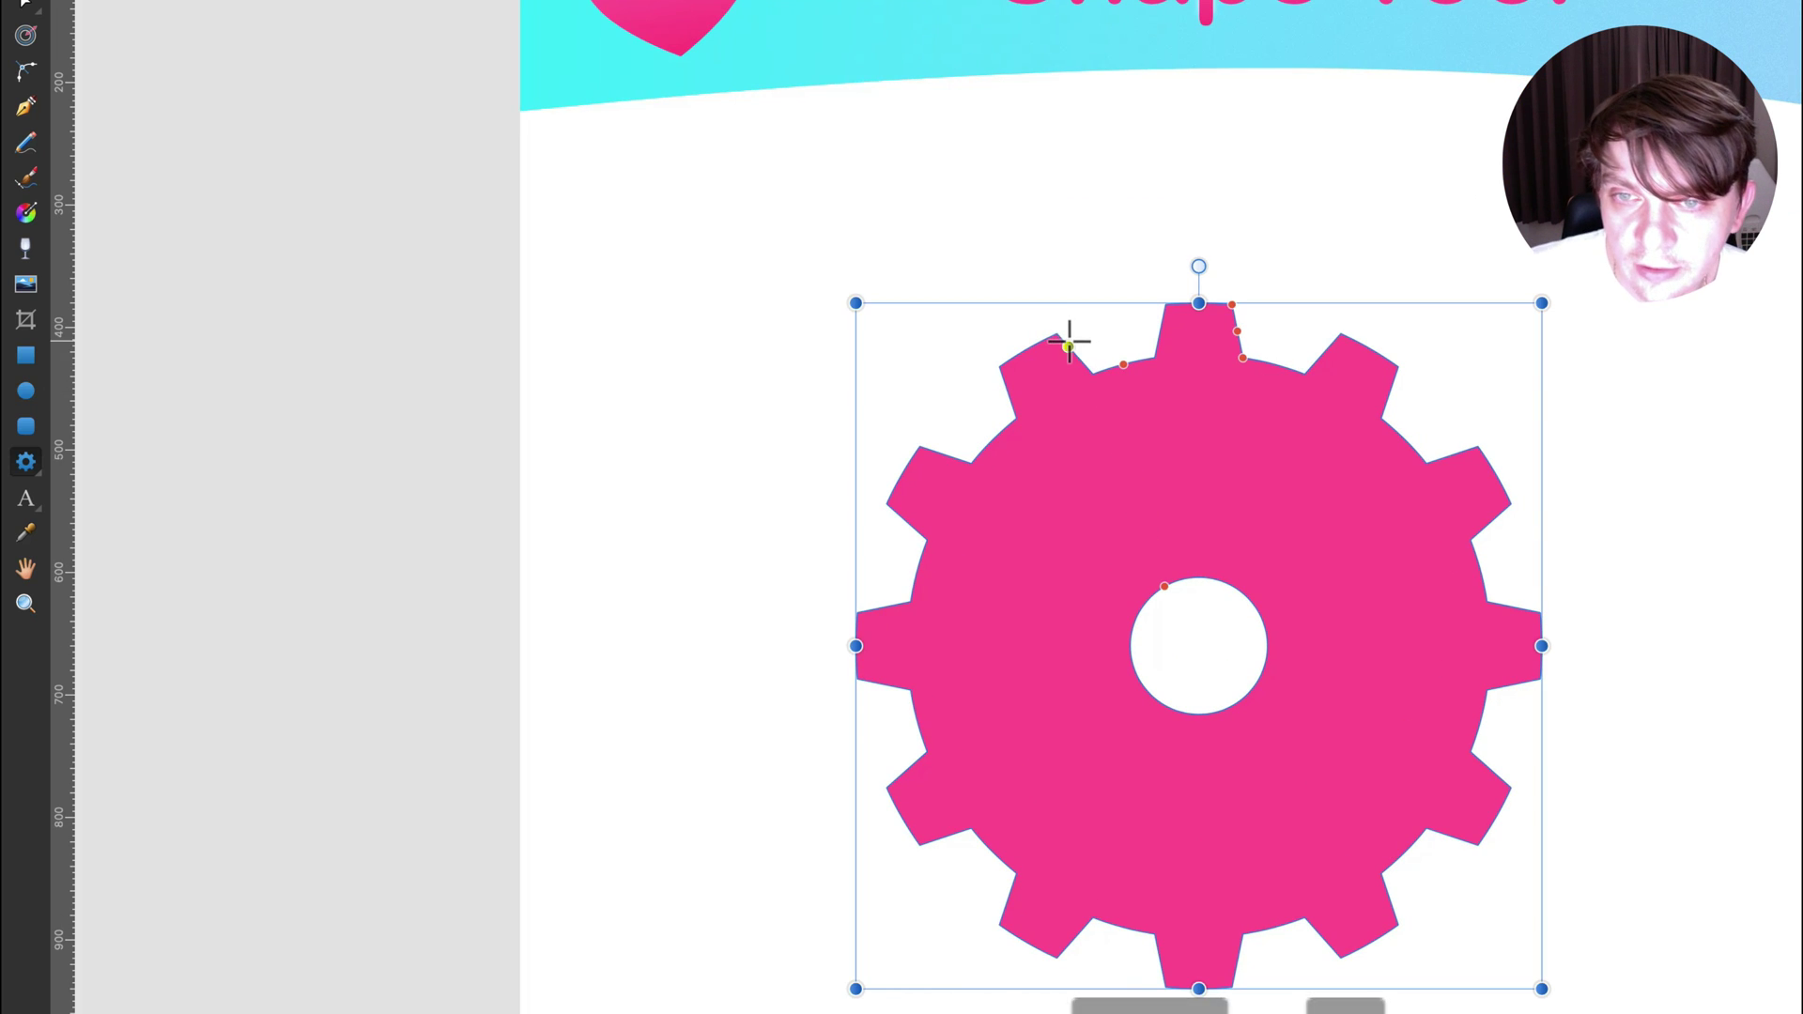
mouse_move(1120, 364)
left_mouse_down()
mouse_move(1217, 587)
mouse_move(1118, 352)
left_mouse_up()
left_click_drag(1224, 294, 1223, 397)
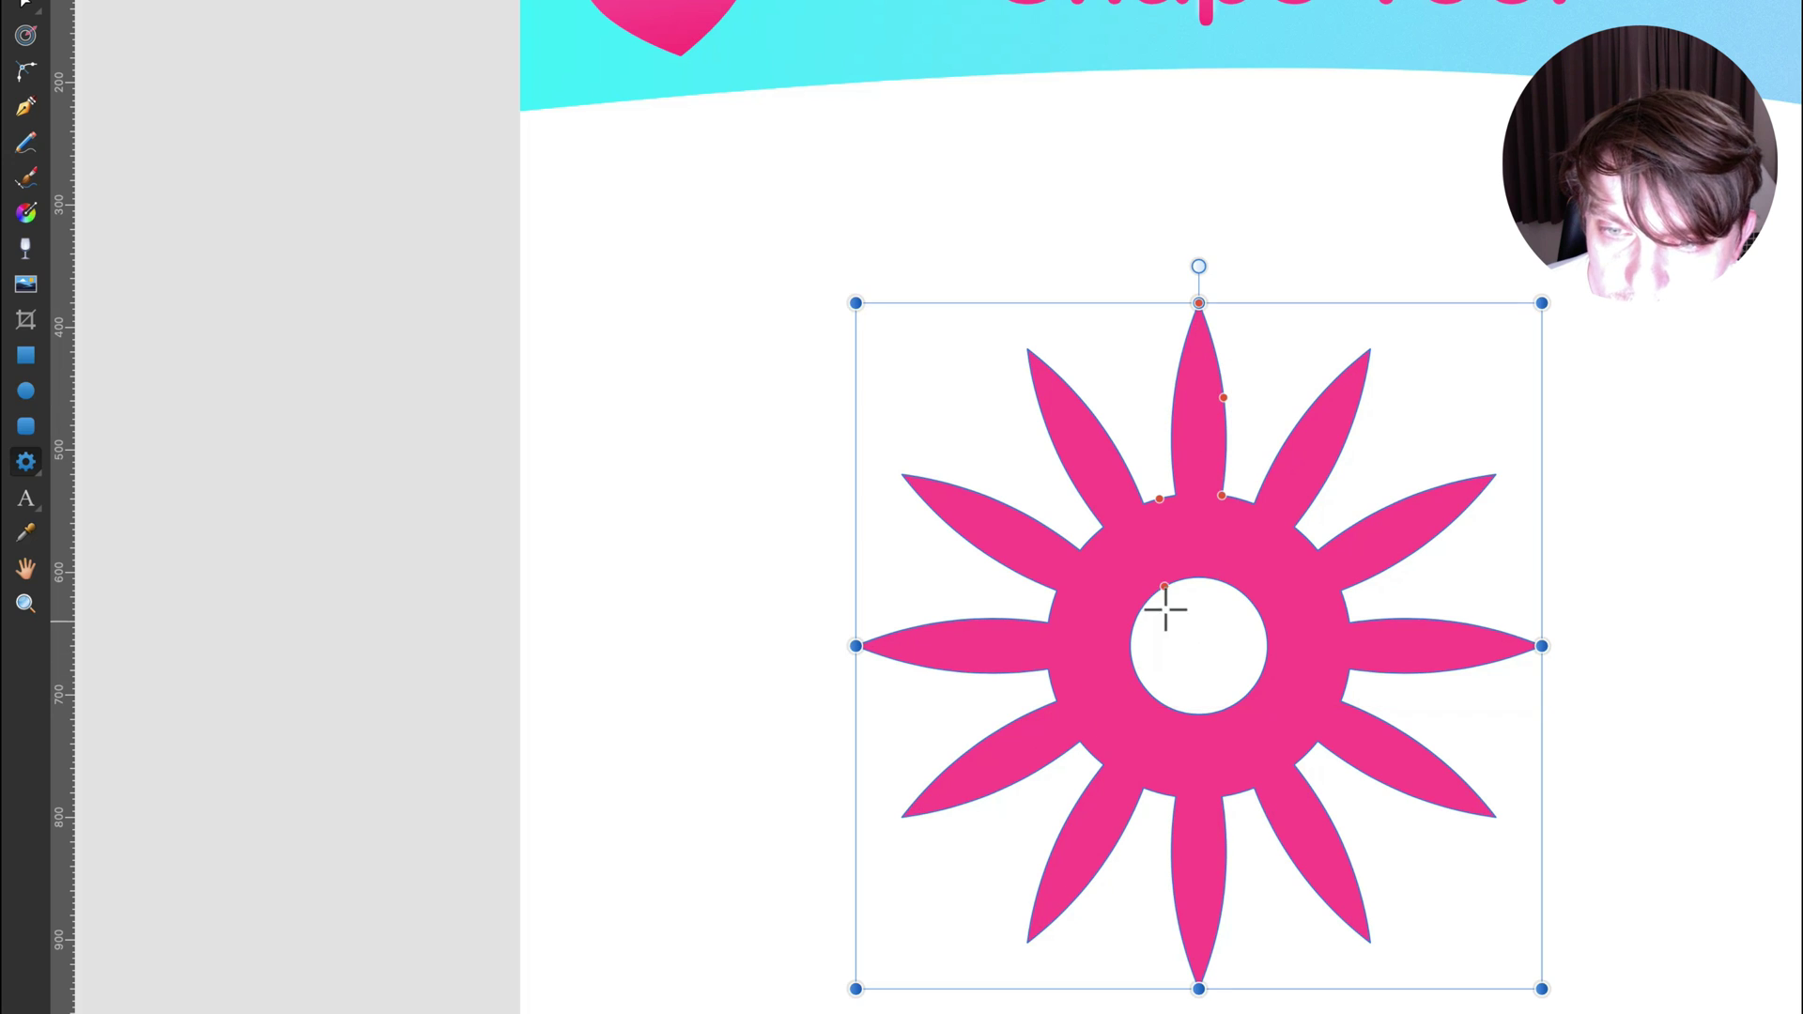
- Close the cog's centre hole and shrink its core so the petals extend almost to the centre
left_click_drag(1157, 583, 1198, 646)
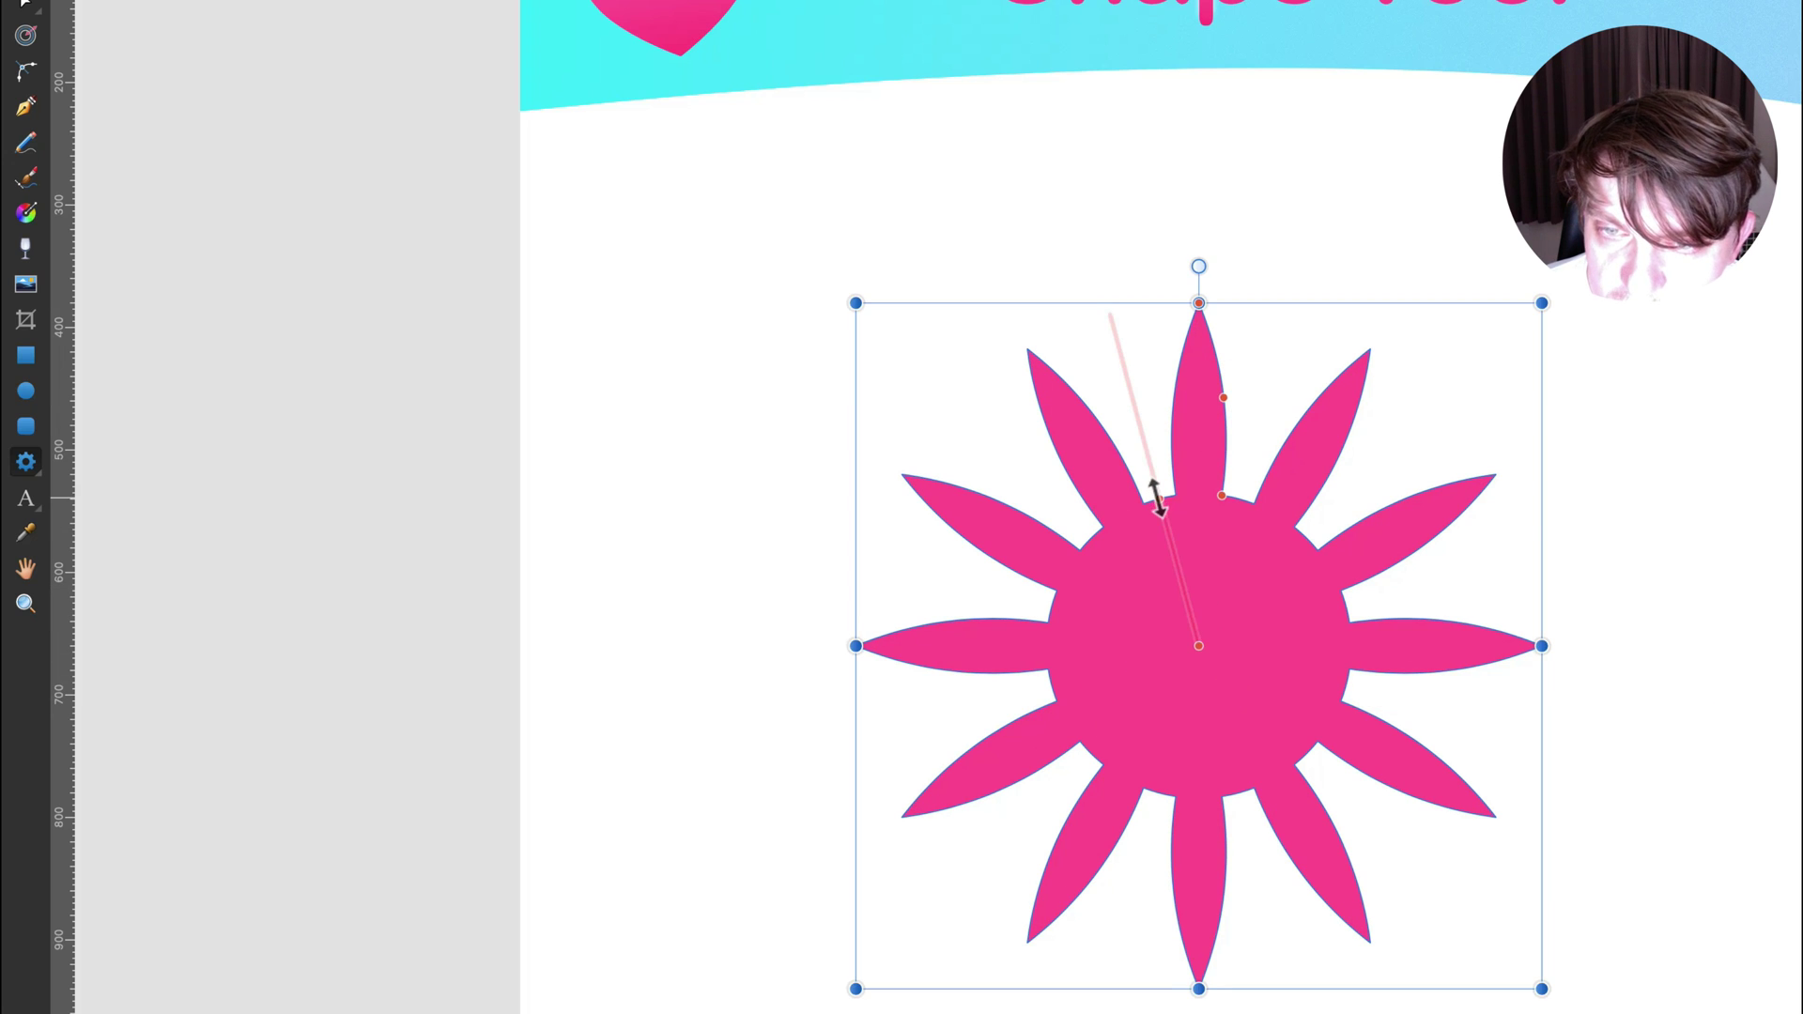
left_click_drag(1158, 498, 1161, 489)
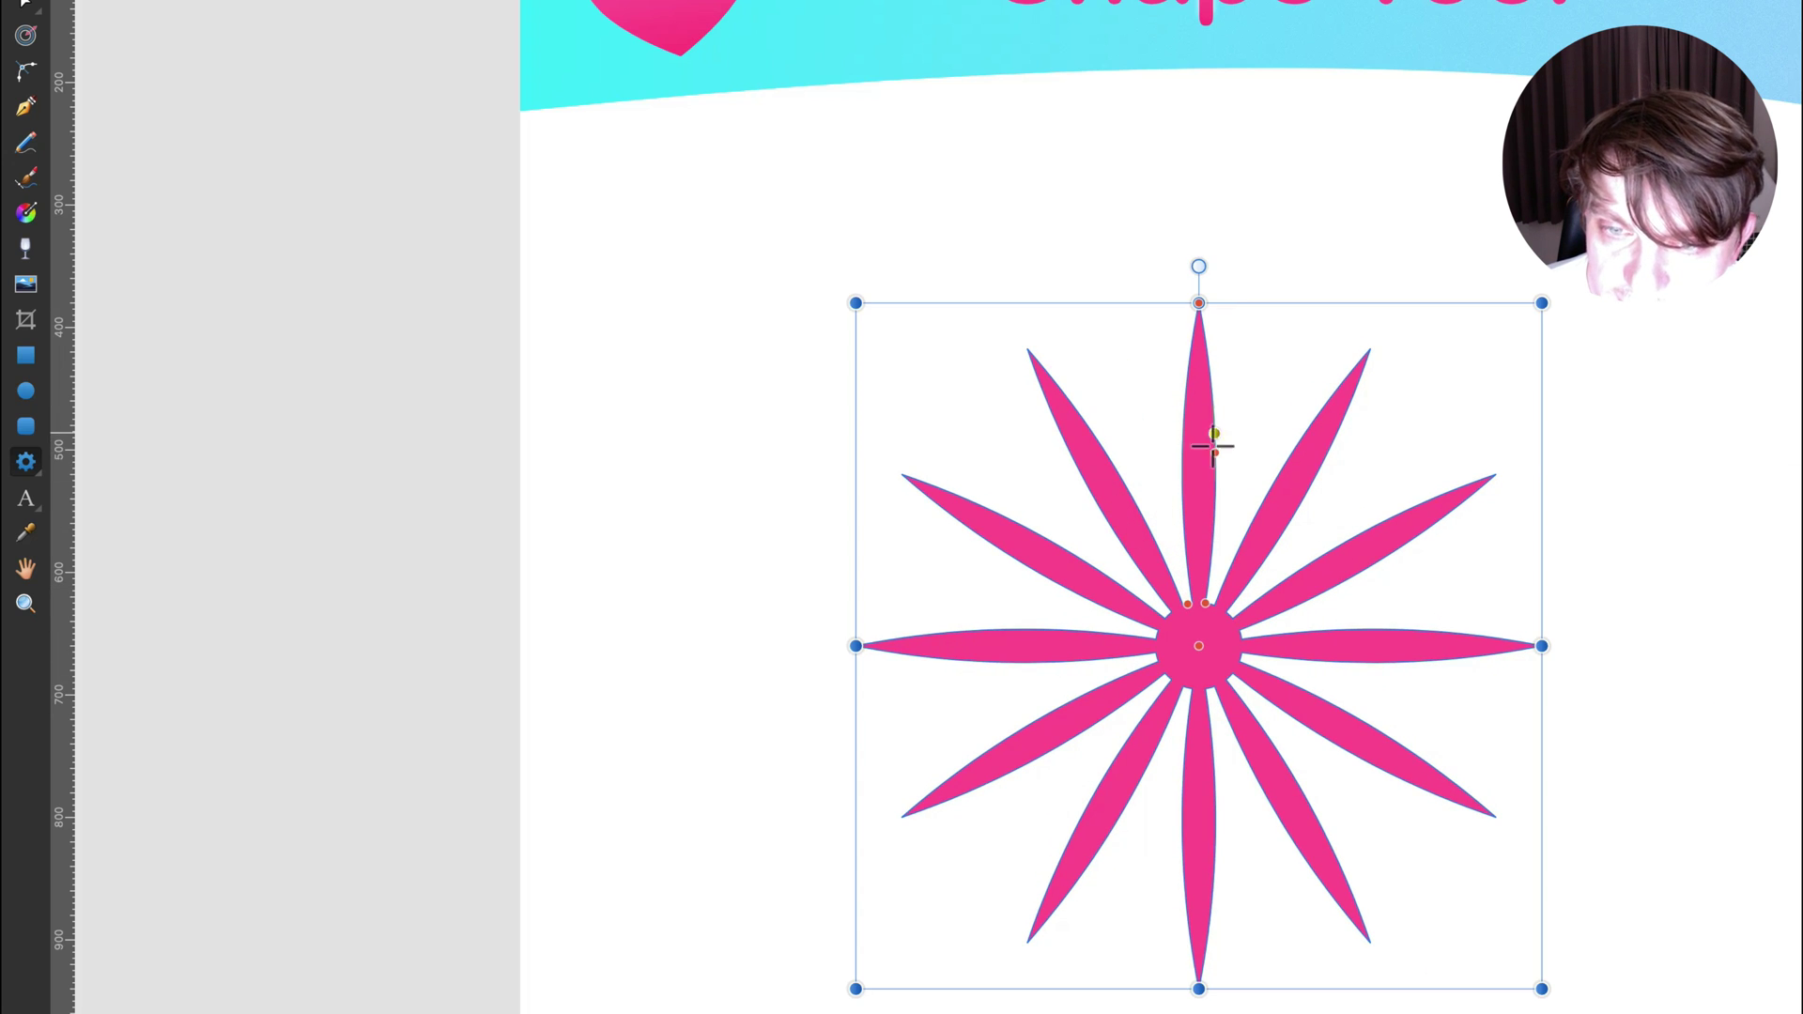
mouse_move(1208, 606)
left_mouse_down()
mouse_move(1199, 626)
mouse_move(1211, 604)
left_mouse_up()
- Vary the number of petals on the flower-shaped cog and settle on eight
key("Up")
key("Up")
key("Up")
key("Up")
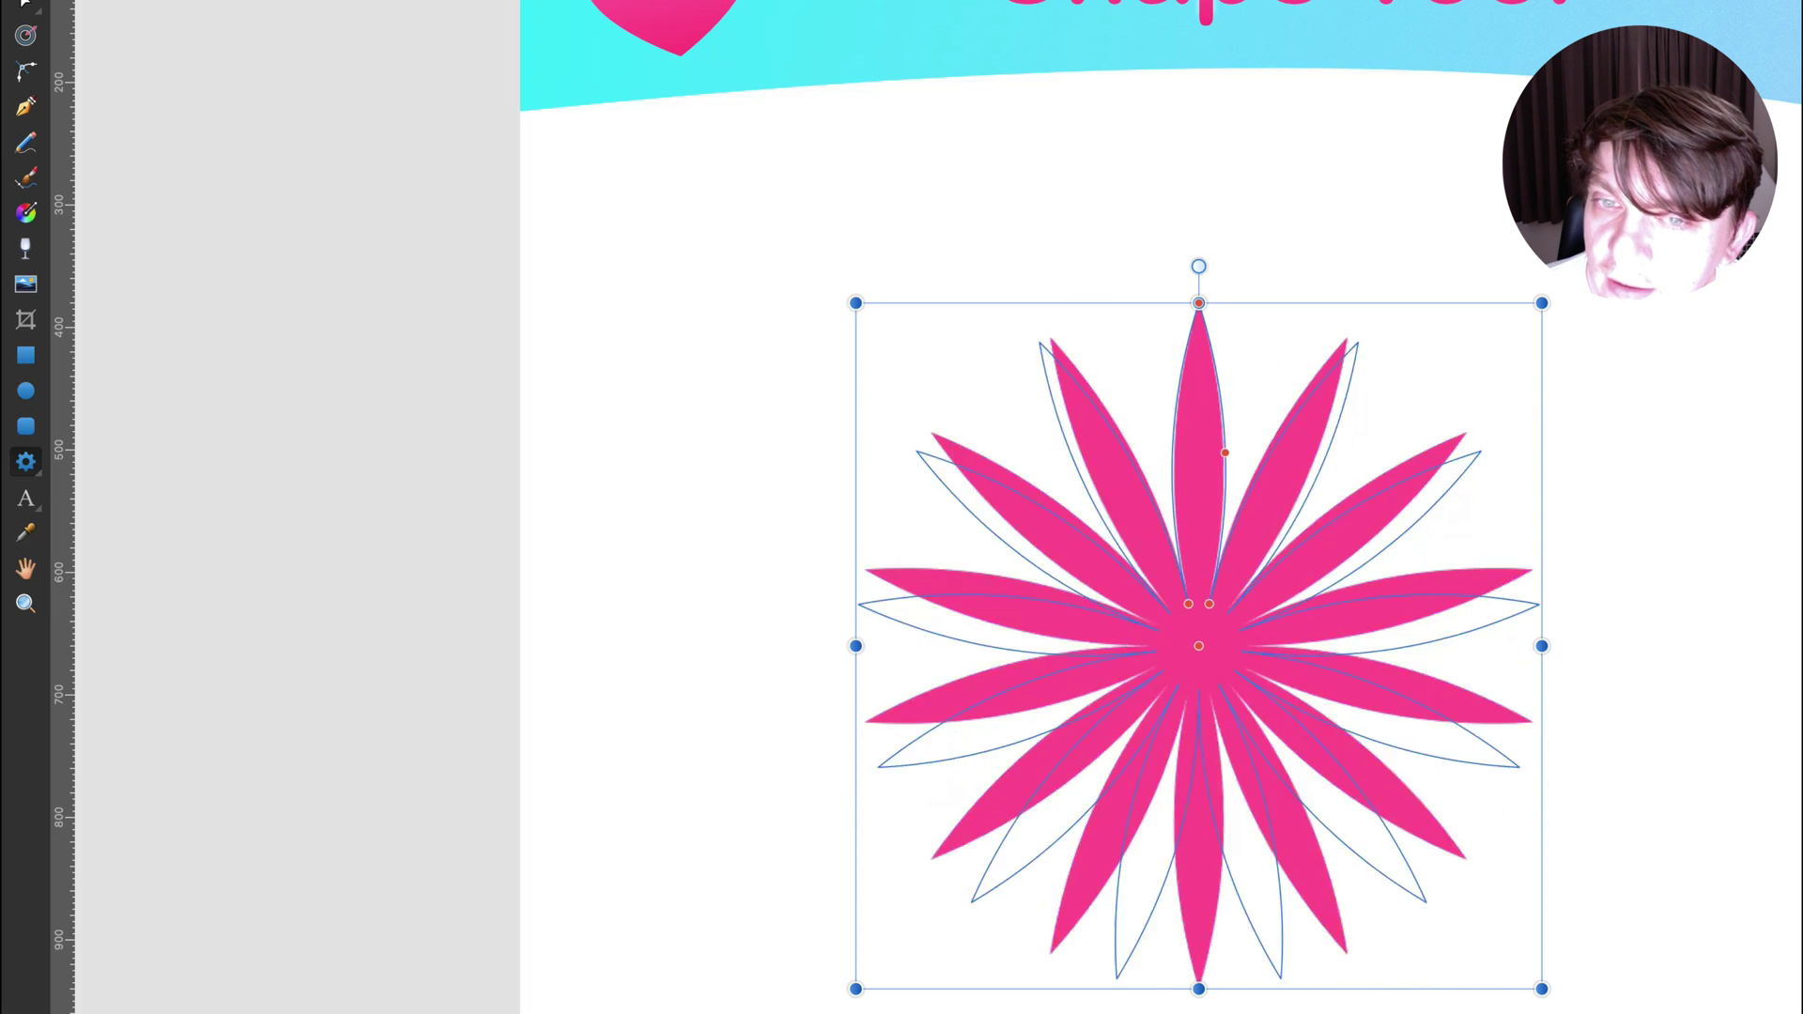
key("Down")
key("Down")
key("Down")
key("Down")
key("Down")
key("Down")
key("Down")
key("Down")
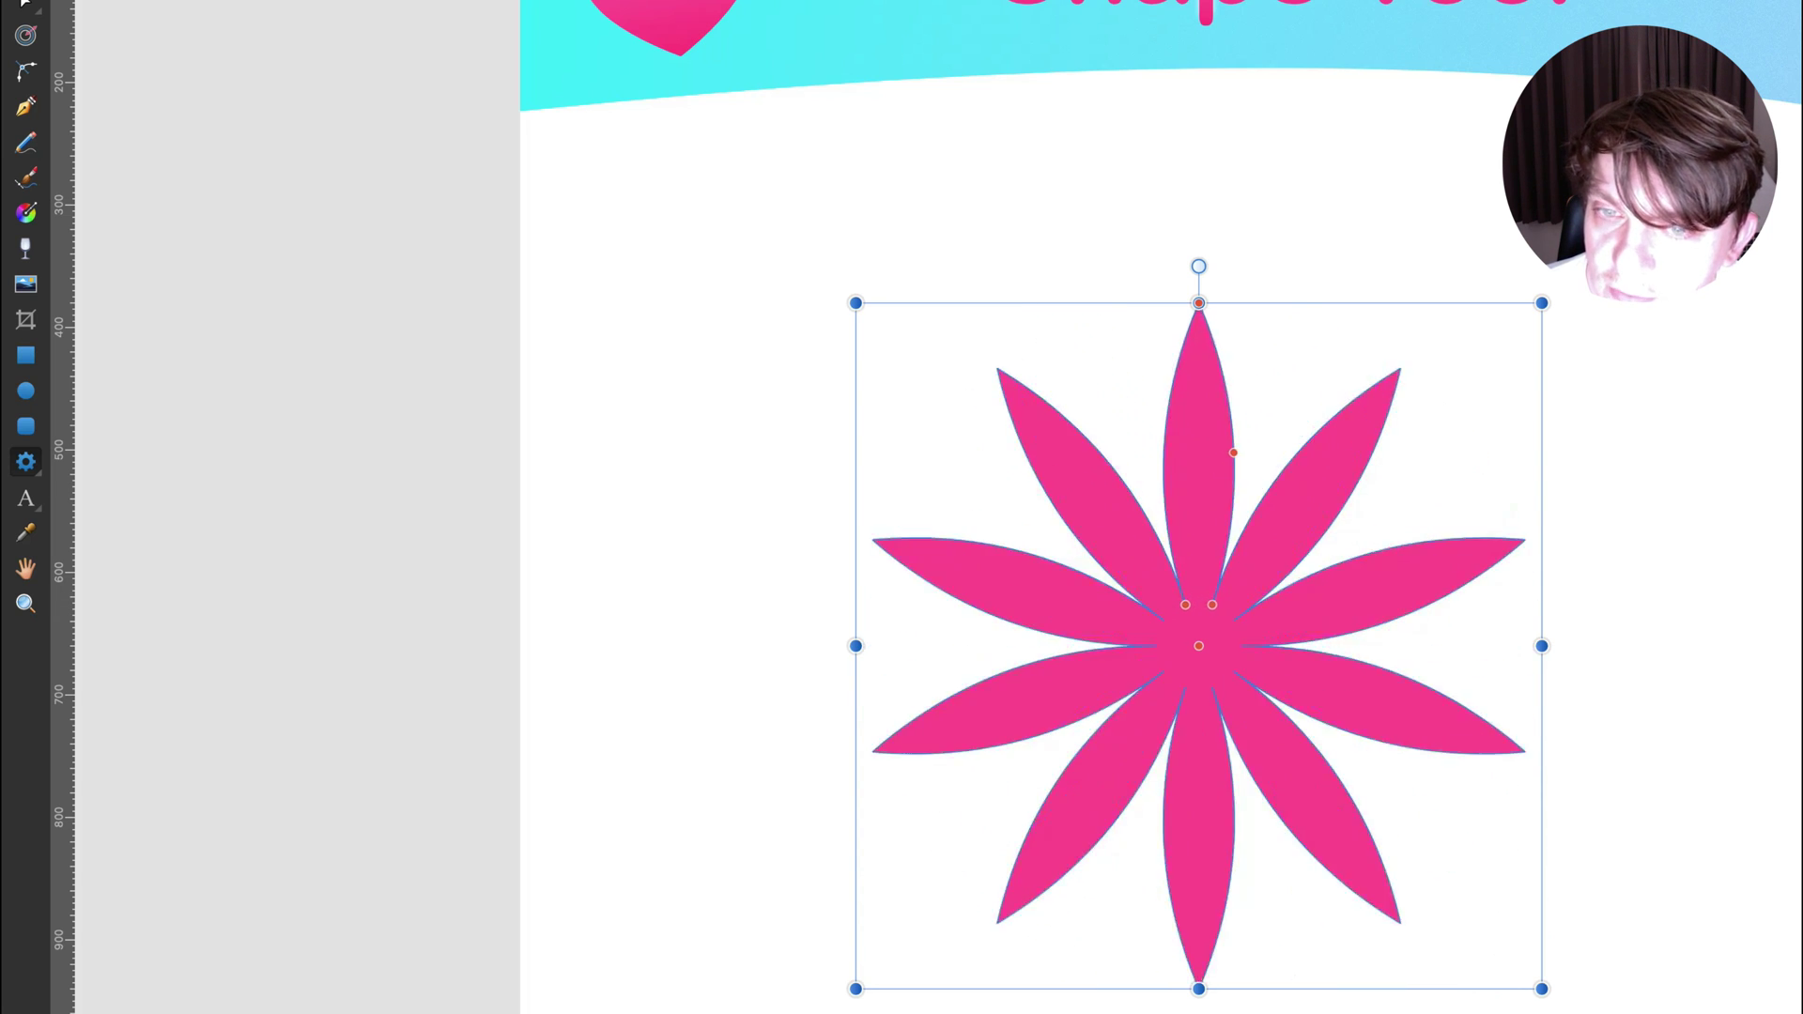
key("Up")
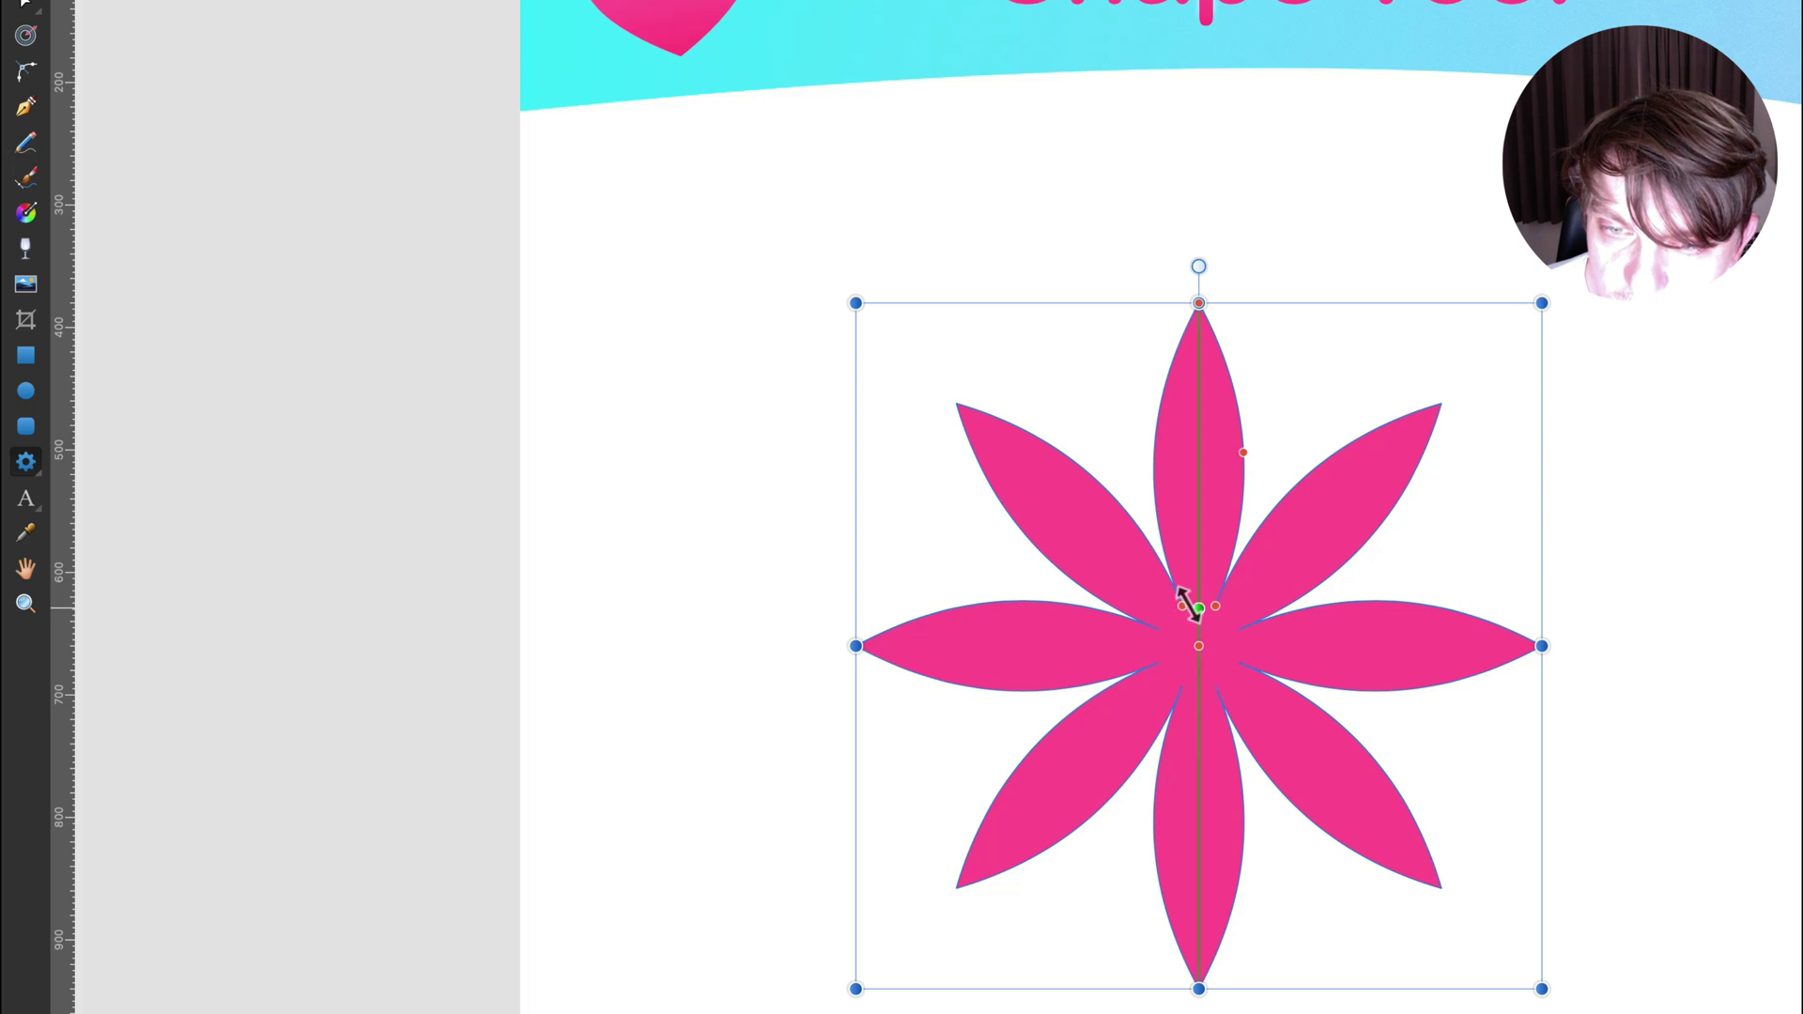
- Enlarge the flower's inner radius and straighten its teeth to form a straight-edged, eight-pointed star
left_click_drag(1183, 601, 1081, 385)
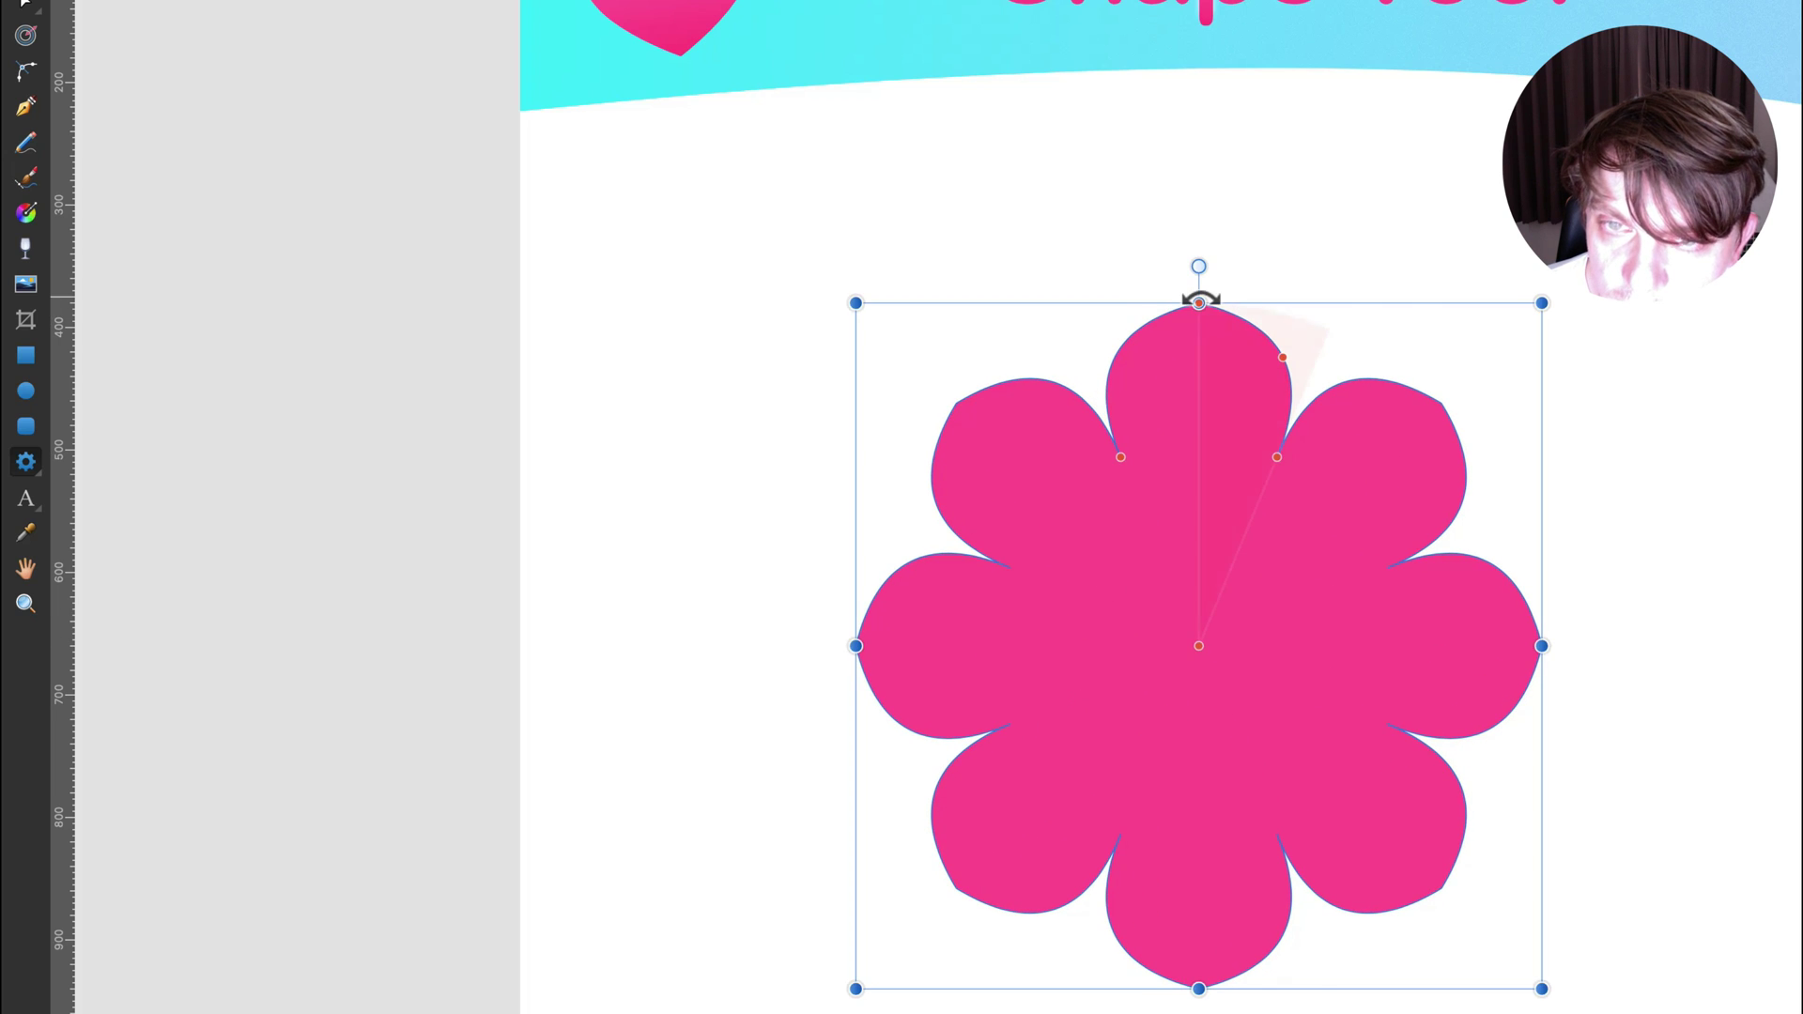
mouse_move(1198, 301)
left_mouse_down()
mouse_move(1252, 314)
mouse_move(1203, 302)
left_mouse_up()
mouse_move(1279, 457)
left_mouse_down()
mouse_move(1212, 451)
mouse_move(1254, 449)
left_mouse_up()
mouse_move(1256, 362)
left_mouse_down()
mouse_move(1208, 383)
mouse_move(1230, 375)
left_mouse_up()
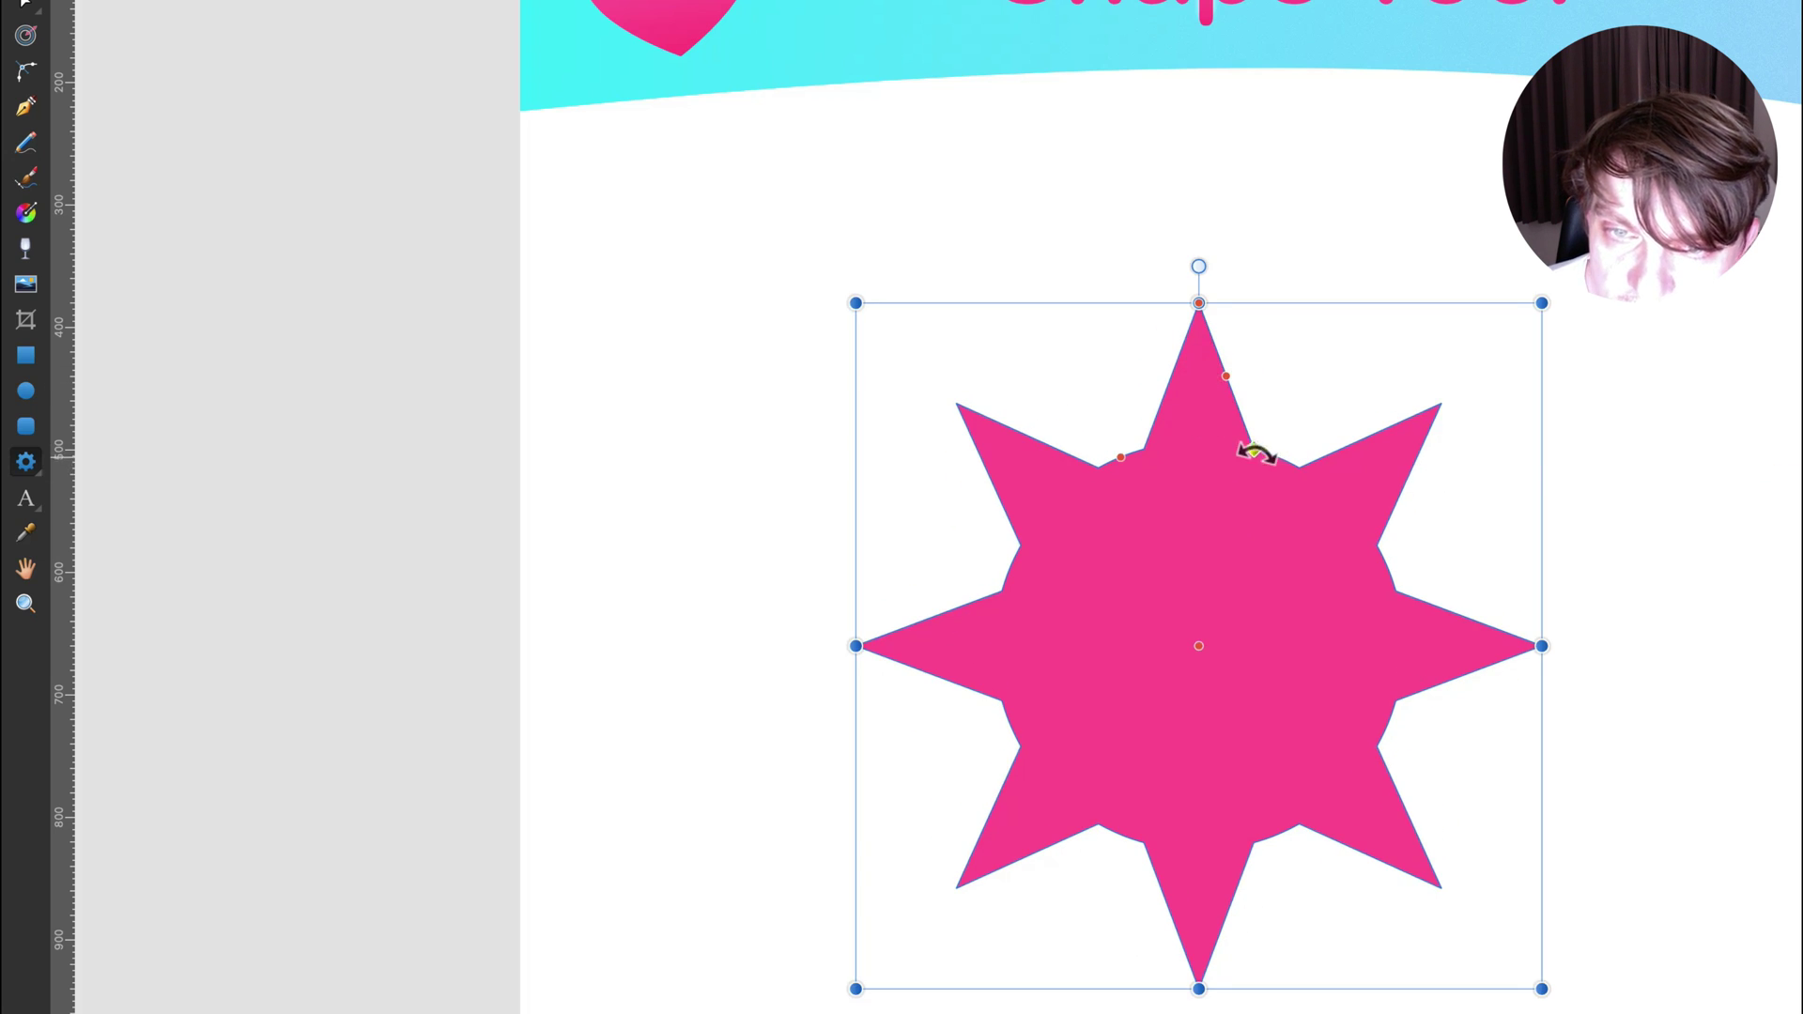
left_click_drag(1260, 454, 1259, 452)
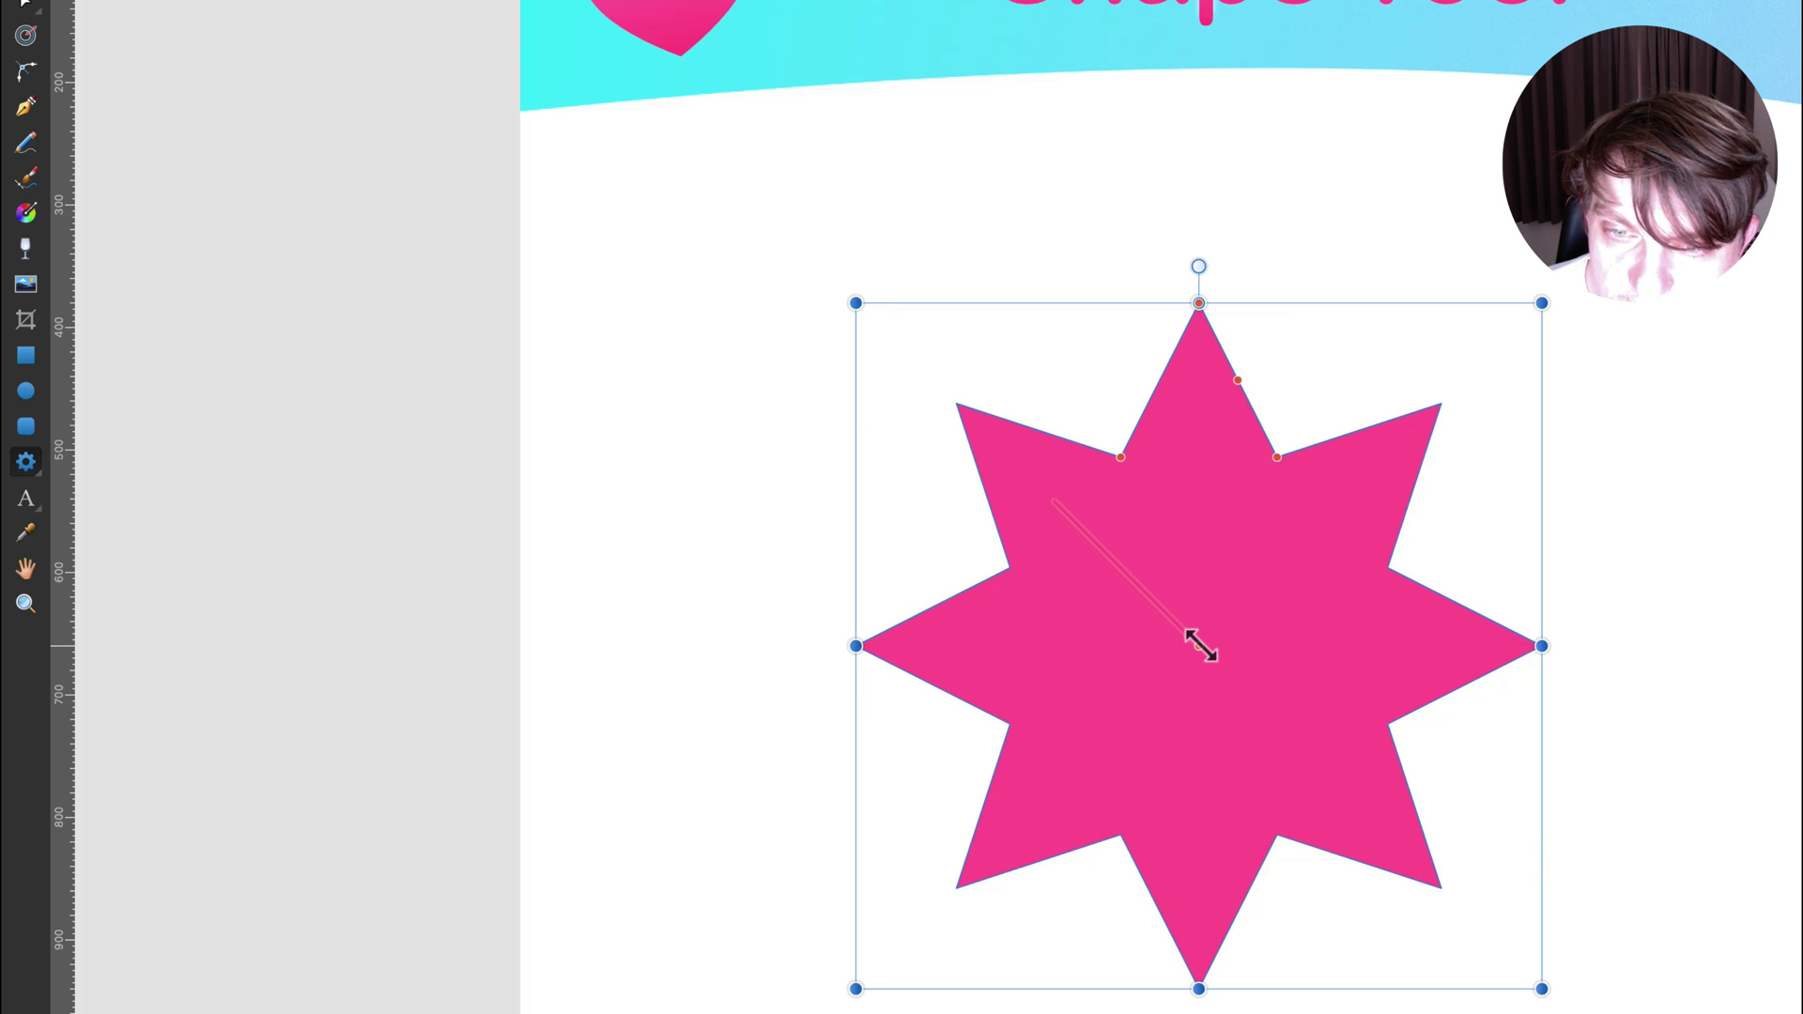
- Turn the star into a thin sawtooth ring with 25 teeth, a large centre hole and a larger inner radius
left_click_drag(1200, 646, 1077, 524)
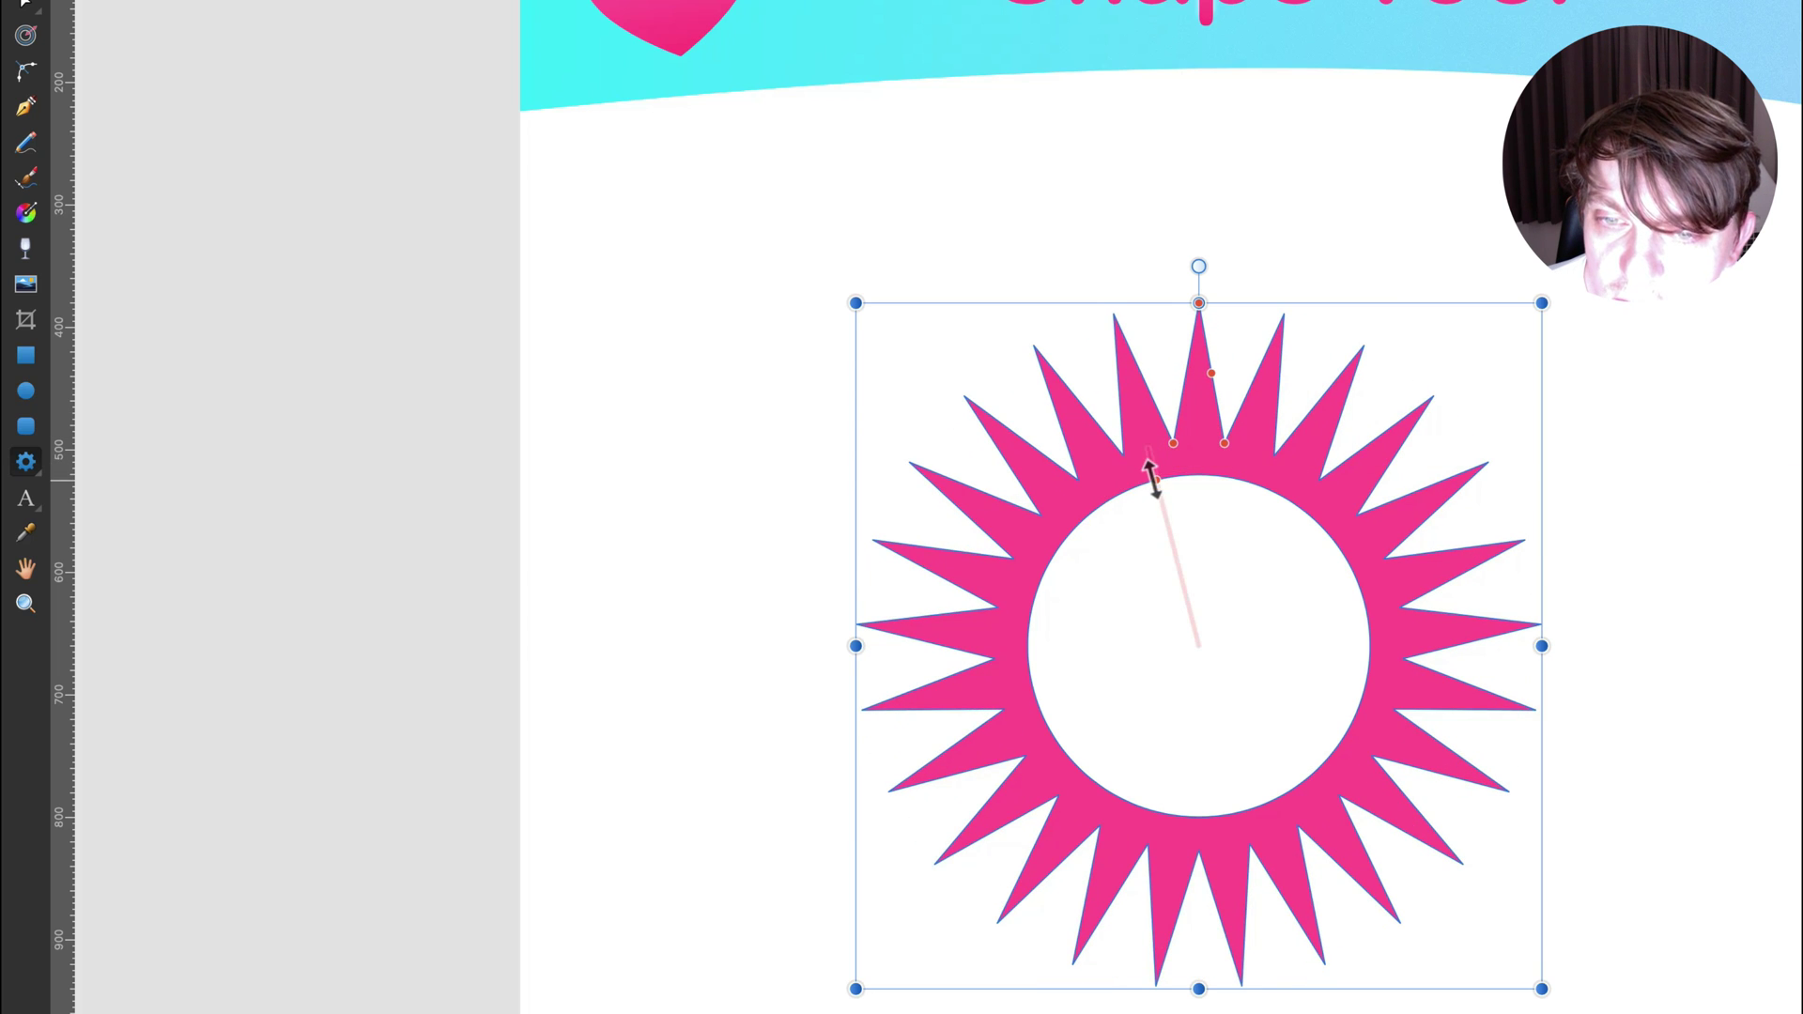
left_click_drag(1152, 479, 1161, 325)
left_click_drag(1153, 470, 1123, 355)
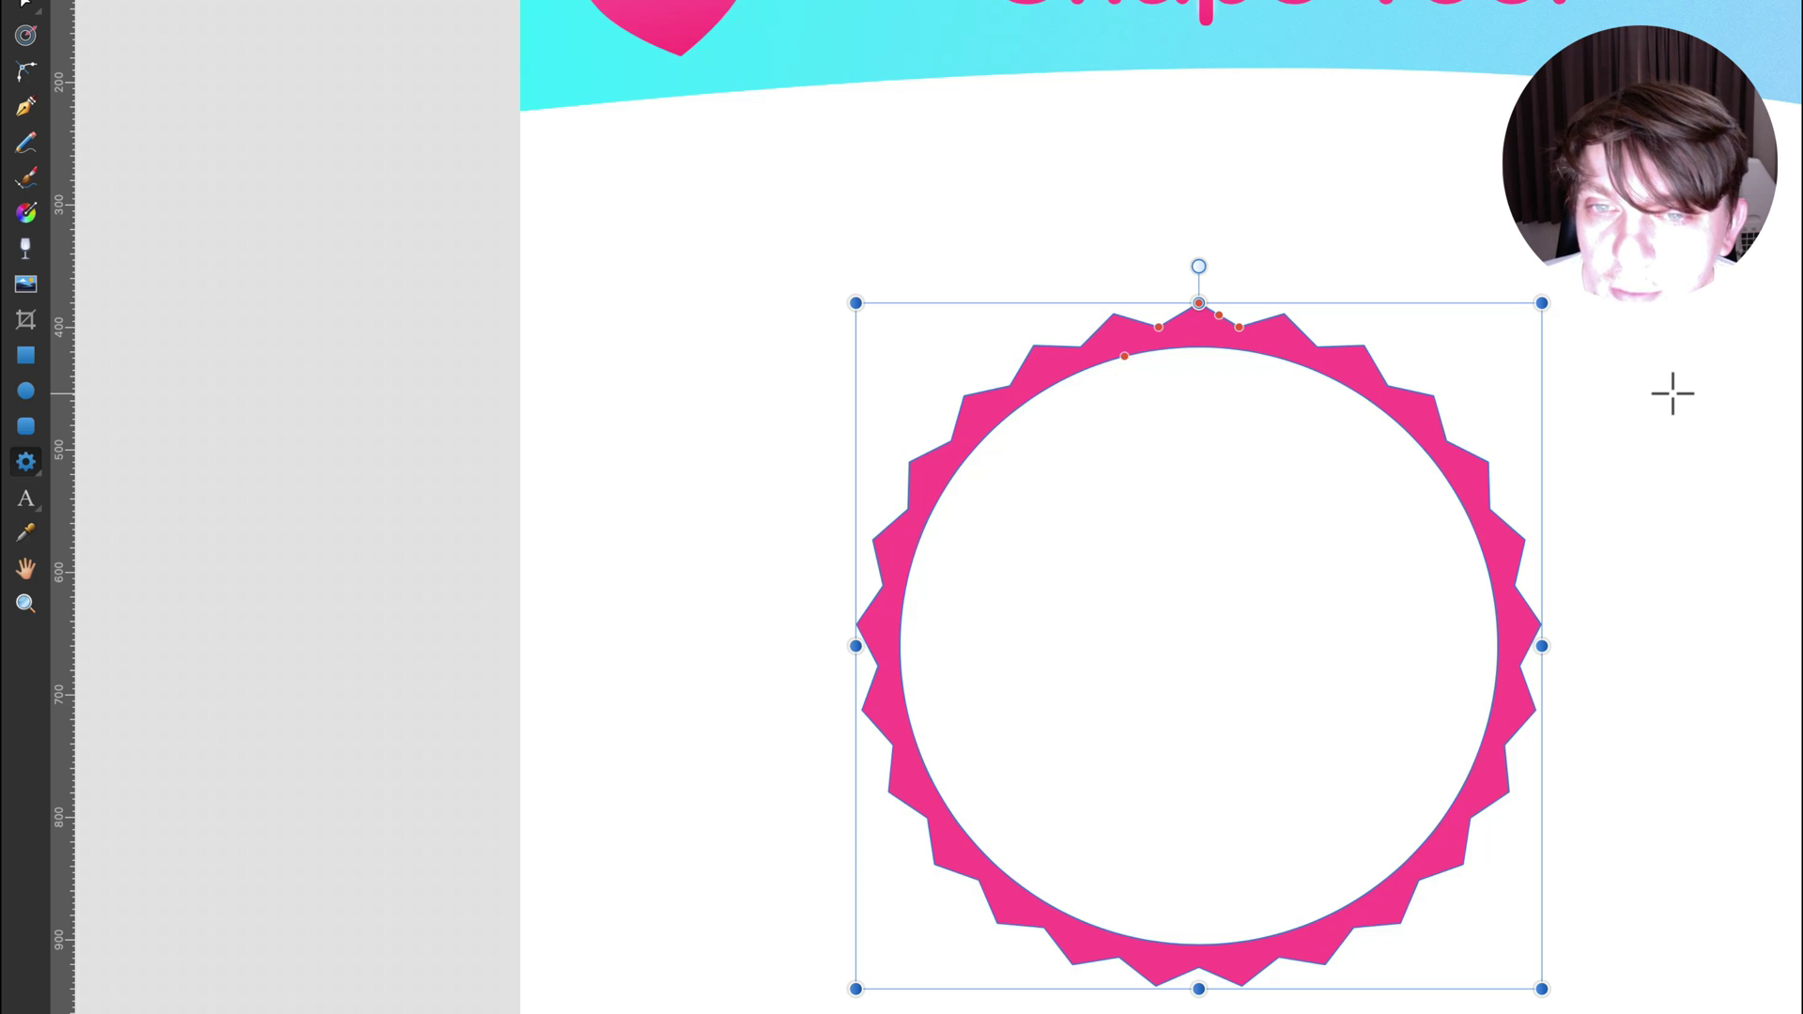
- Draw an ellipse about 409 × 373 px over the upper part of the sawtooth ring and merge both into one shape
left_click(17, 460)
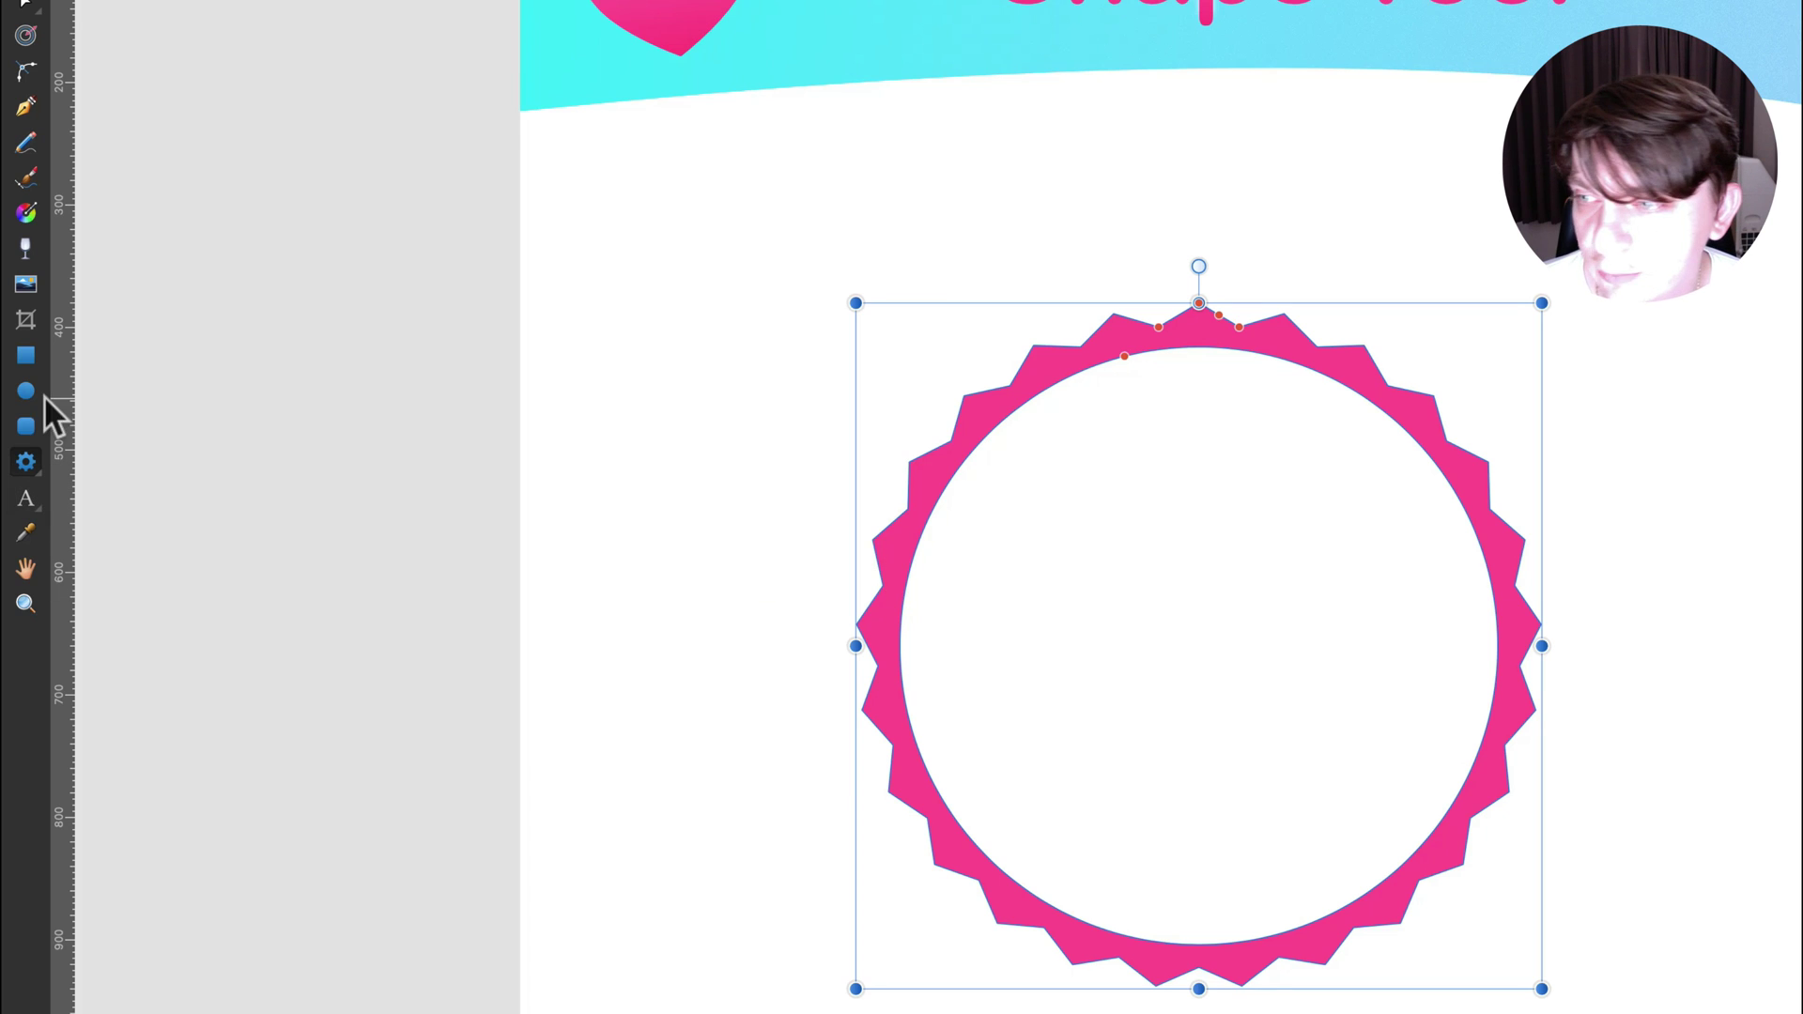
left_click(26, 390)
left_click_drag(930, 175, 1433, 633)
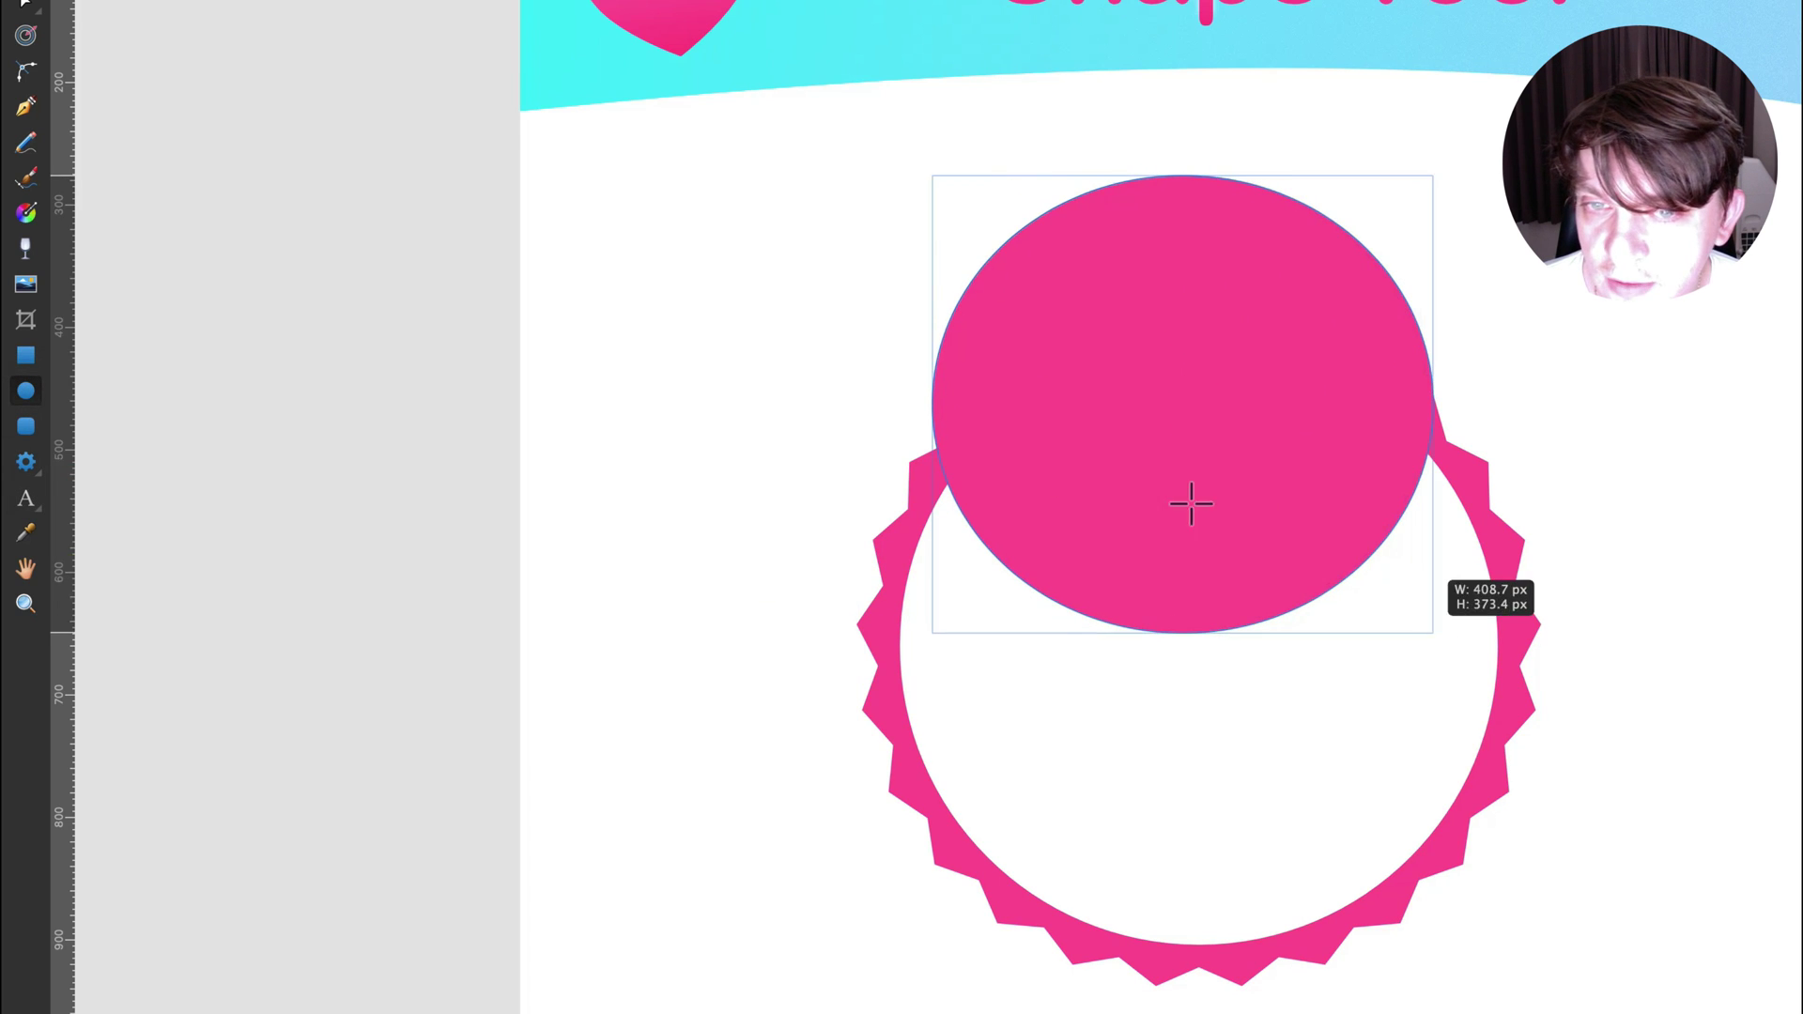
key("v")
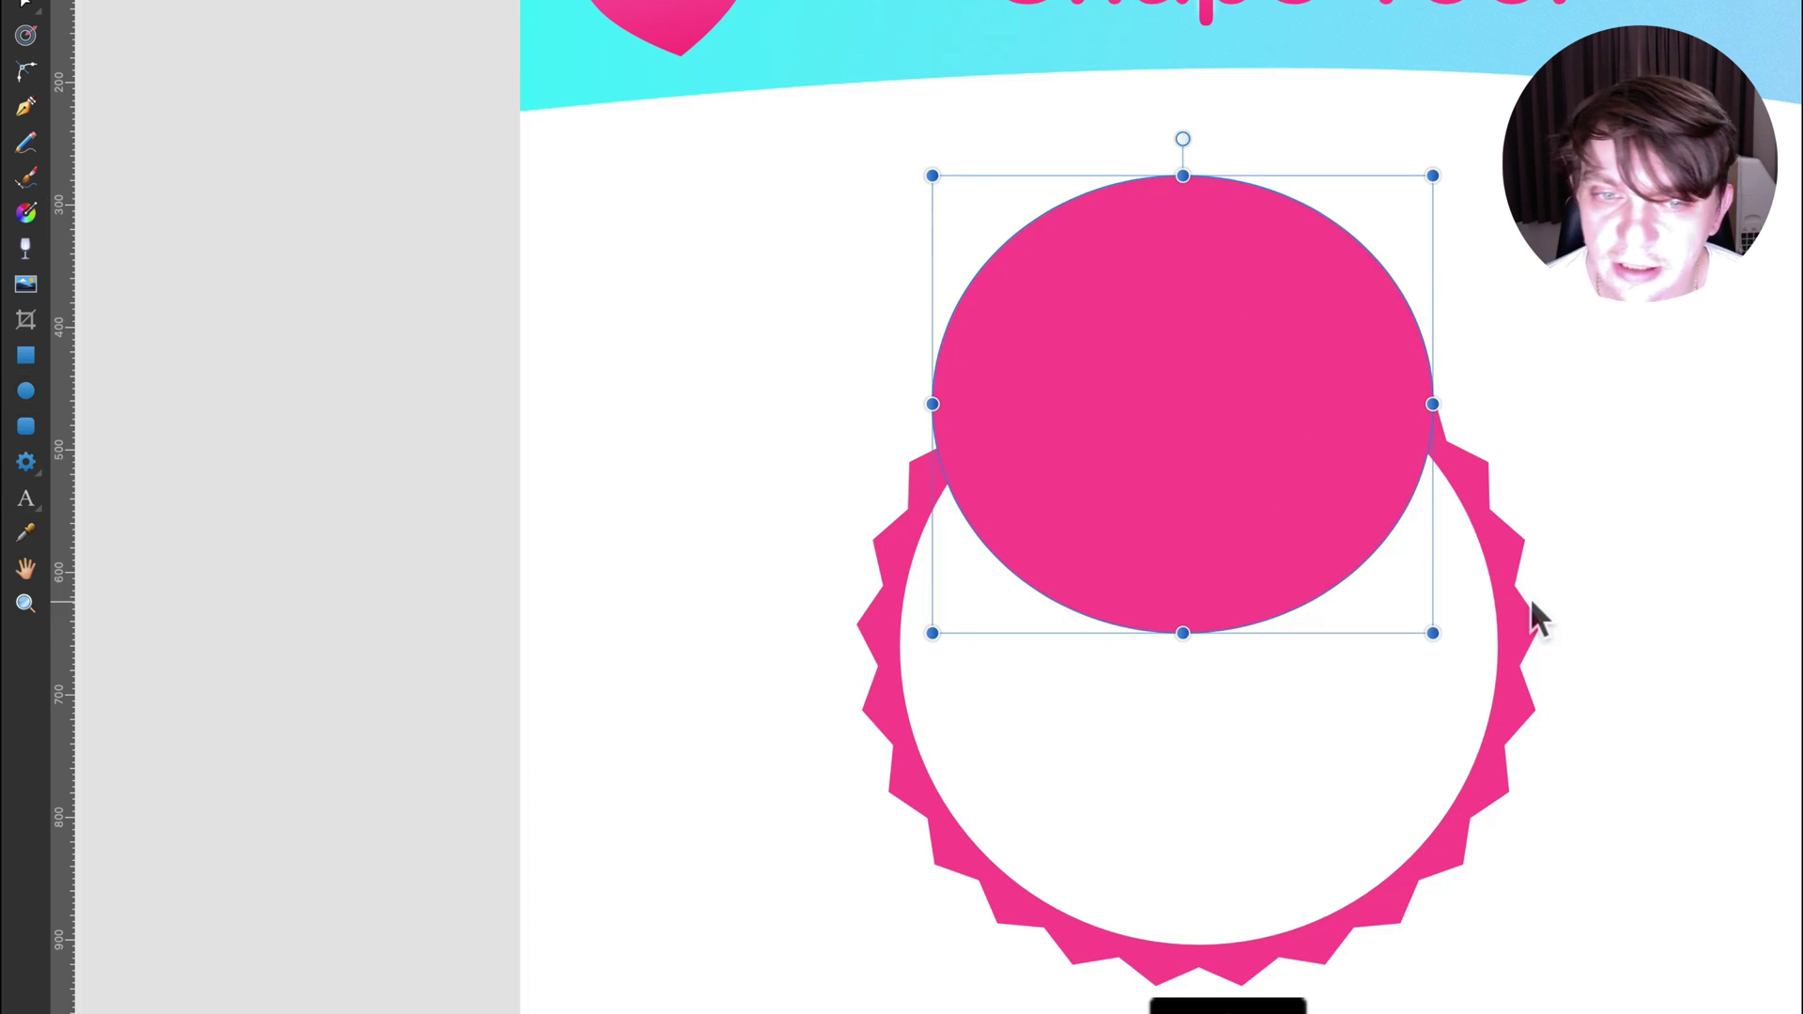
left_click(1524, 595, "shift")
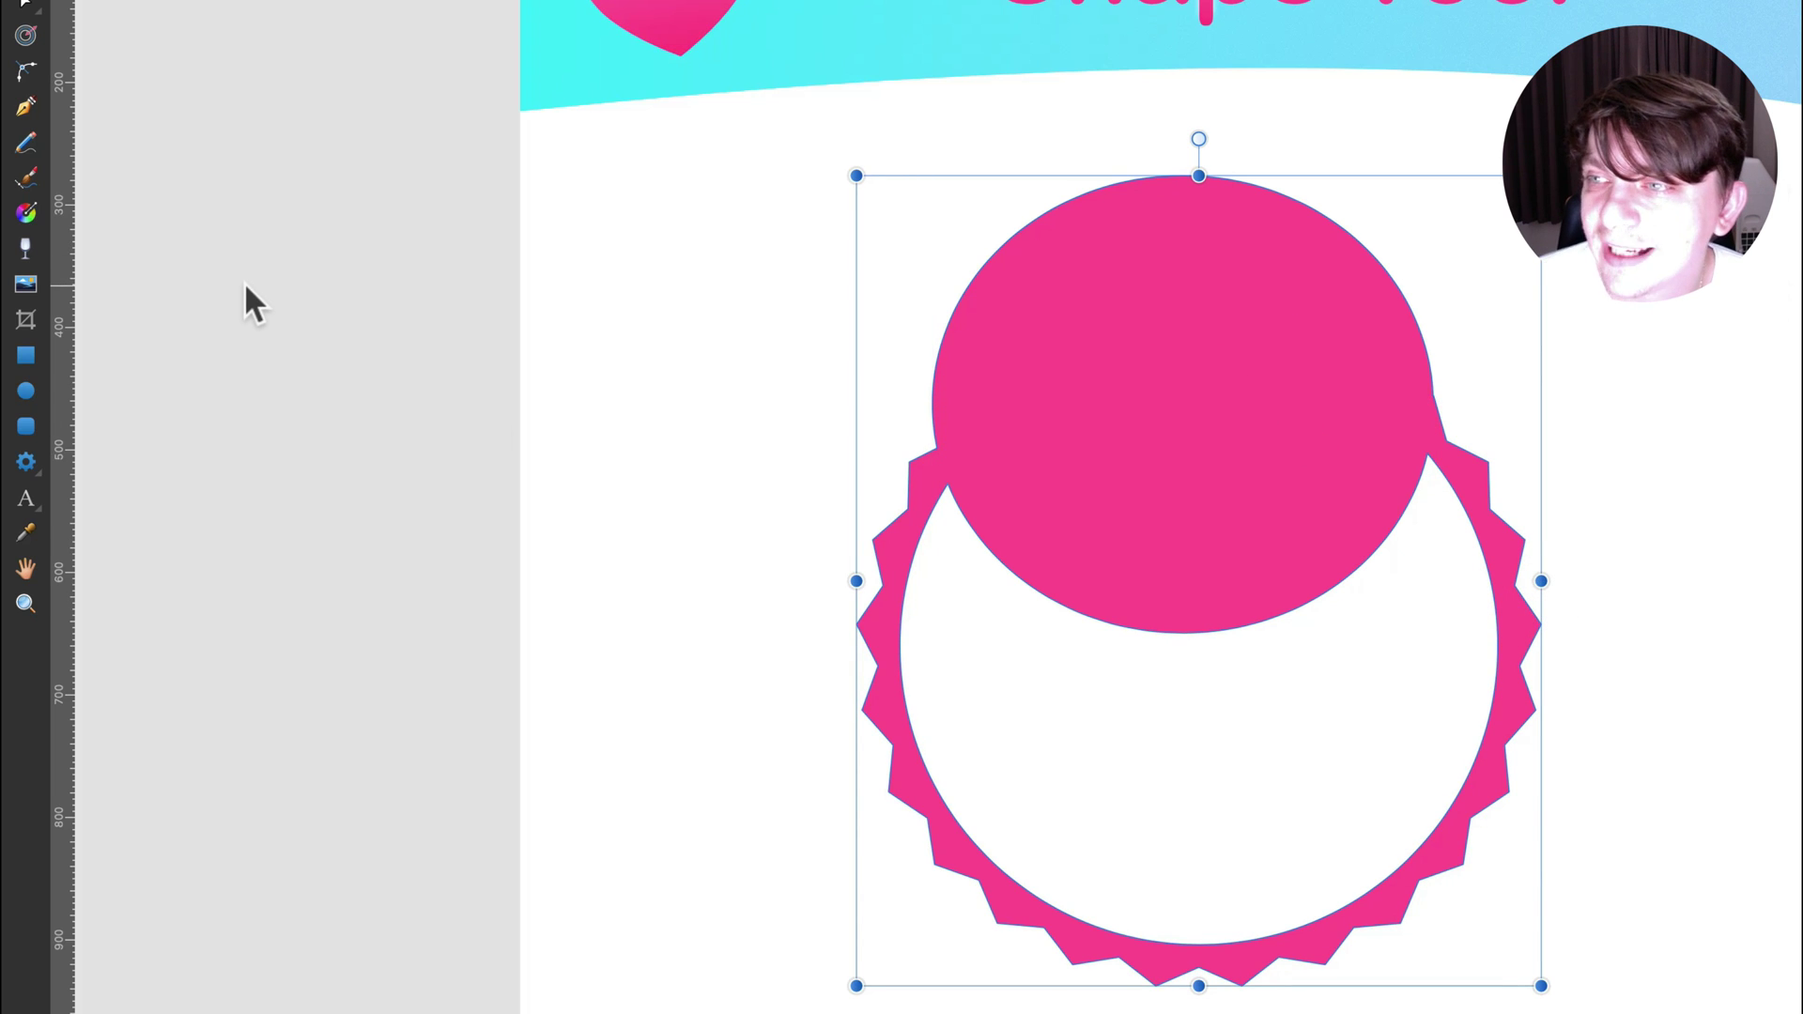
- Pull two nodes on the merged shape's right side and one on its left outward into long spikes, and reselect the whole shape
left_click(28, 3)
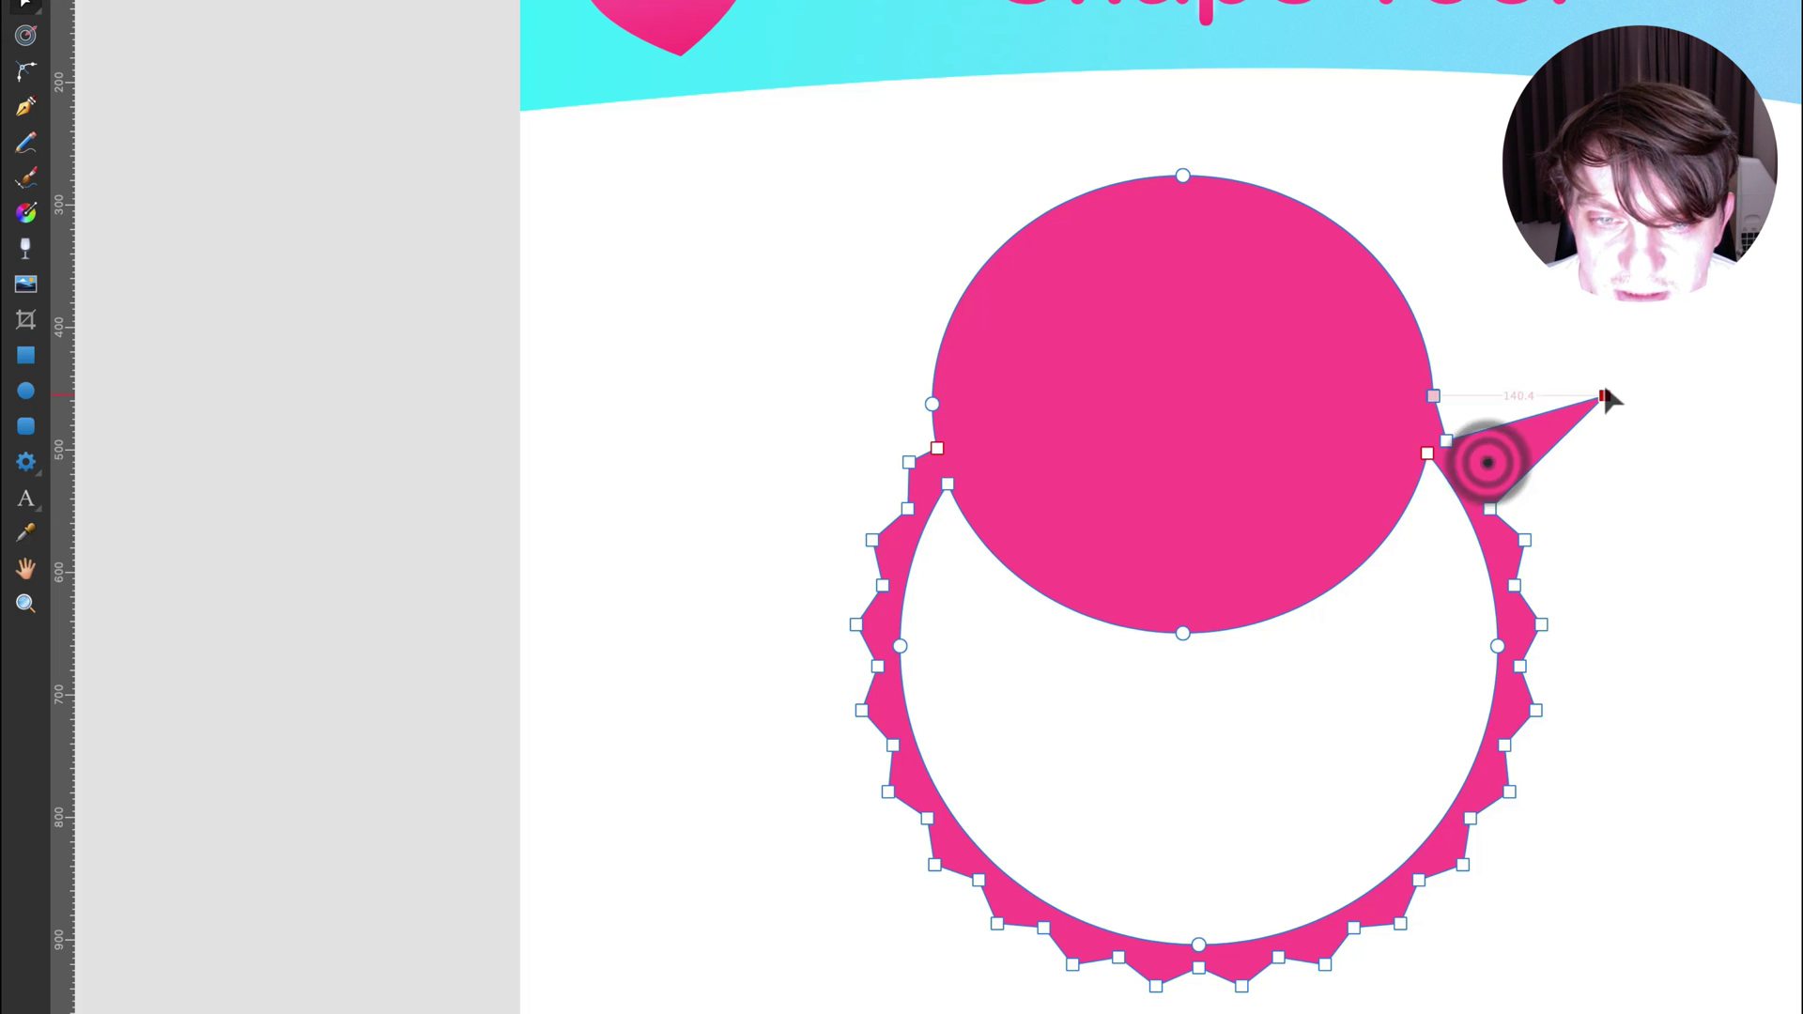
left_click_drag(1487, 568, 1703, 634)
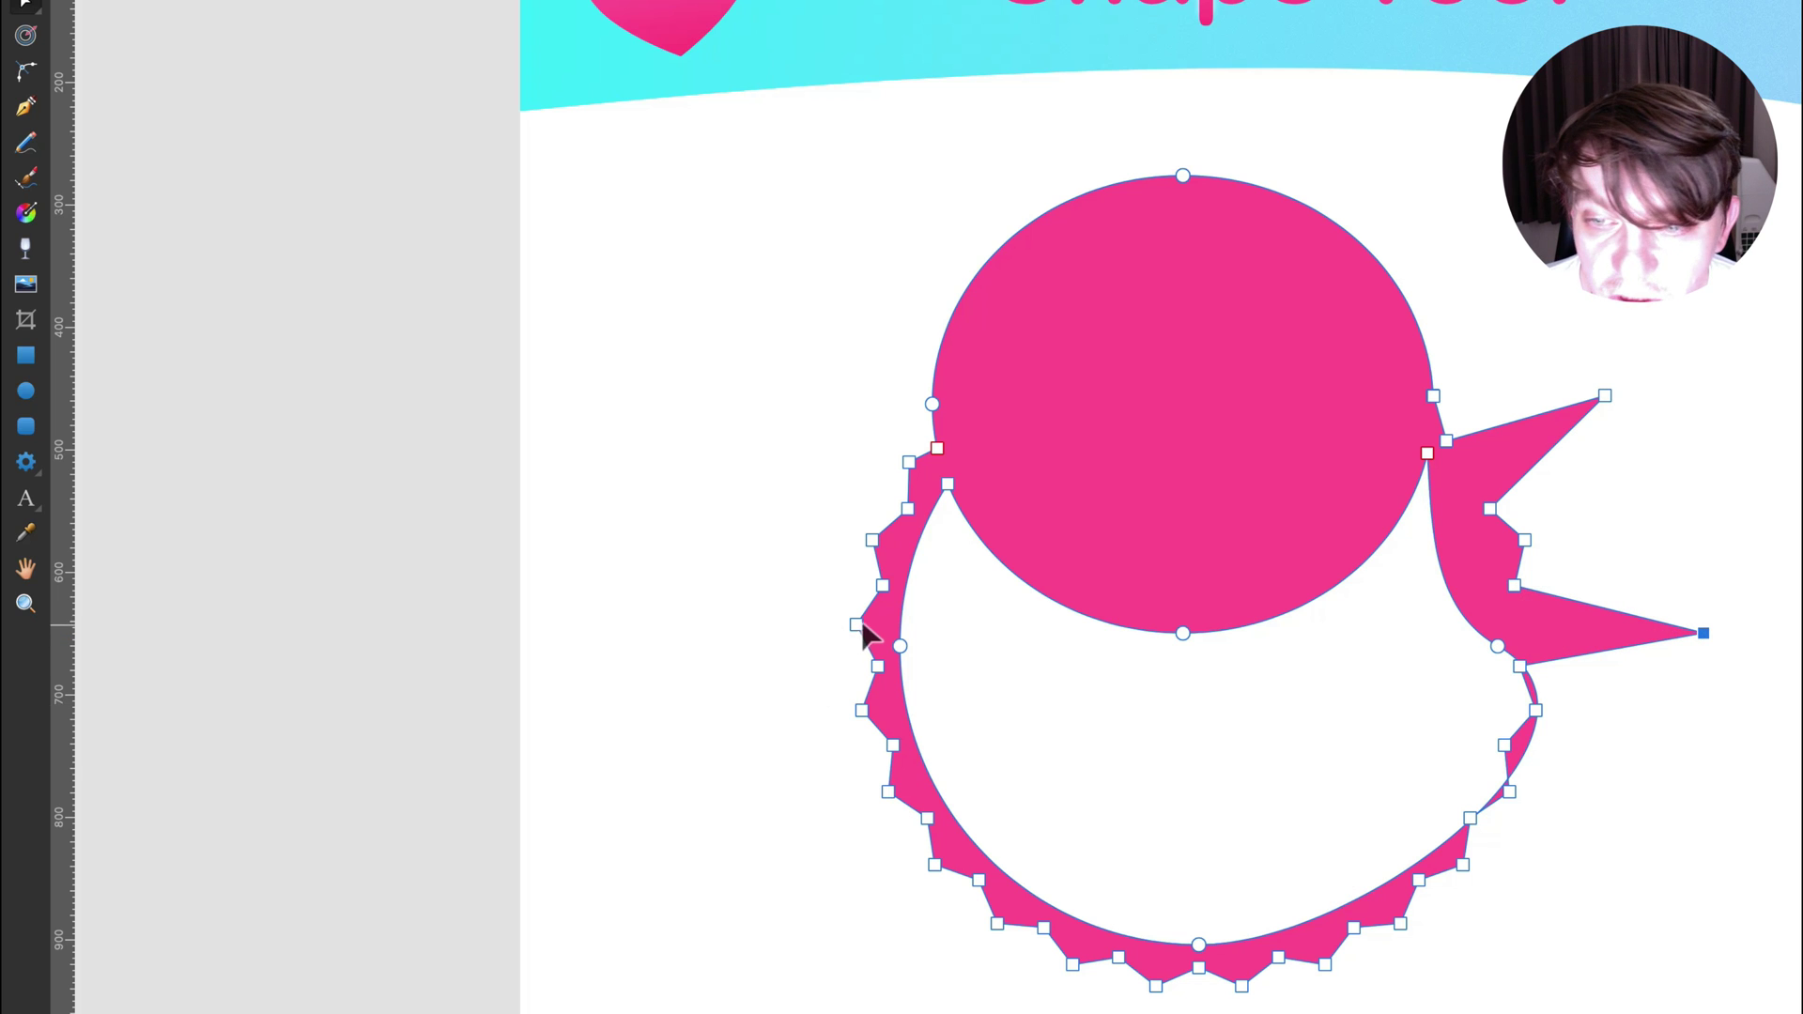
left_click_drag(858, 625, 728, 633)
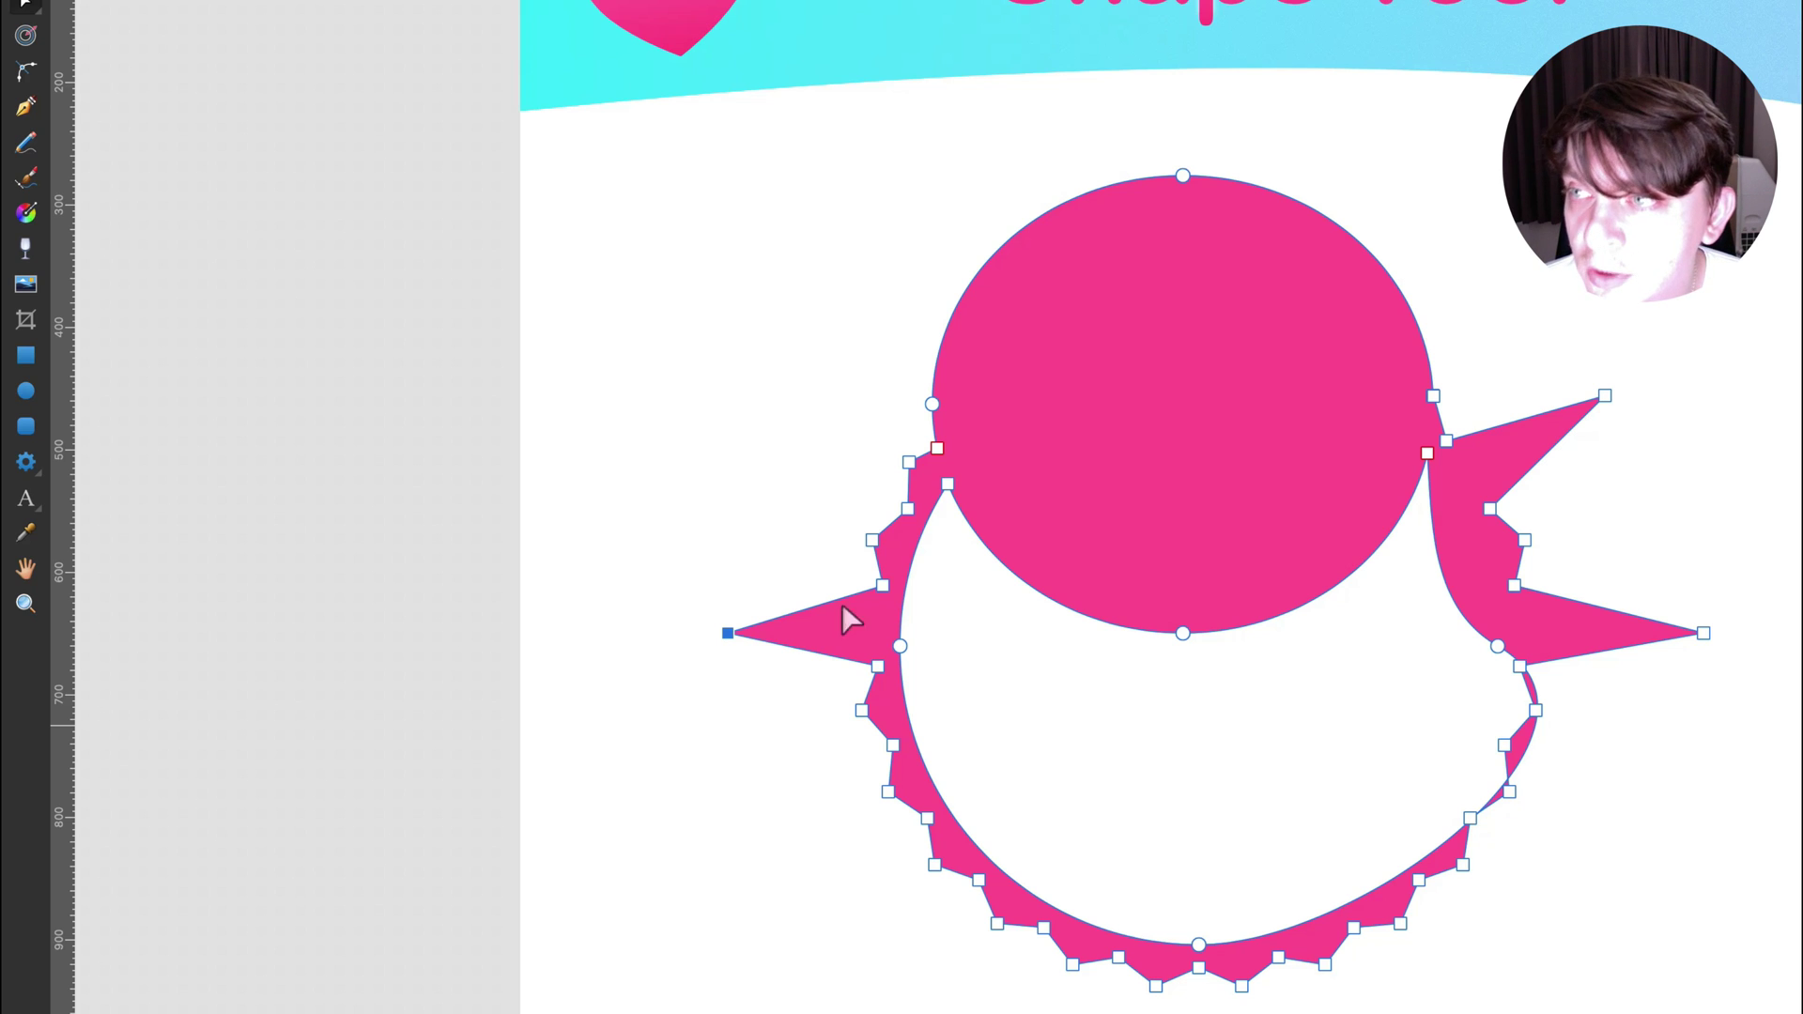
left_click(26, 3)
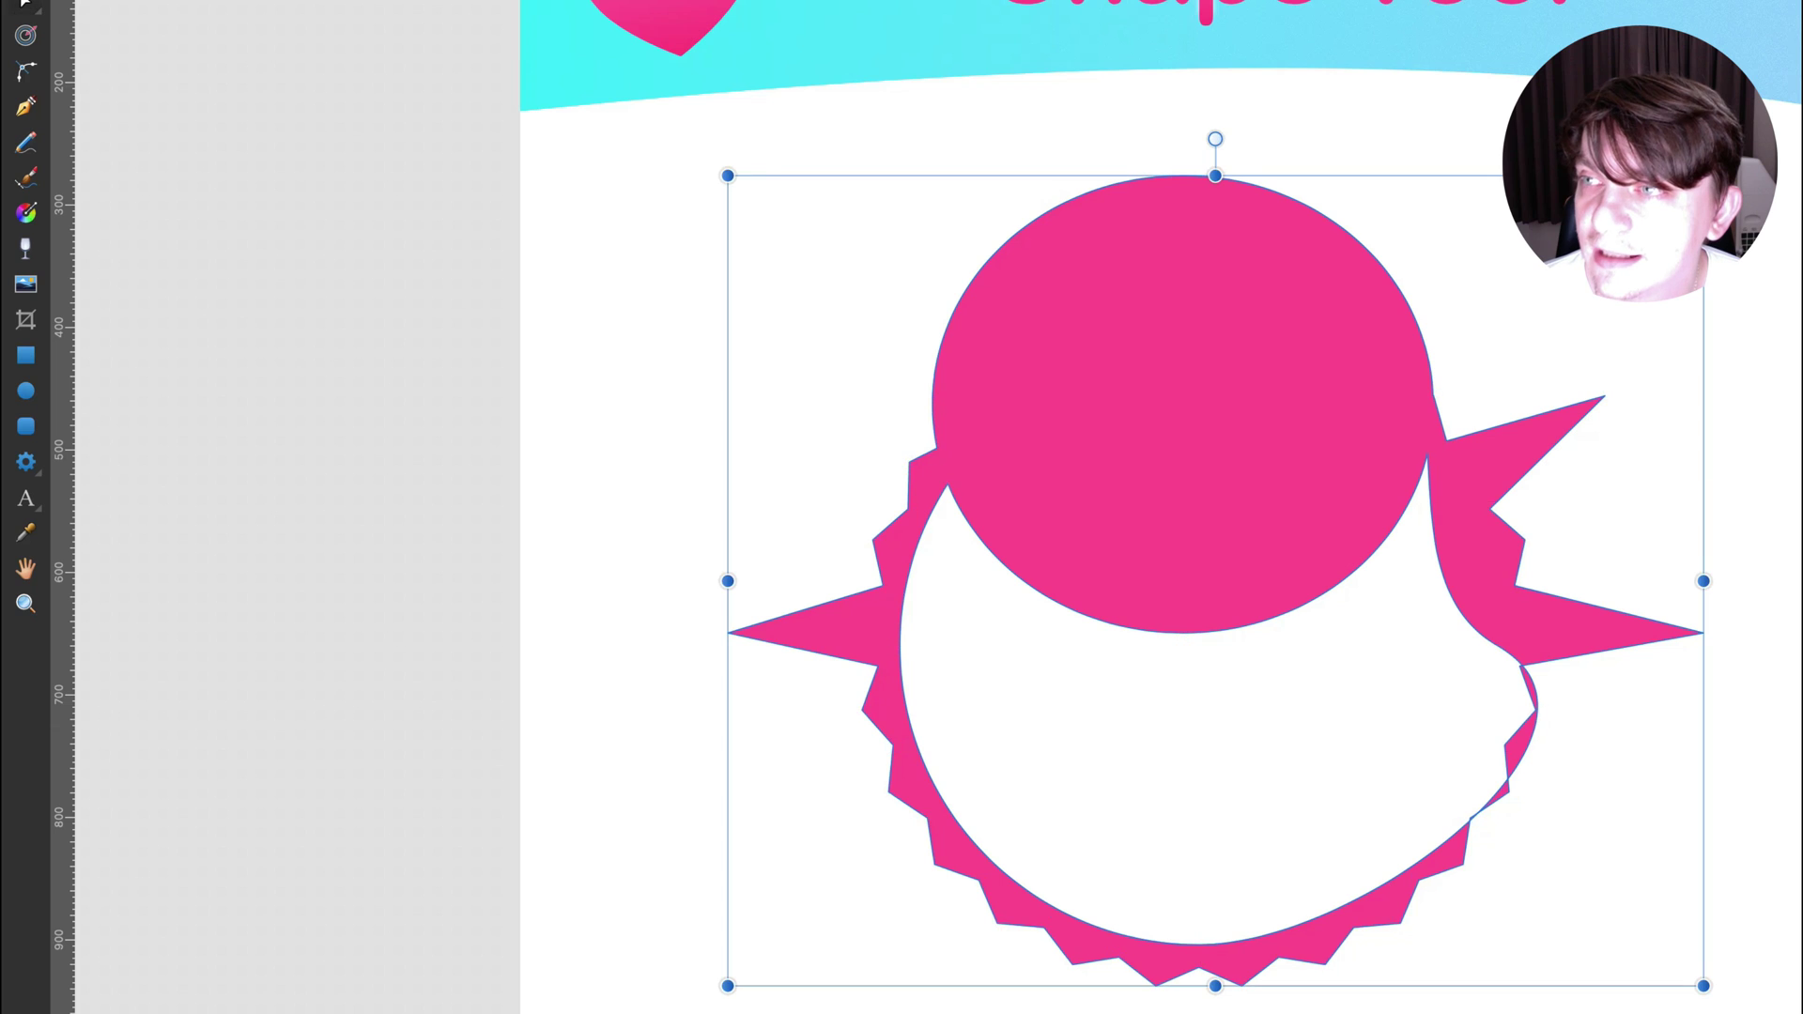
left_click(750, 153)
mouse_move(647, 135)
left_mouse_down()
mouse_move(1708, 859)
mouse_move(1789, 1013)
left_mouse_up()
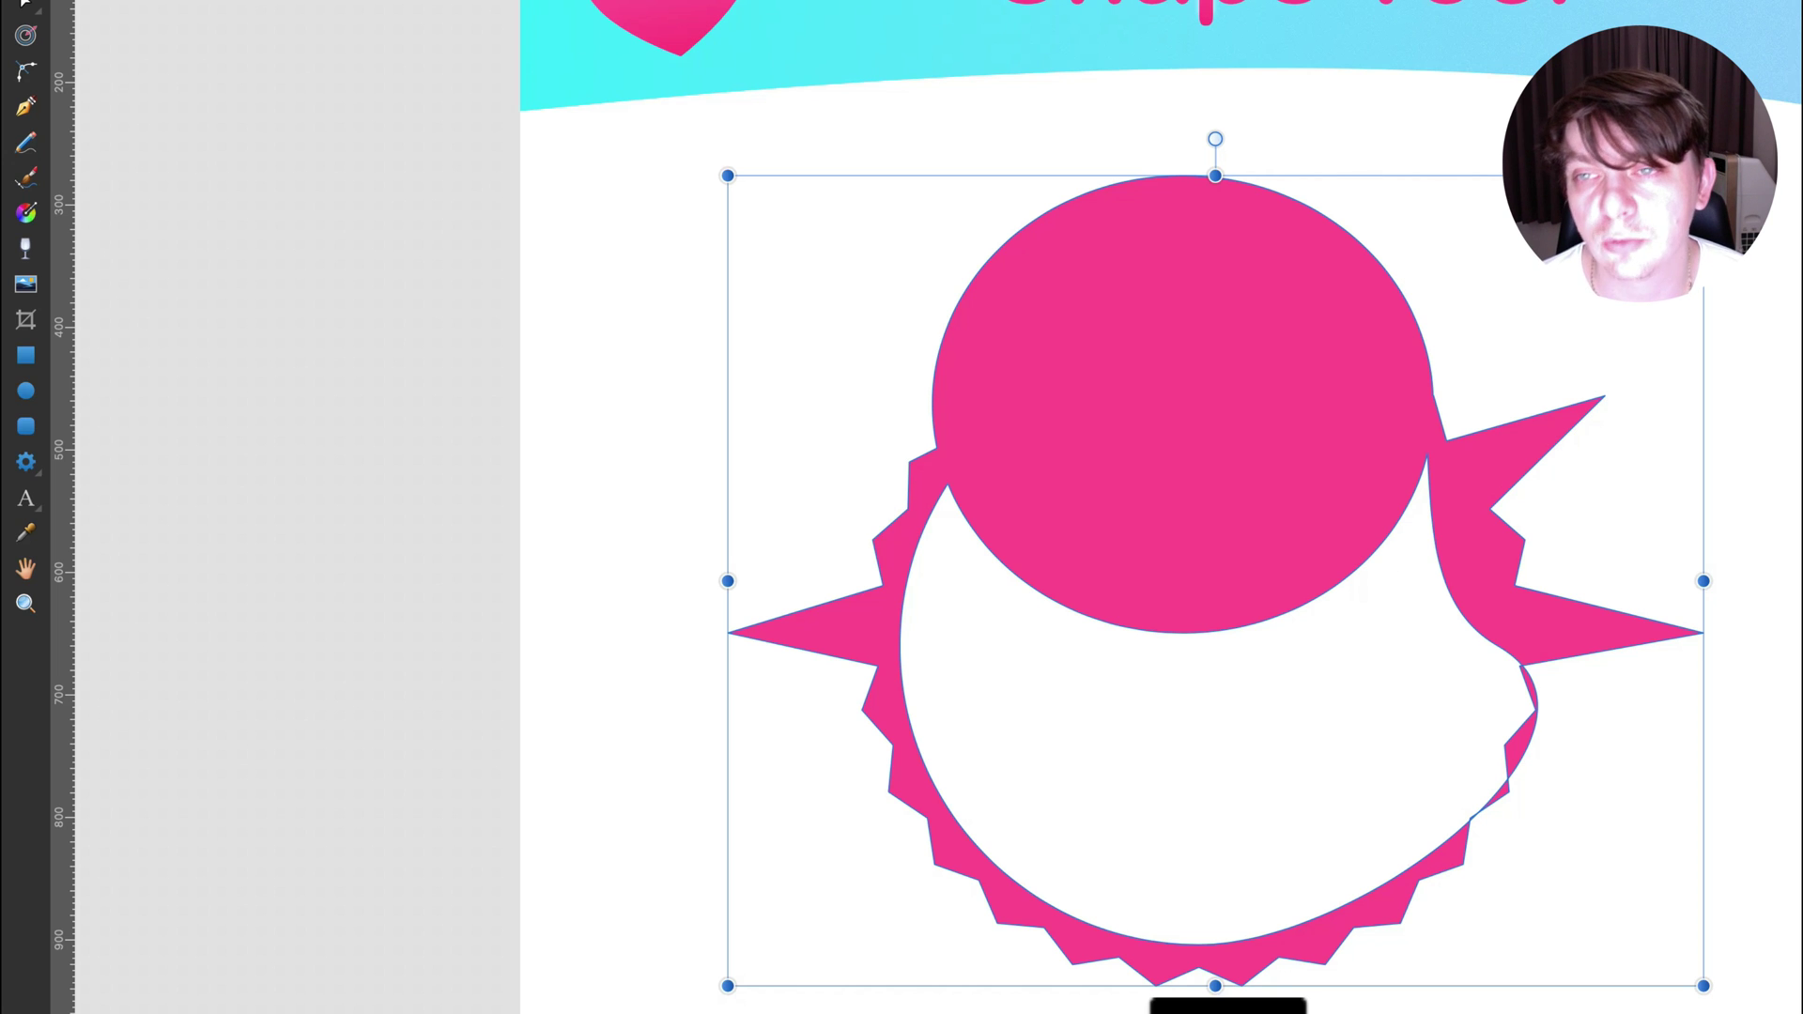
- Delete the spiked merged shape from the Shape Tool artboard and go to the Export Persona artboard
key("BackSpace")
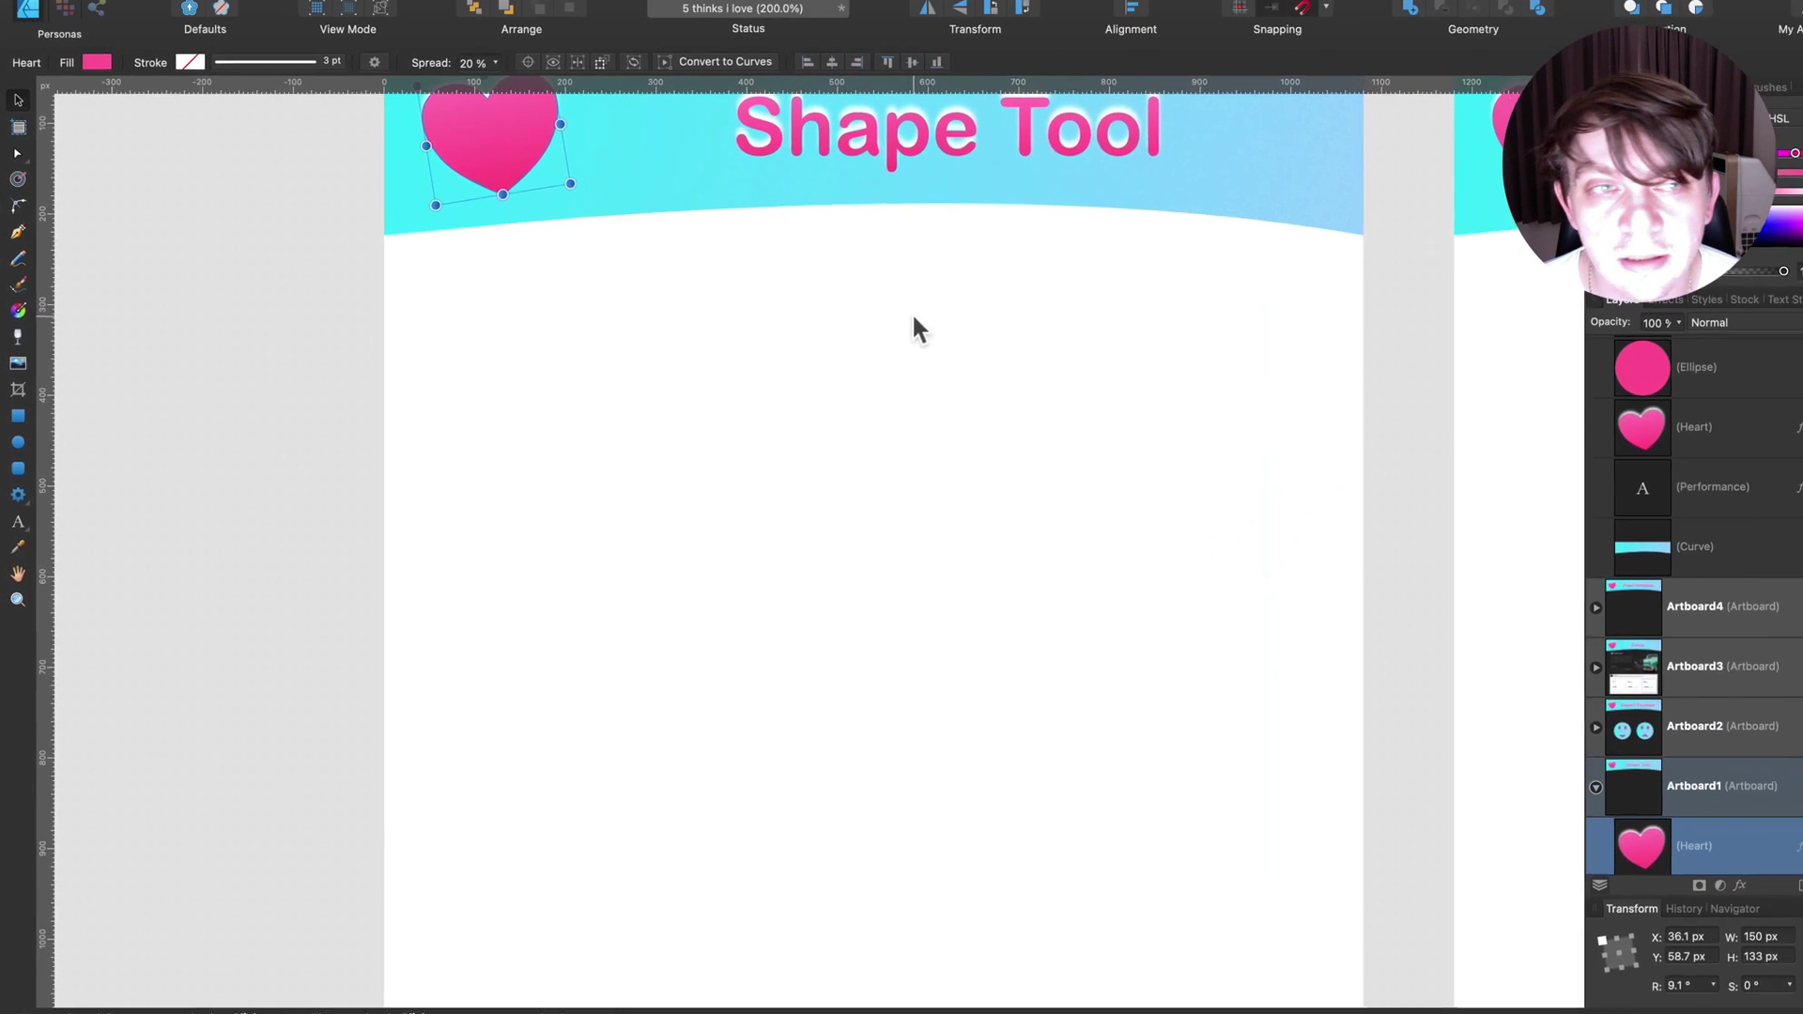
scroll(914, 318, "right", 15)
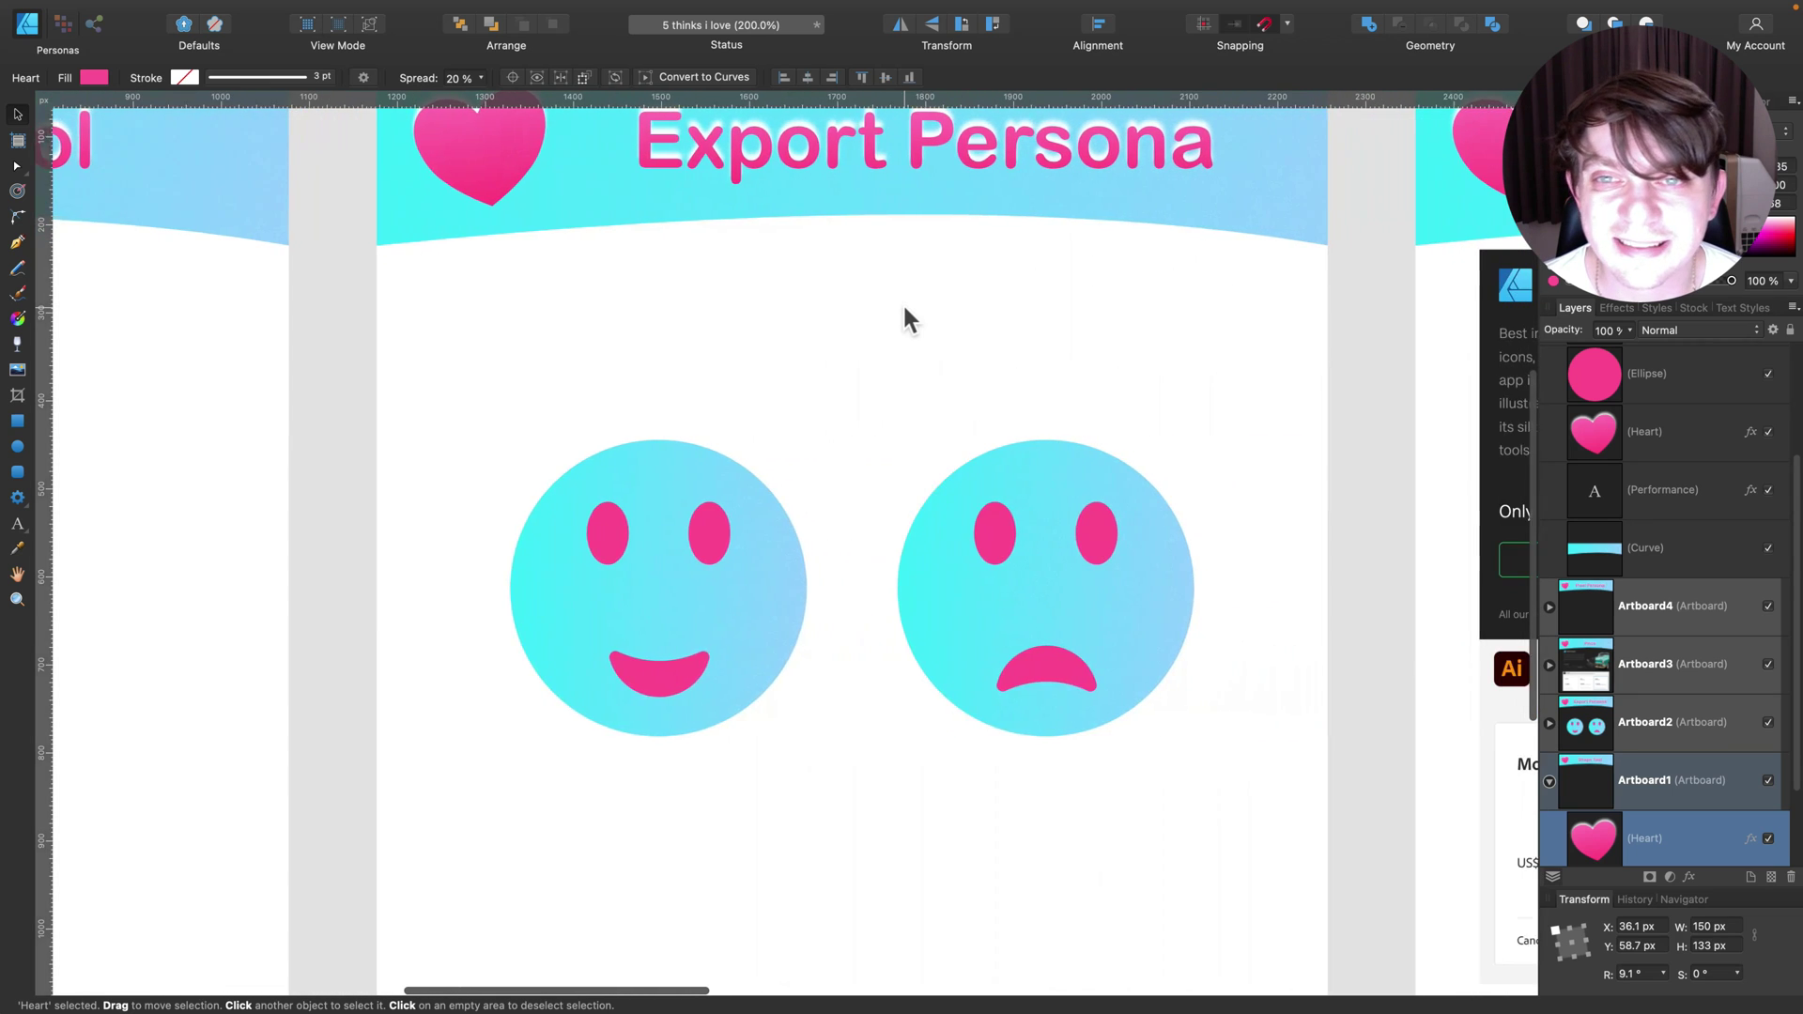
scroll(904, 302, "right", 3)
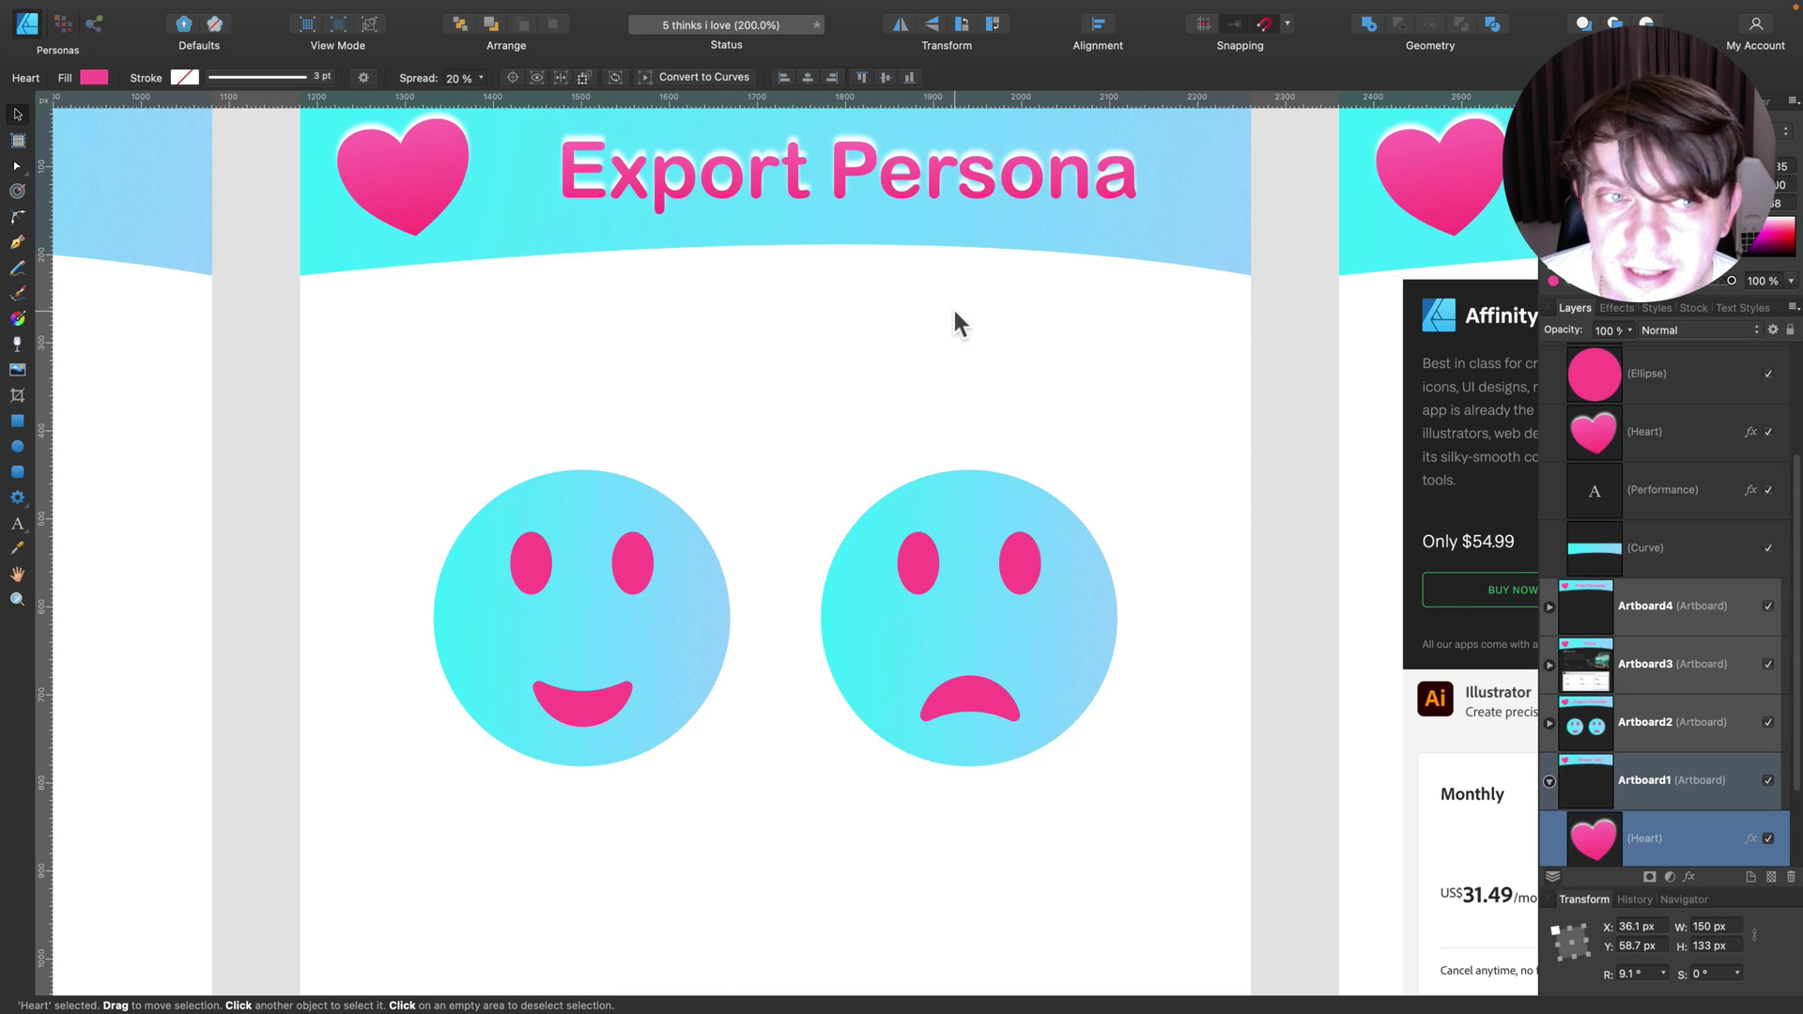
scroll(955, 313, "left", 2)
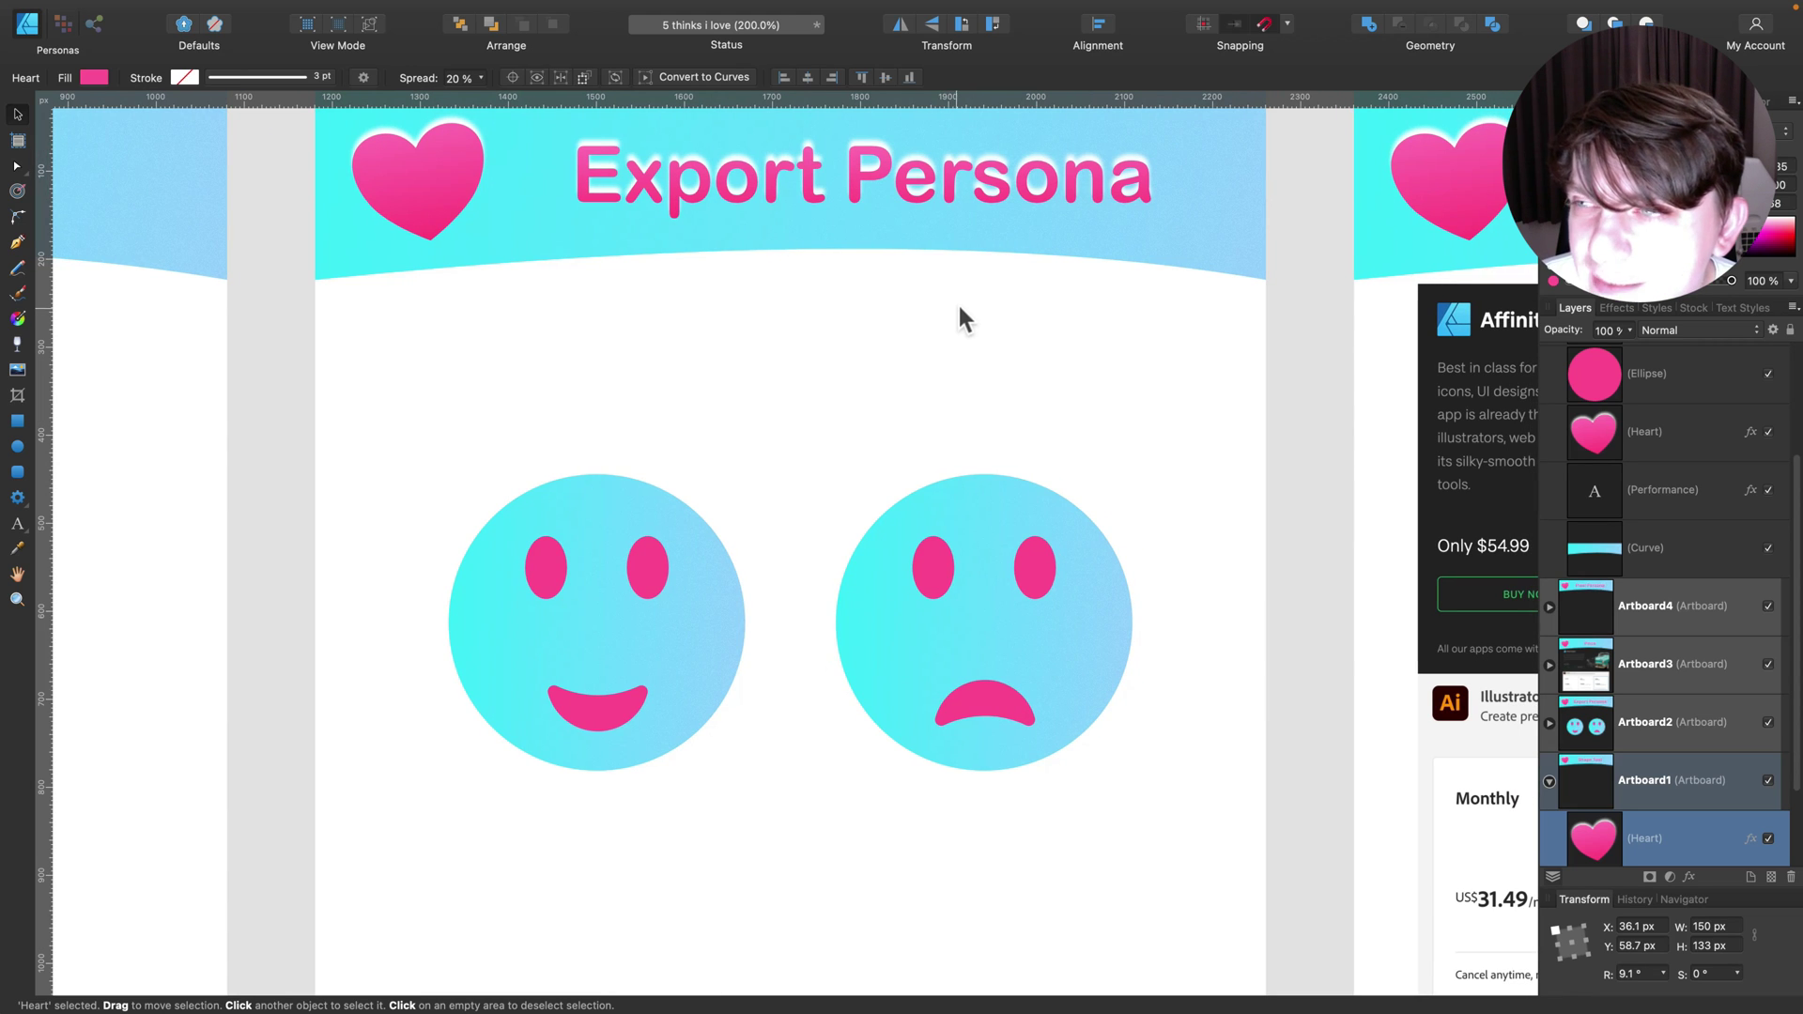
scroll(945, 319, "up", 2)
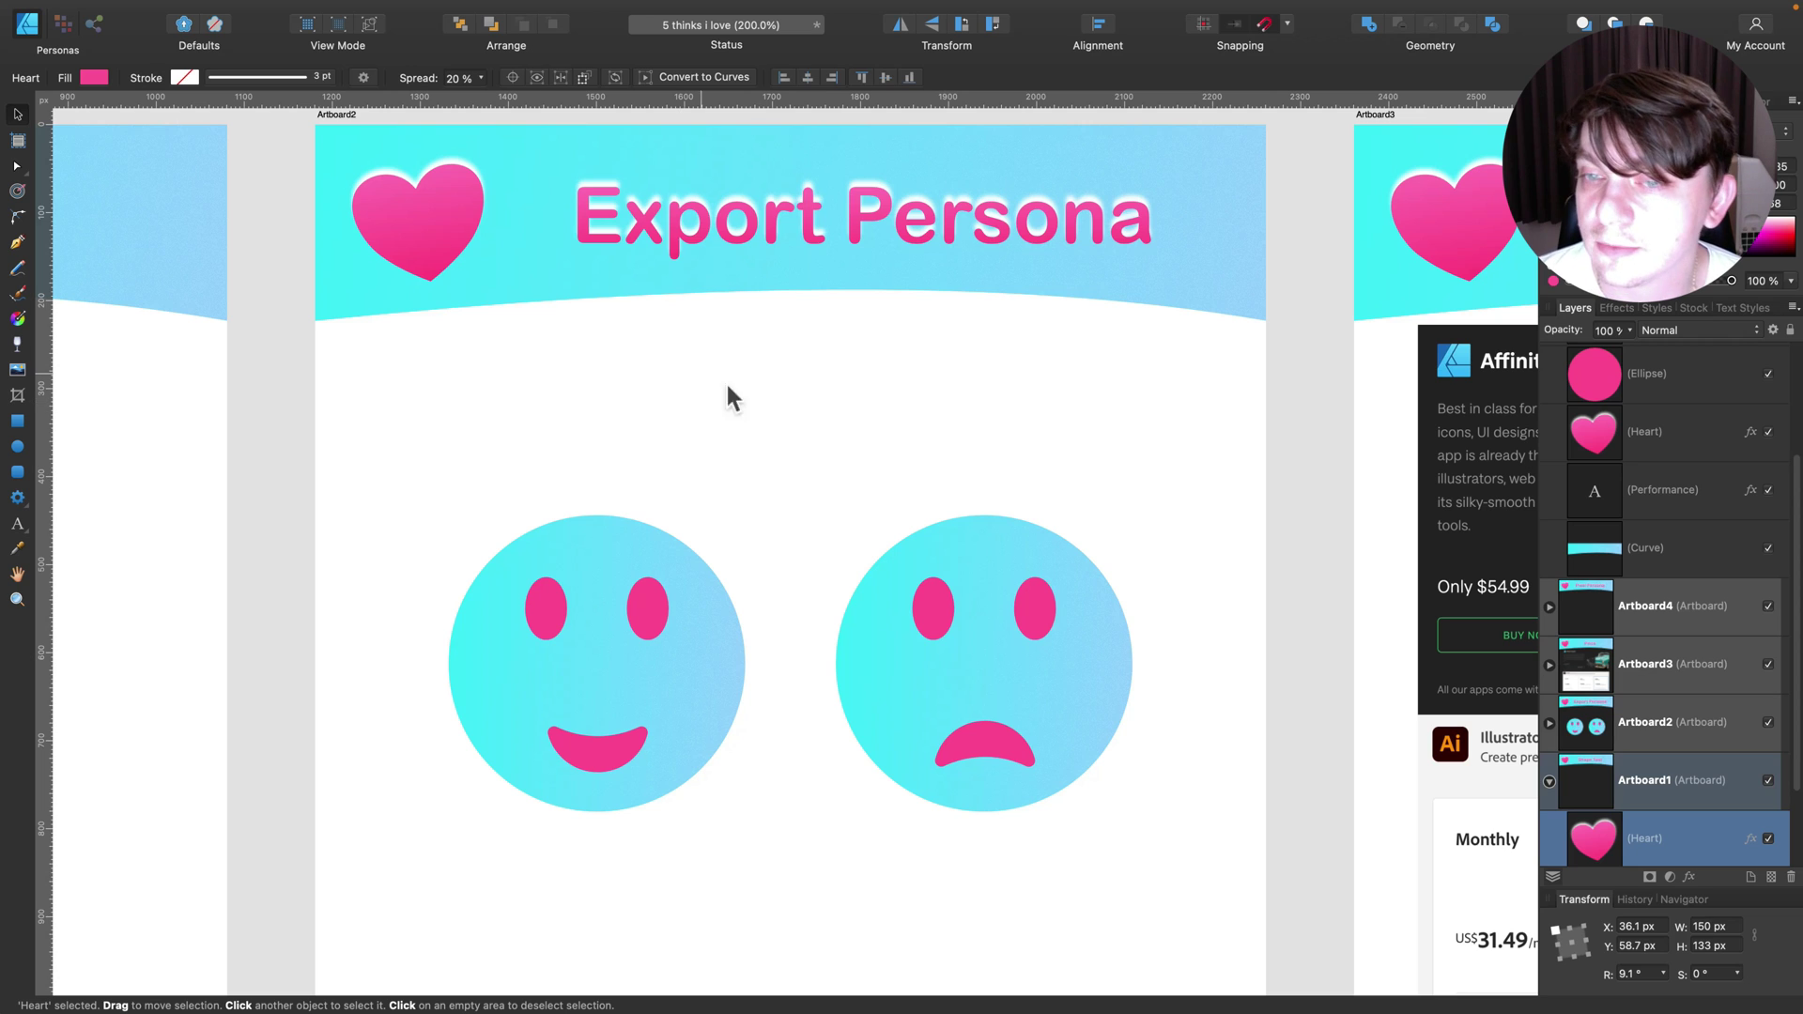
- In the Export Persona, create one export slice from the smiling face group and another from the sad face group
left_click(93, 21)
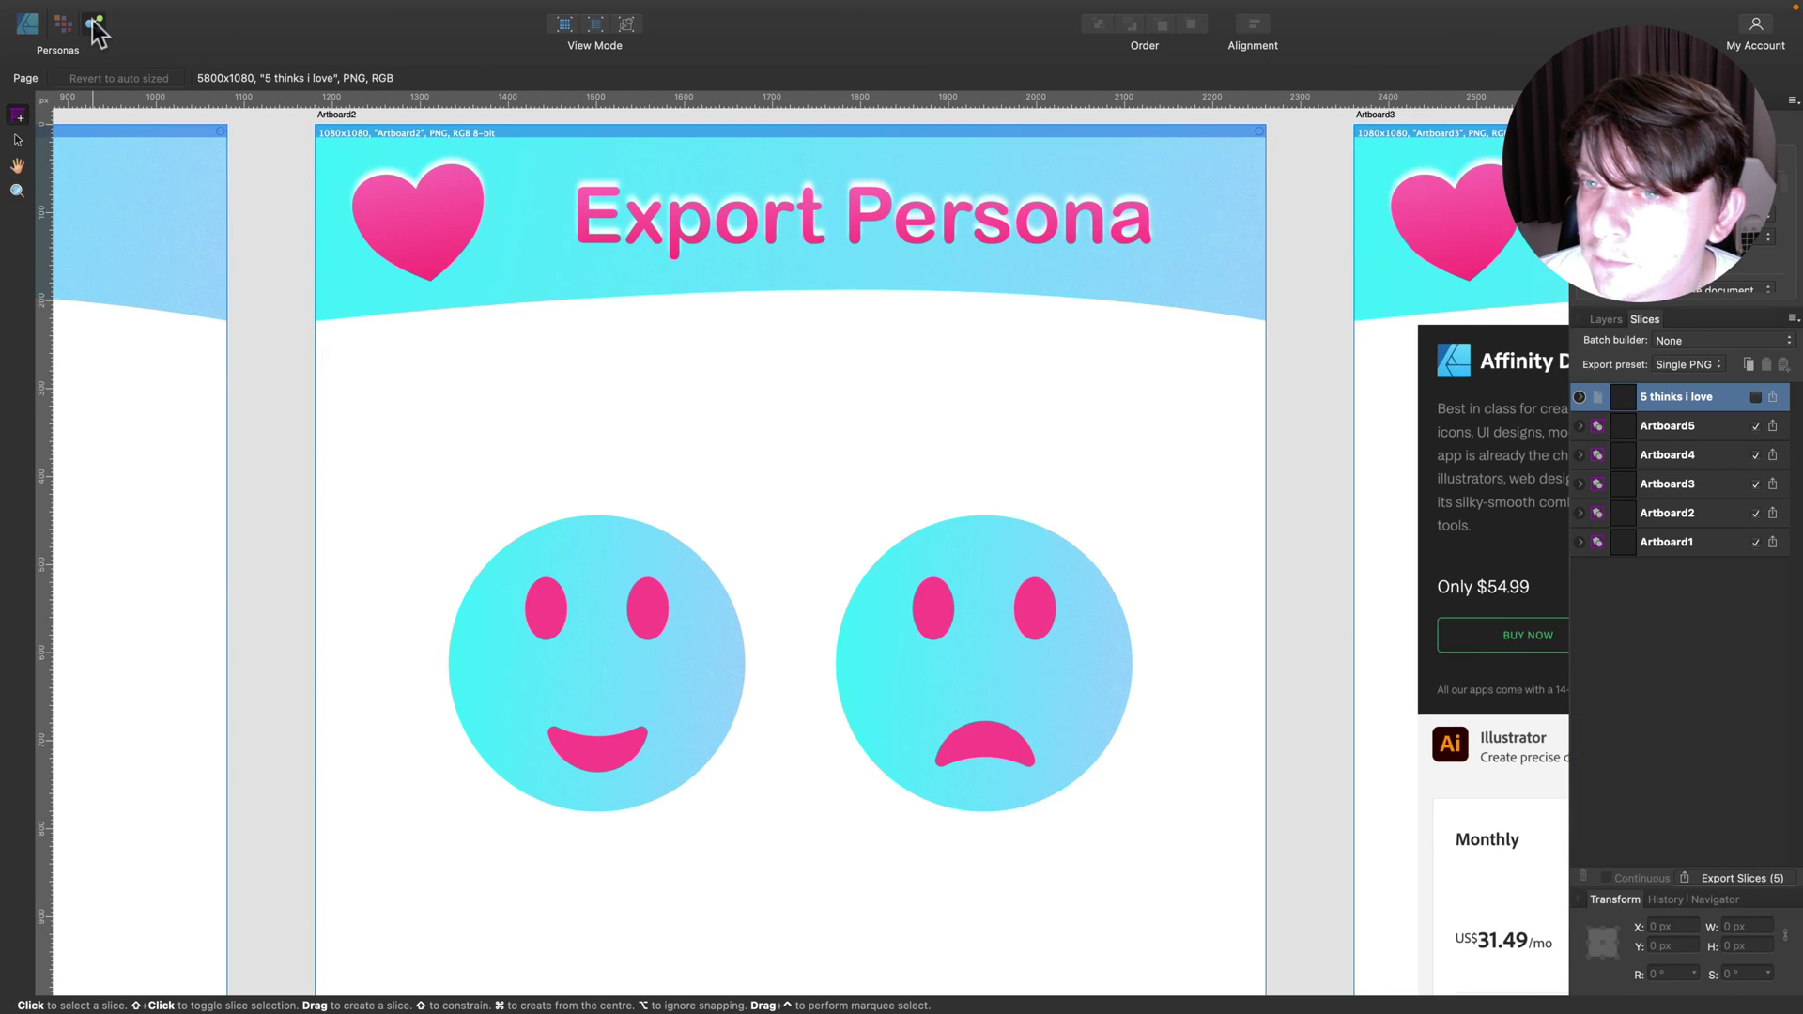
left_click(17, 140)
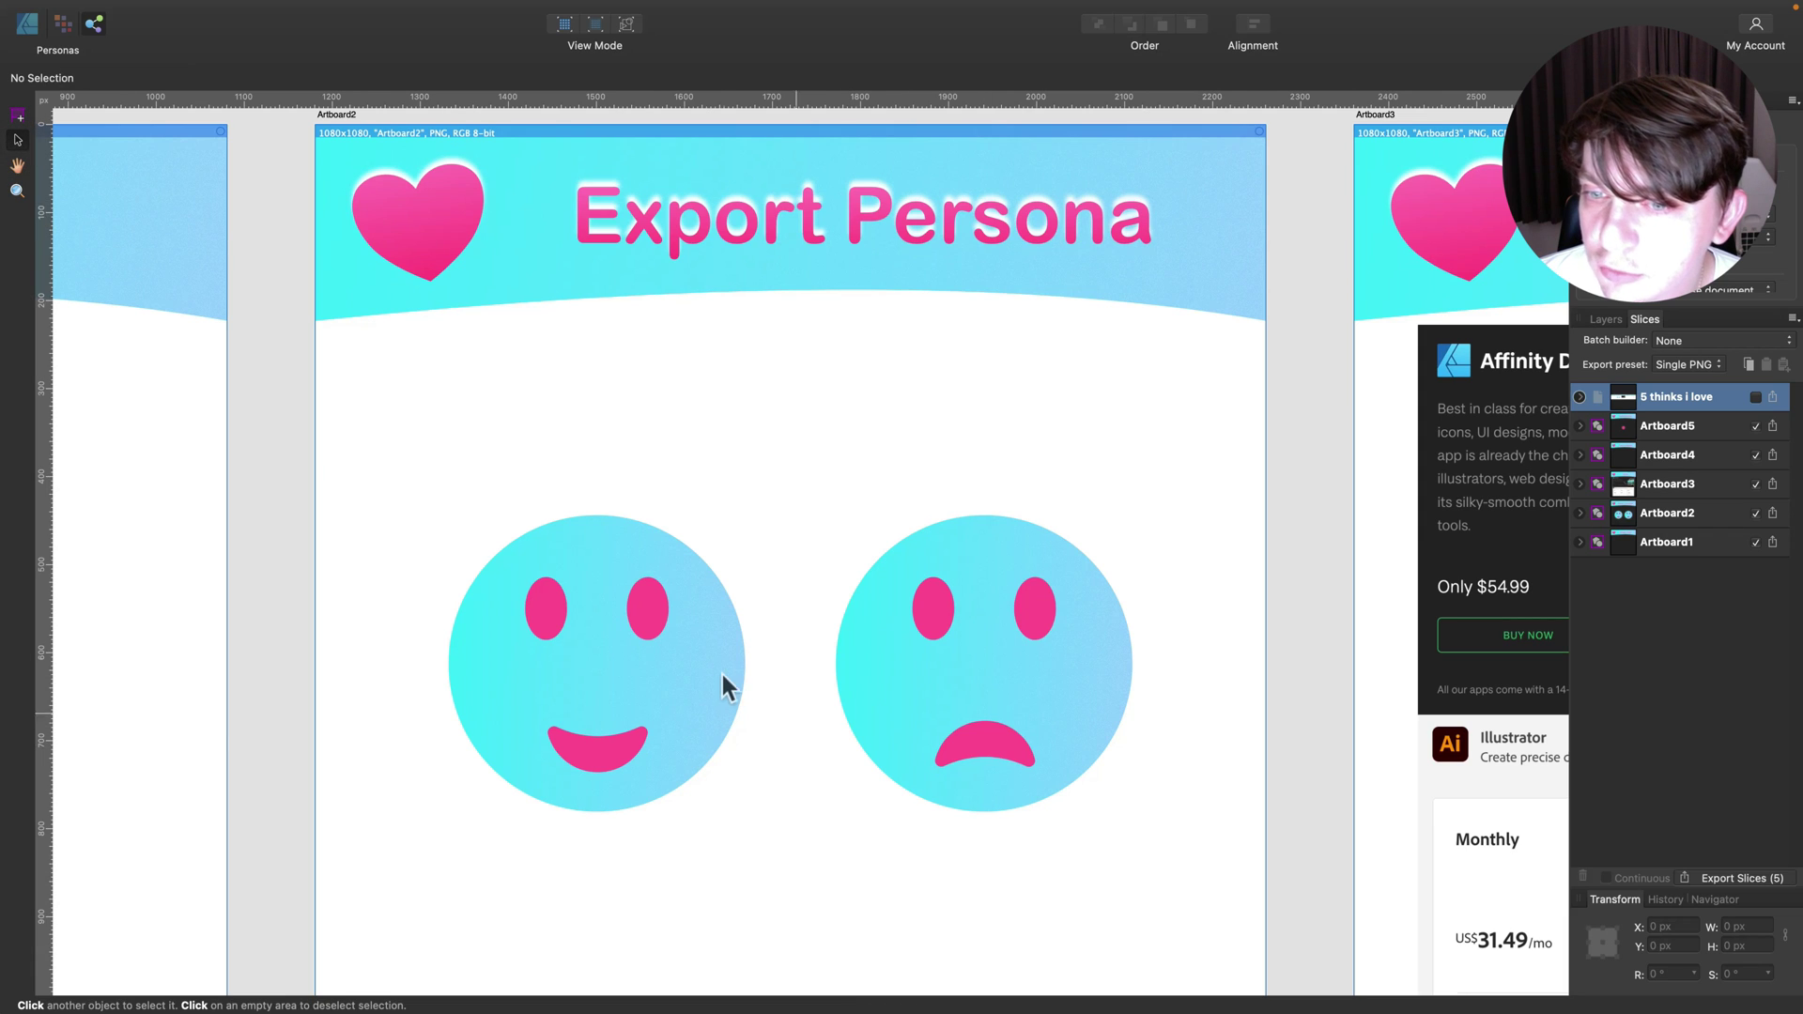
left_click(616, 541)
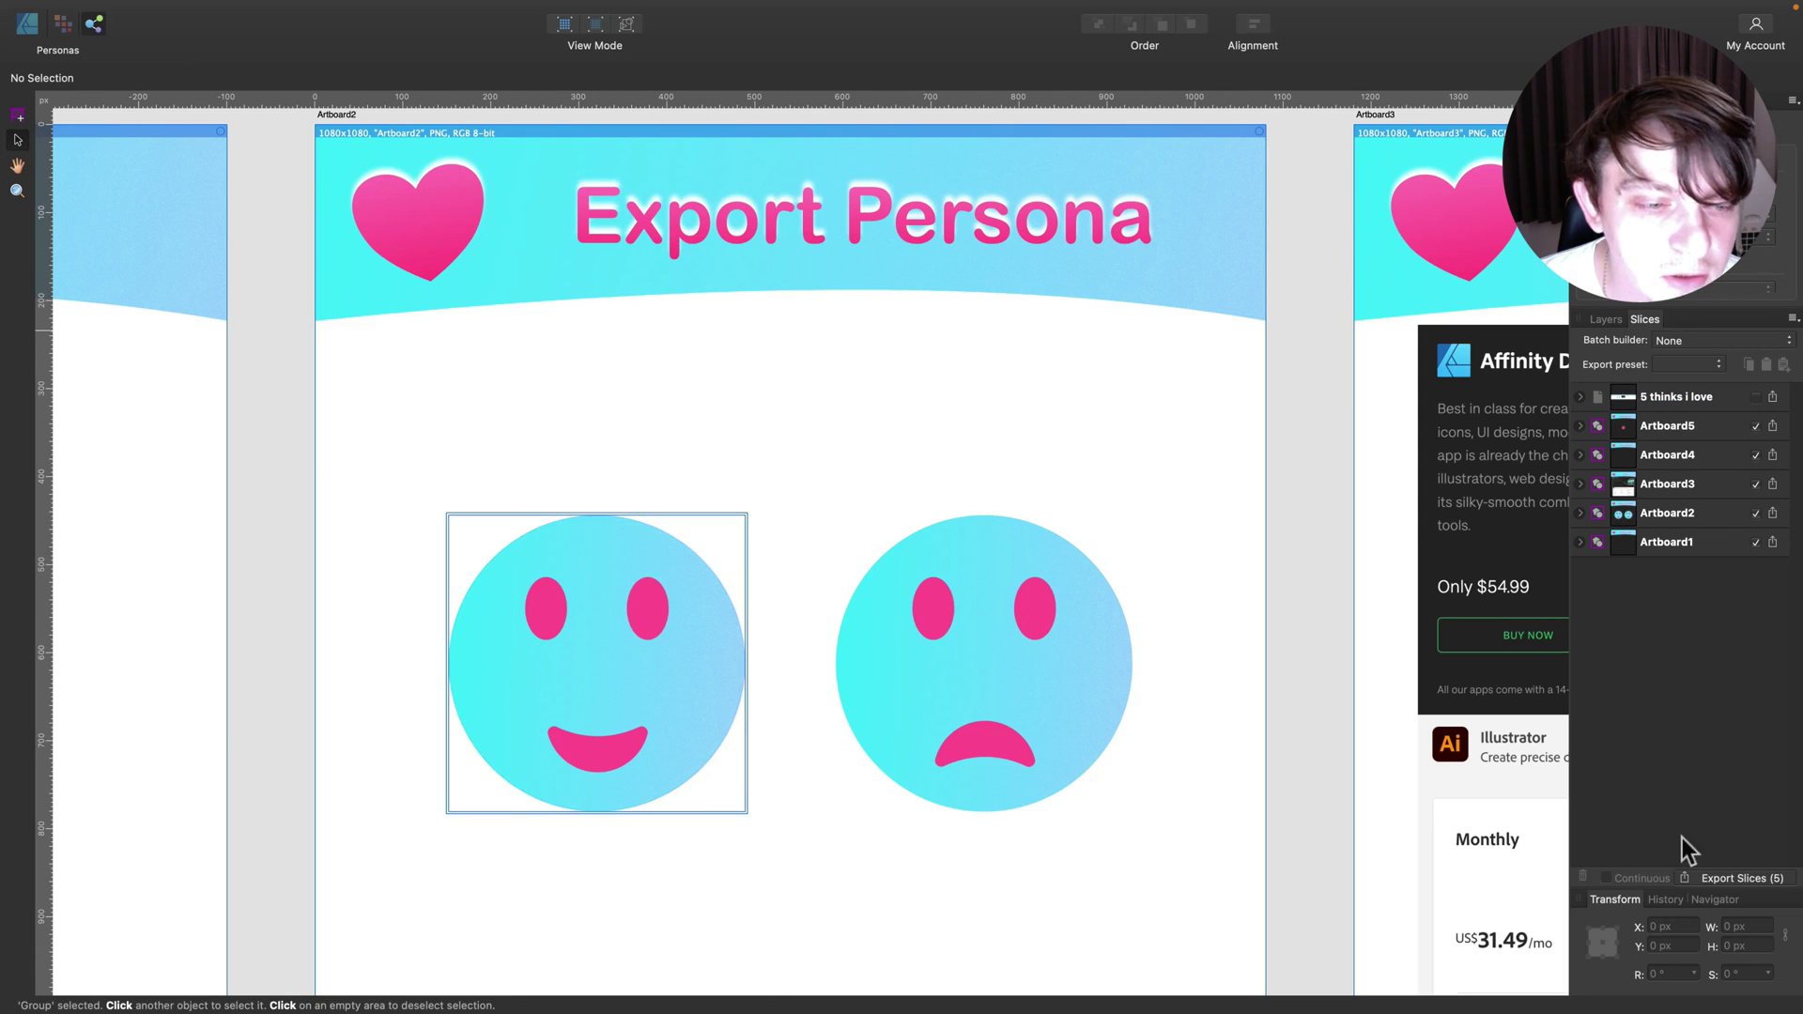
left_click(1604, 320)
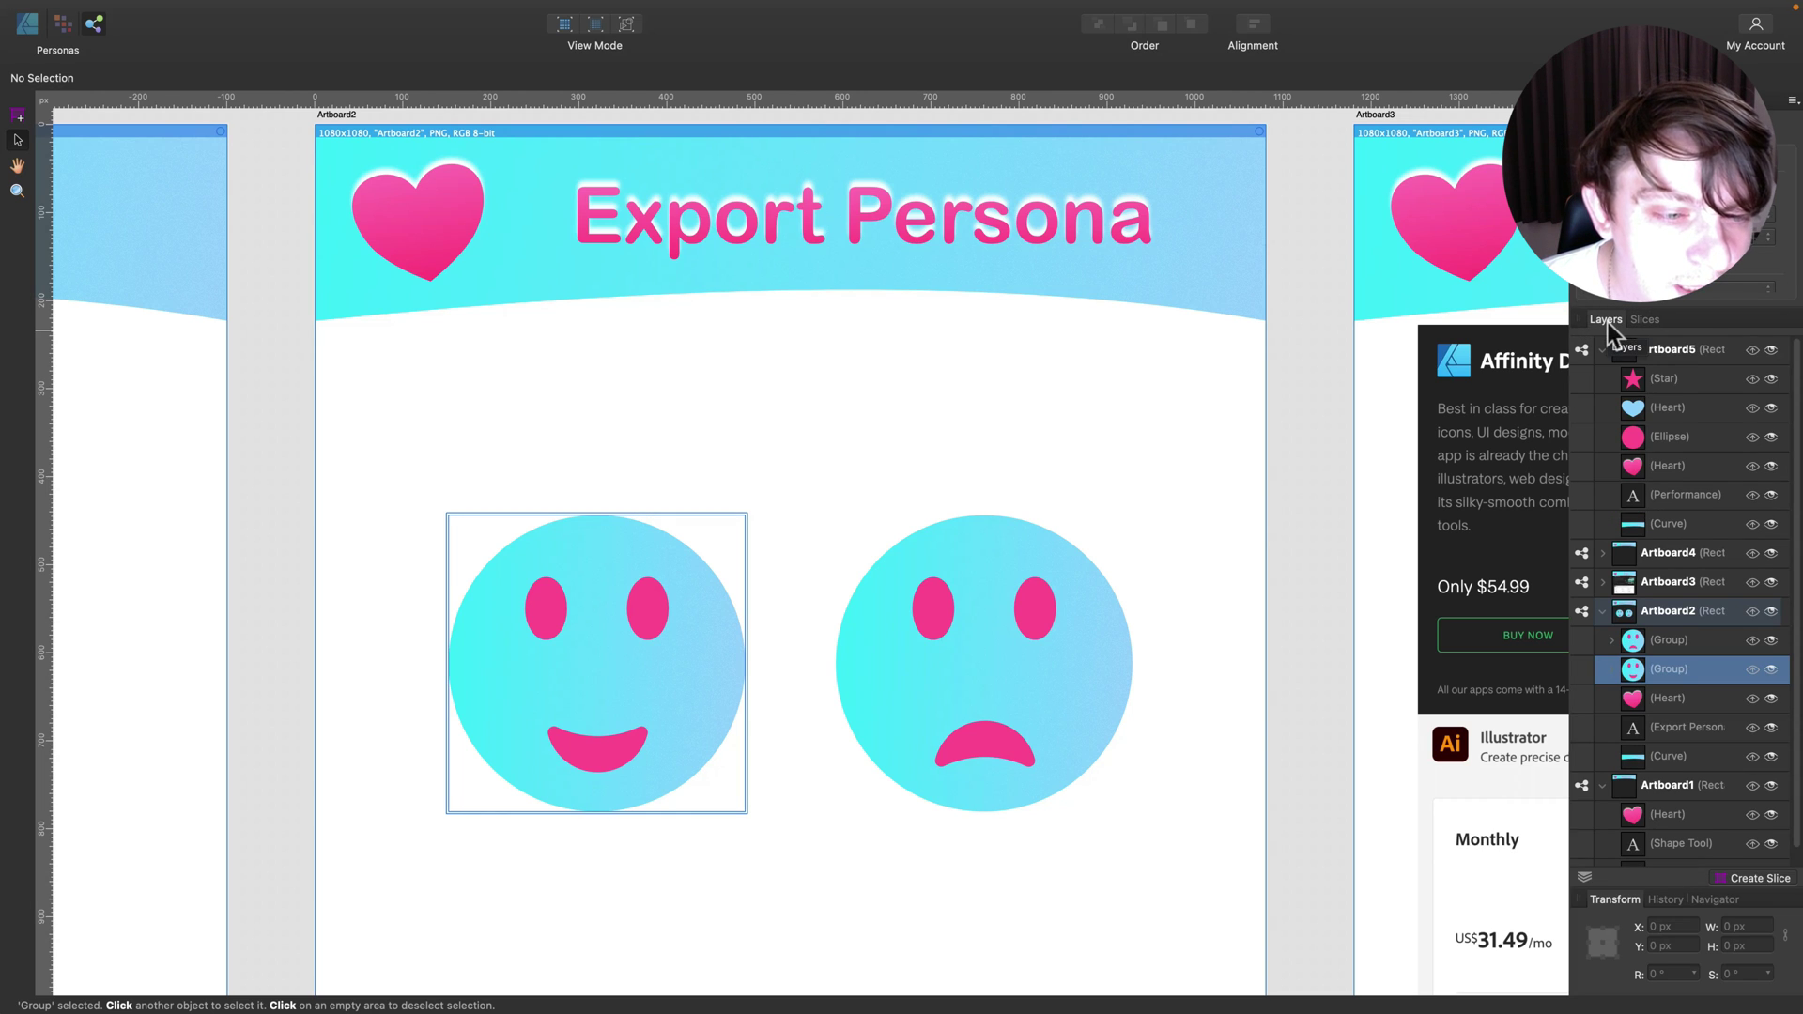
left_click(1749, 878)
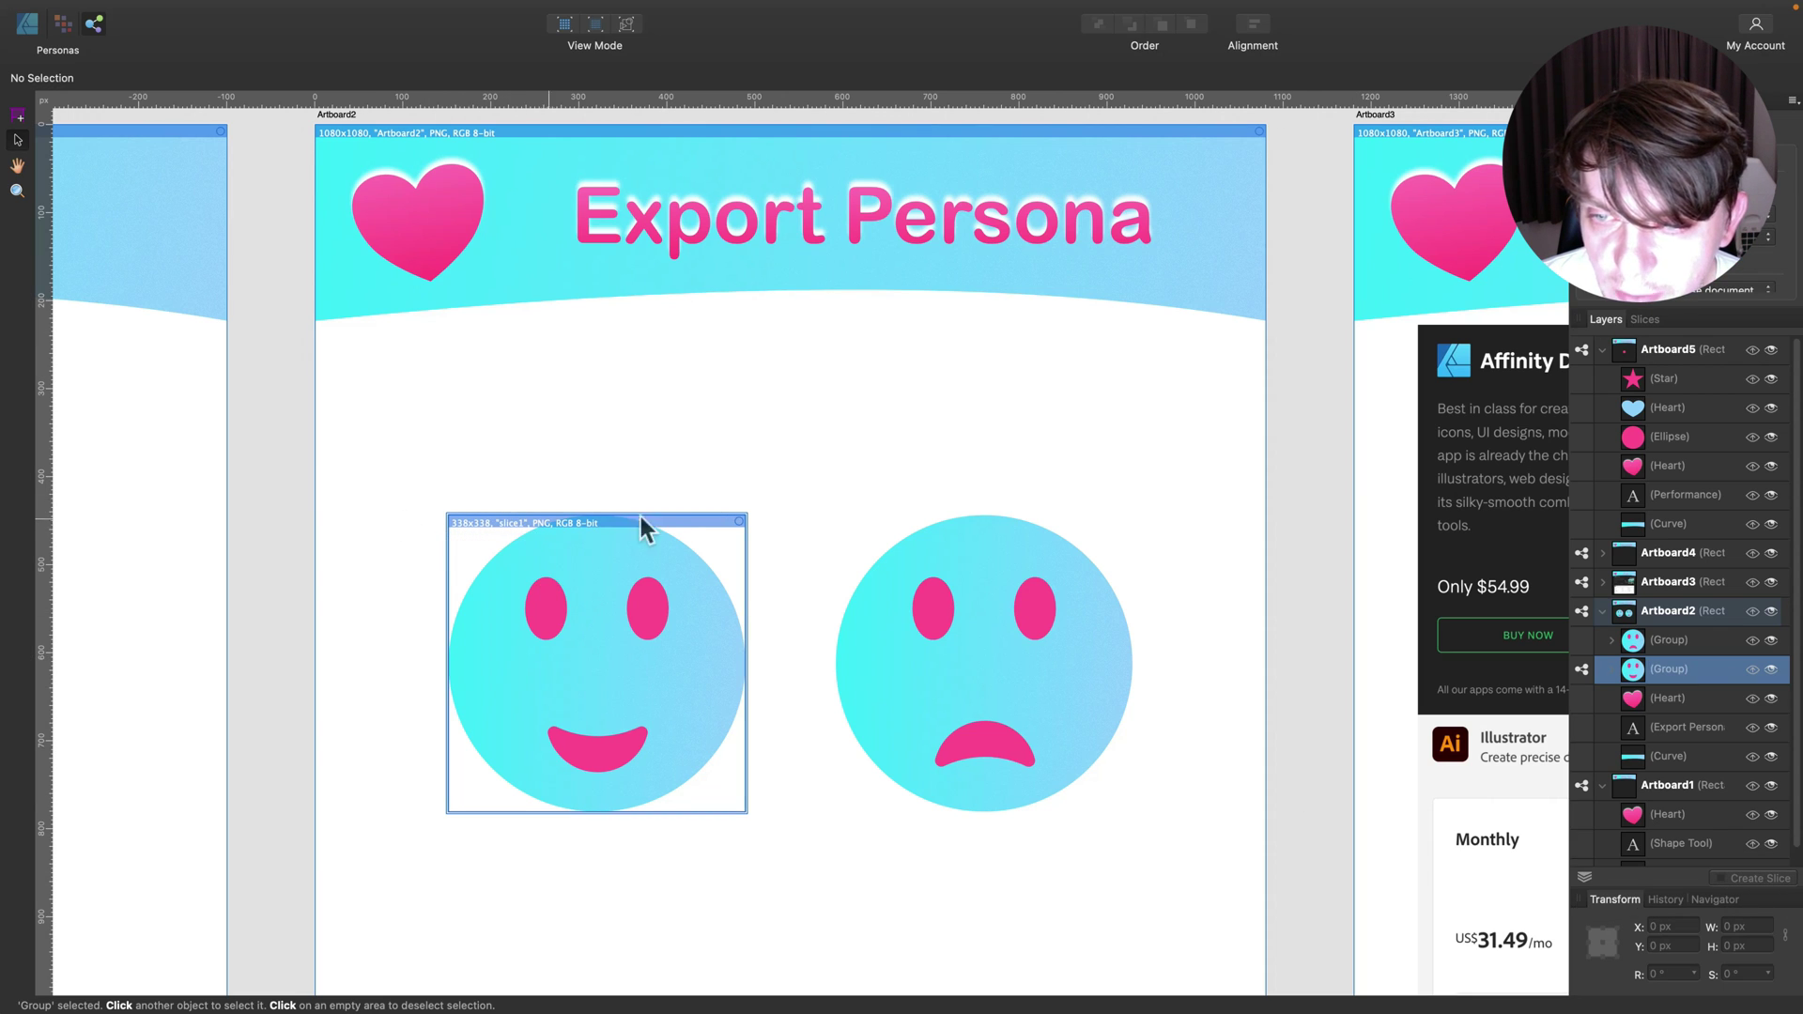
left_click(1006, 522)
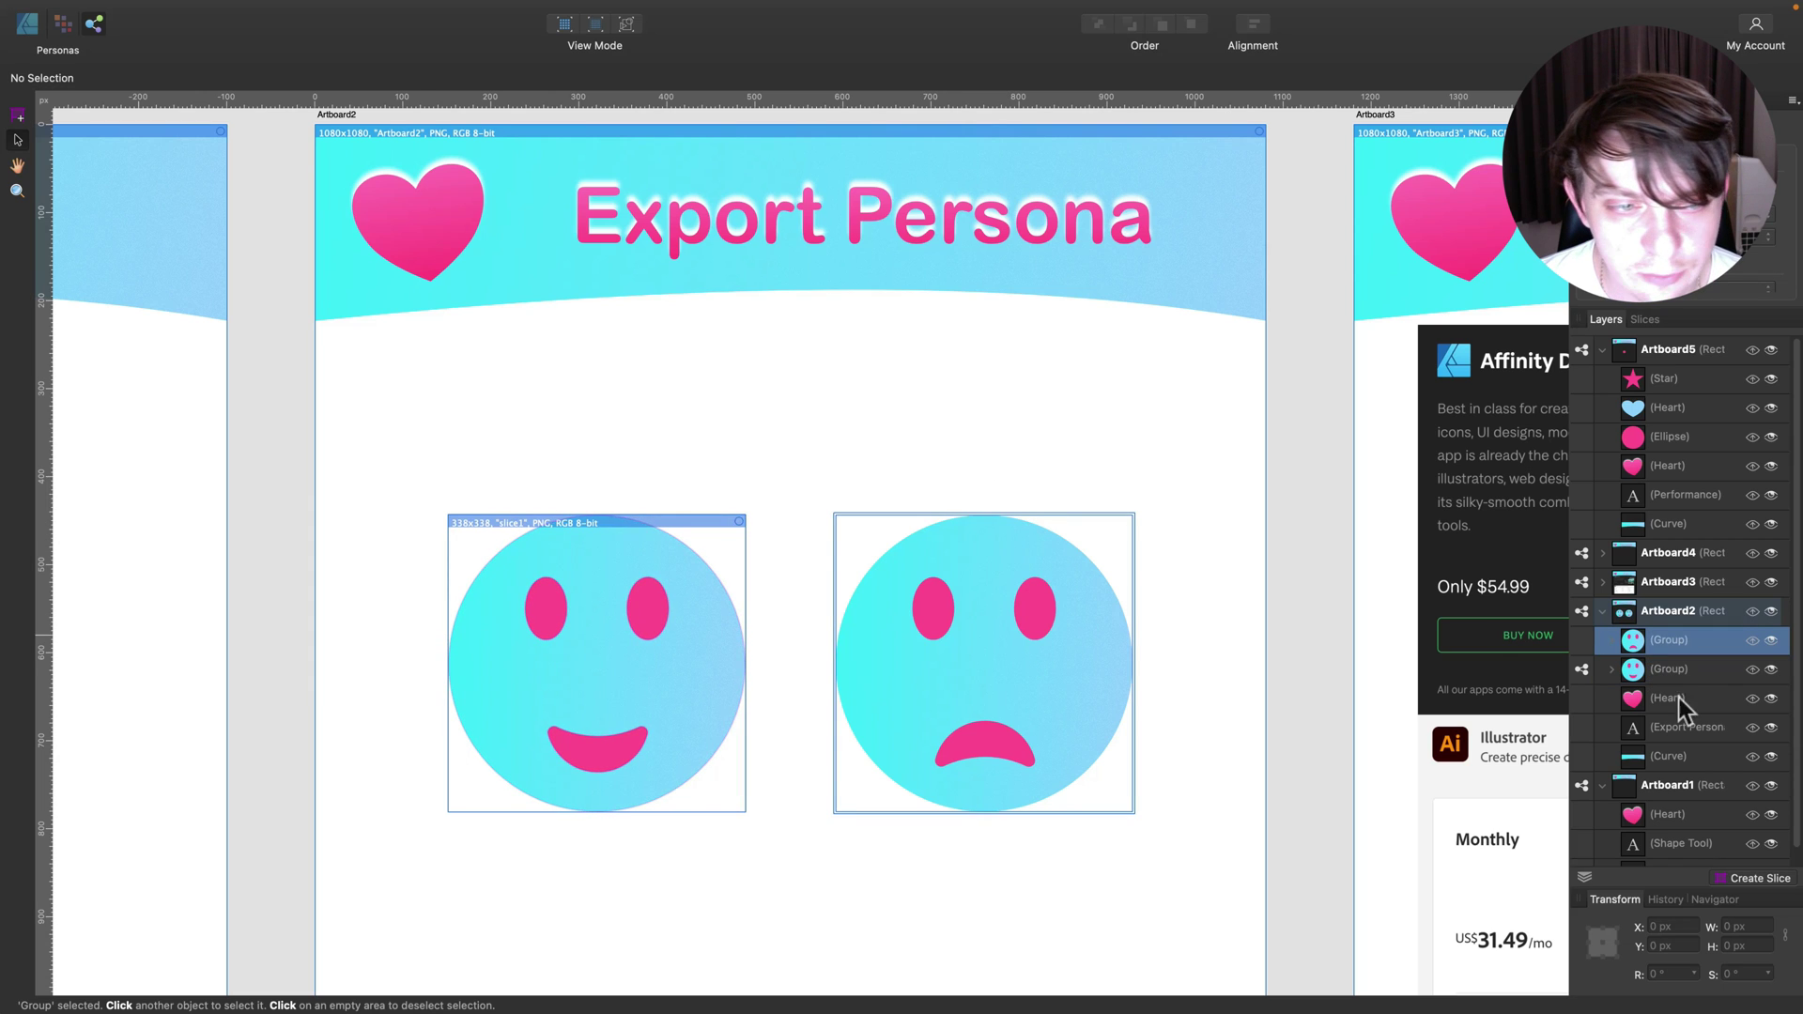
left_click(1751, 881)
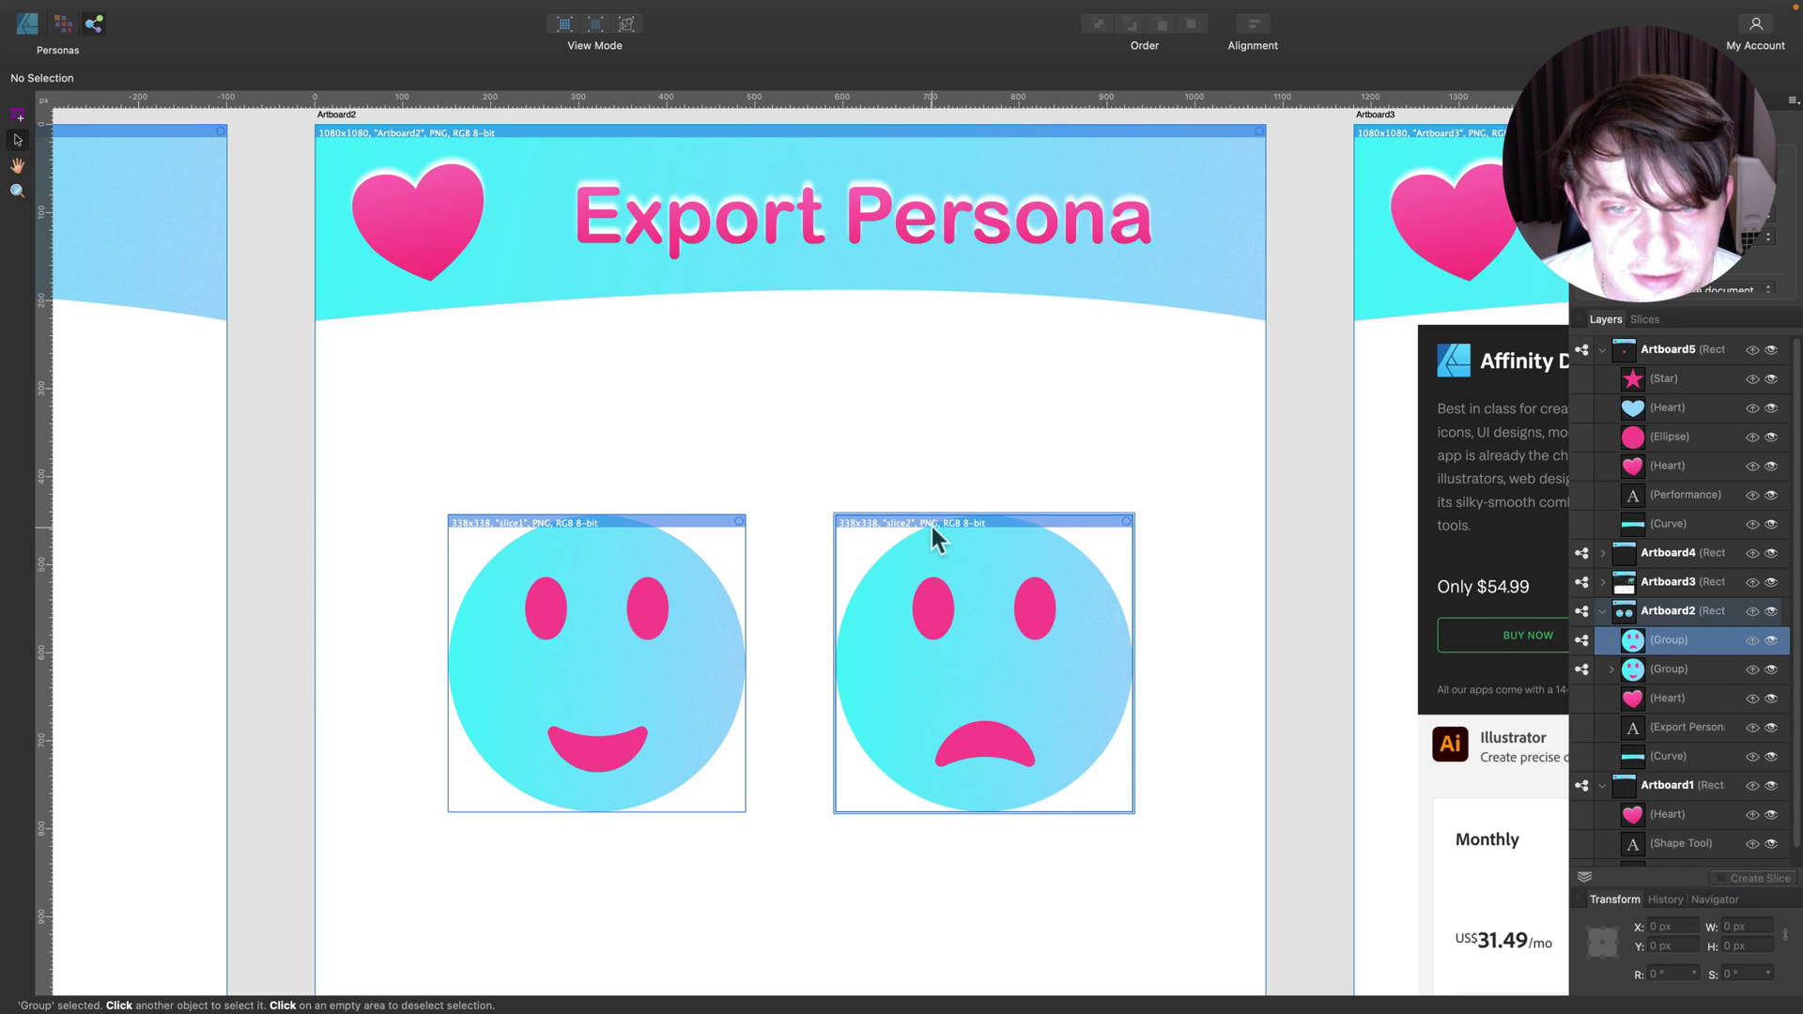
- Exclude Artboard5, Artboard4, Artboard3, Artboard2 and Artboard1 from the slice export, leaving only the two face slices included
left_click(1653, 319)
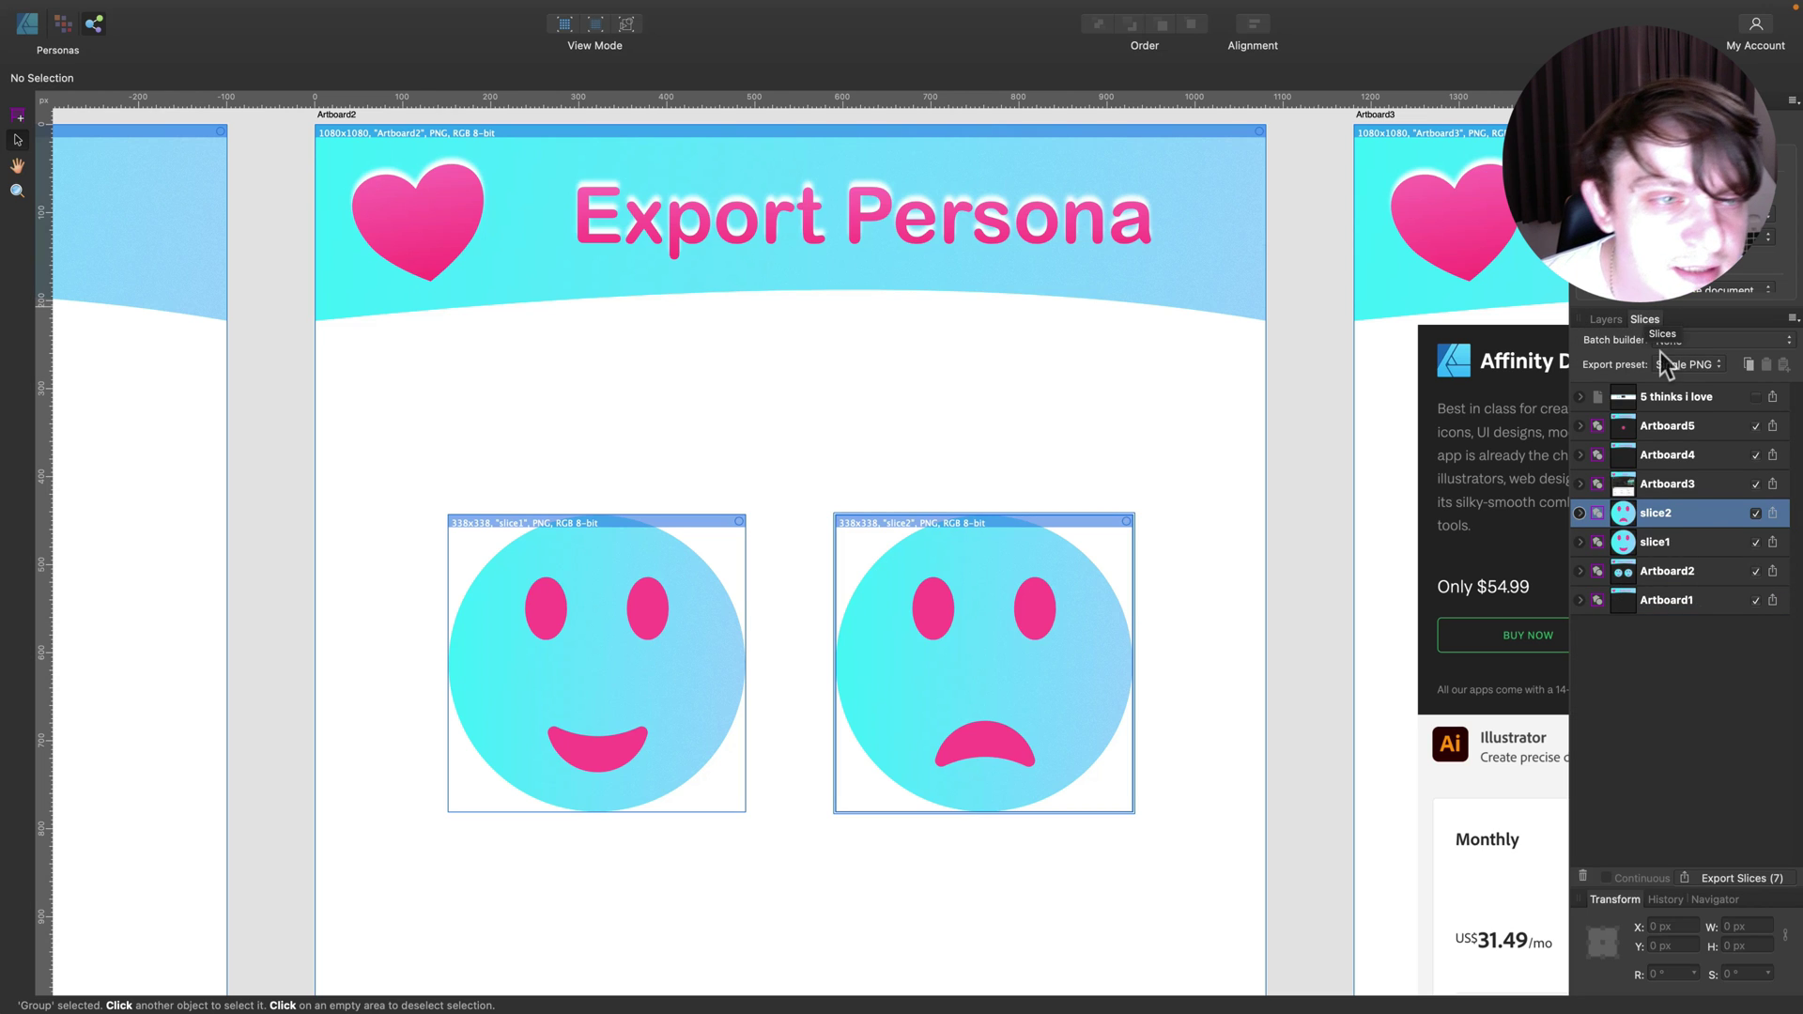
left_click(1756, 426)
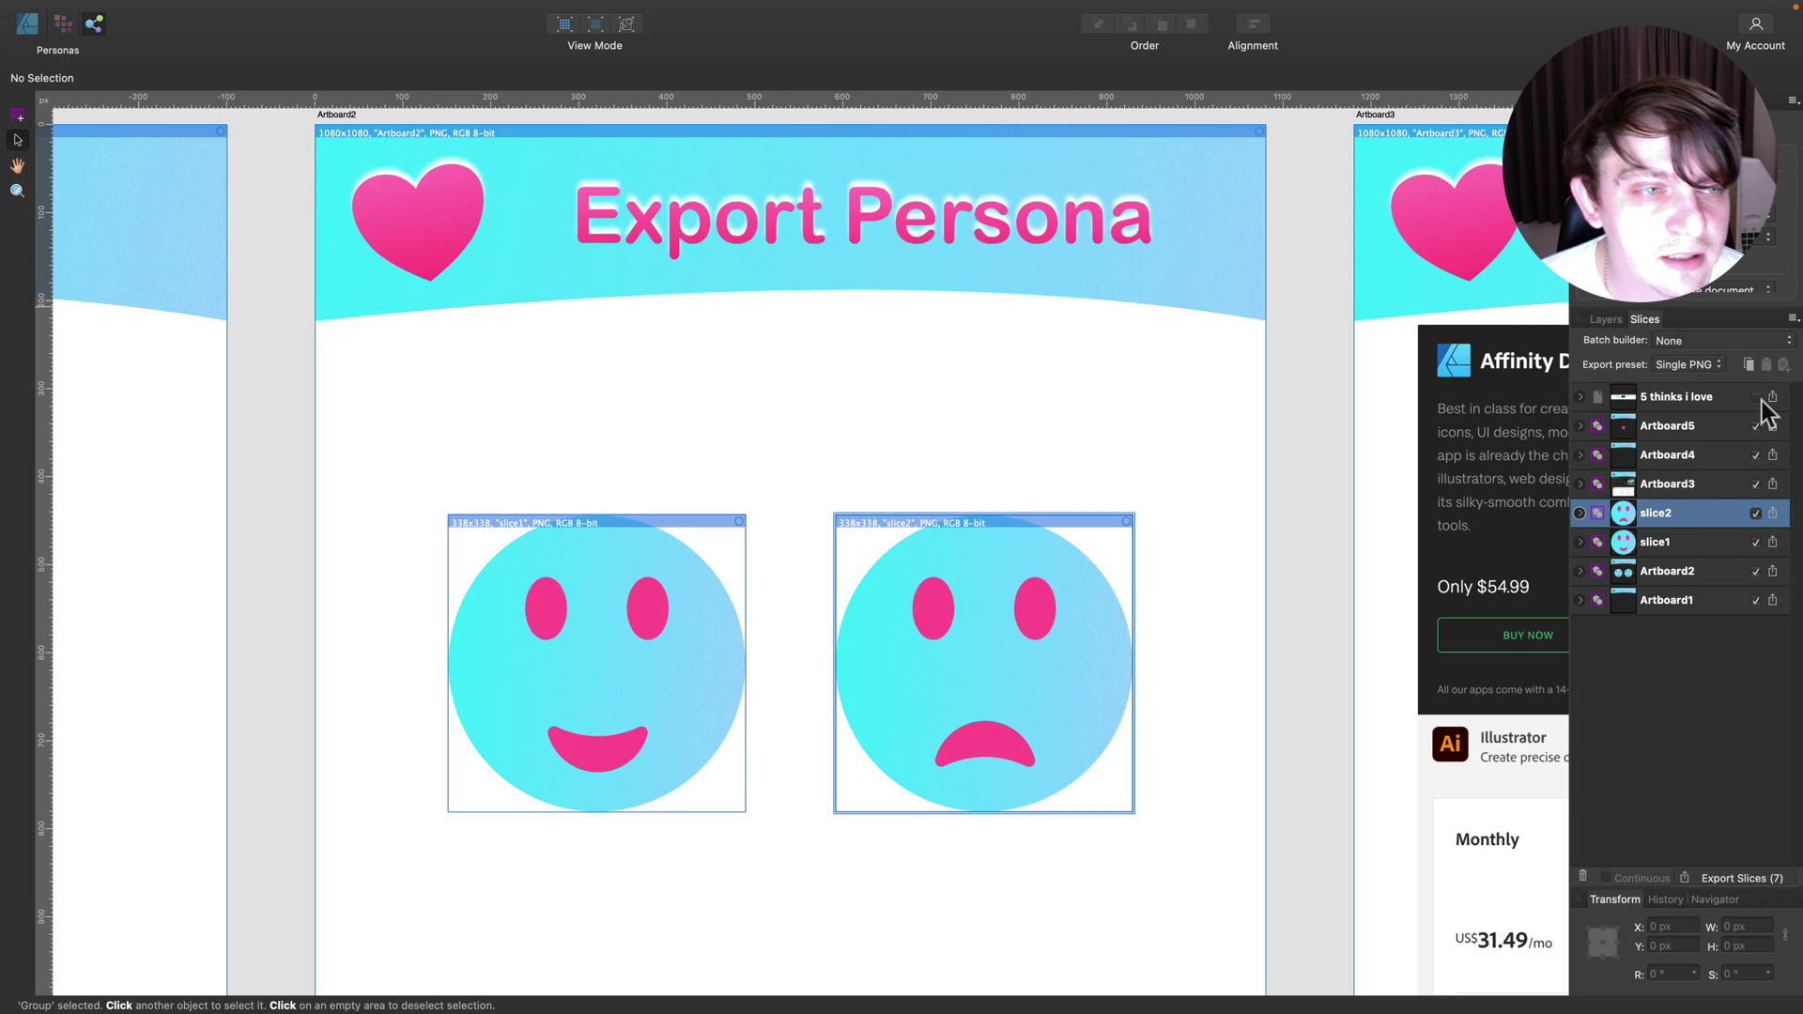
left_click(1755, 454)
left_click(1755, 484)
left_click(1756, 571)
left_click(1756, 600)
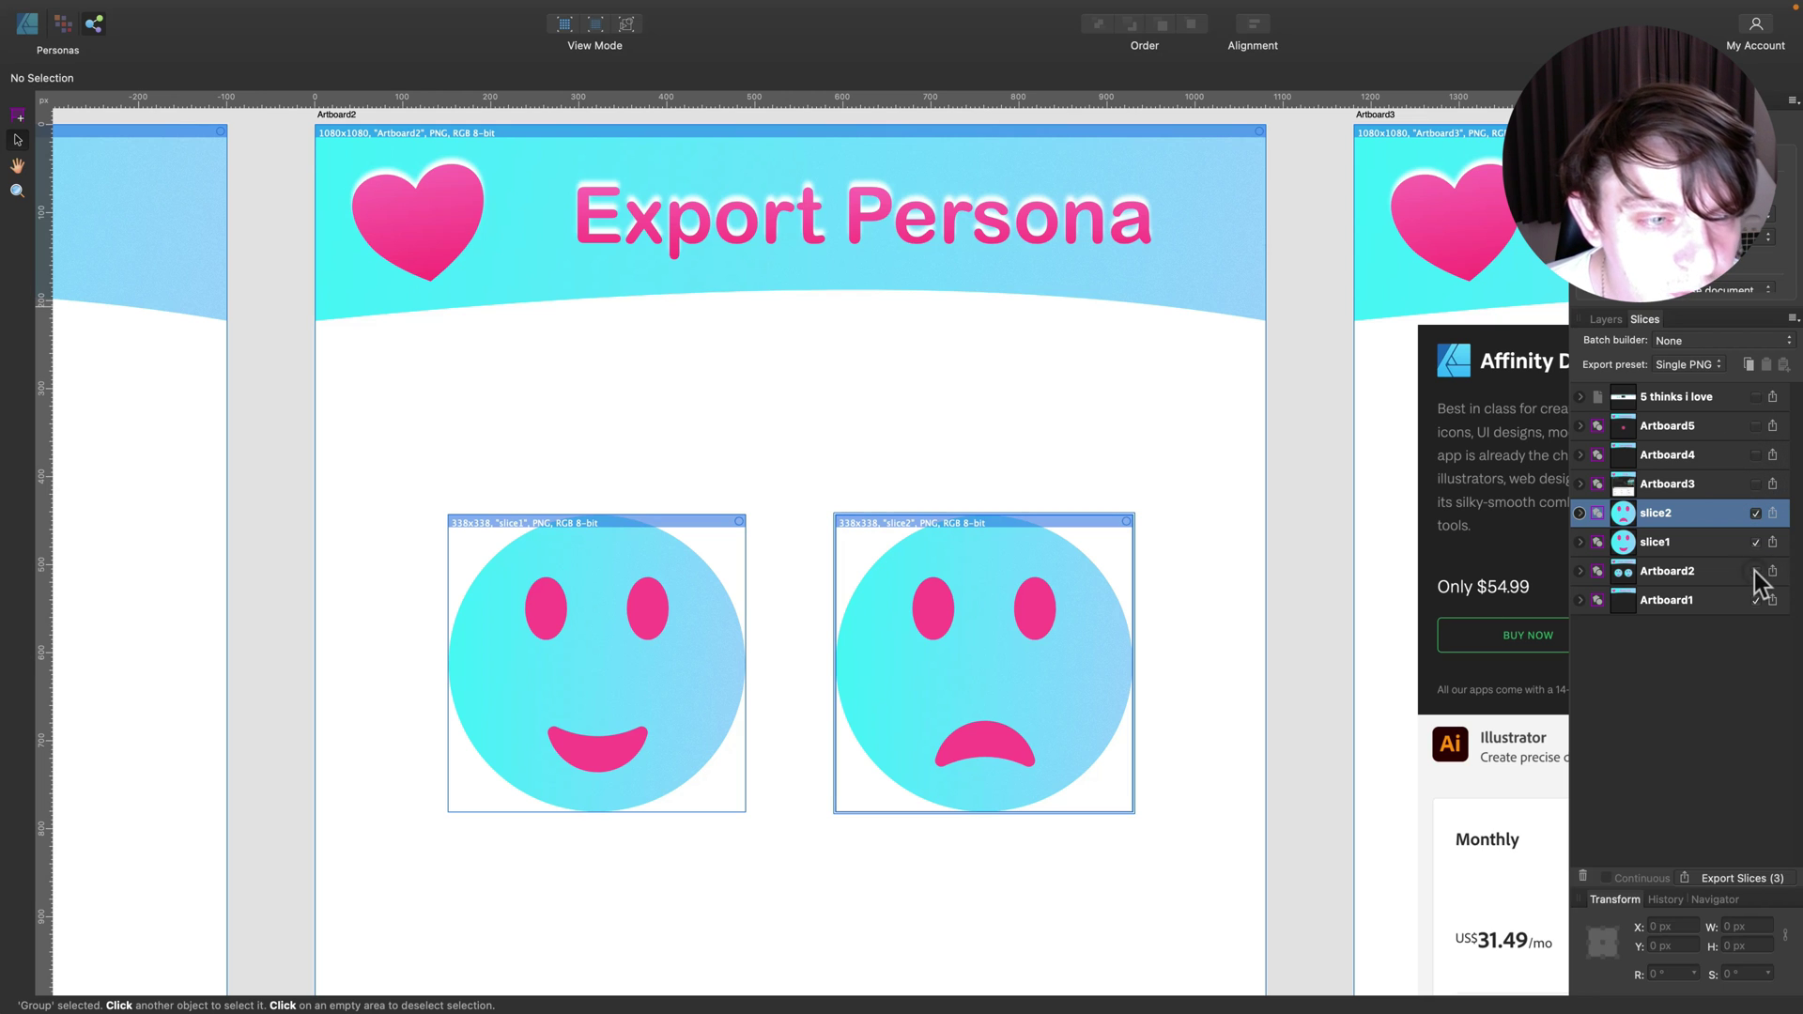
- Set both face slices to the SVG (for export) preset and add PNG as a second export format for slice2
left_click(1688, 541)
left_click(1686, 513, "shift")
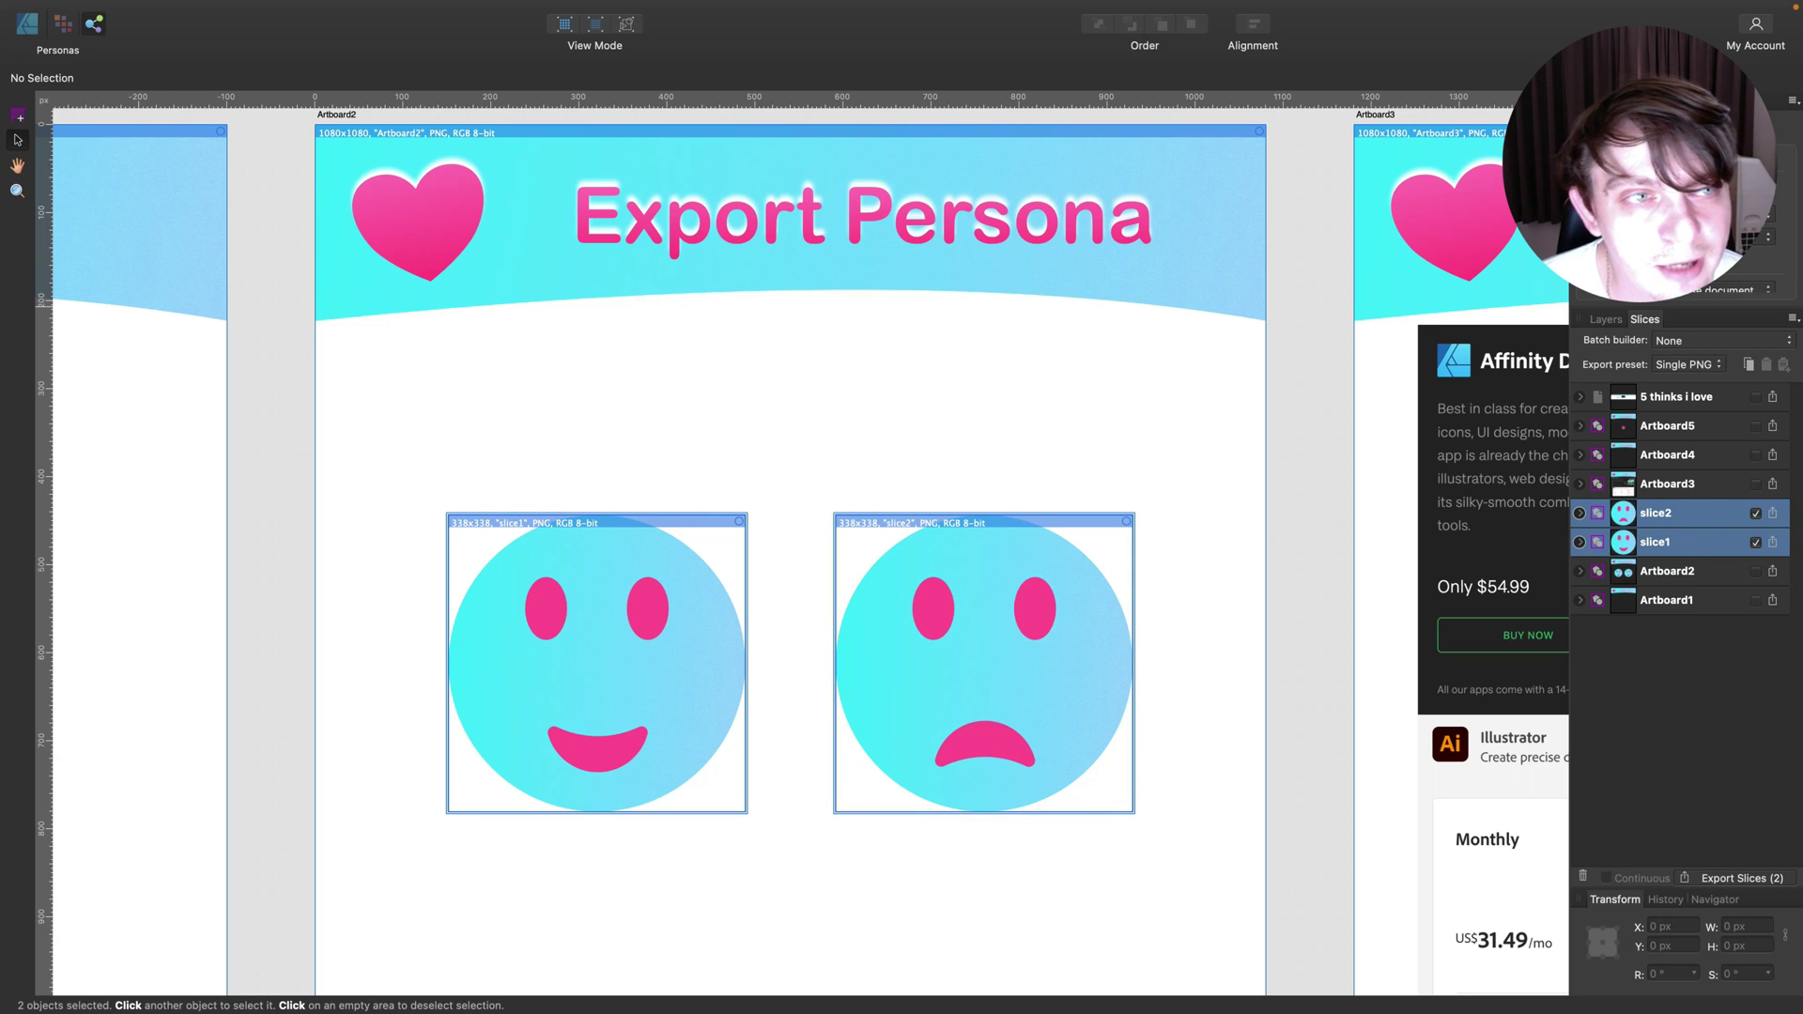
left_click(1688, 365)
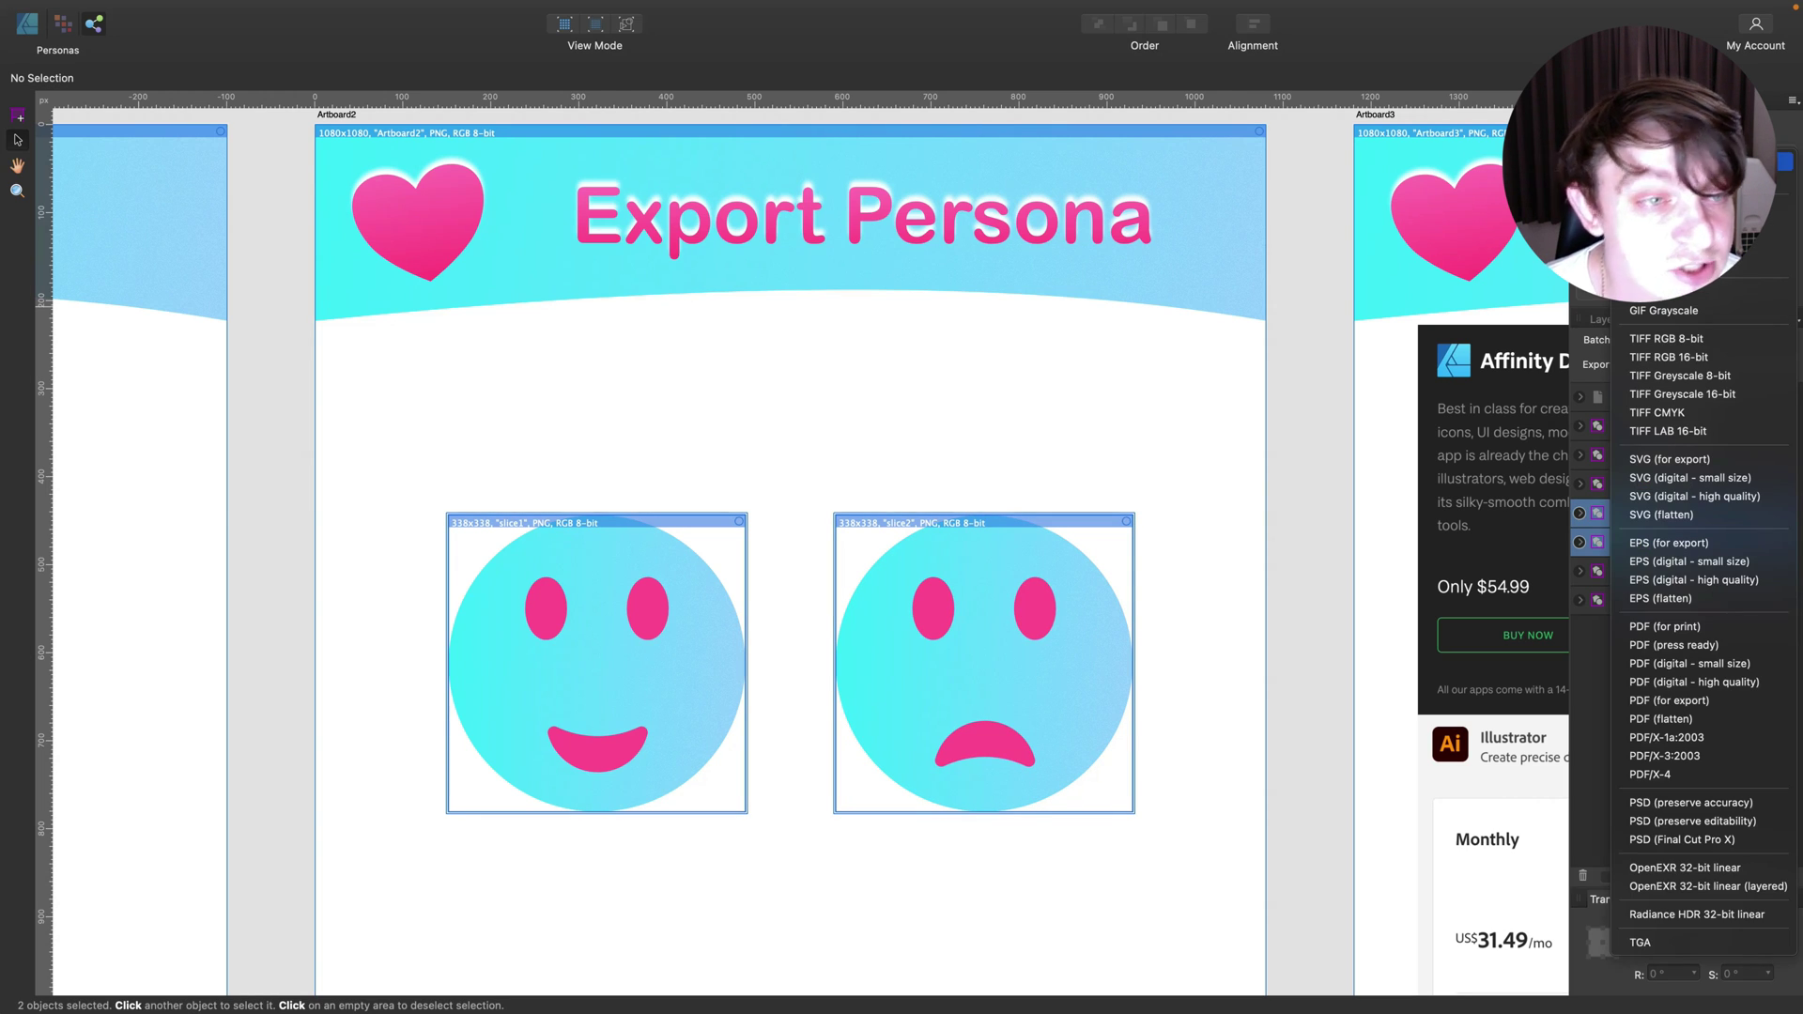
left_click(1659, 462)
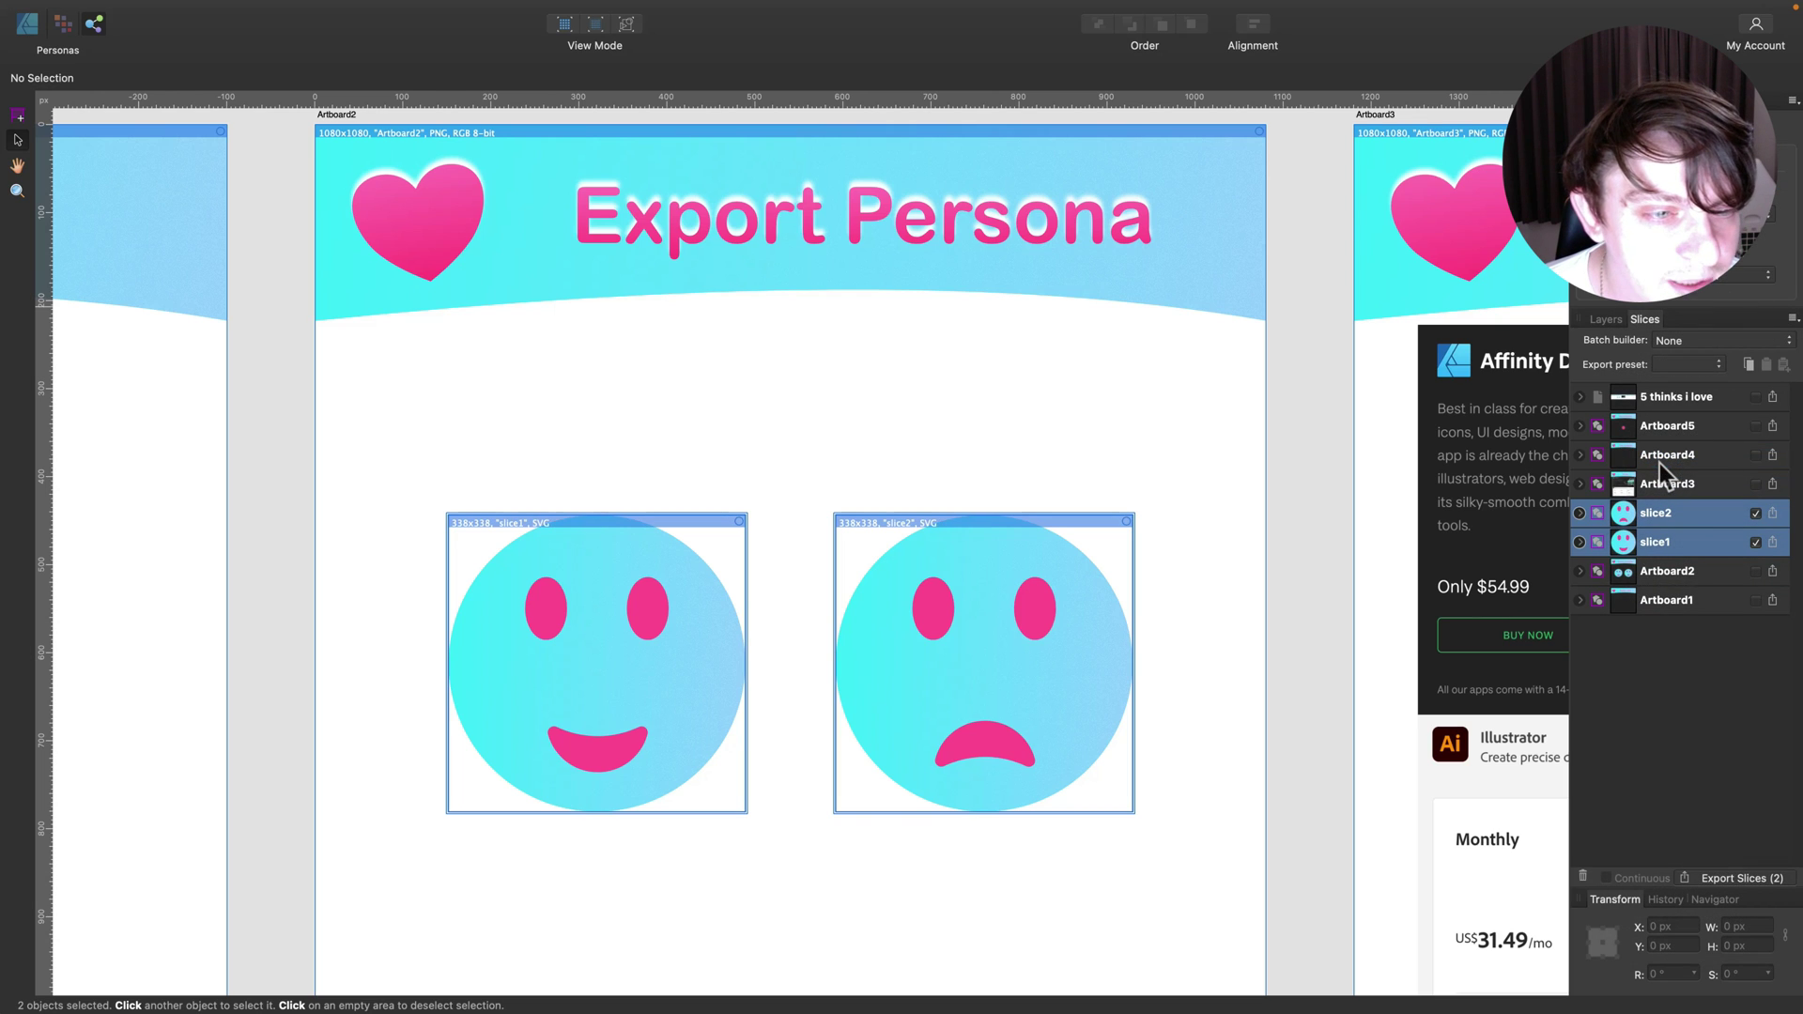
left_click(1579, 513)
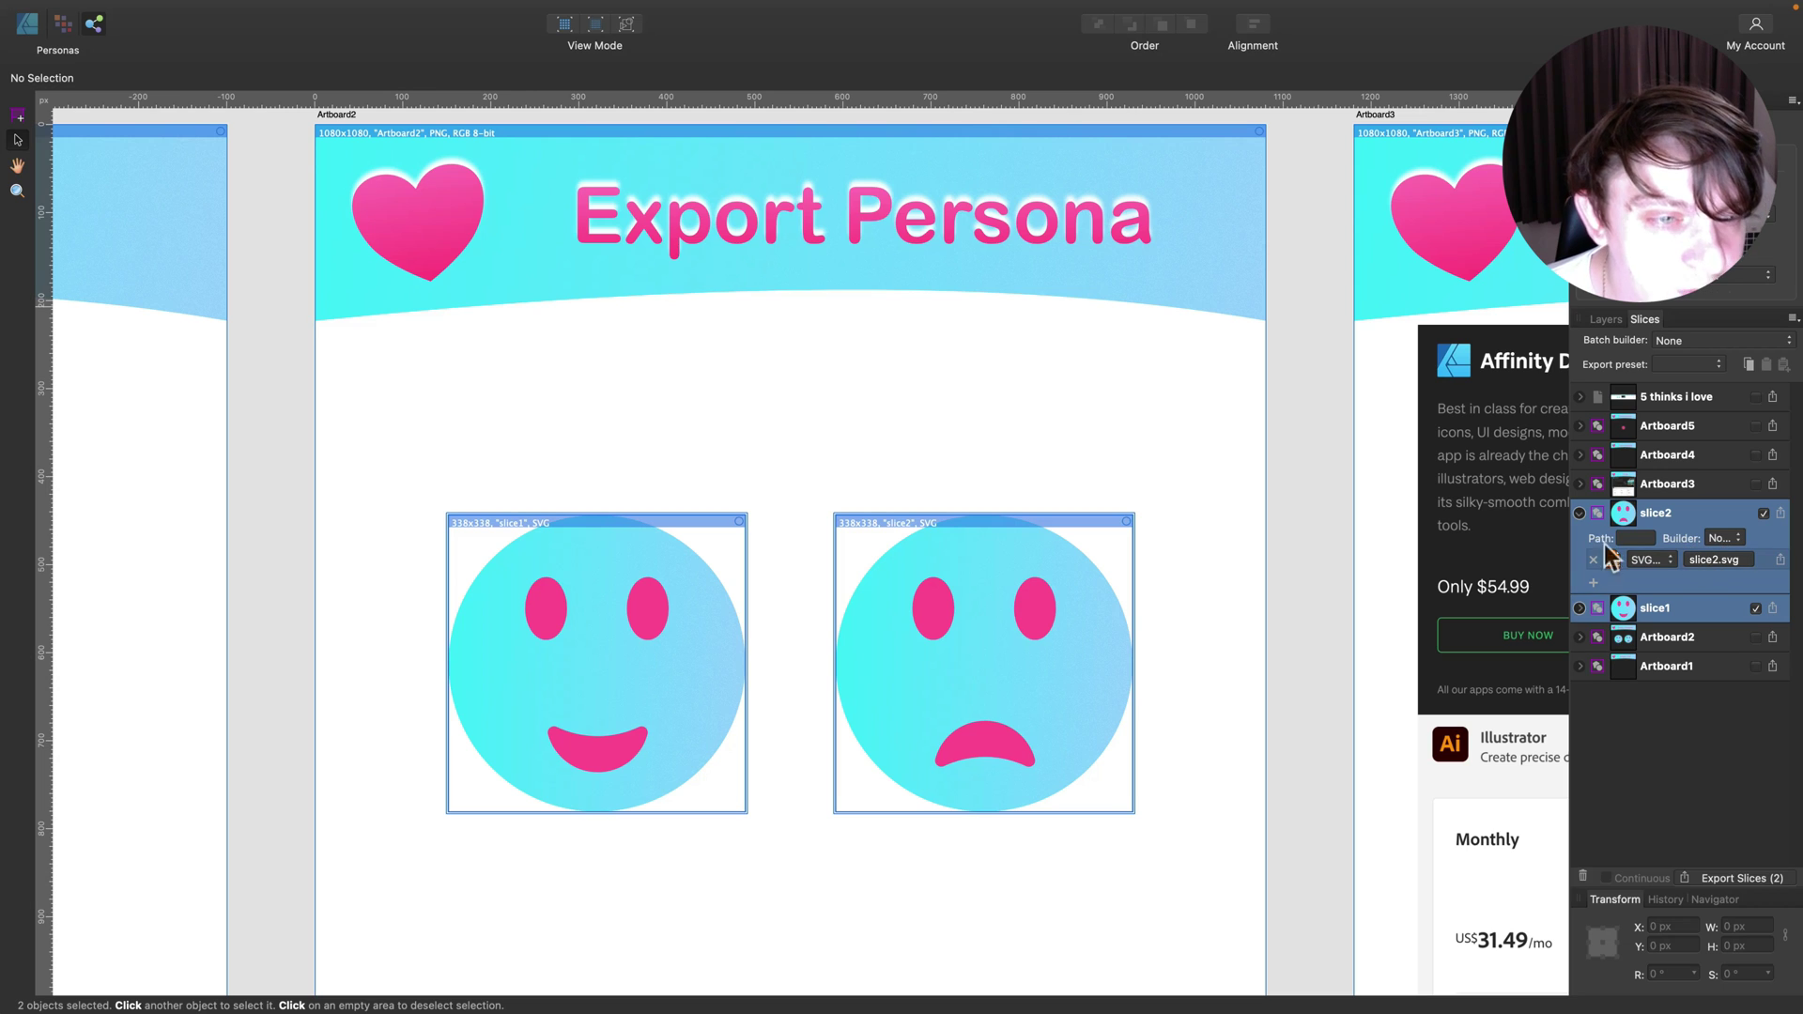
left_click(1594, 584)
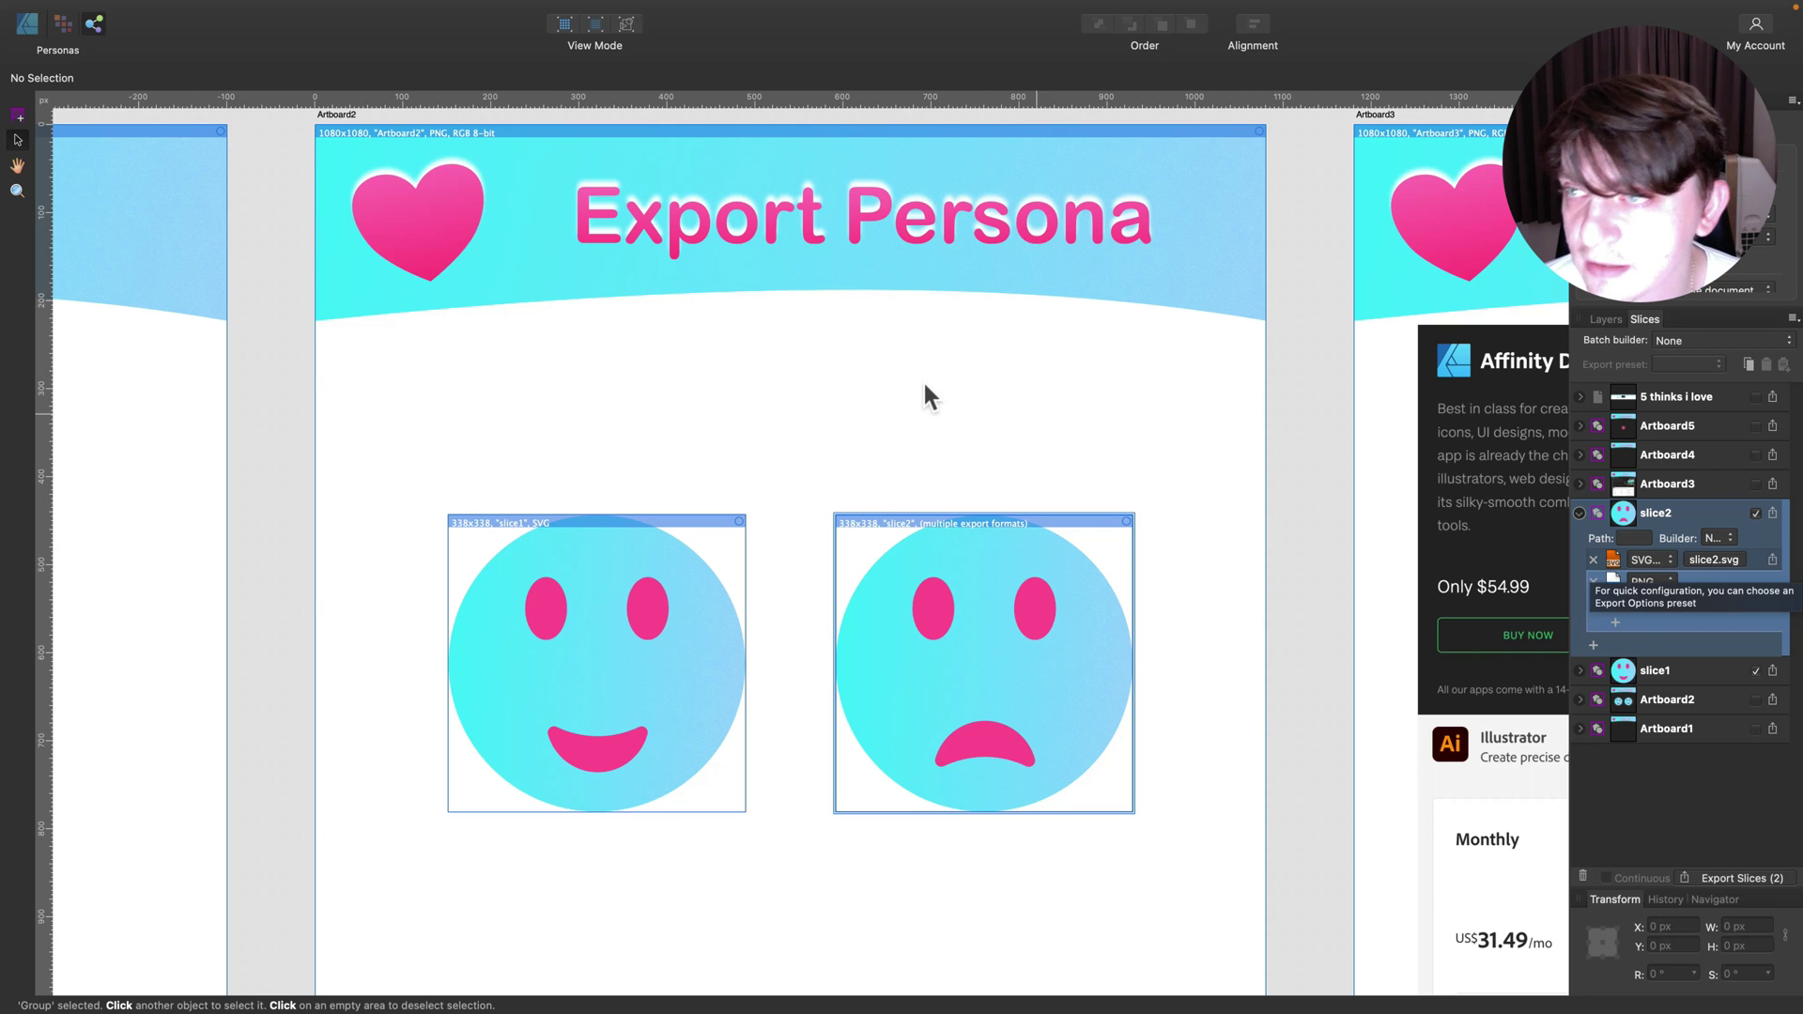
- Return to the Designer Persona and deselect the sad face group
left_click(26, 25)
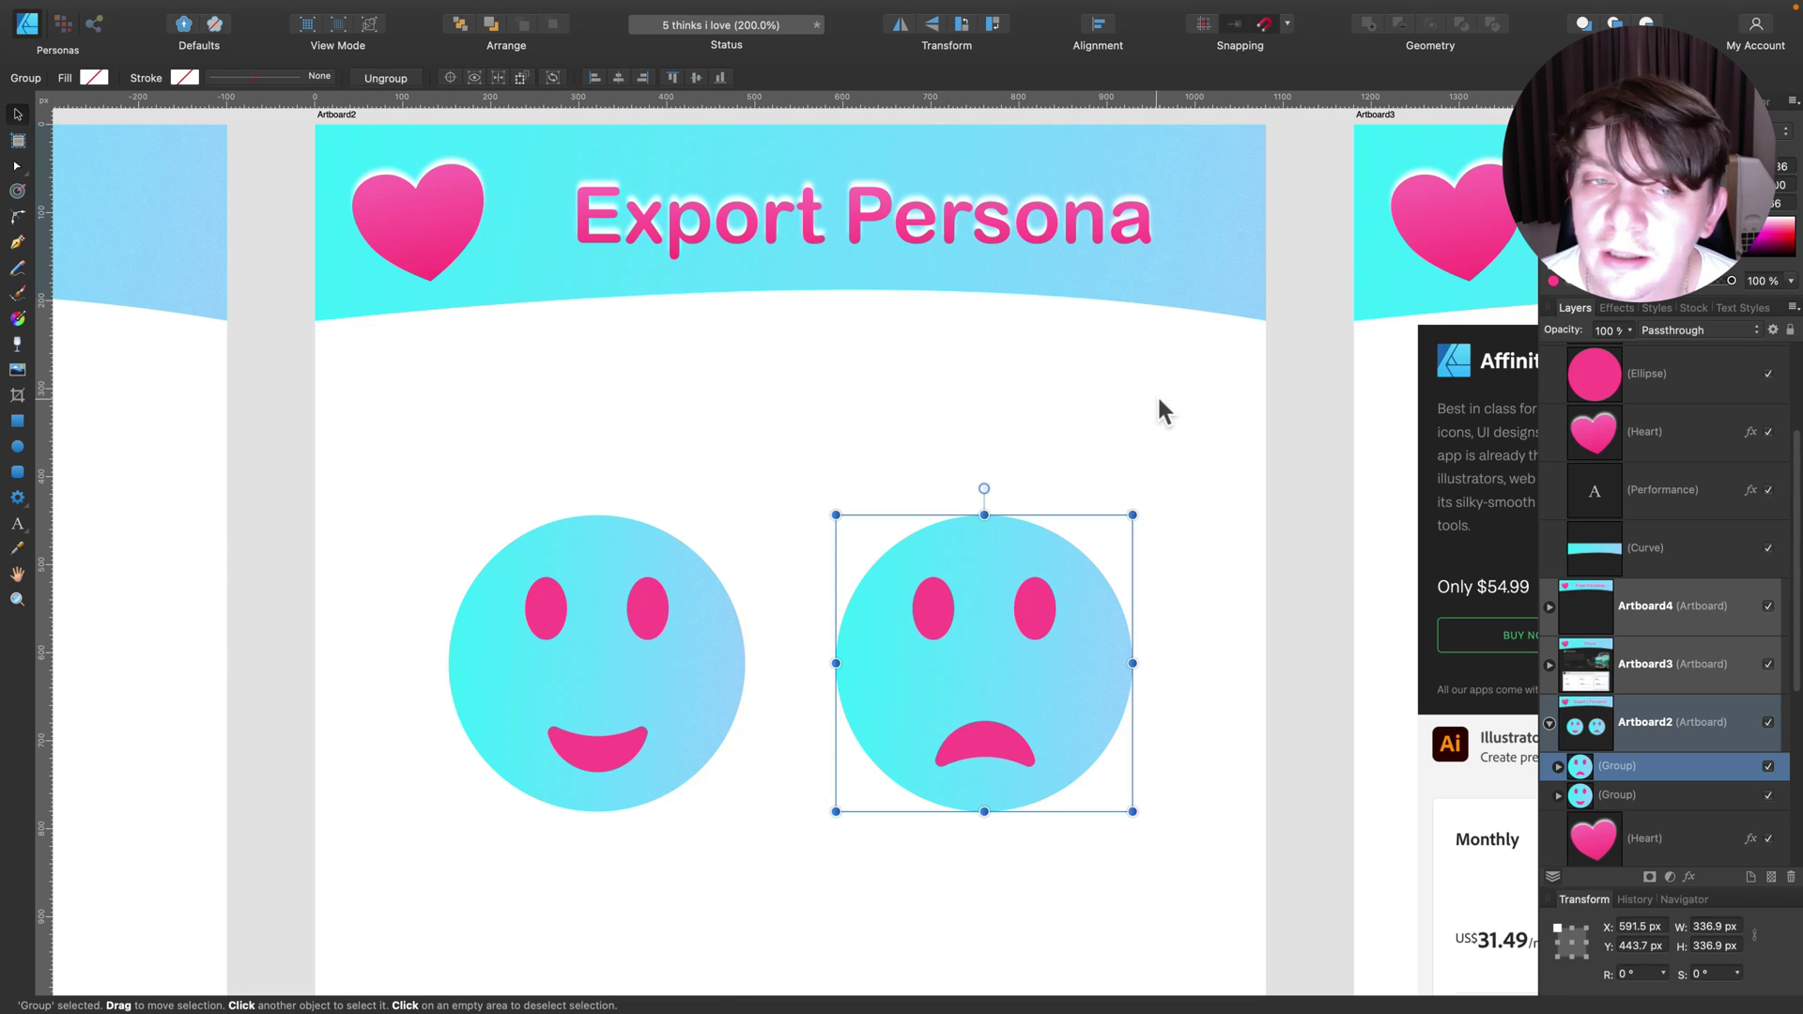
scroll(1157, 393, "right", 5)
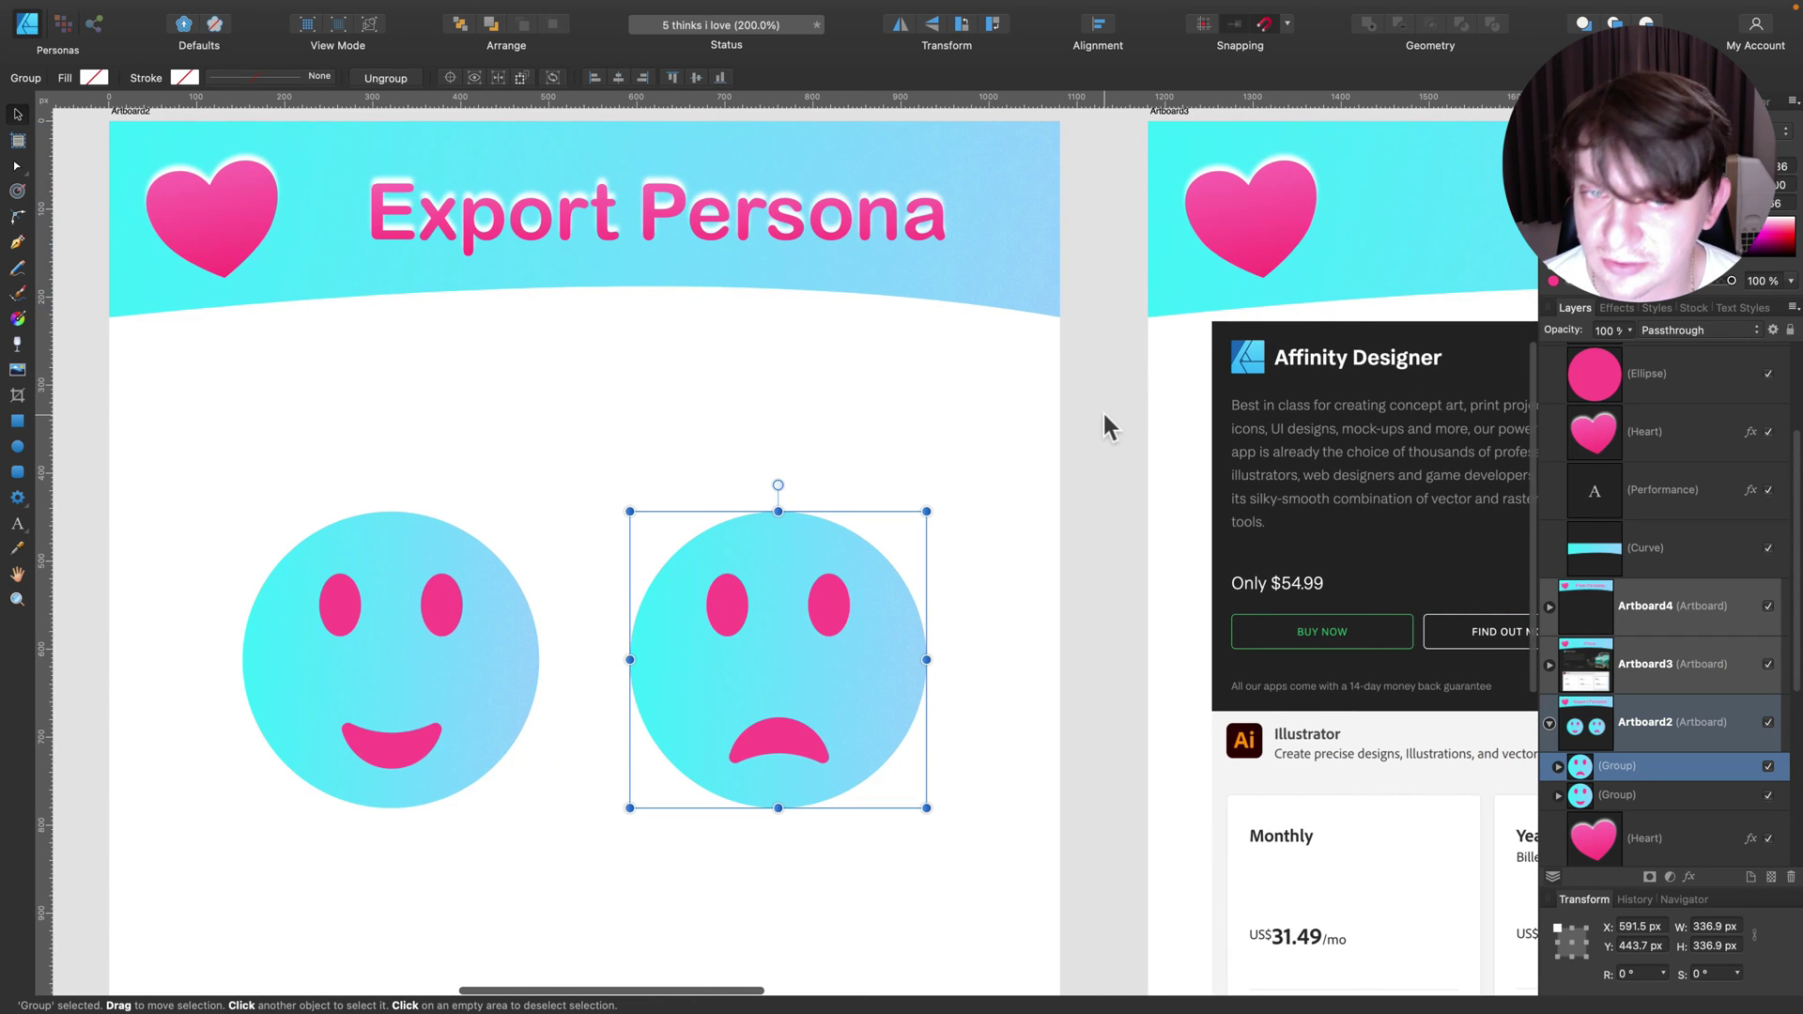
left_click(1104, 415)
- Examine the Price artboard, comparing Affinity Designer's one-time price with Illustrator's monthly and yearly subscription plans
scroll(1125, 410, "right", 6)
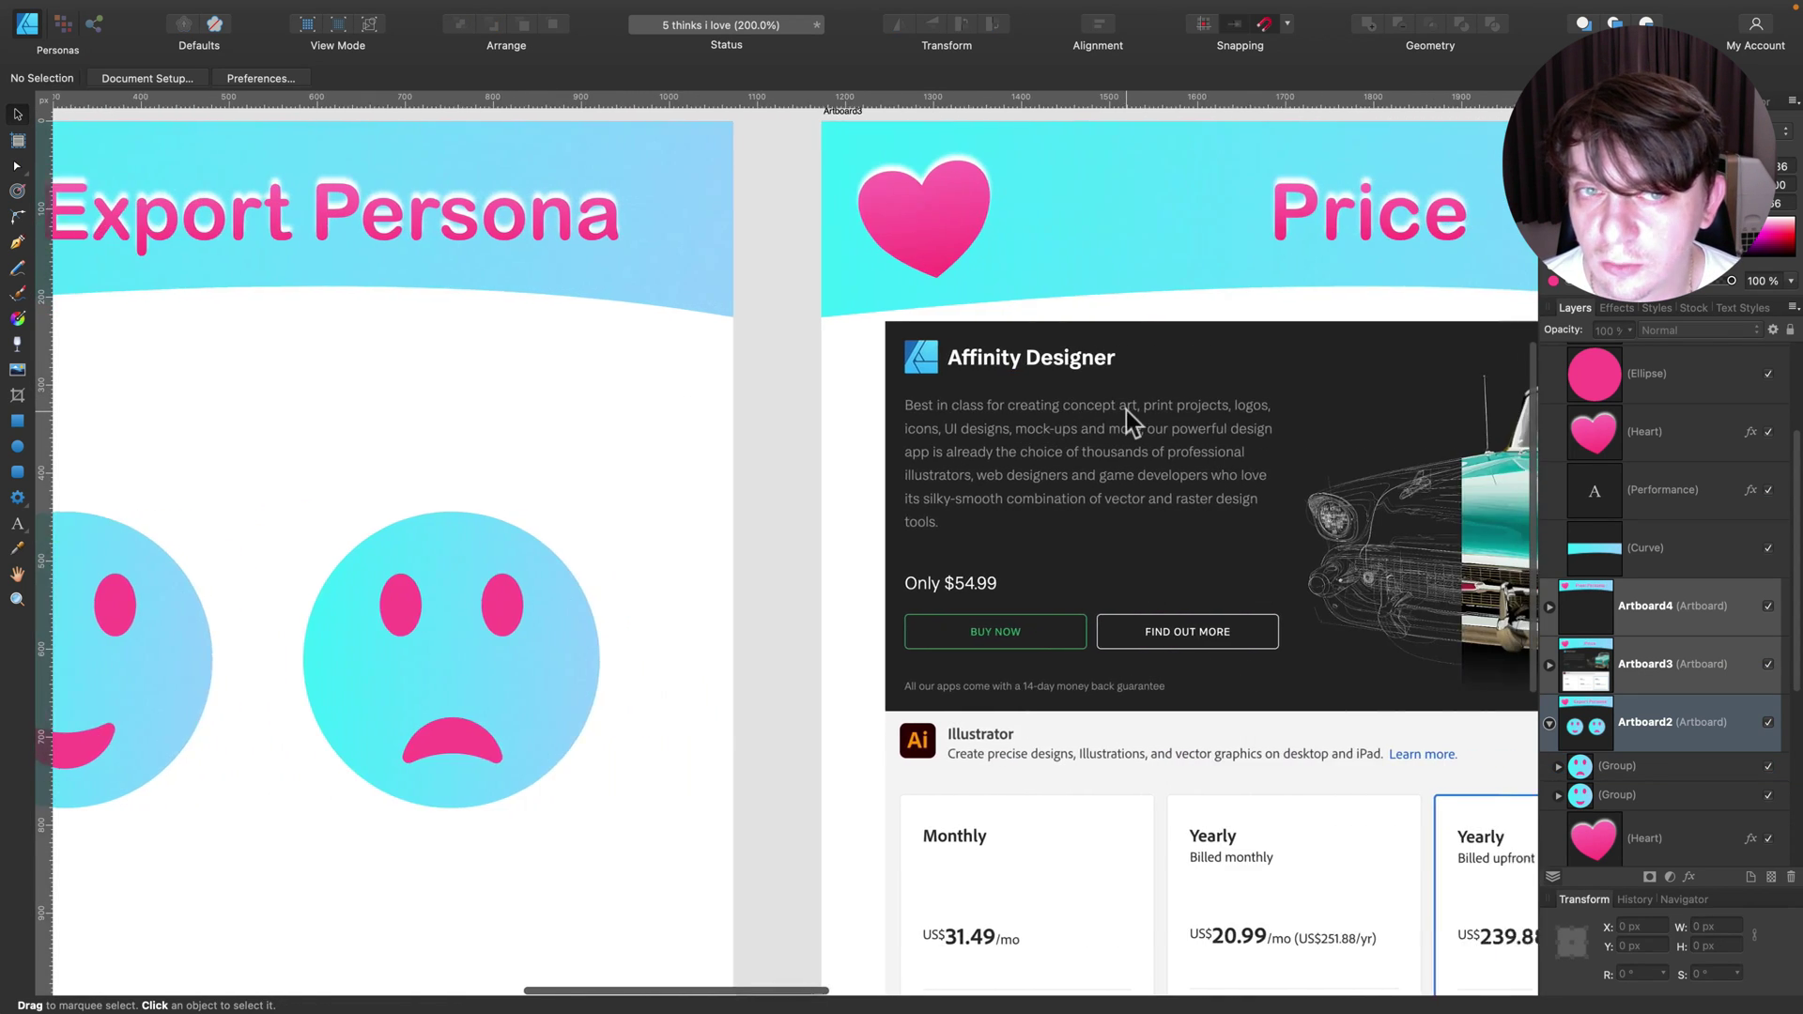
scroll(1125, 410, "right", 7)
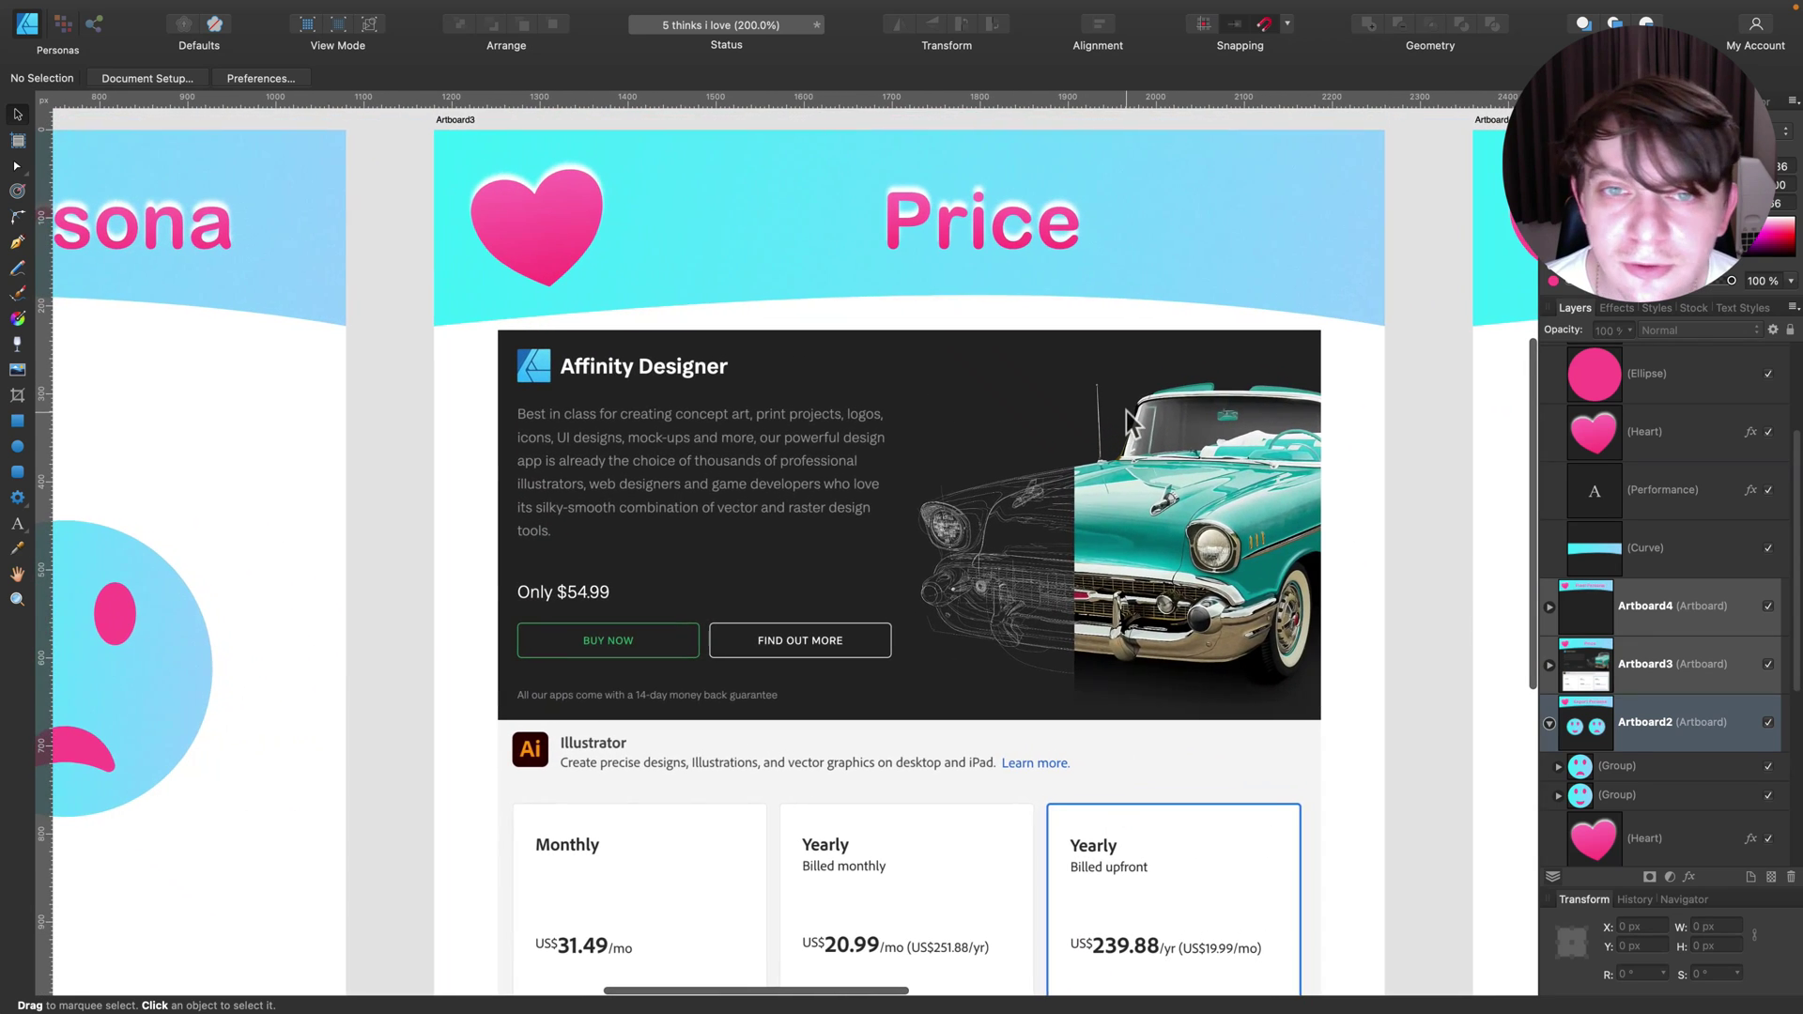
scroll(1125, 411, "right", 1)
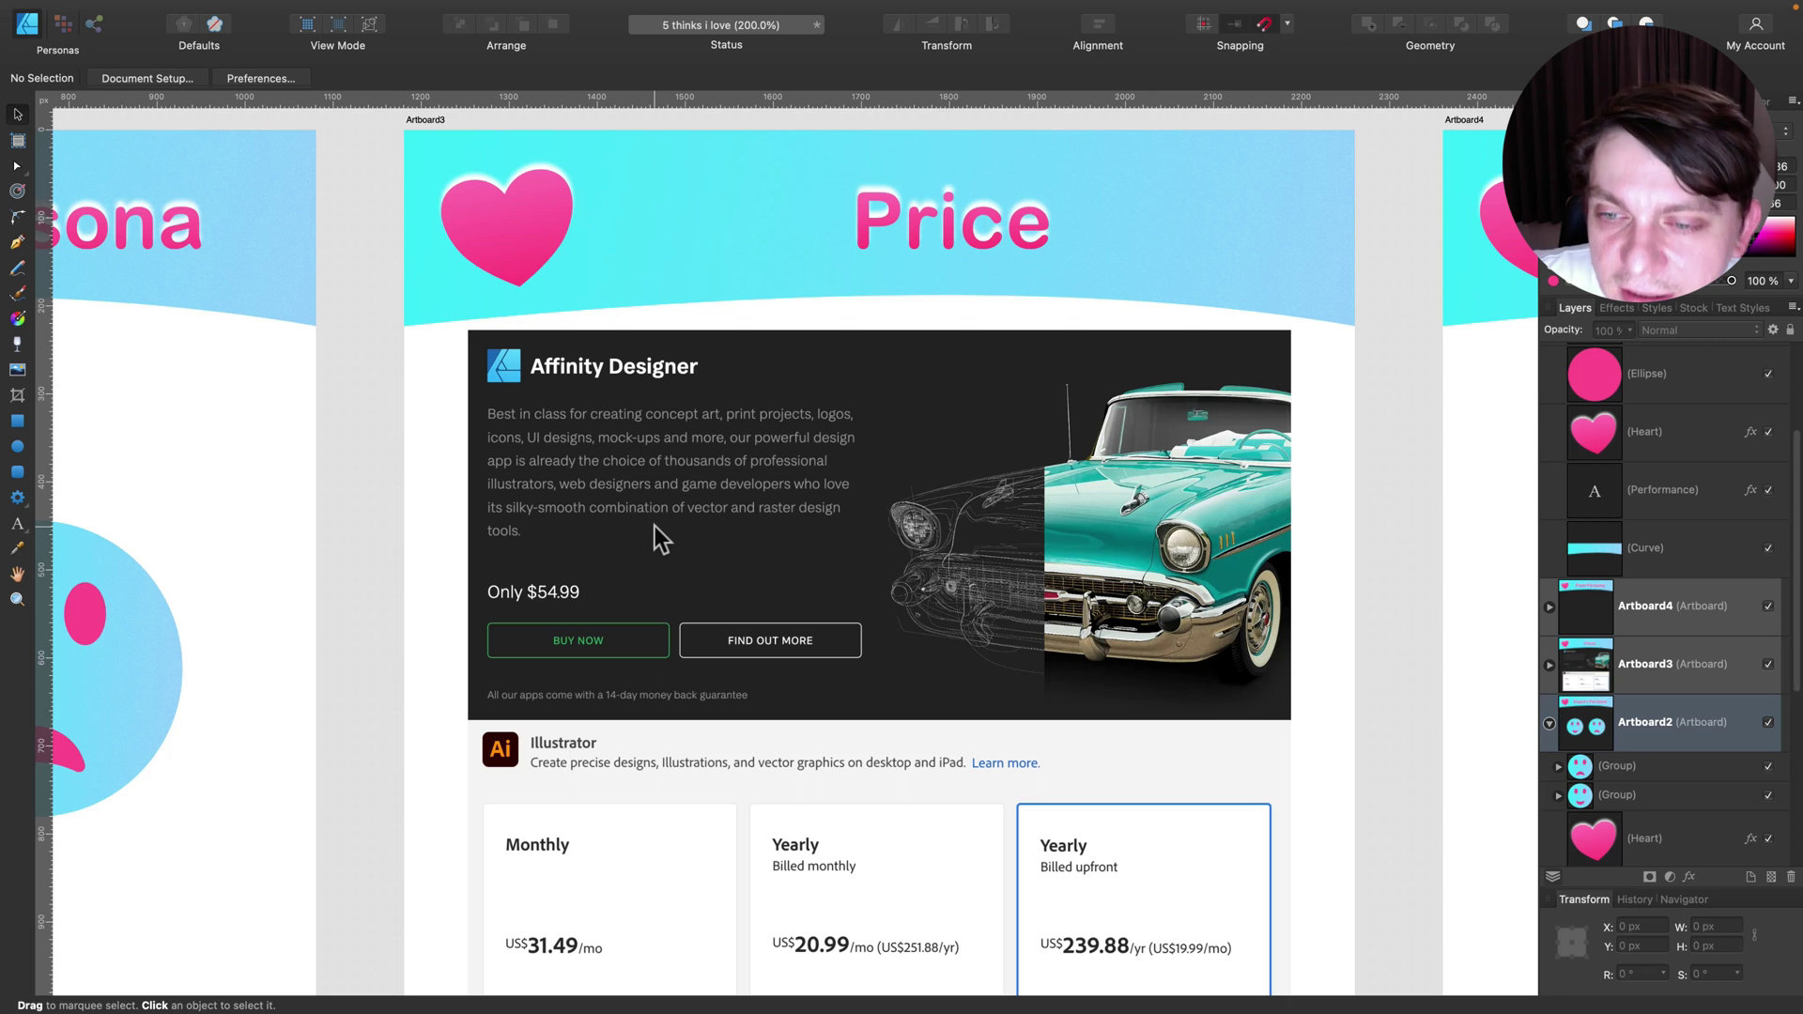
scroll(656, 526, "down", 2)
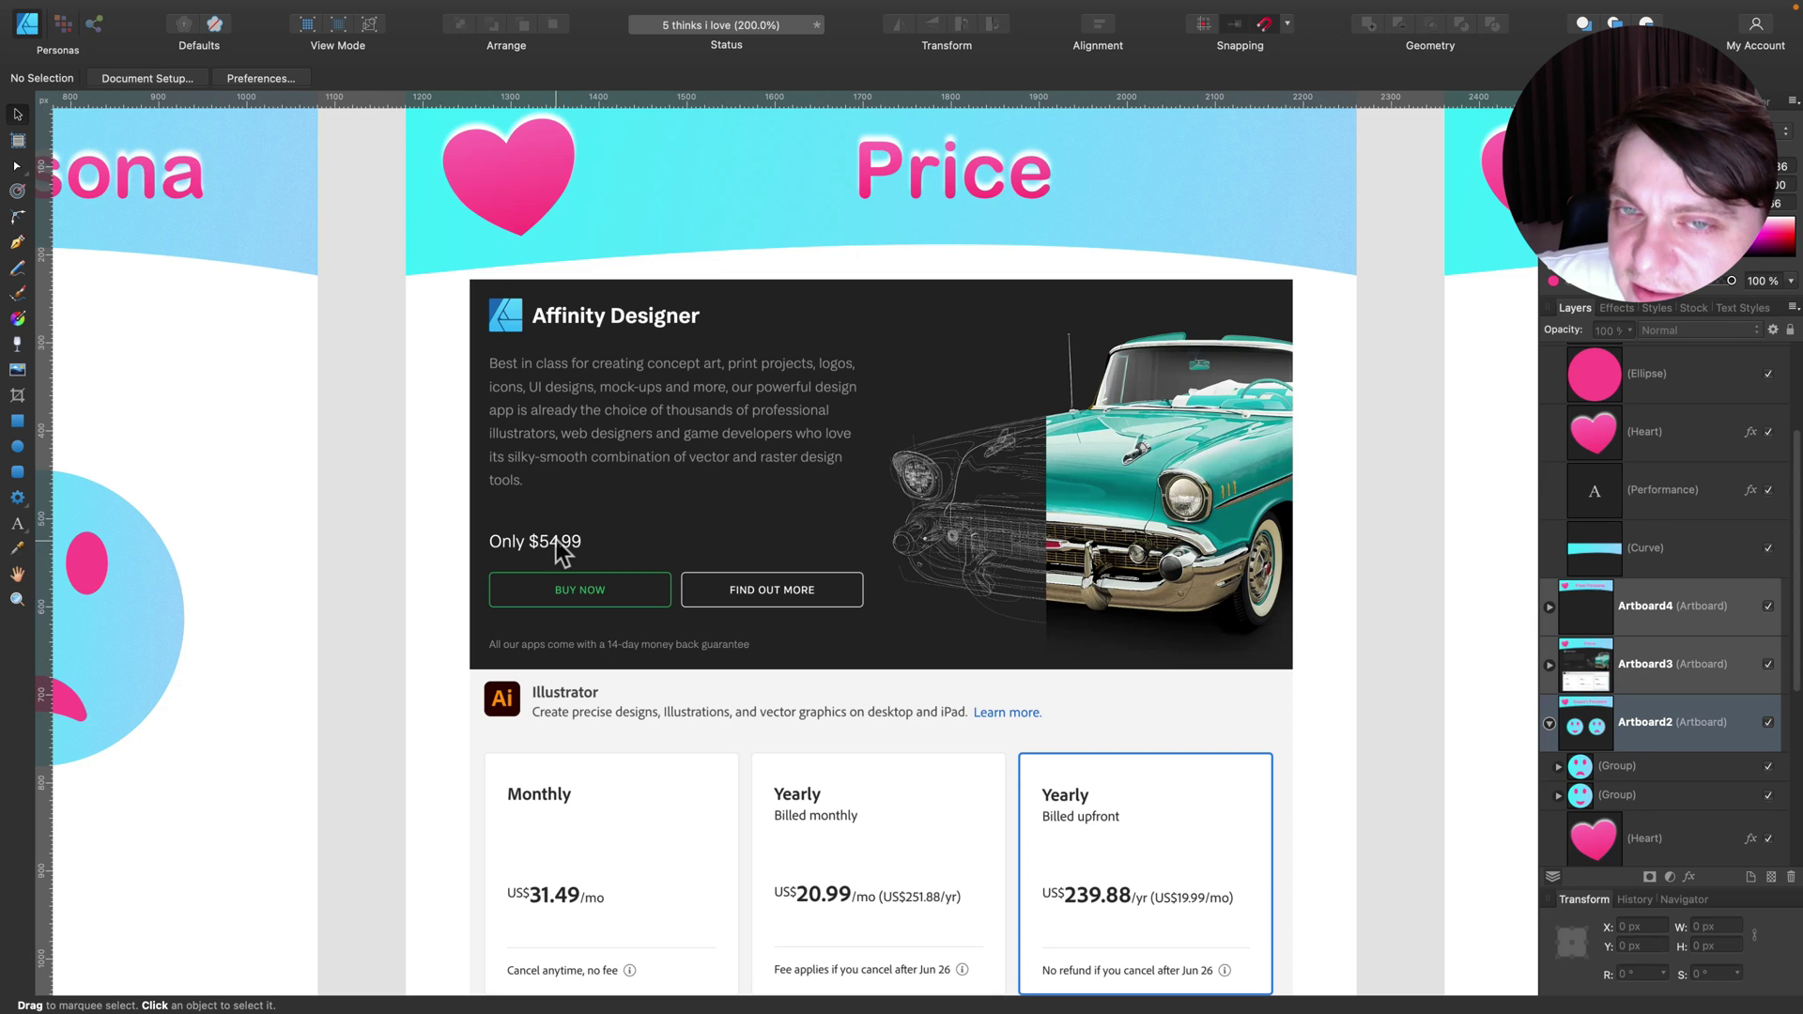
scroll(555, 541, "down", 3)
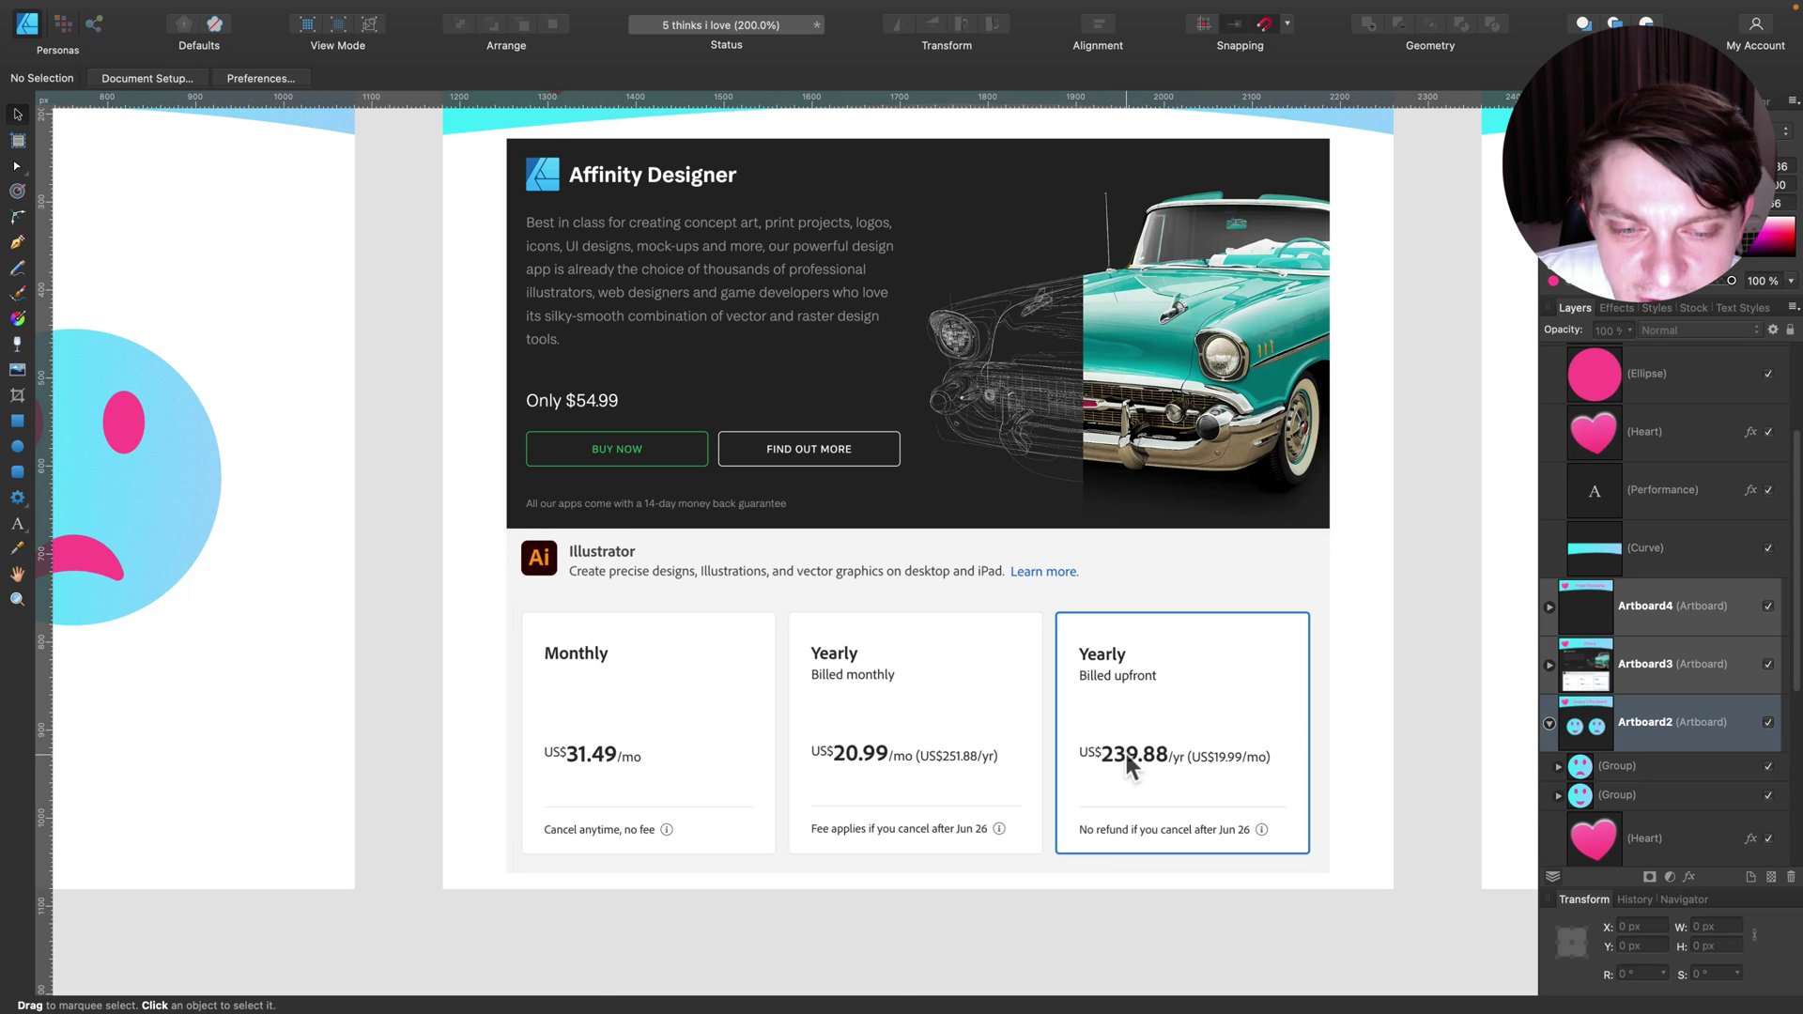
scroll(1125, 754, "up", 2)
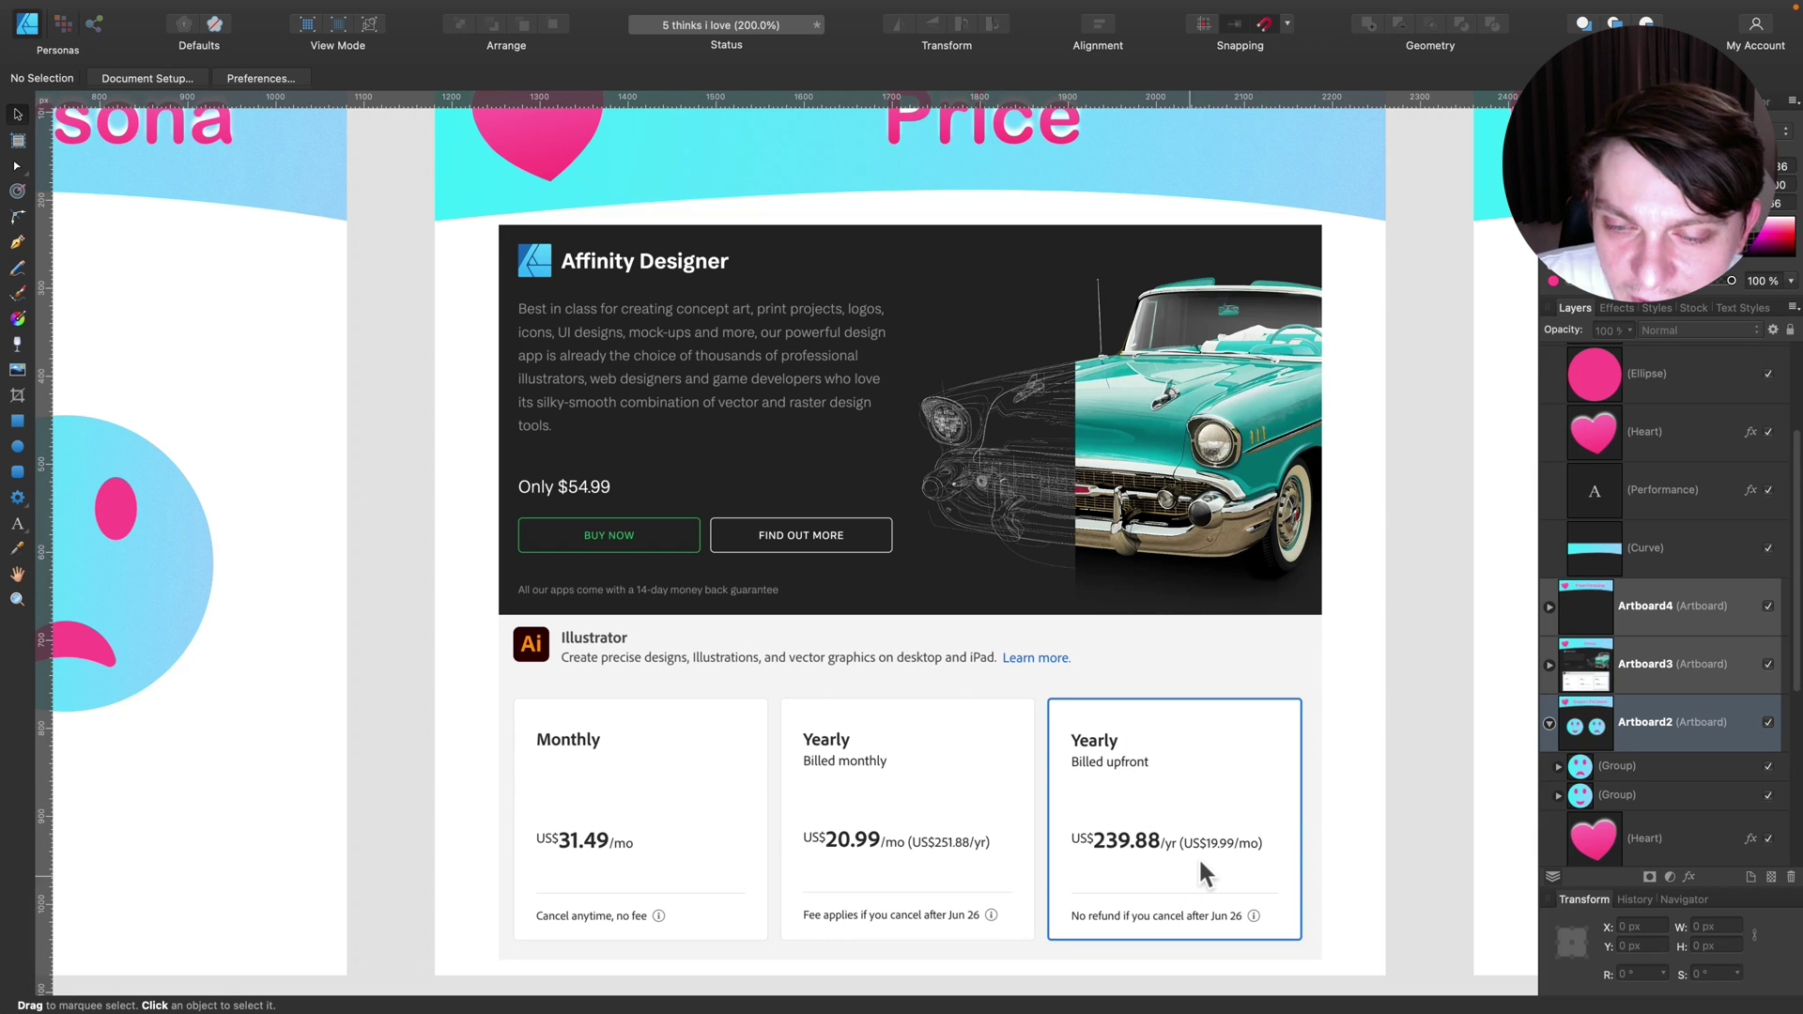
scroll(578, 753, "right", 1)
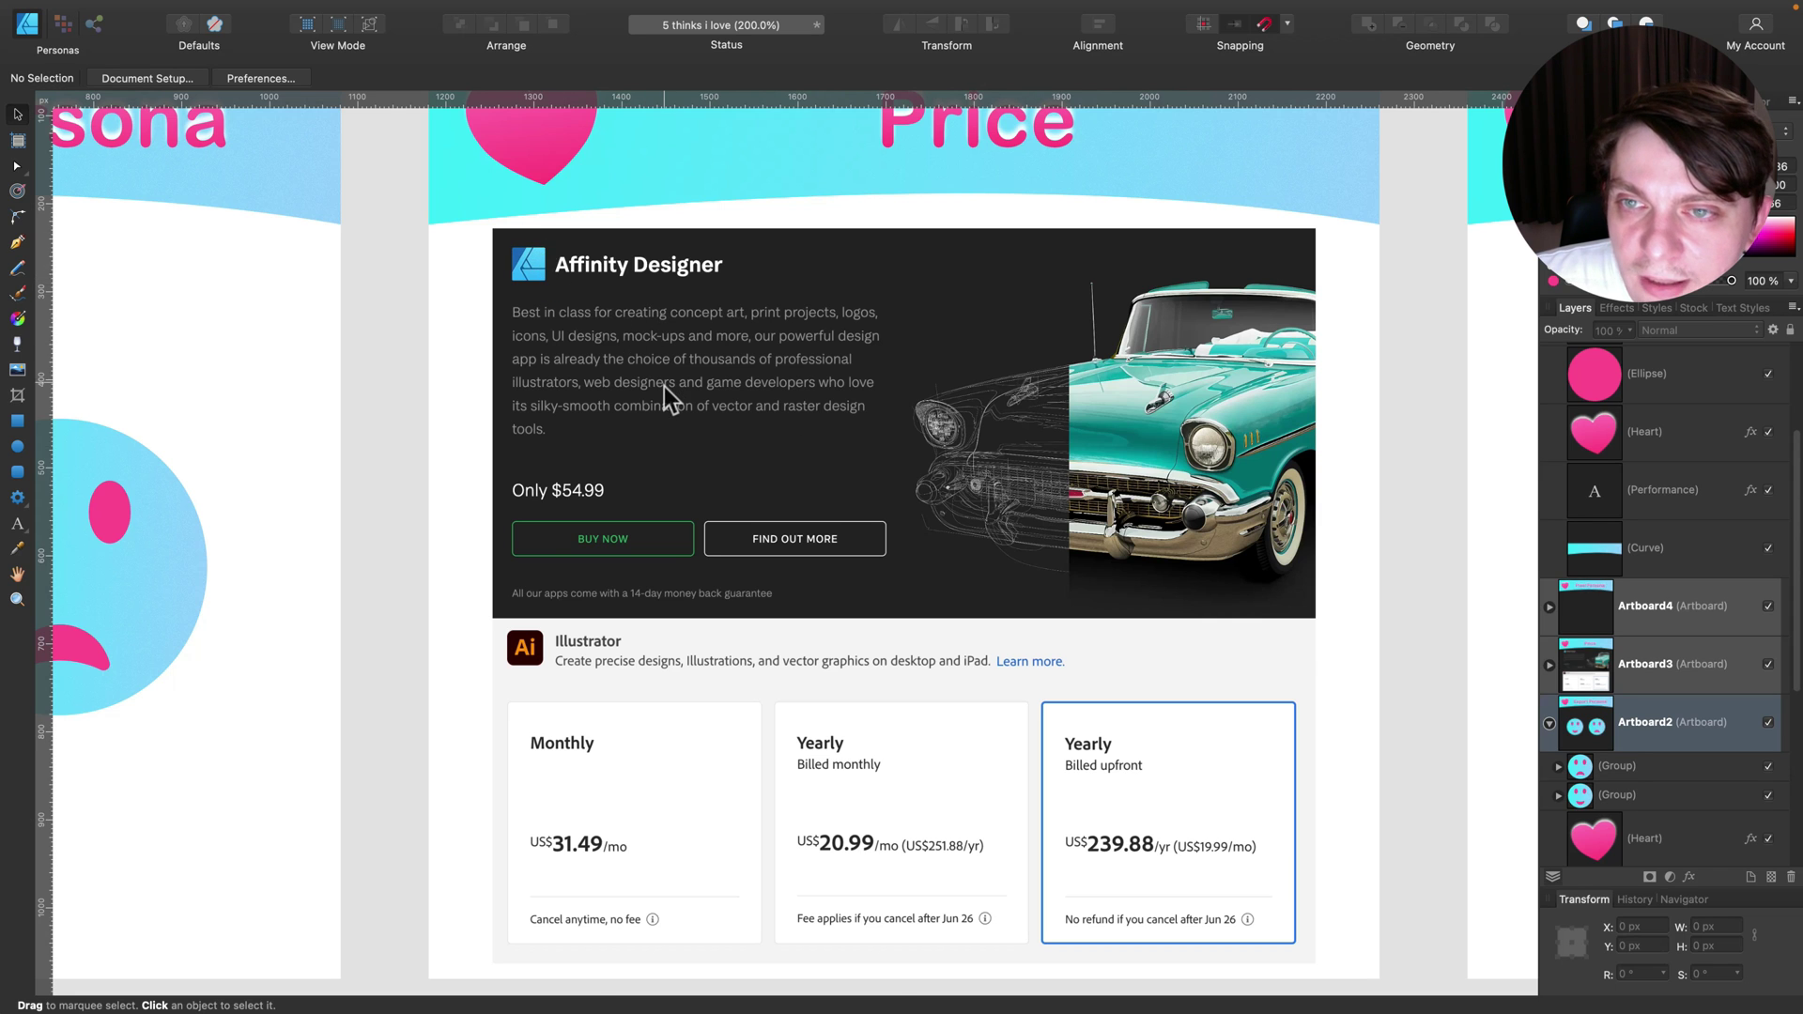
scroll(663, 386, "up", 3)
scroll(876, 481, "right", 2)
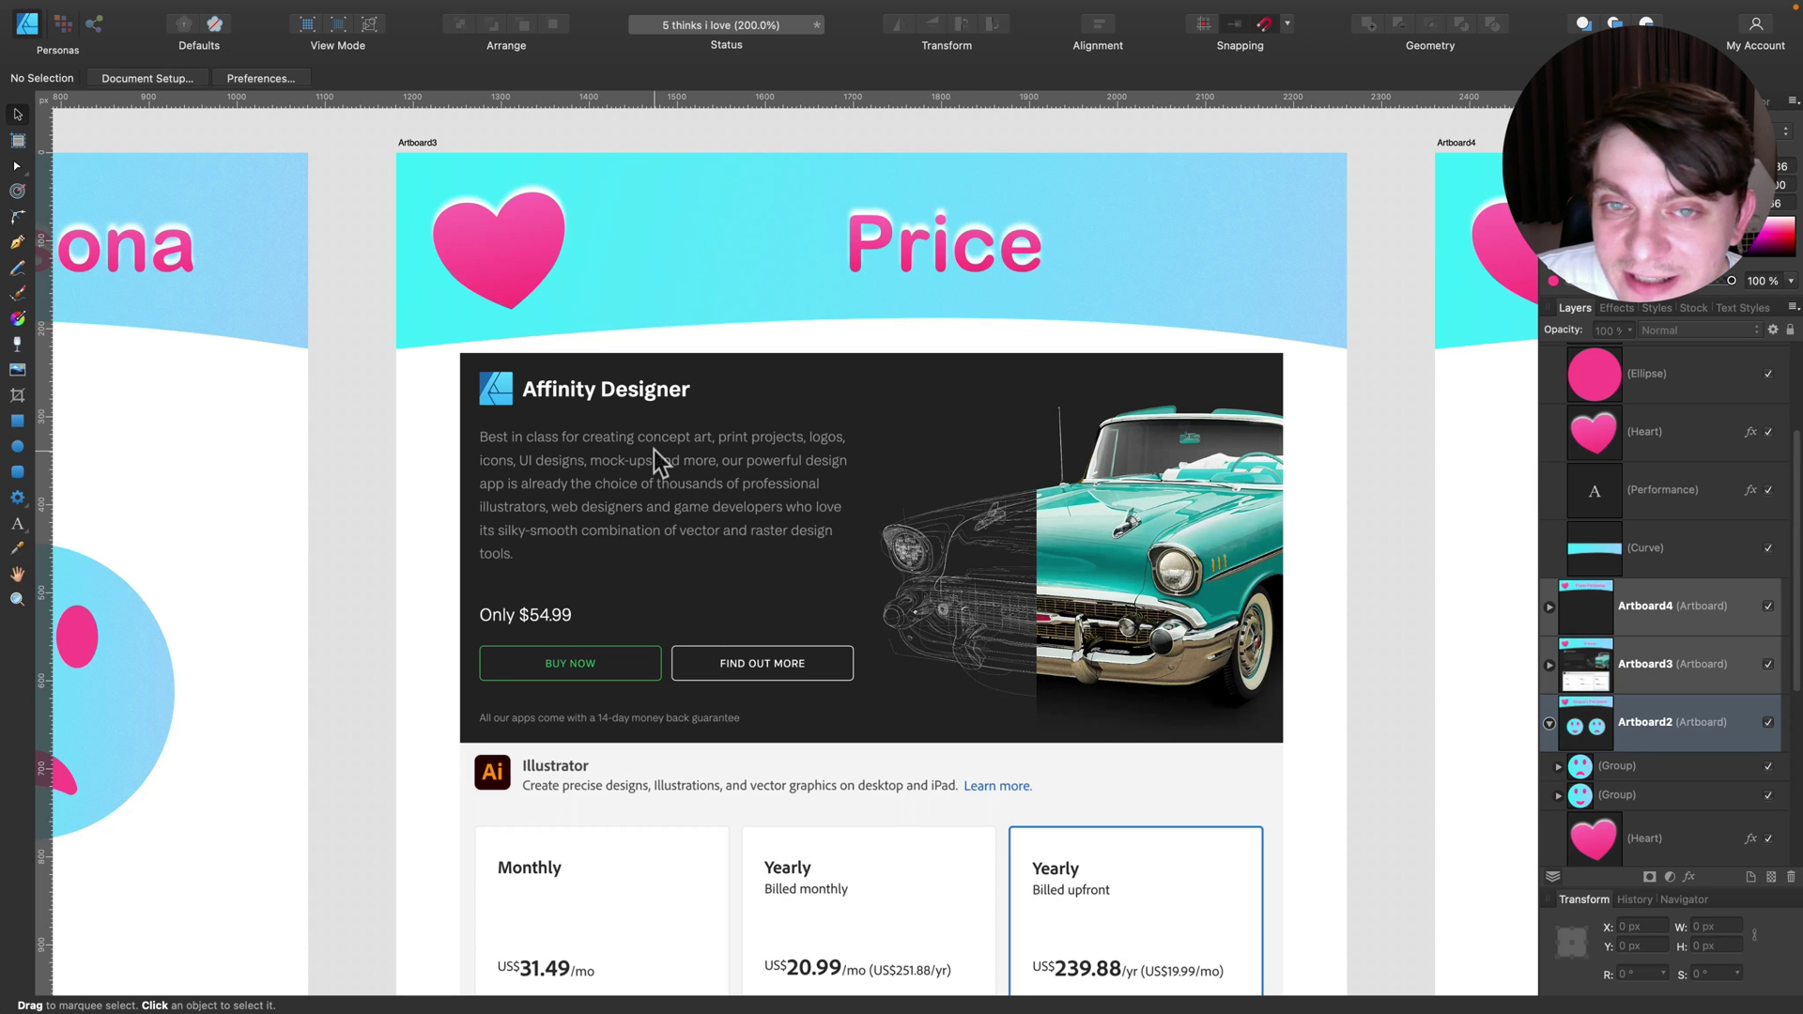
scroll(654, 449, "down", 2)
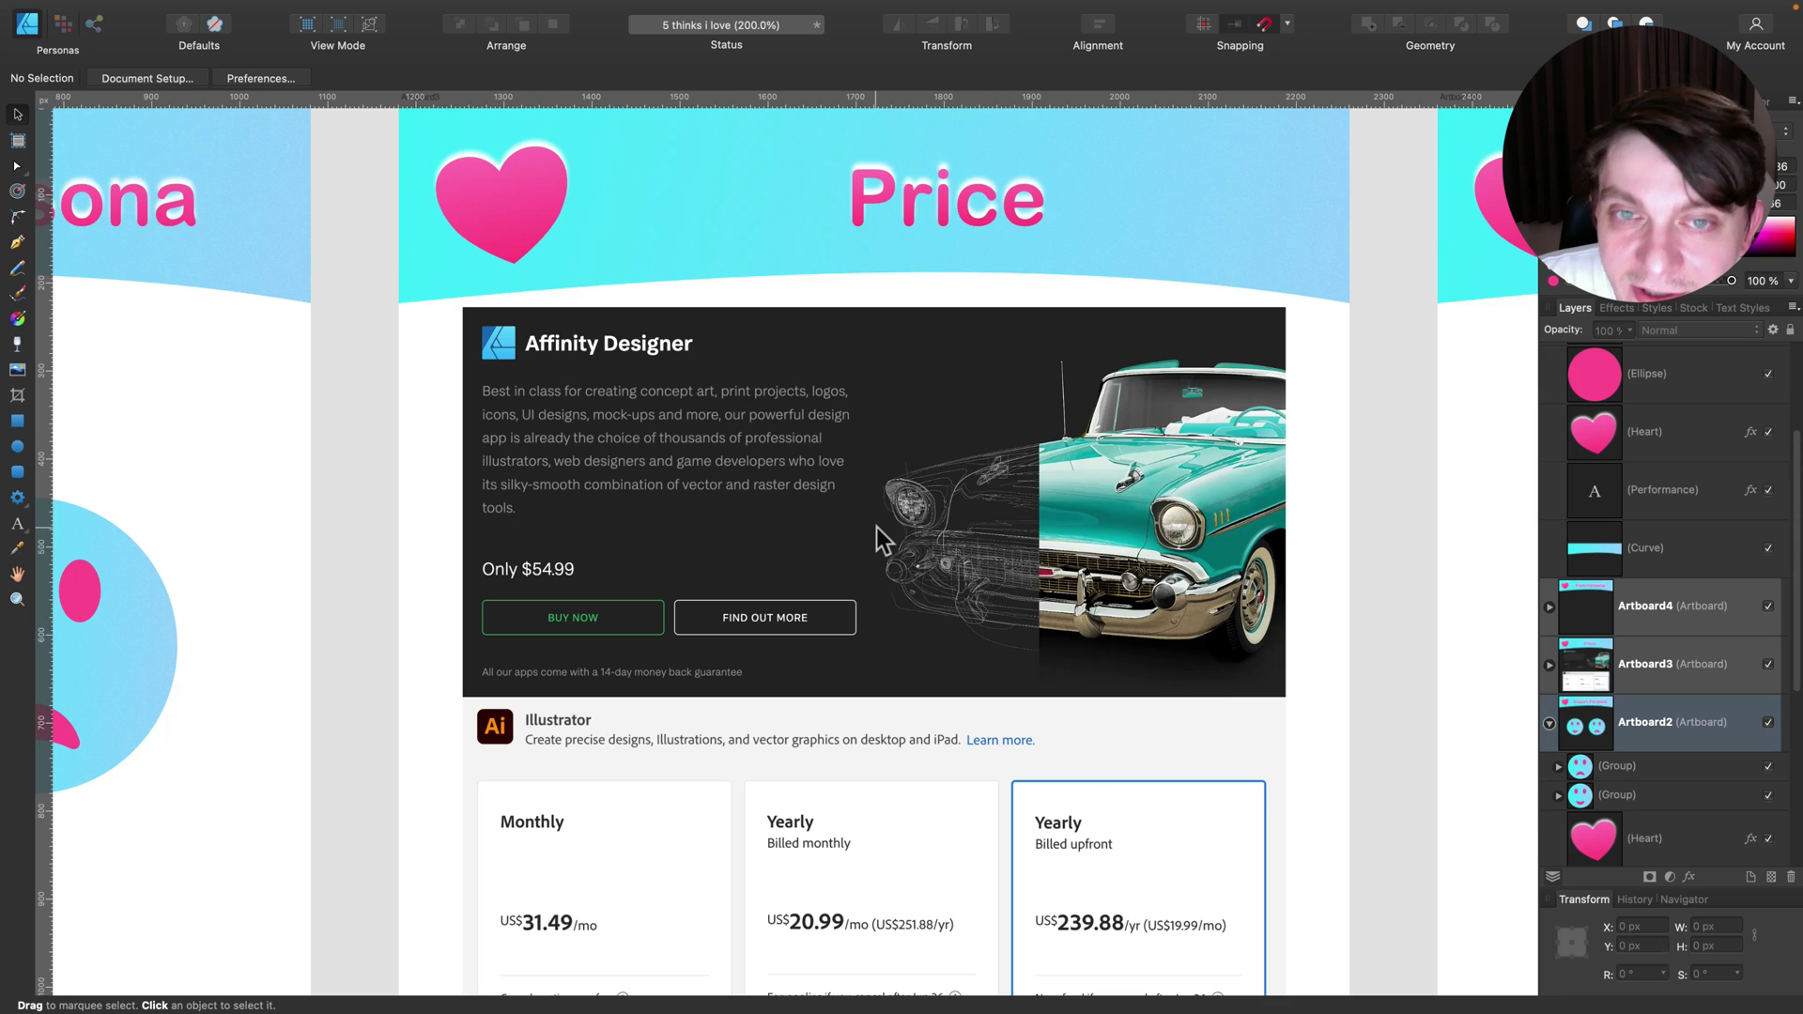
scroll(876, 527, "down", 5)
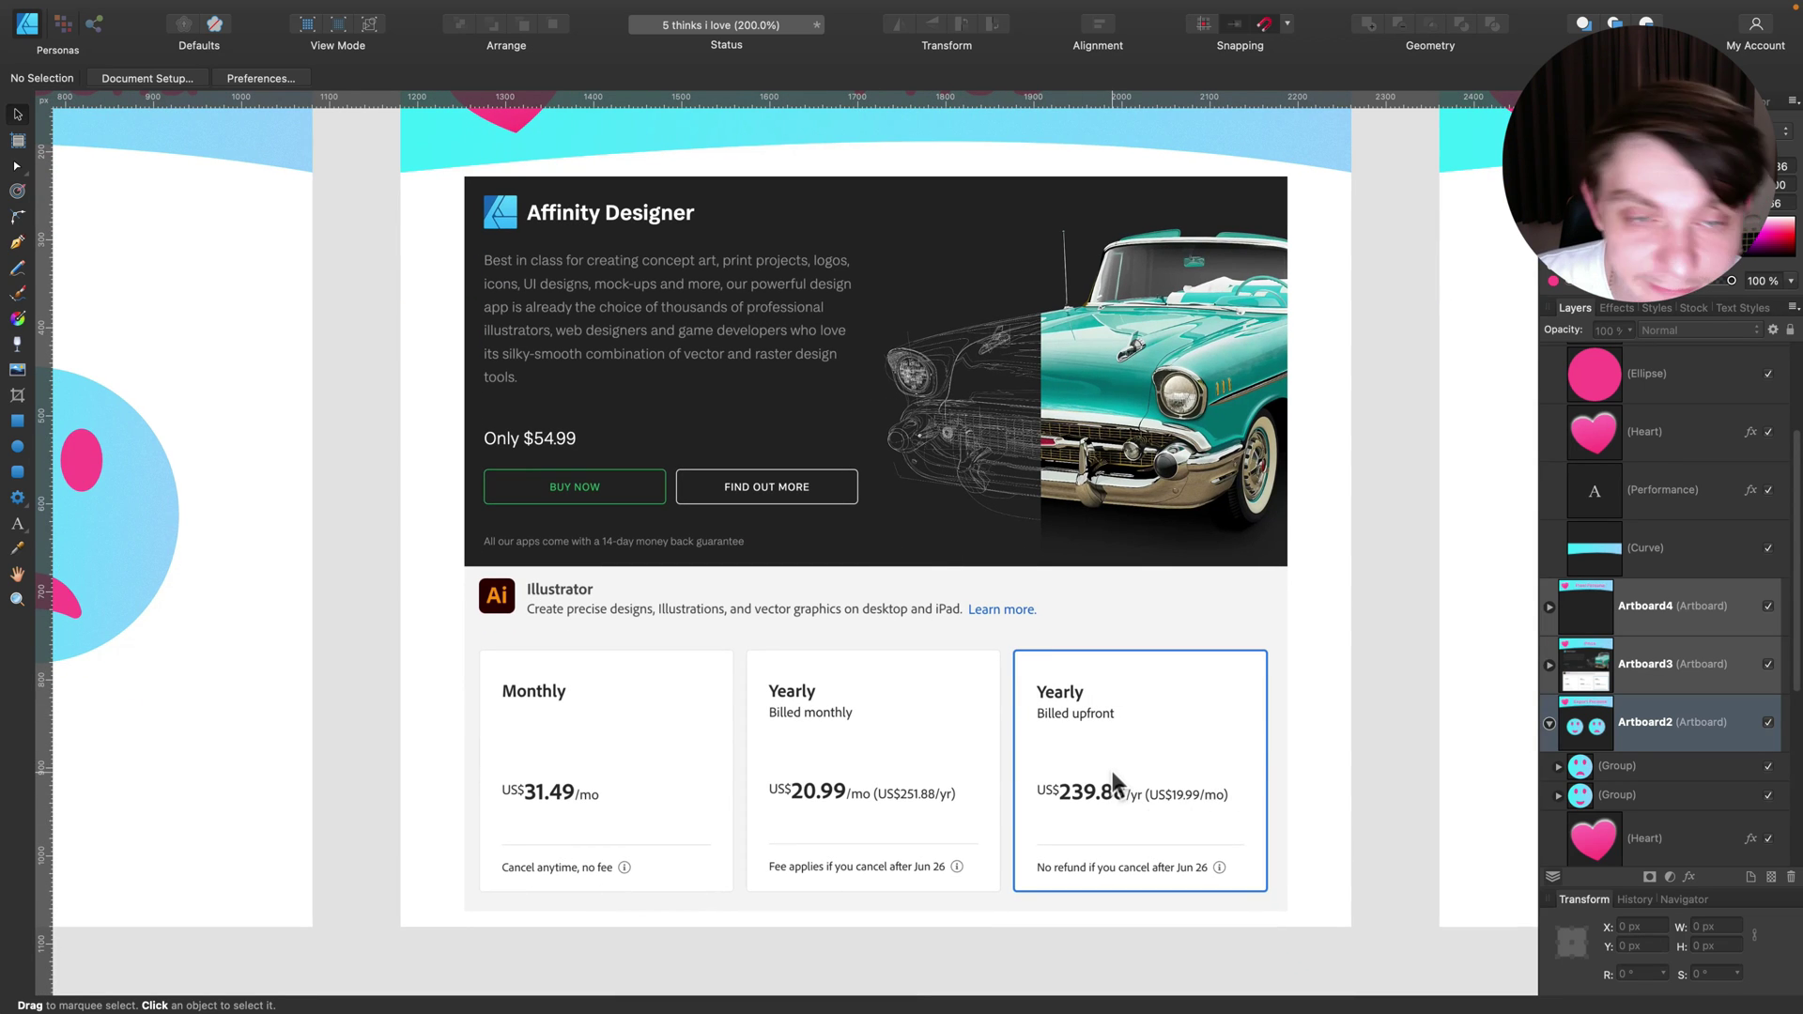
scroll(1109, 753, "up", 8)
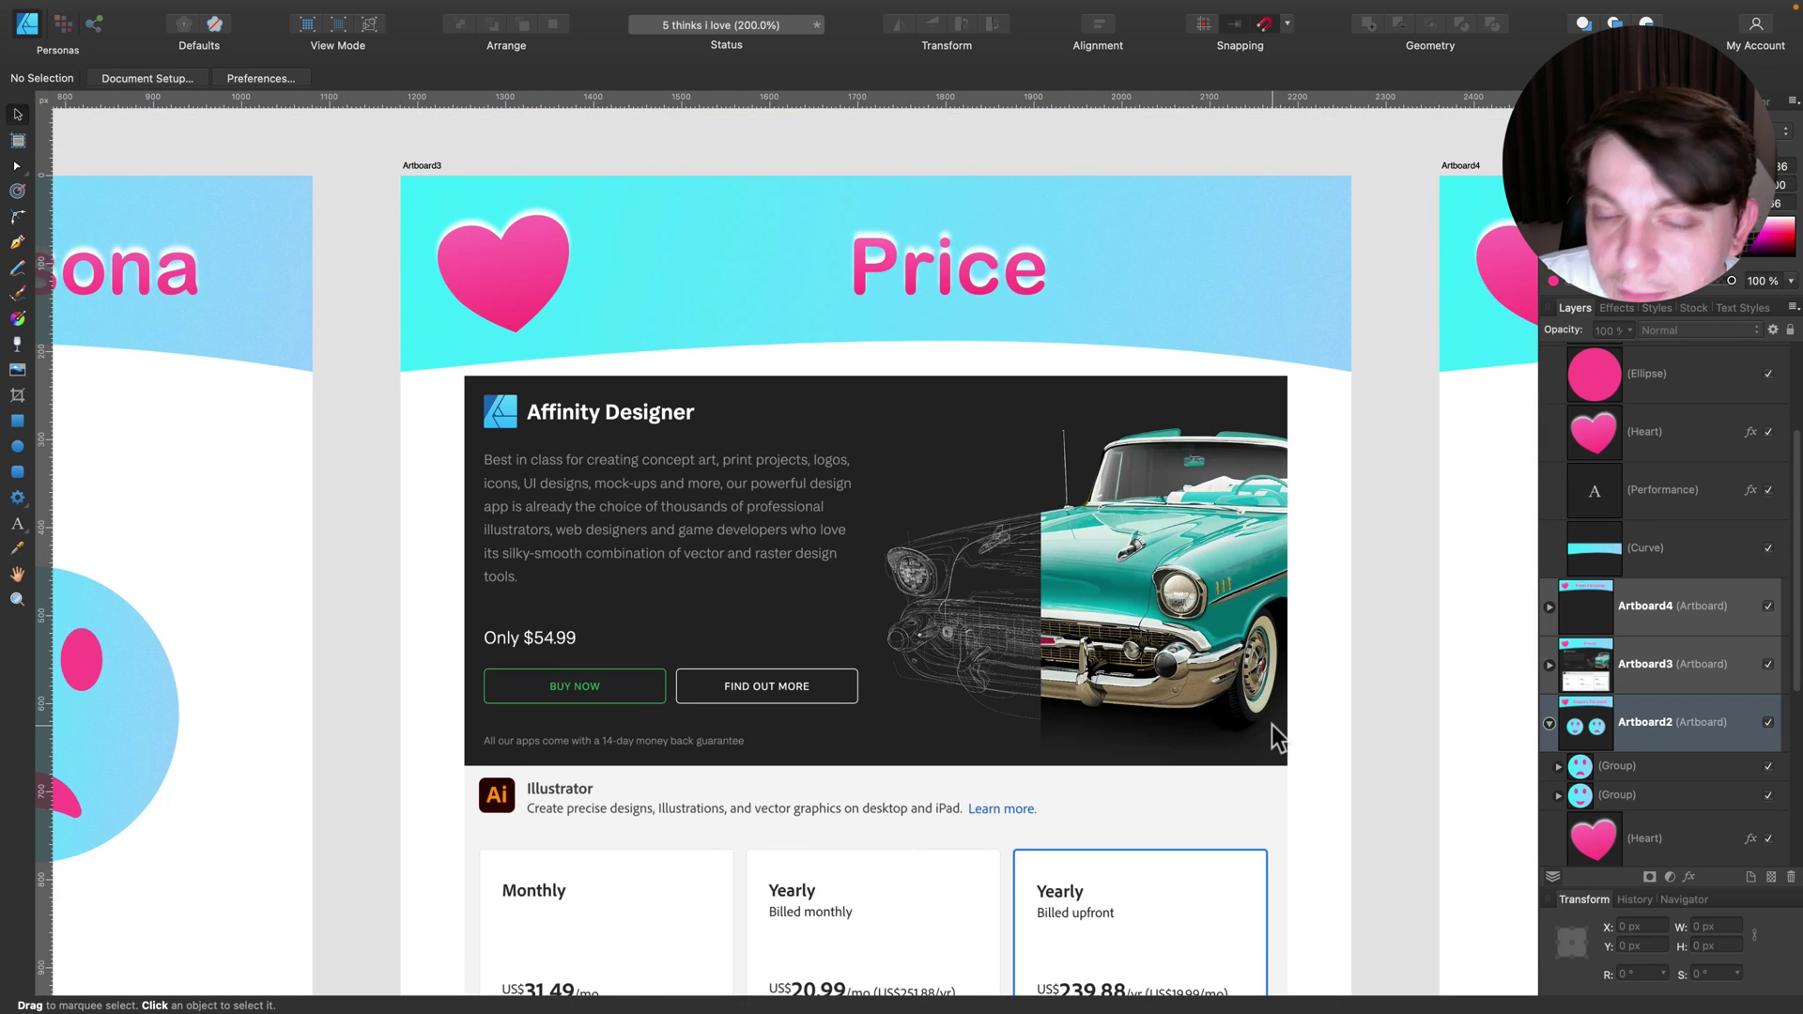
- Go to the Pixel Persona artboard and switch the workspace to the Pixel Persona
scroll(1272, 728, "right", 15)
scroll(1272, 727, "right", 3)
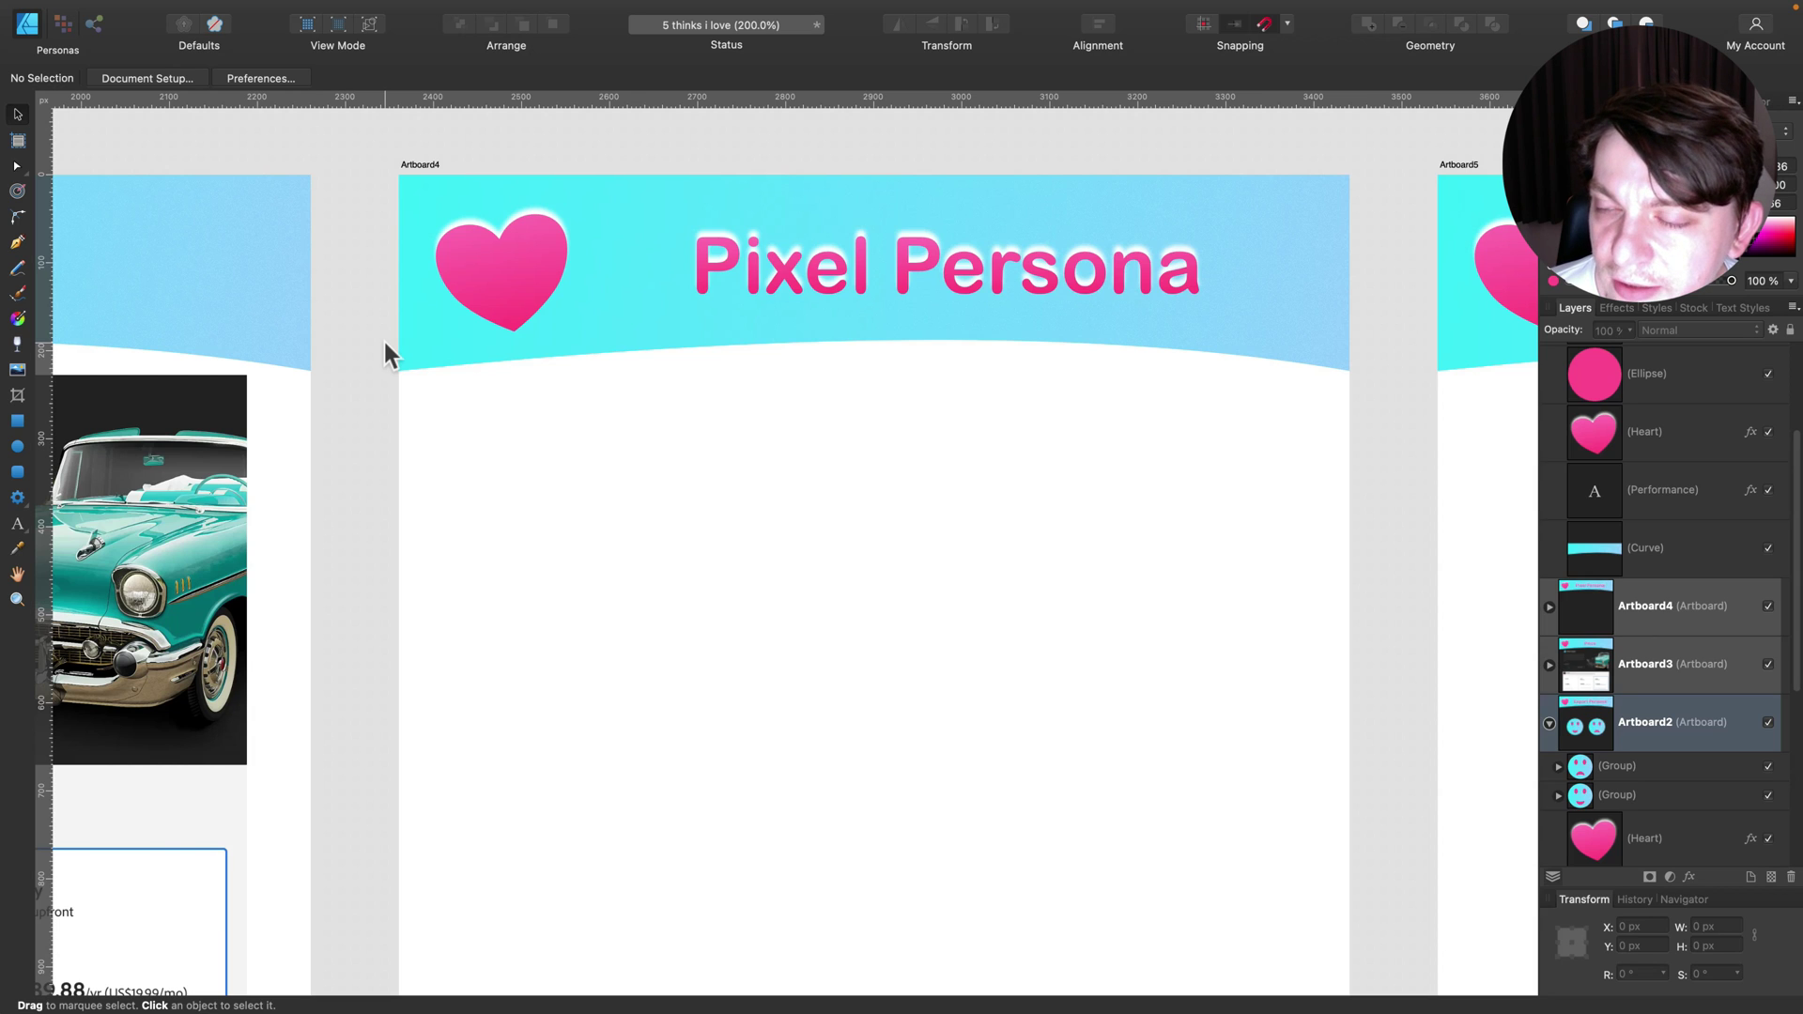
left_click(60, 25)
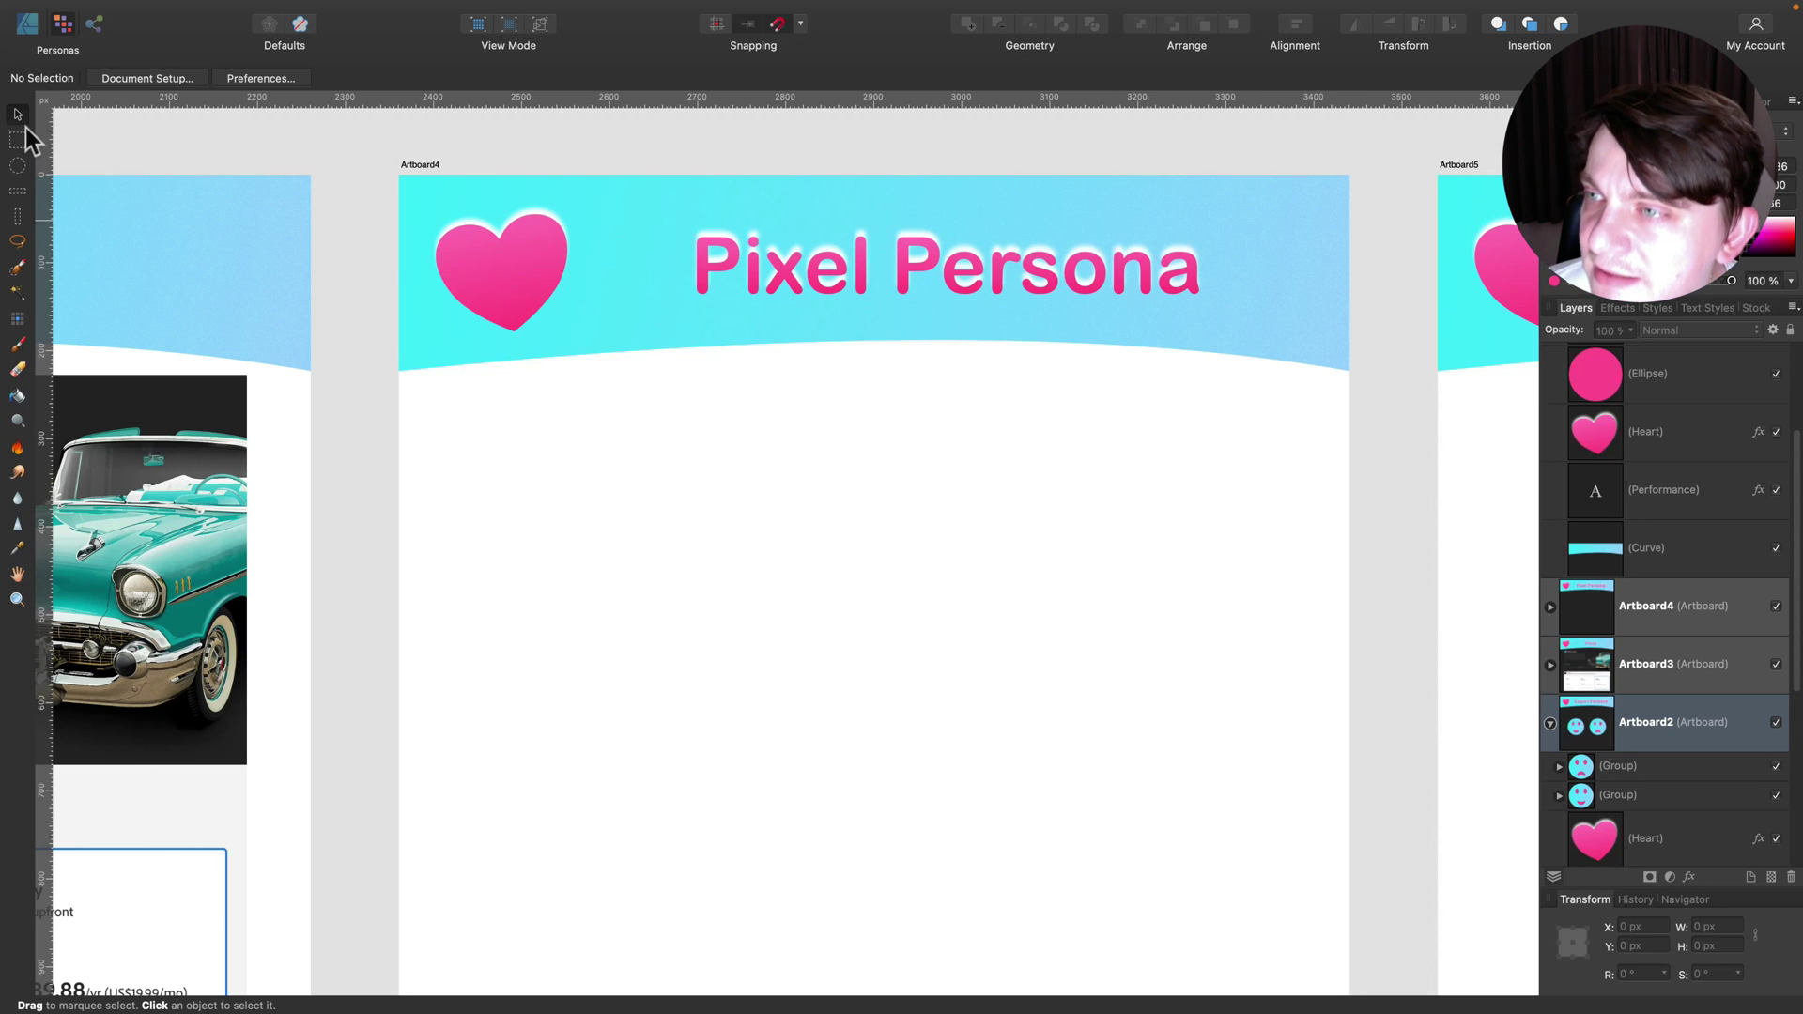
- Make a small freehand selection around the letter P of the Pixel Persona title and clear the selection
left_click(21, 240)
mouse_move(710, 299)
left_mouse_down()
mouse_move(700, 236)
mouse_move(717, 223)
mouse_move(712, 317)
left_mouse_up()
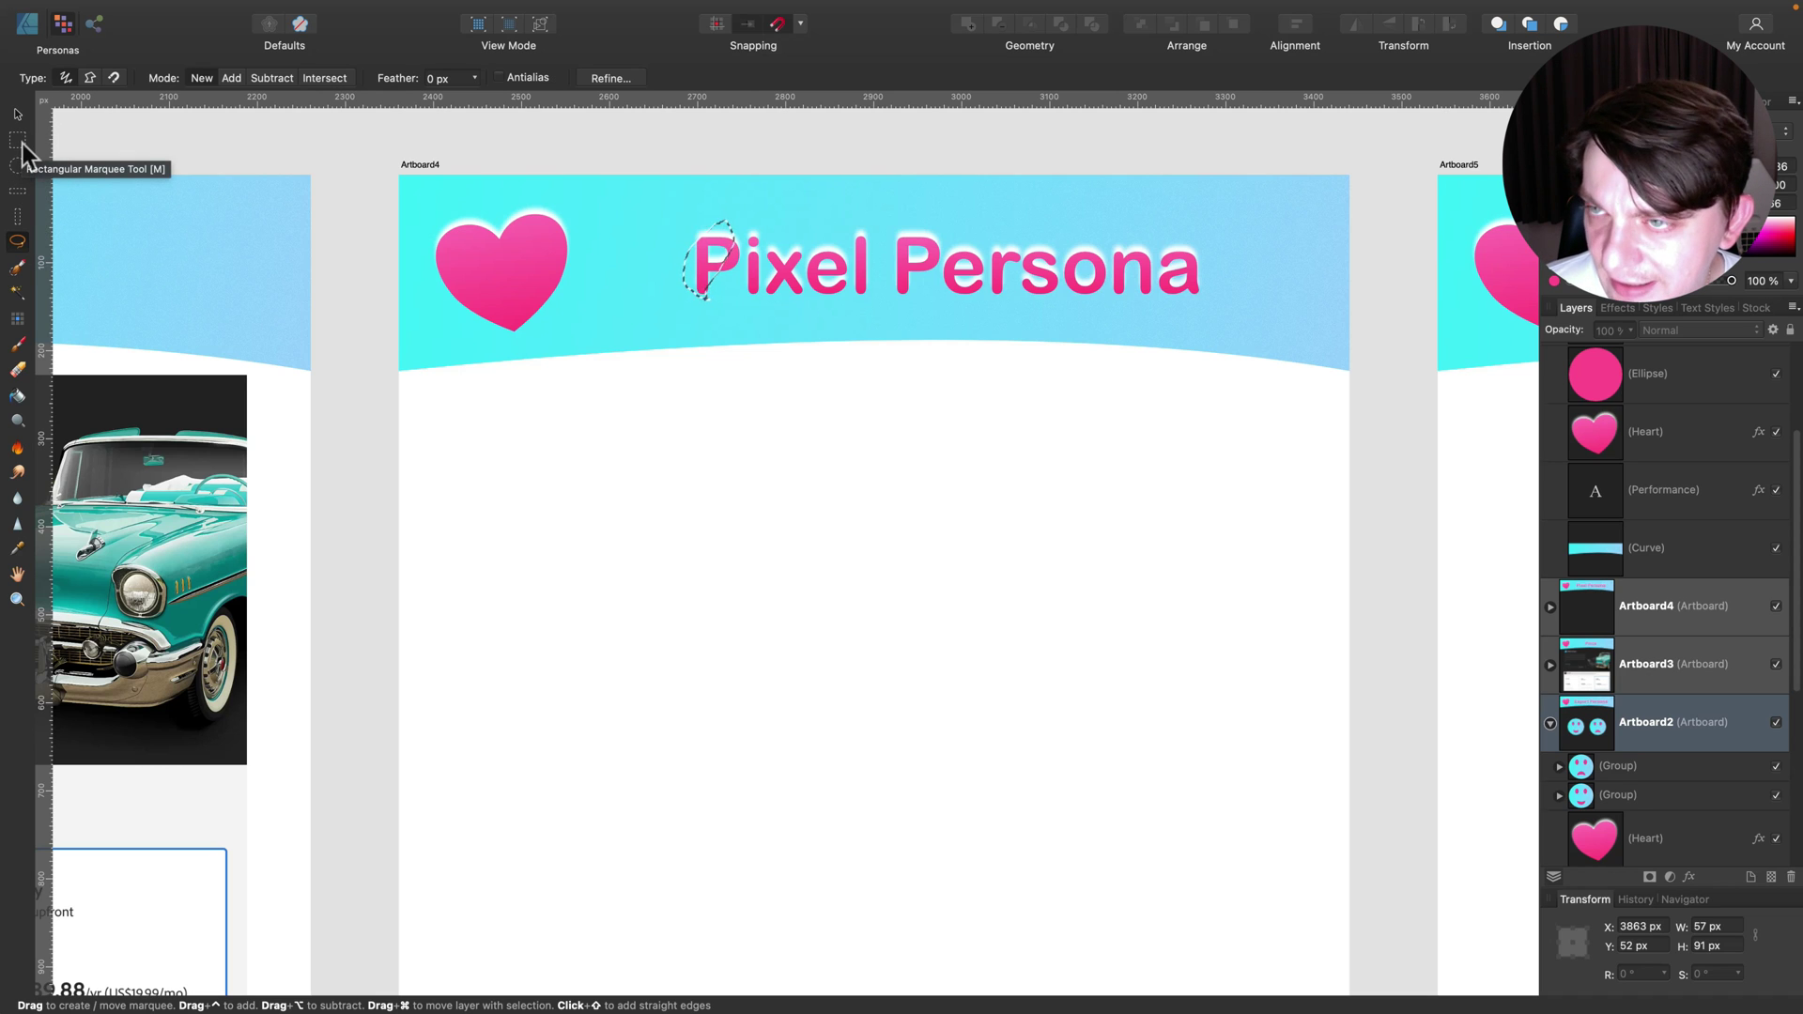
key("super+d")
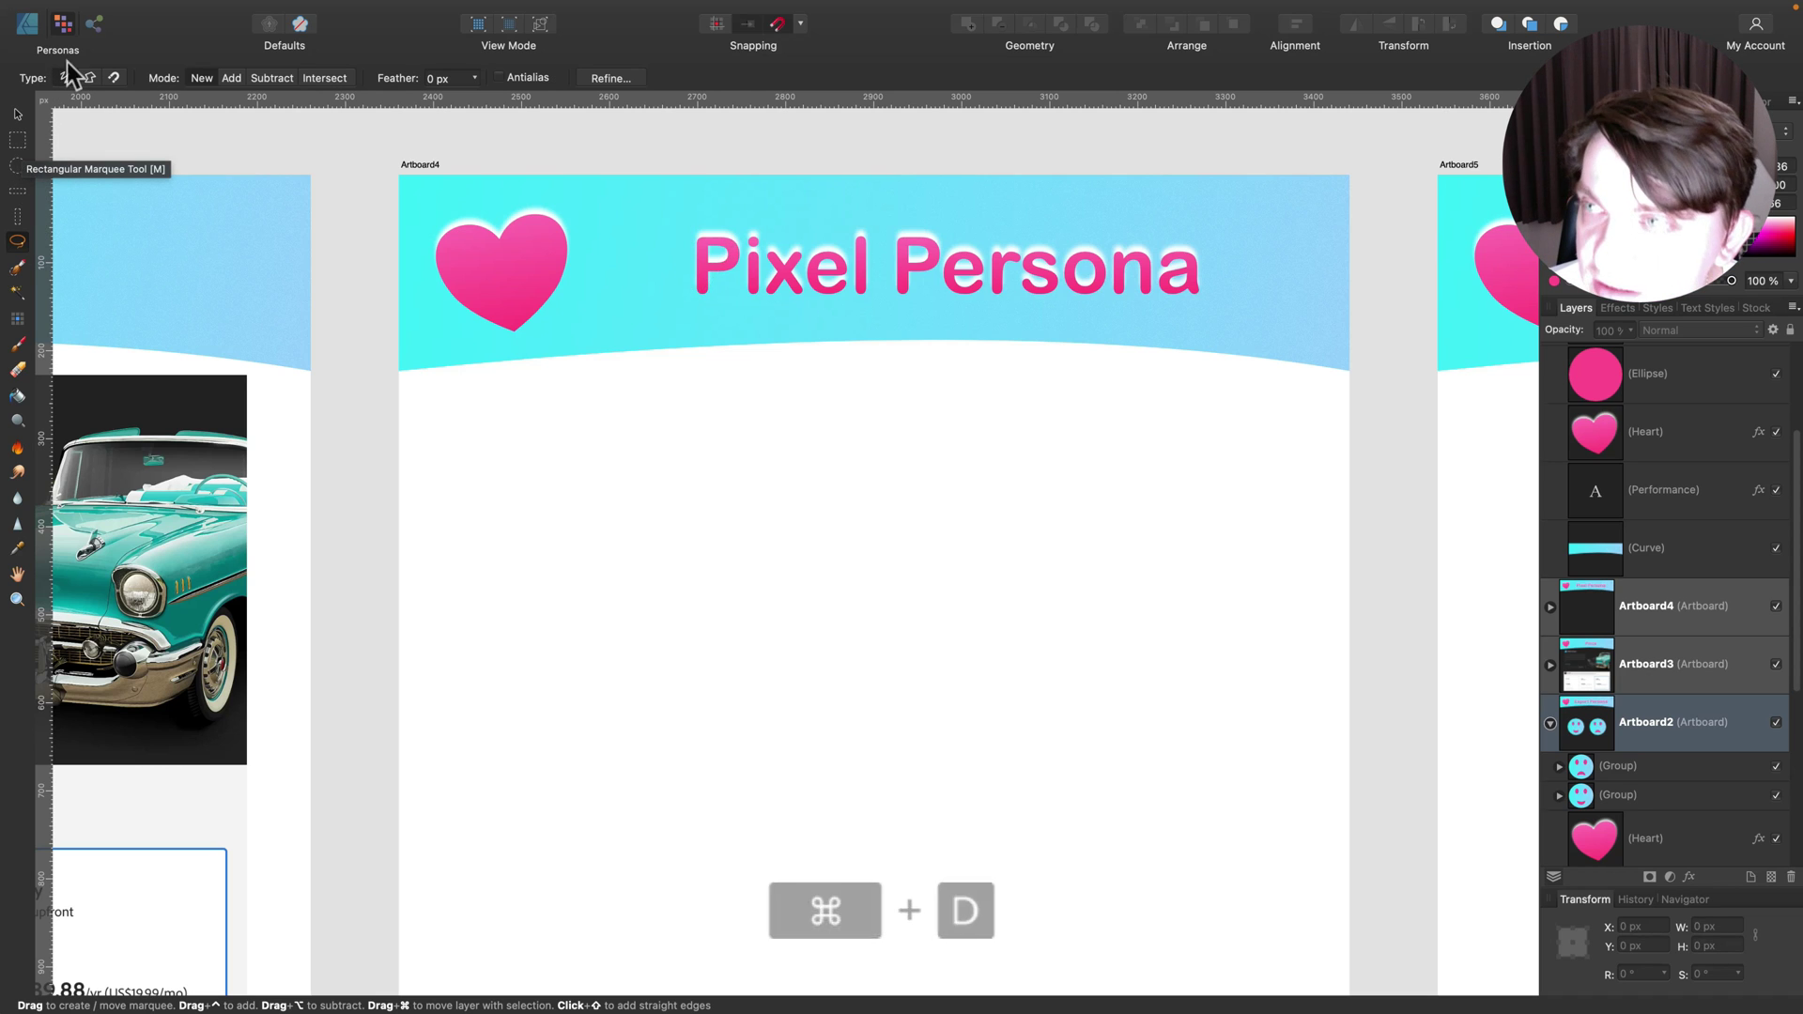
- Return to the Designer Persona and draw a pink circle about 342 px across on the Pixel Persona artboard
left_click(28, 26)
left_click(17, 446)
left_click_drag(601, 514, 922, 793)
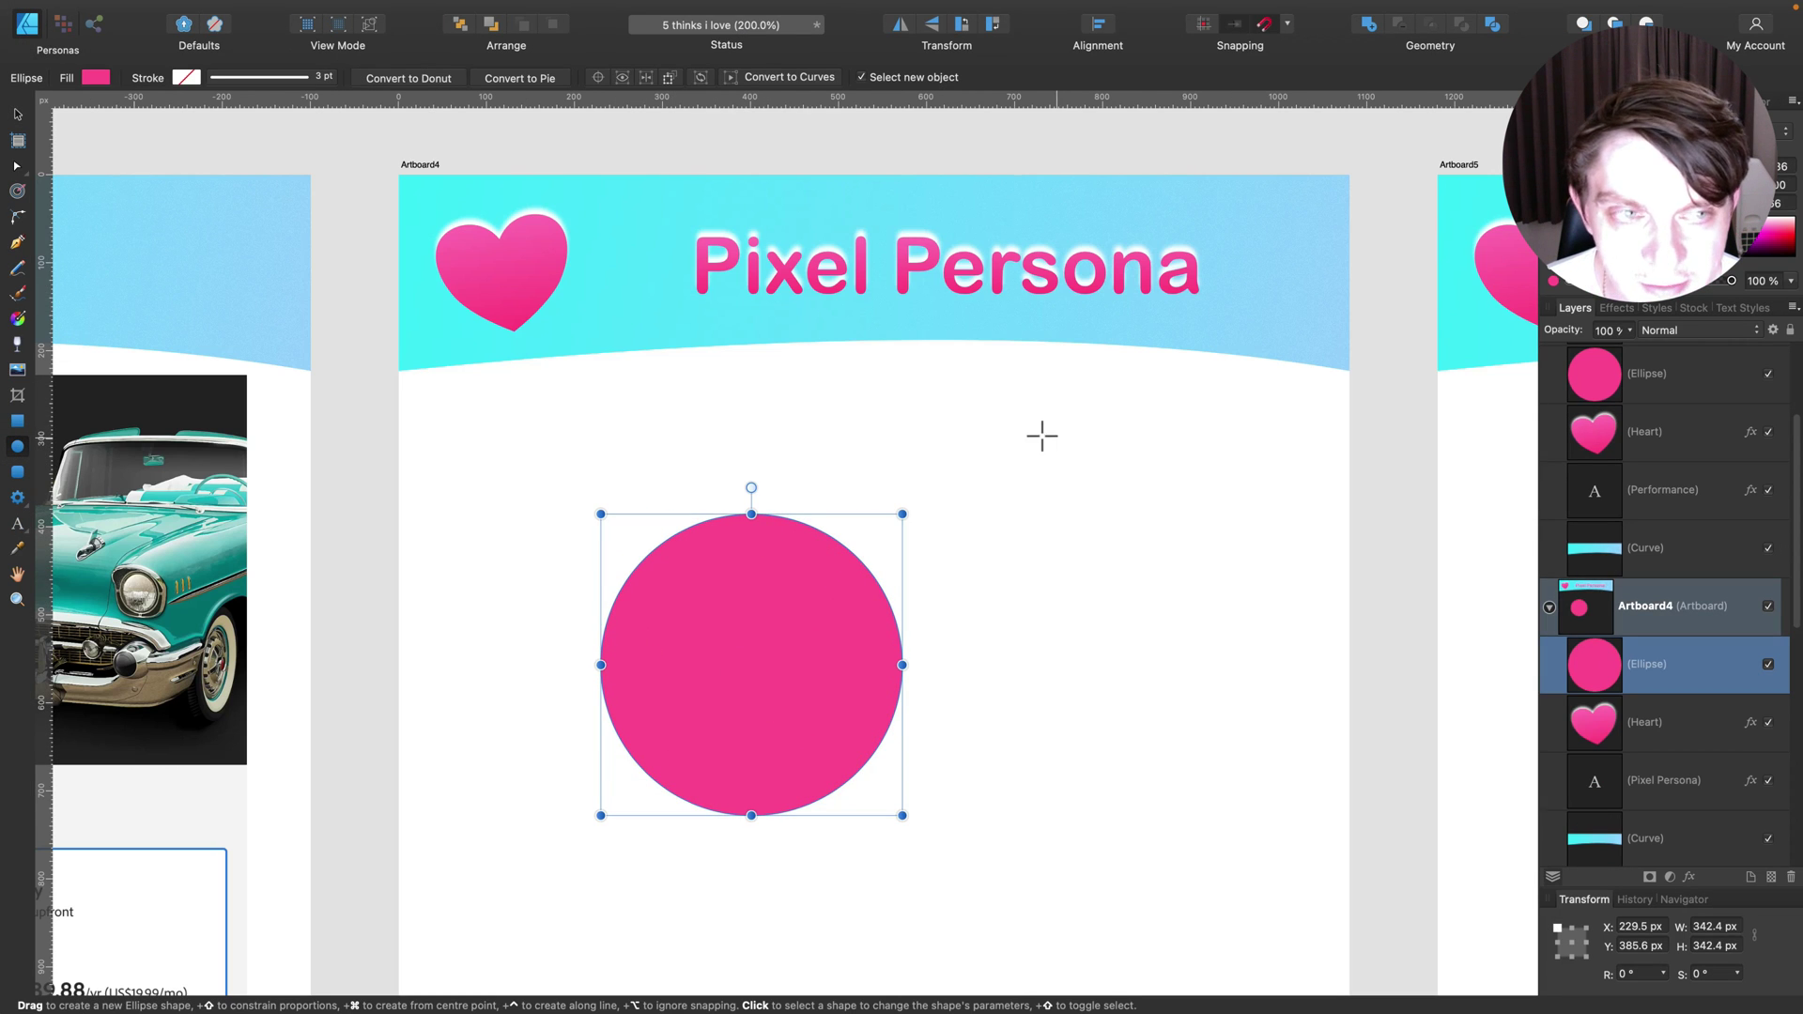
- In the Pixel Persona, paint dark blue strokes over the circle's upper right part with an 80 px textured wet-edge brush
left_click(63, 23)
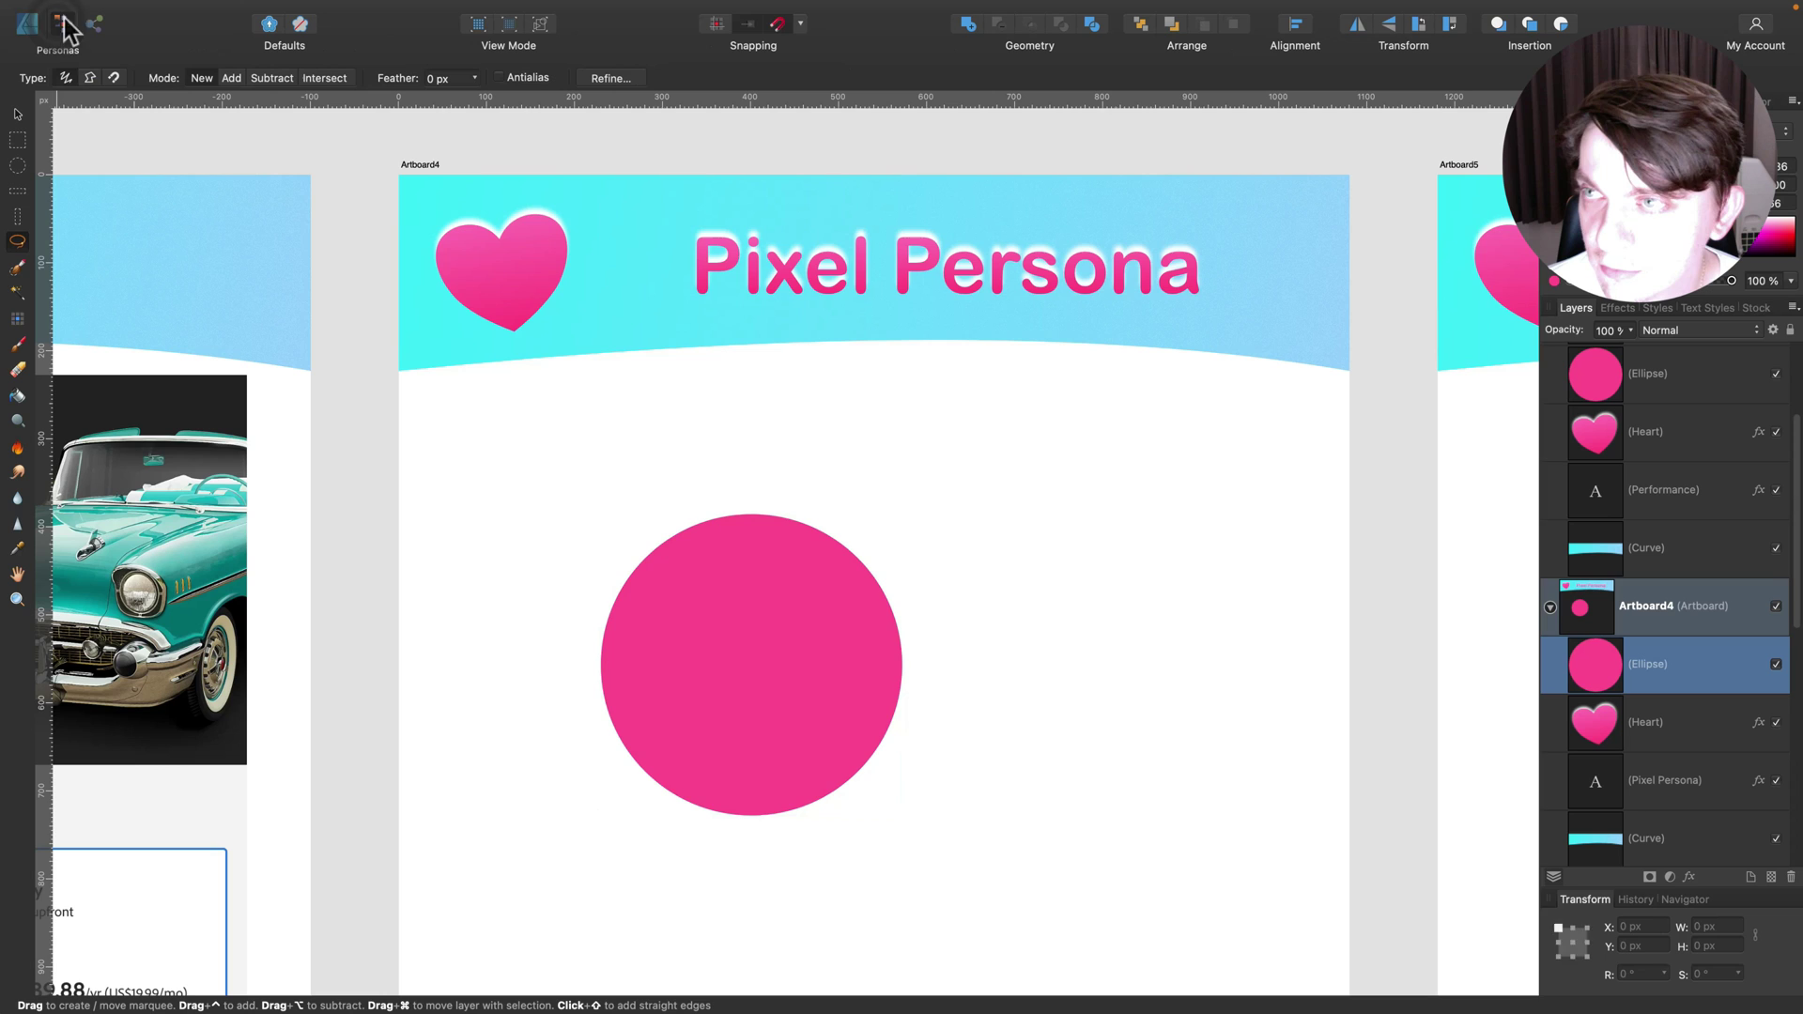
left_click(17, 346)
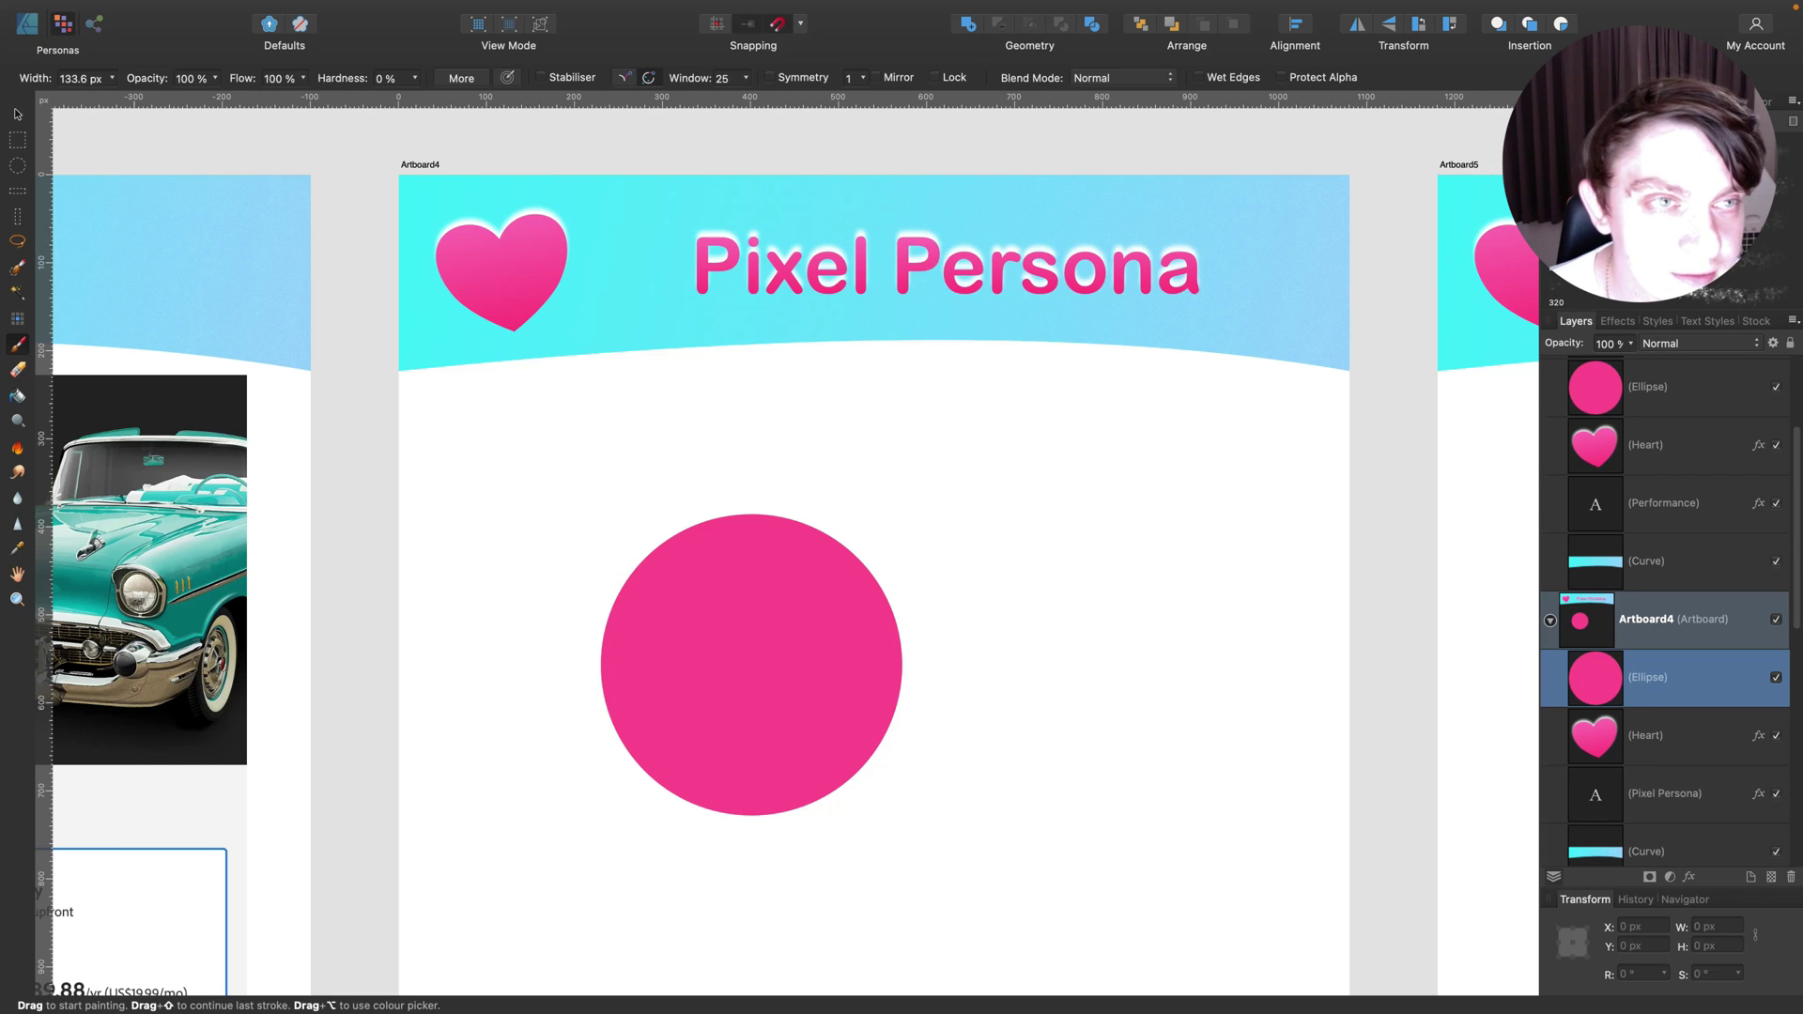
left_click(1779, 184)
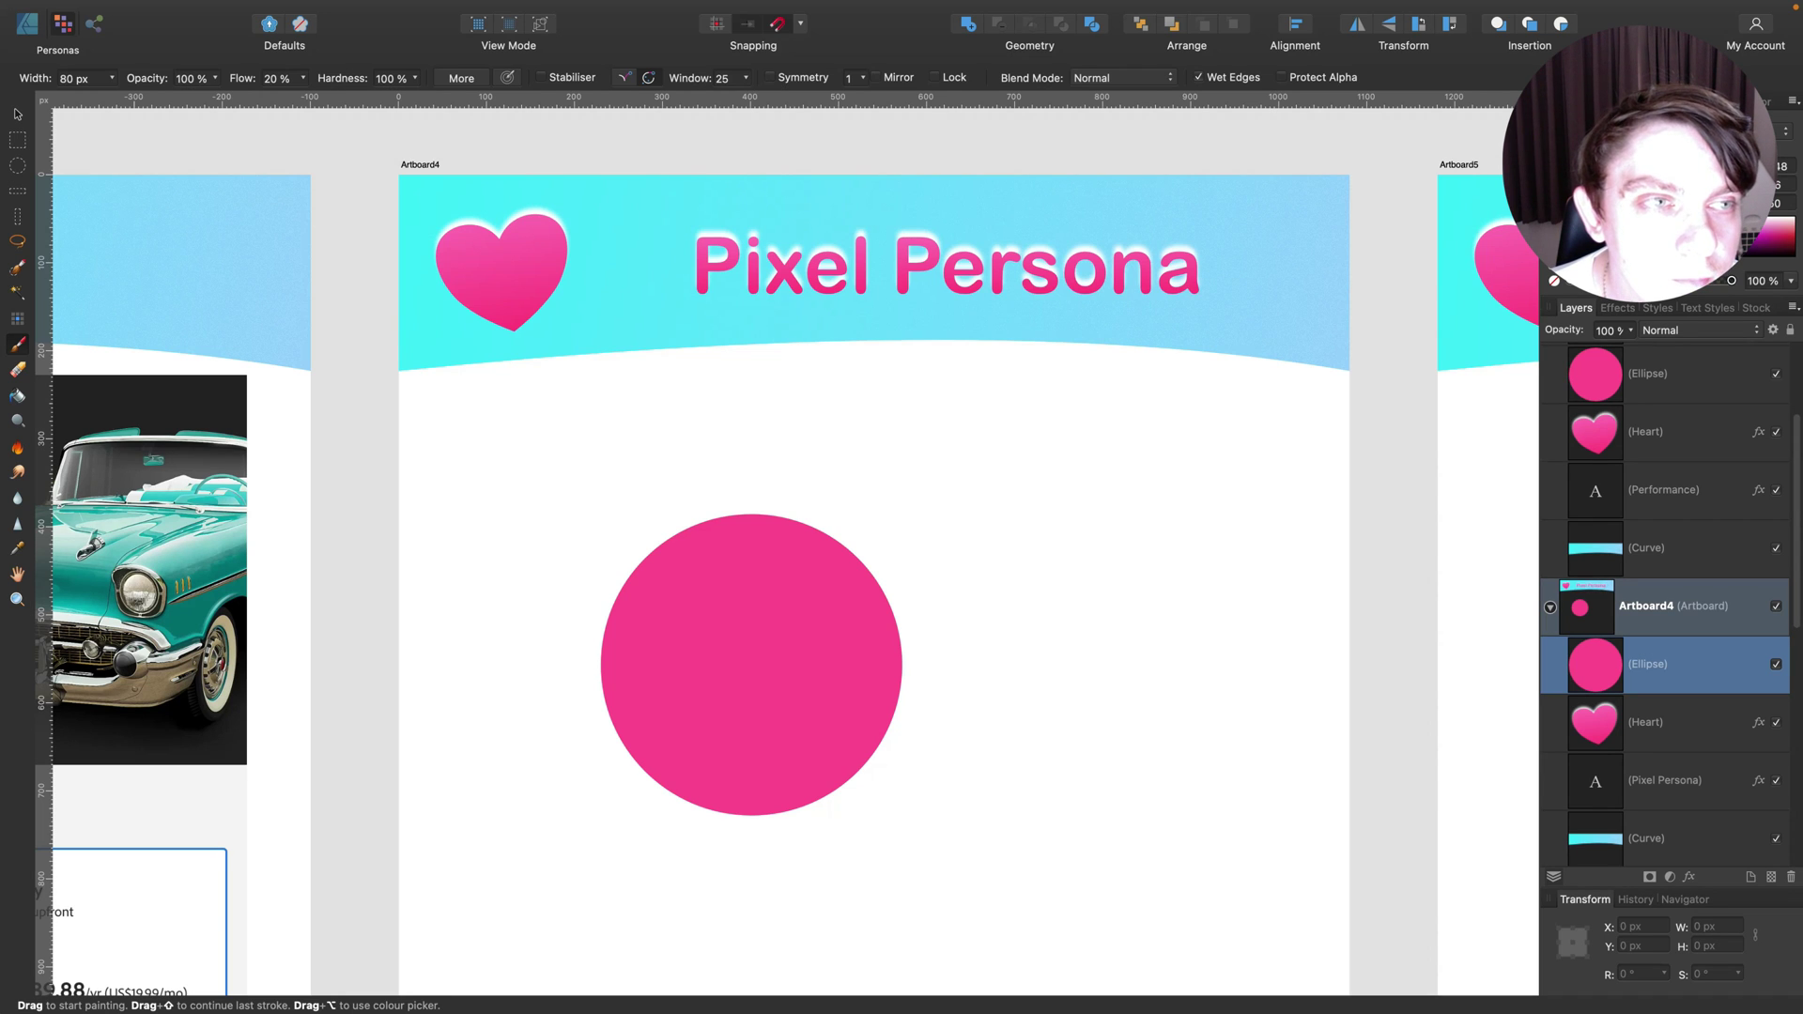
mouse_move(676, 507)
left_mouse_down()
mouse_move(789, 542)
mouse_move(841, 585)
mouse_move(883, 686)
mouse_move(770, 534)
mouse_move(678, 568)
mouse_move(831, 611)
mouse_move(687, 557)
mouse_move(621, 607)
mouse_move(719, 523)
mouse_move(755, 532)
mouse_move(850, 628)
mouse_move(903, 736)
mouse_move(774, 606)
mouse_move(671, 610)
mouse_move(766, 626)
mouse_move(851, 733)
mouse_move(689, 605)
mouse_move(645, 593)
mouse_move(544, 591)
left_mouse_up()
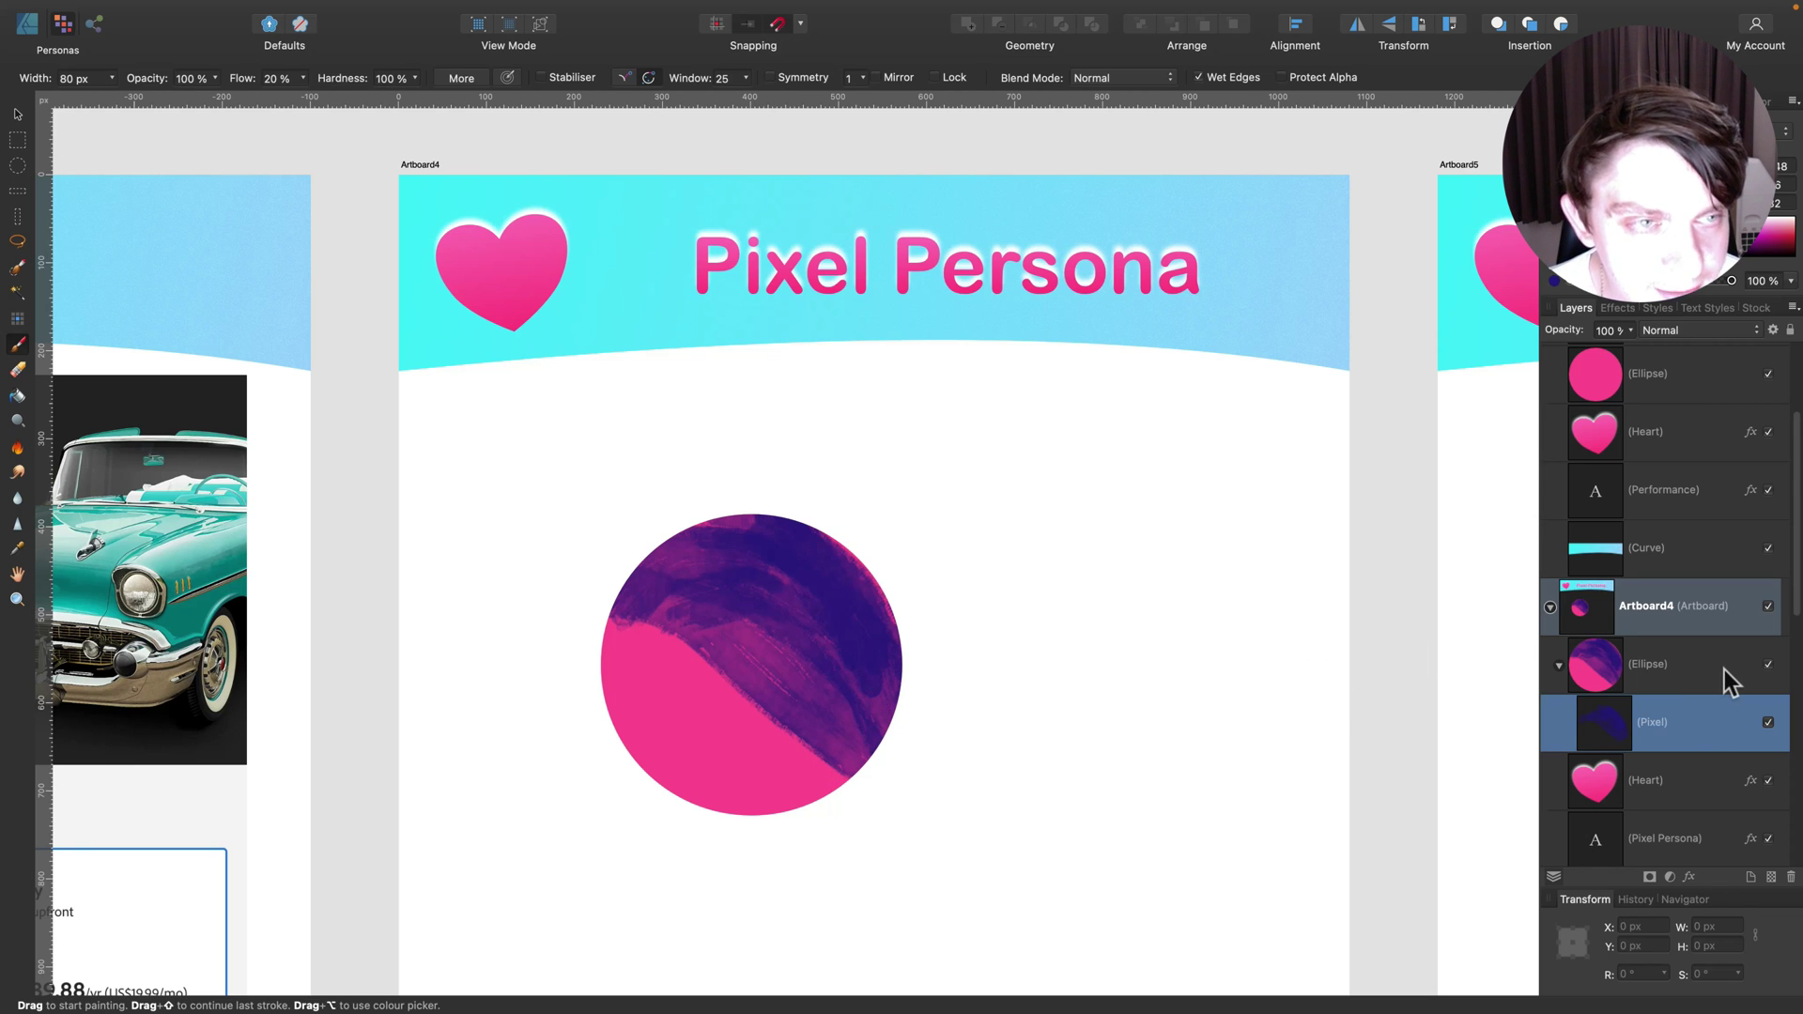
- Inspect the pixel layer nested inside the painted ellipse, toggling its visibility to compare the circle with and without the paint
left_click(1690, 669)
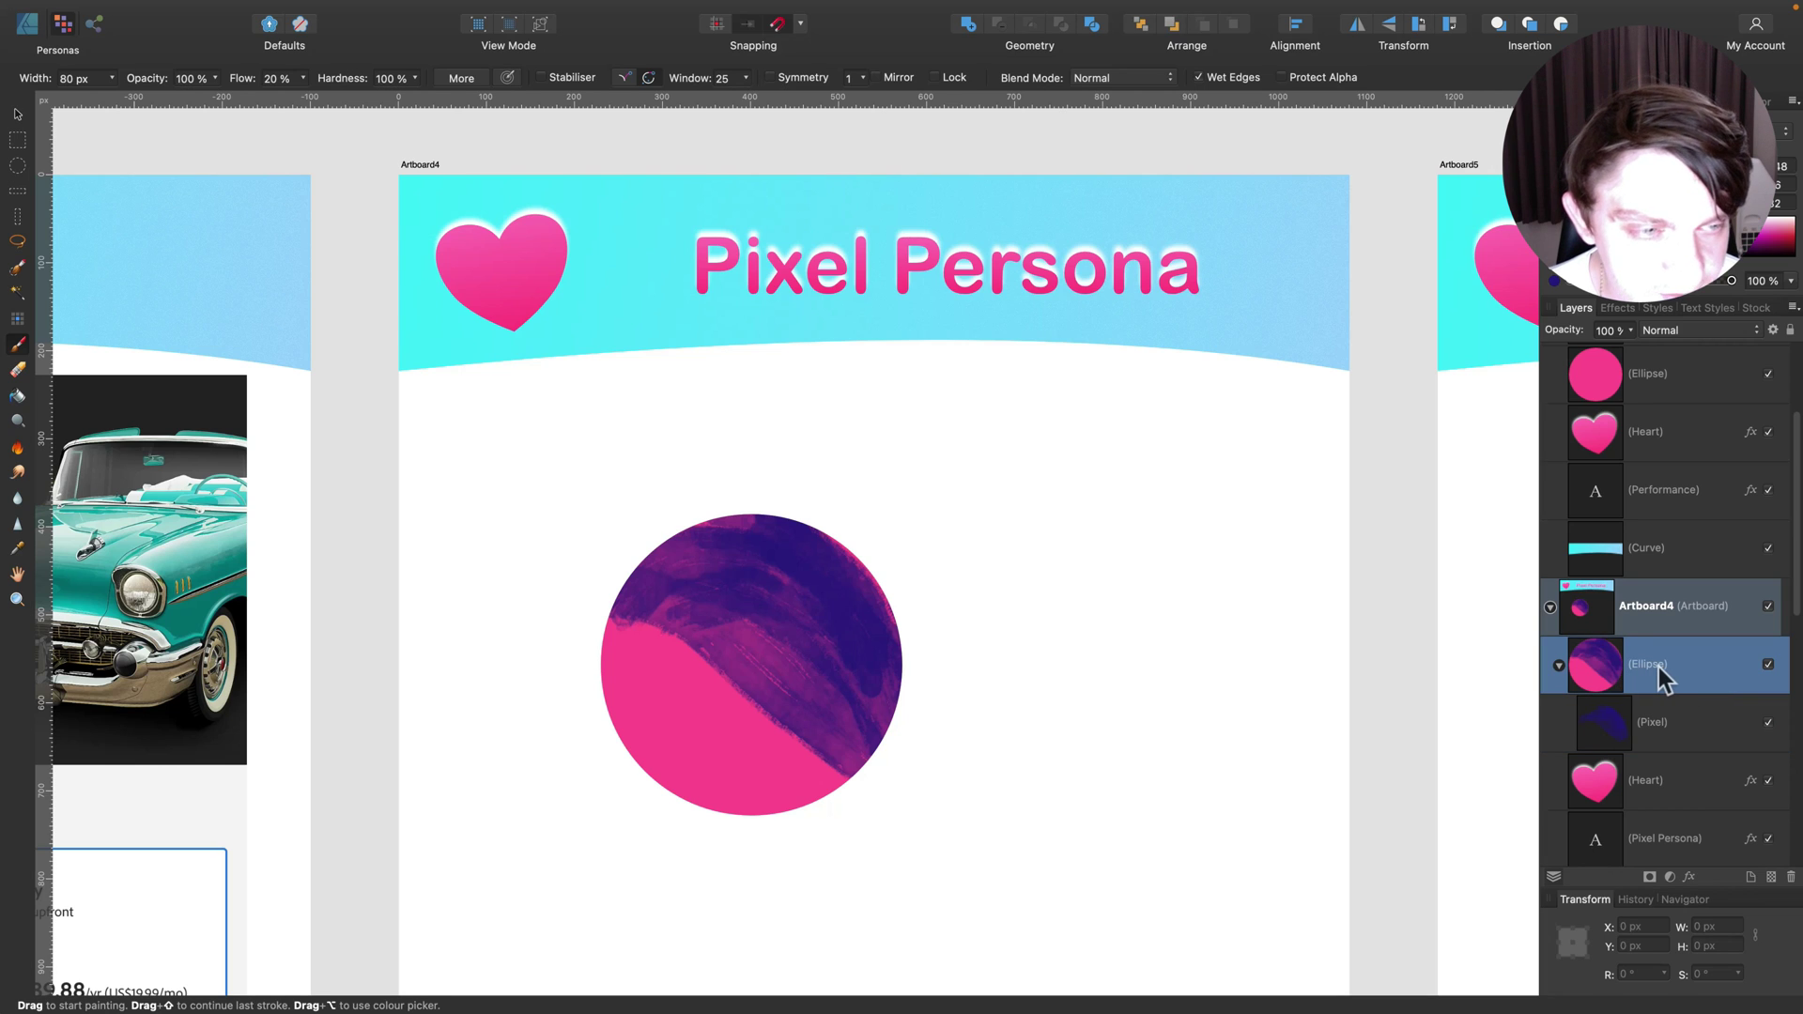
left_click(1689, 714)
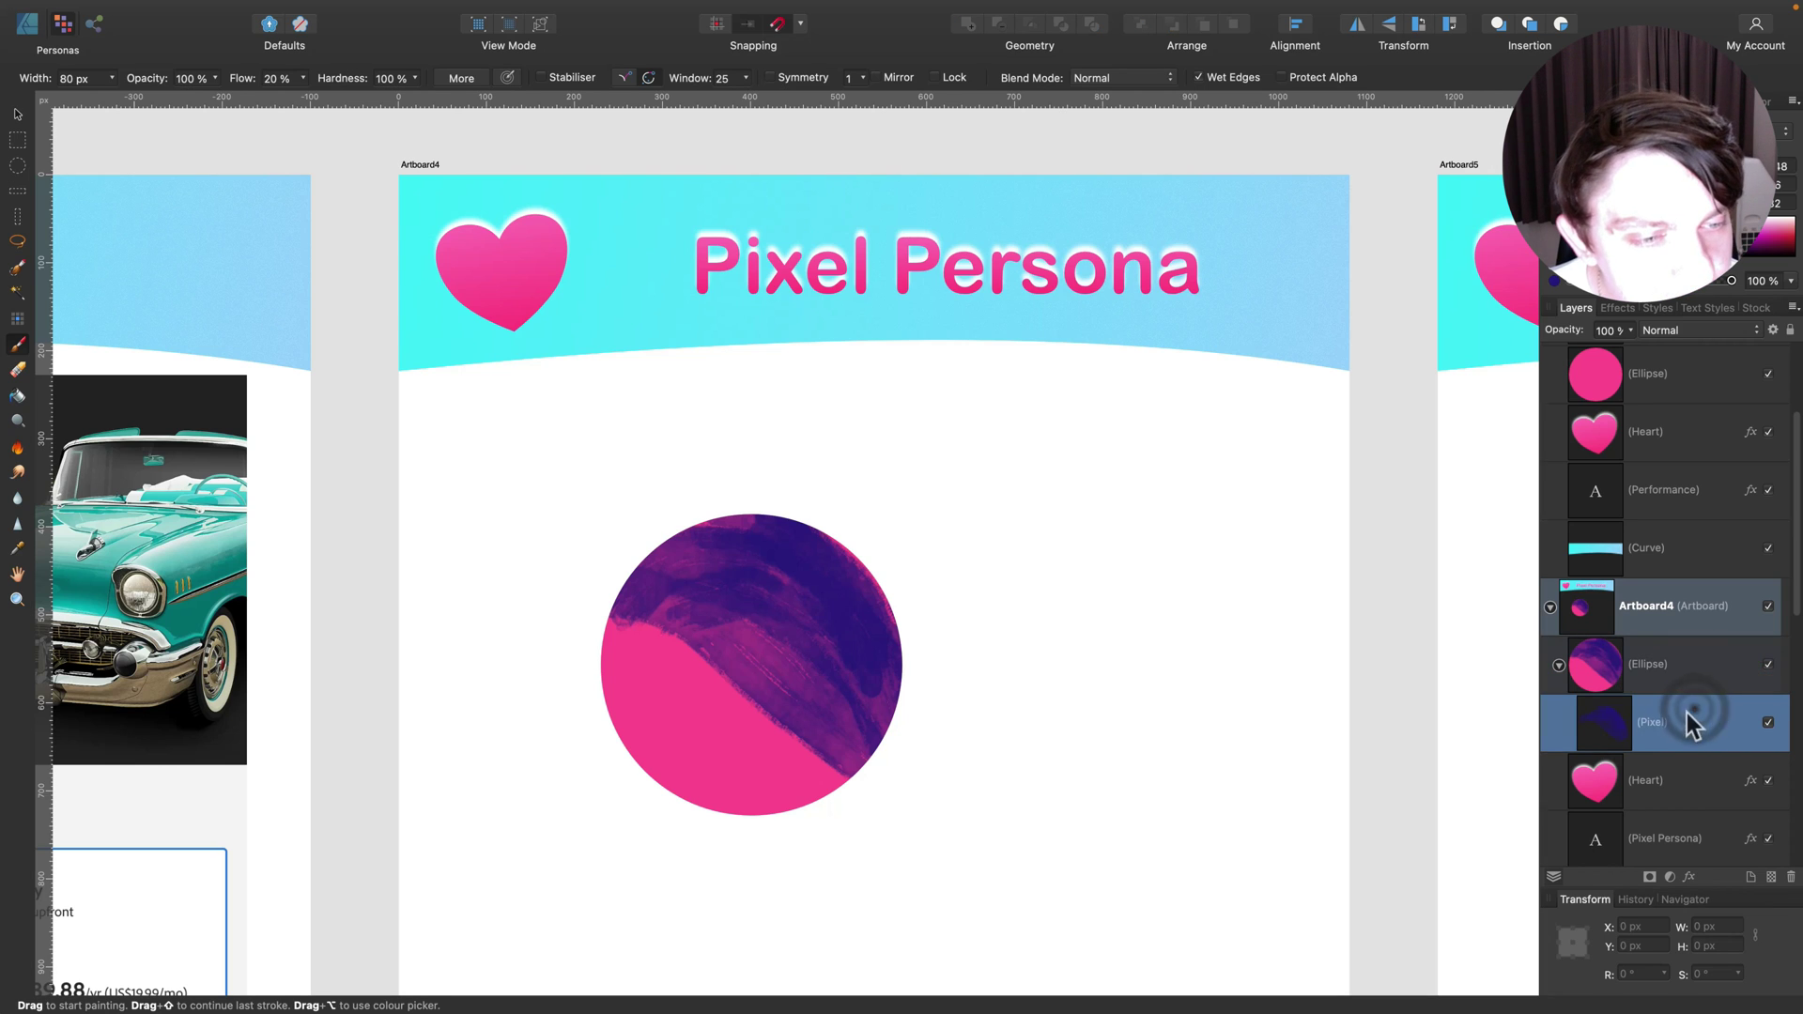
left_click(1768, 723)
left_click(1769, 722)
left_click(1769, 722)
left_click(1769, 722)
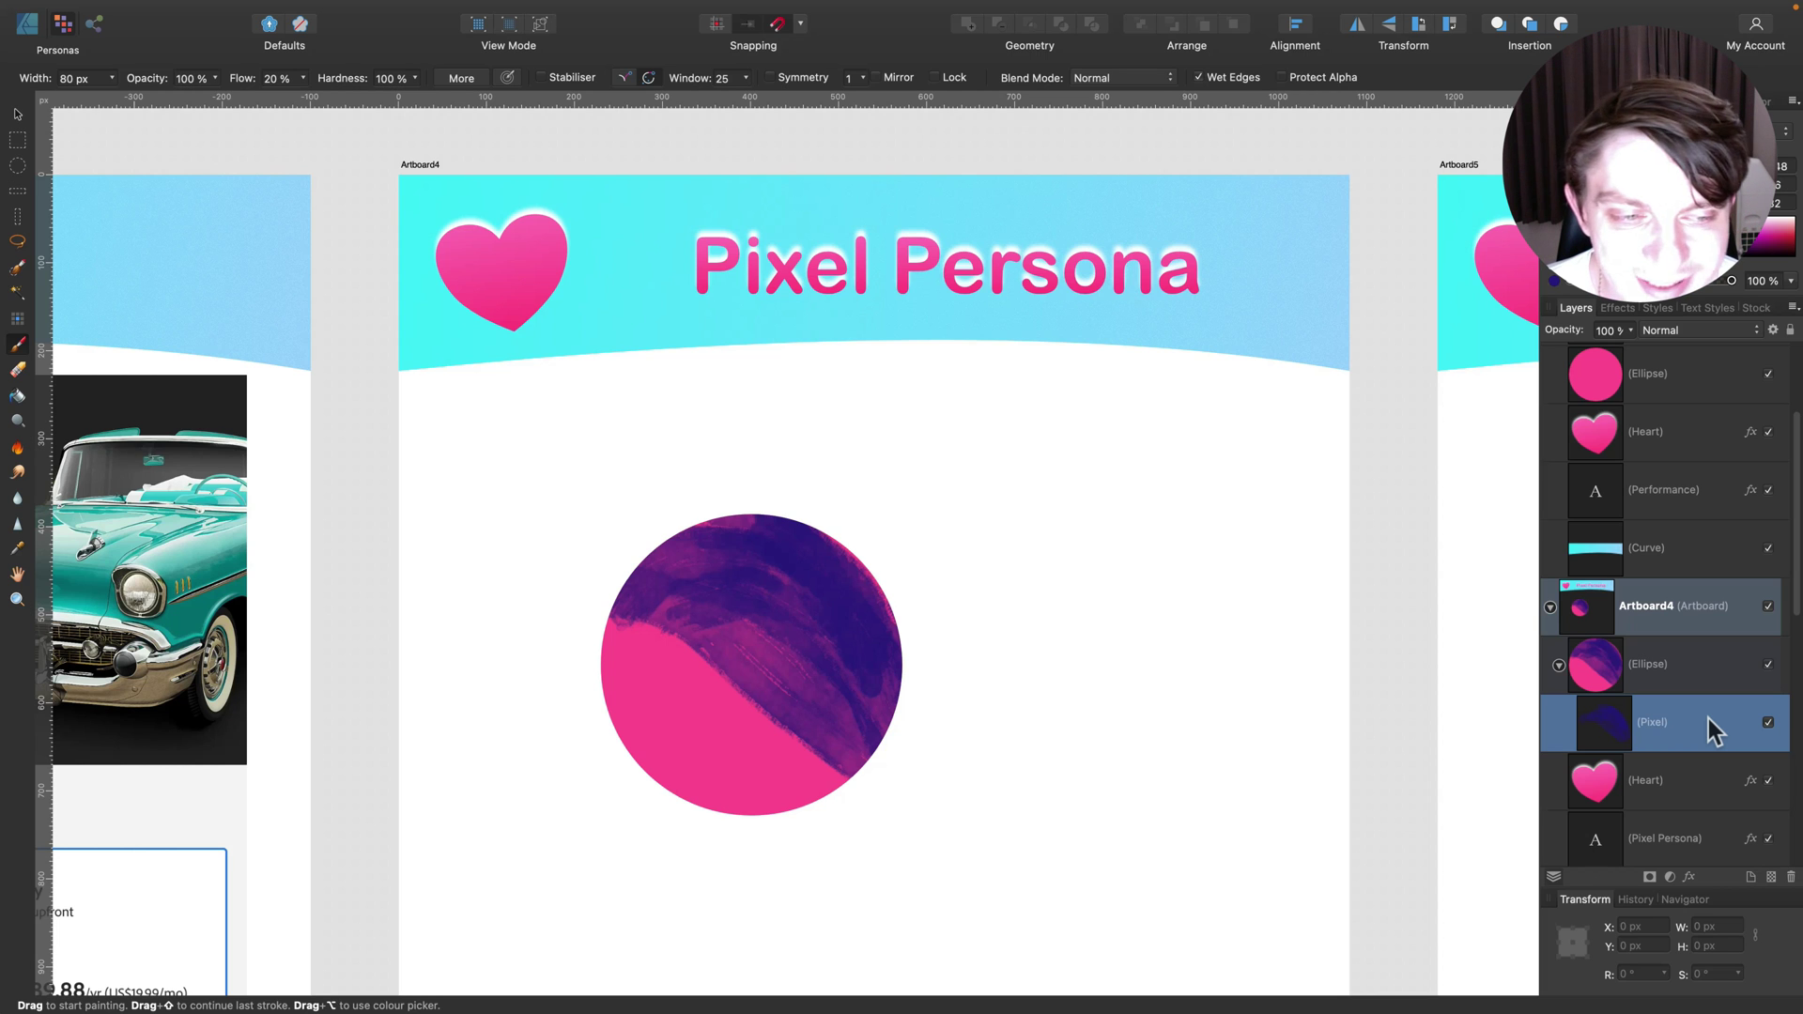
- Go to the Performance artboard, return to the Designer Persona with the Move Tool and deselect everything
scroll(1193, 476, "right", 10)
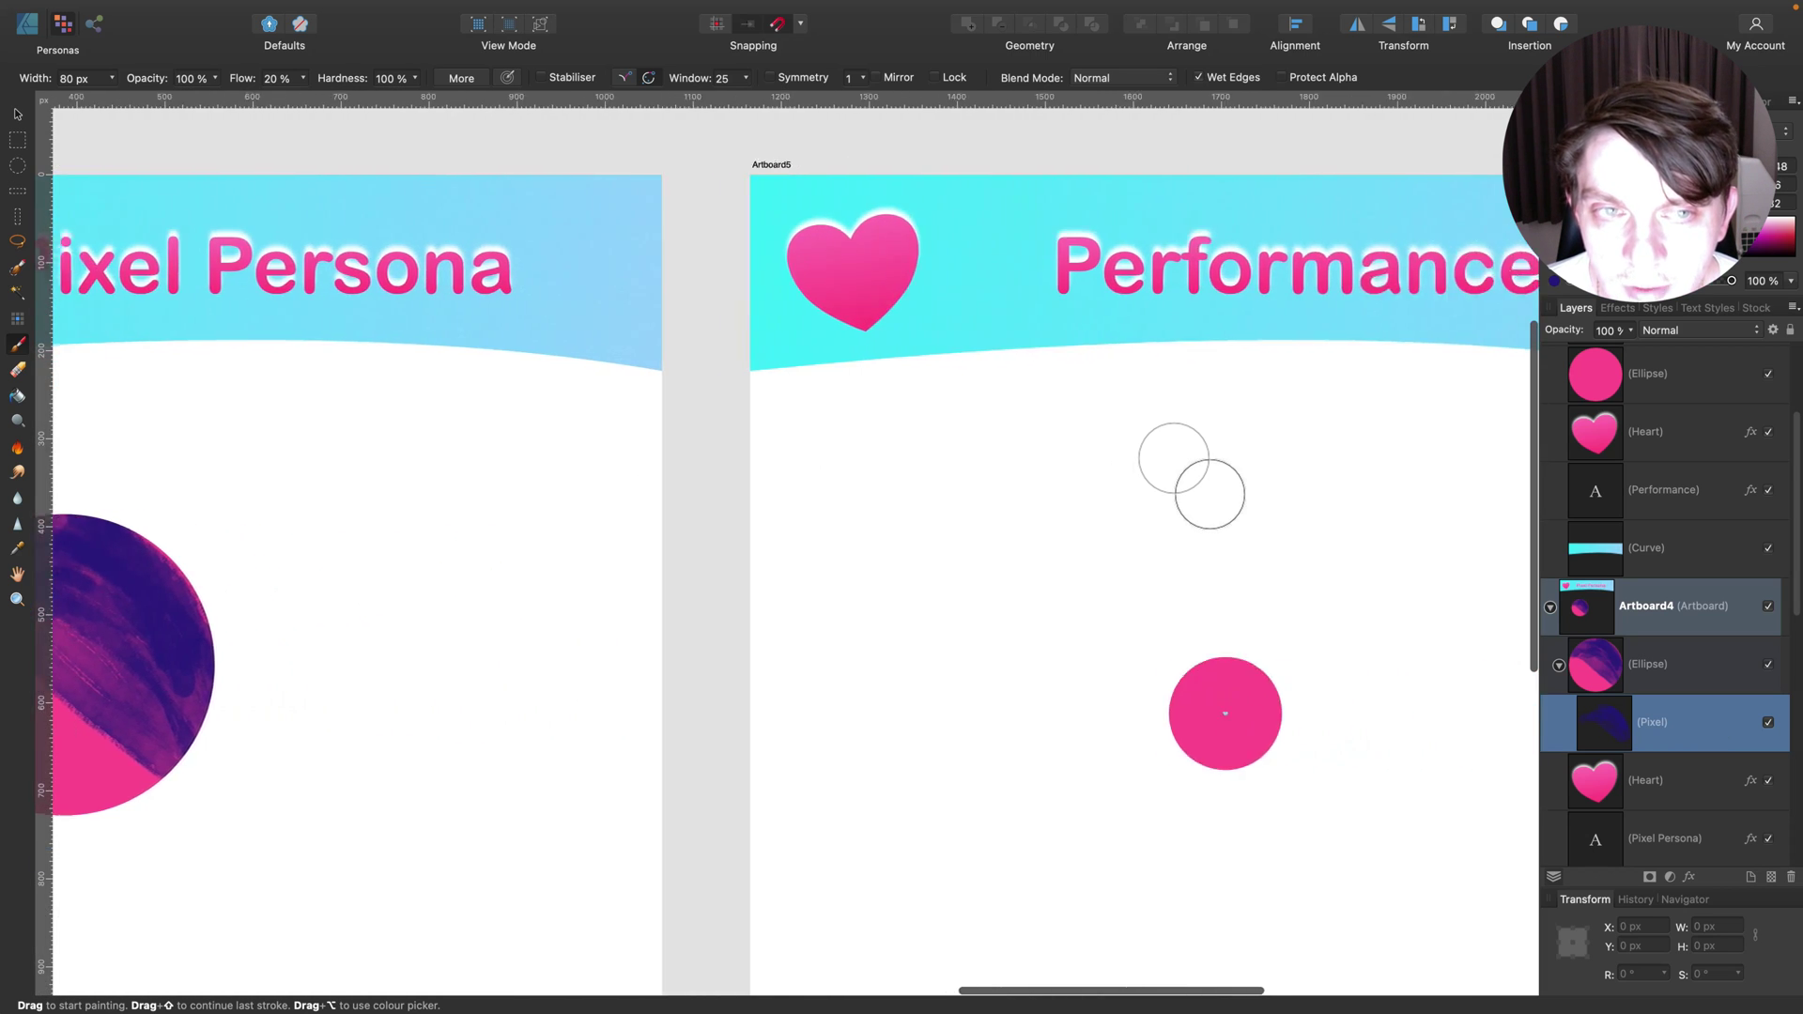
scroll(1193, 476, "right", 5)
scroll(1193, 476, "down", 2)
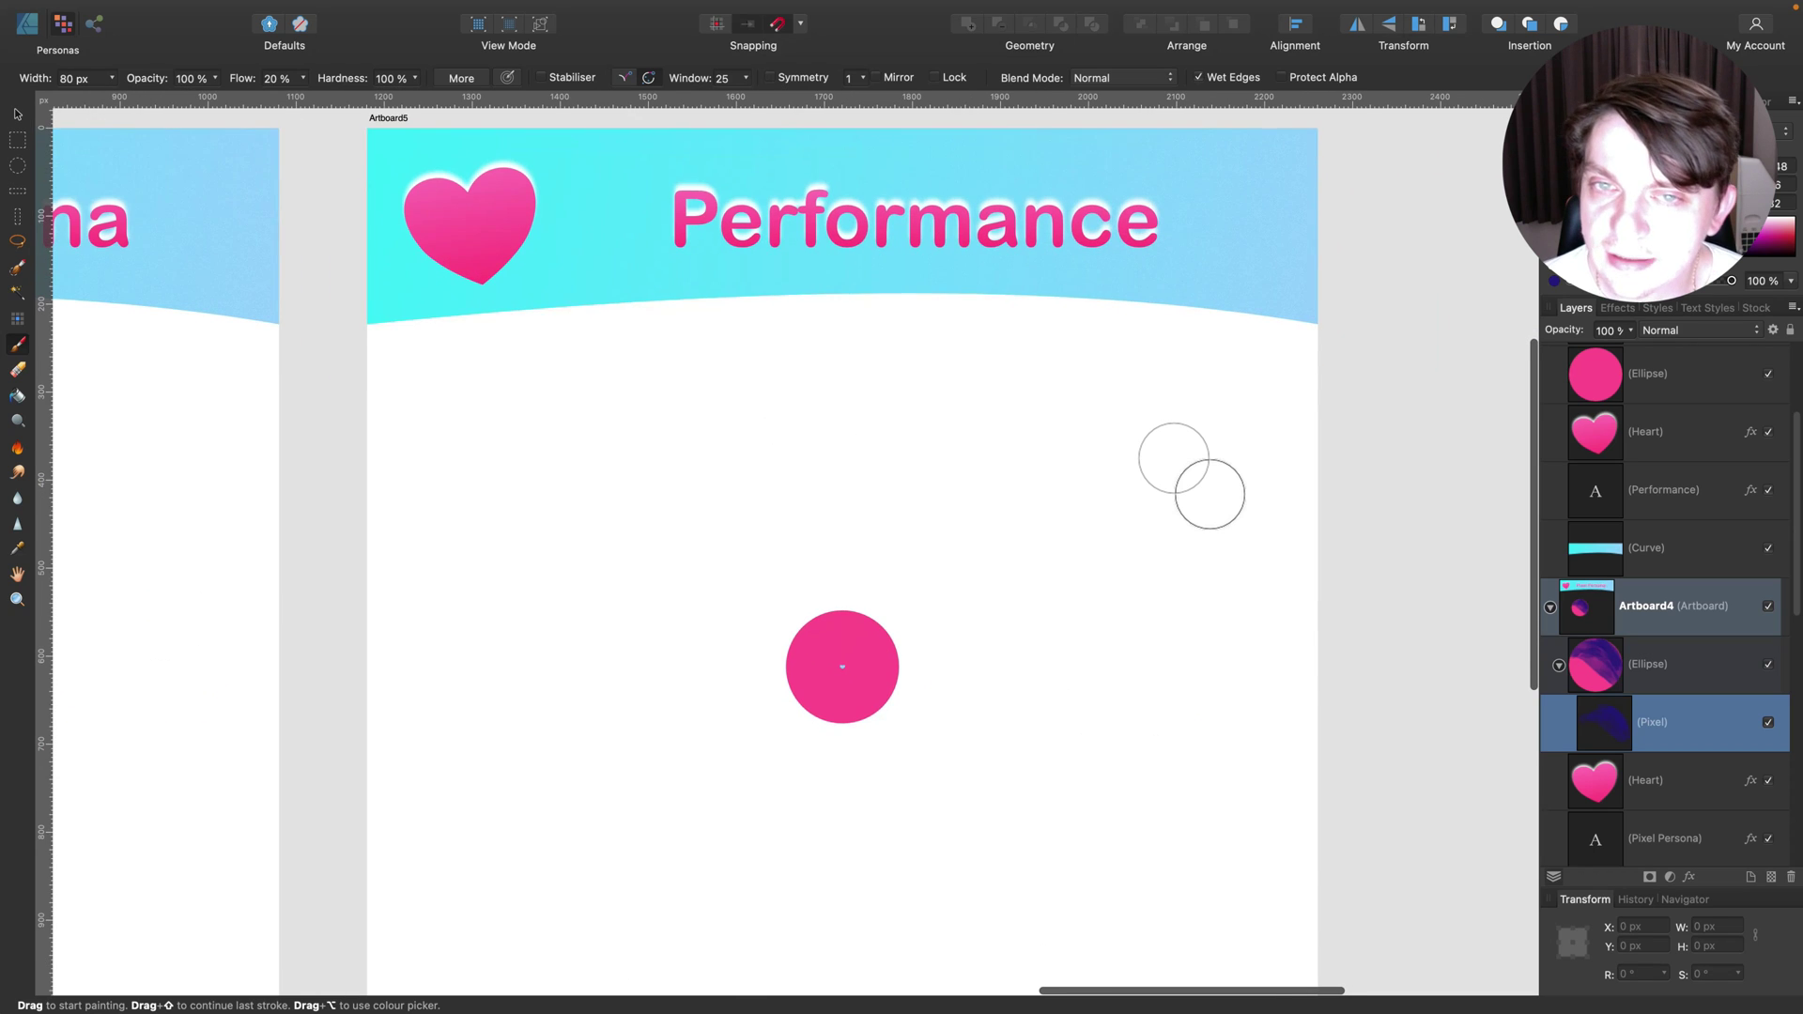
left_click(27, 24)
left_click(18, 114)
left_click(1375, 411)
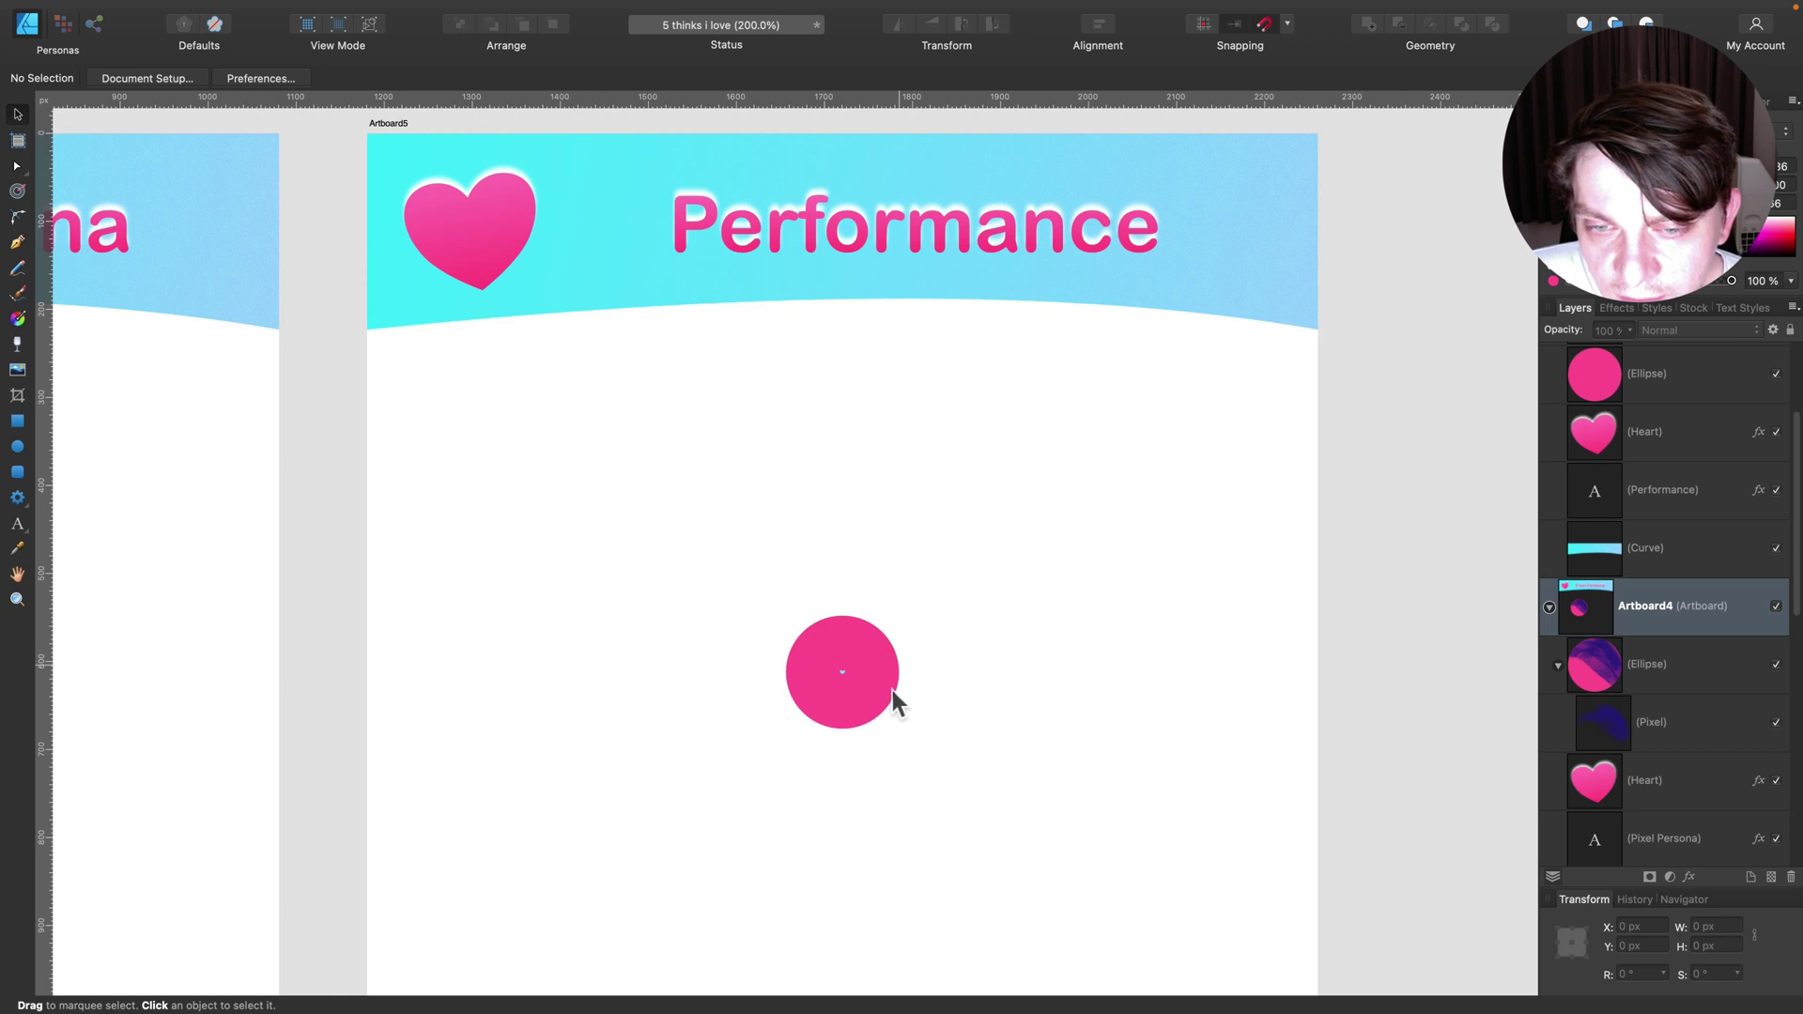
- Zoom deep into the small pink circle on the Performance artboard, examining the blue heart at its centre and the tiny star inside it
scroll(944, 494, "down", 3)
scroll(944, 494, "up", 1)
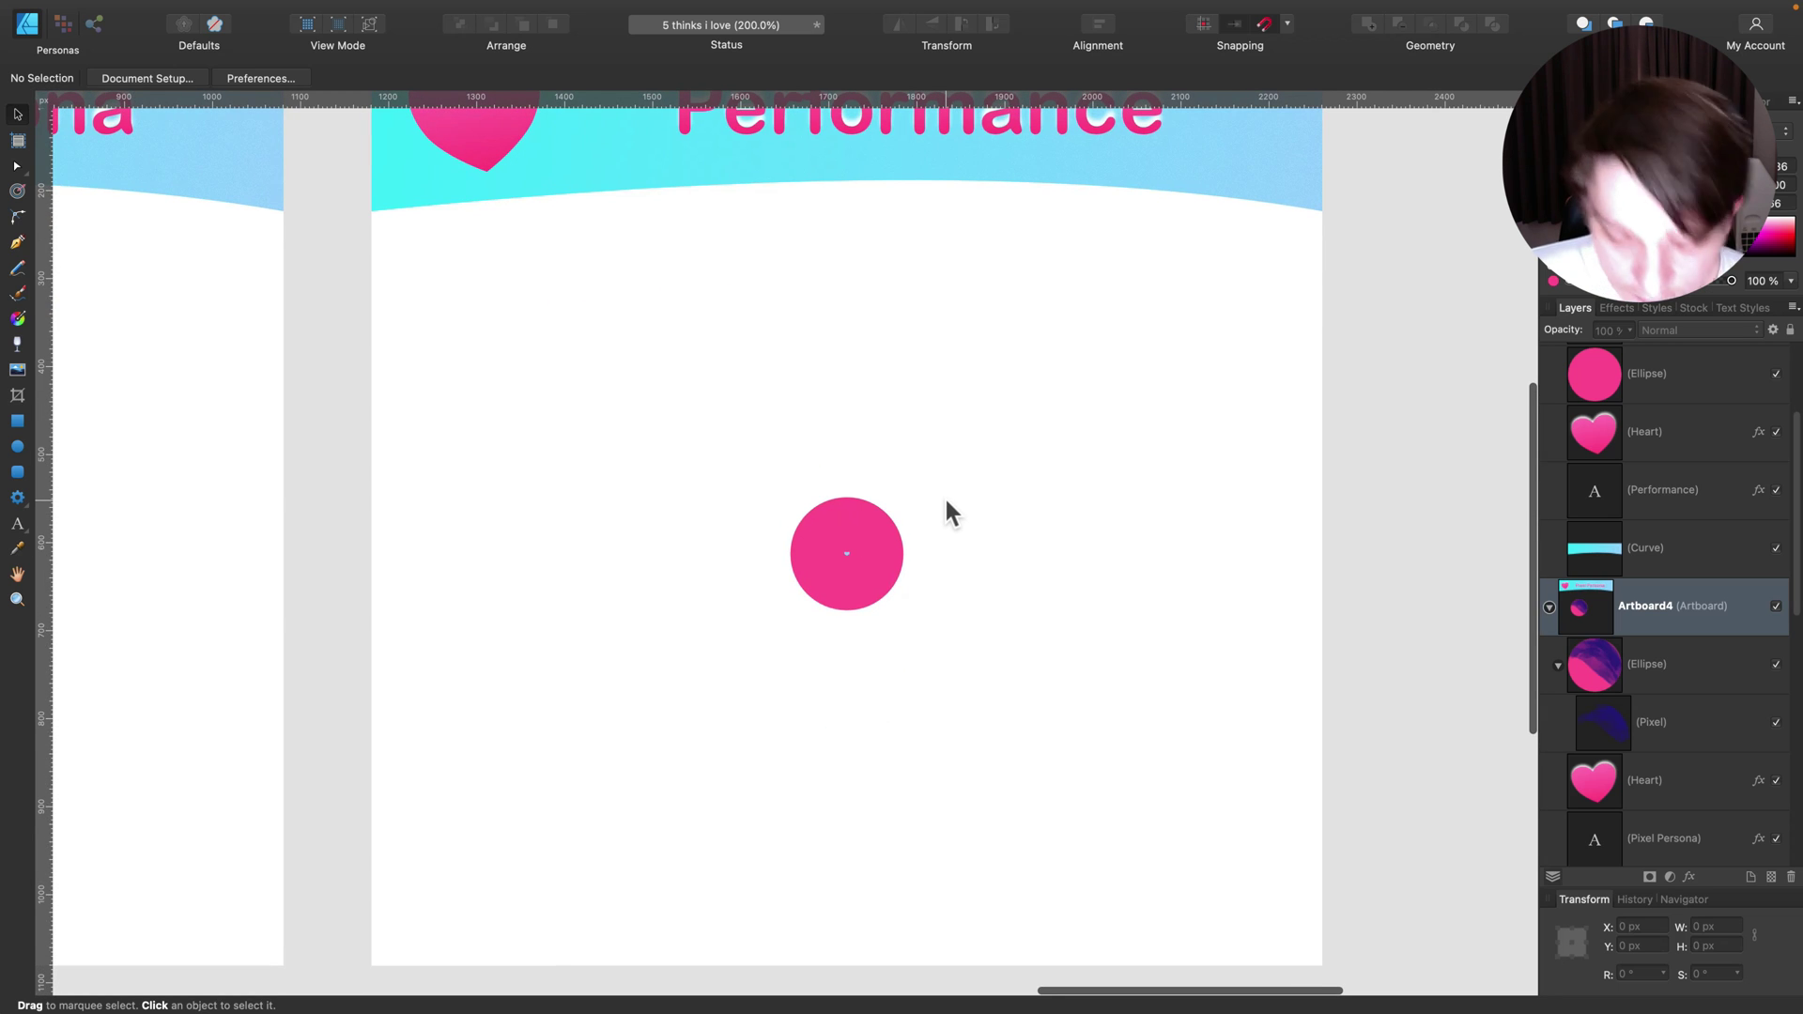
key("super+equal")
key("super+equal")
key("super+equal")
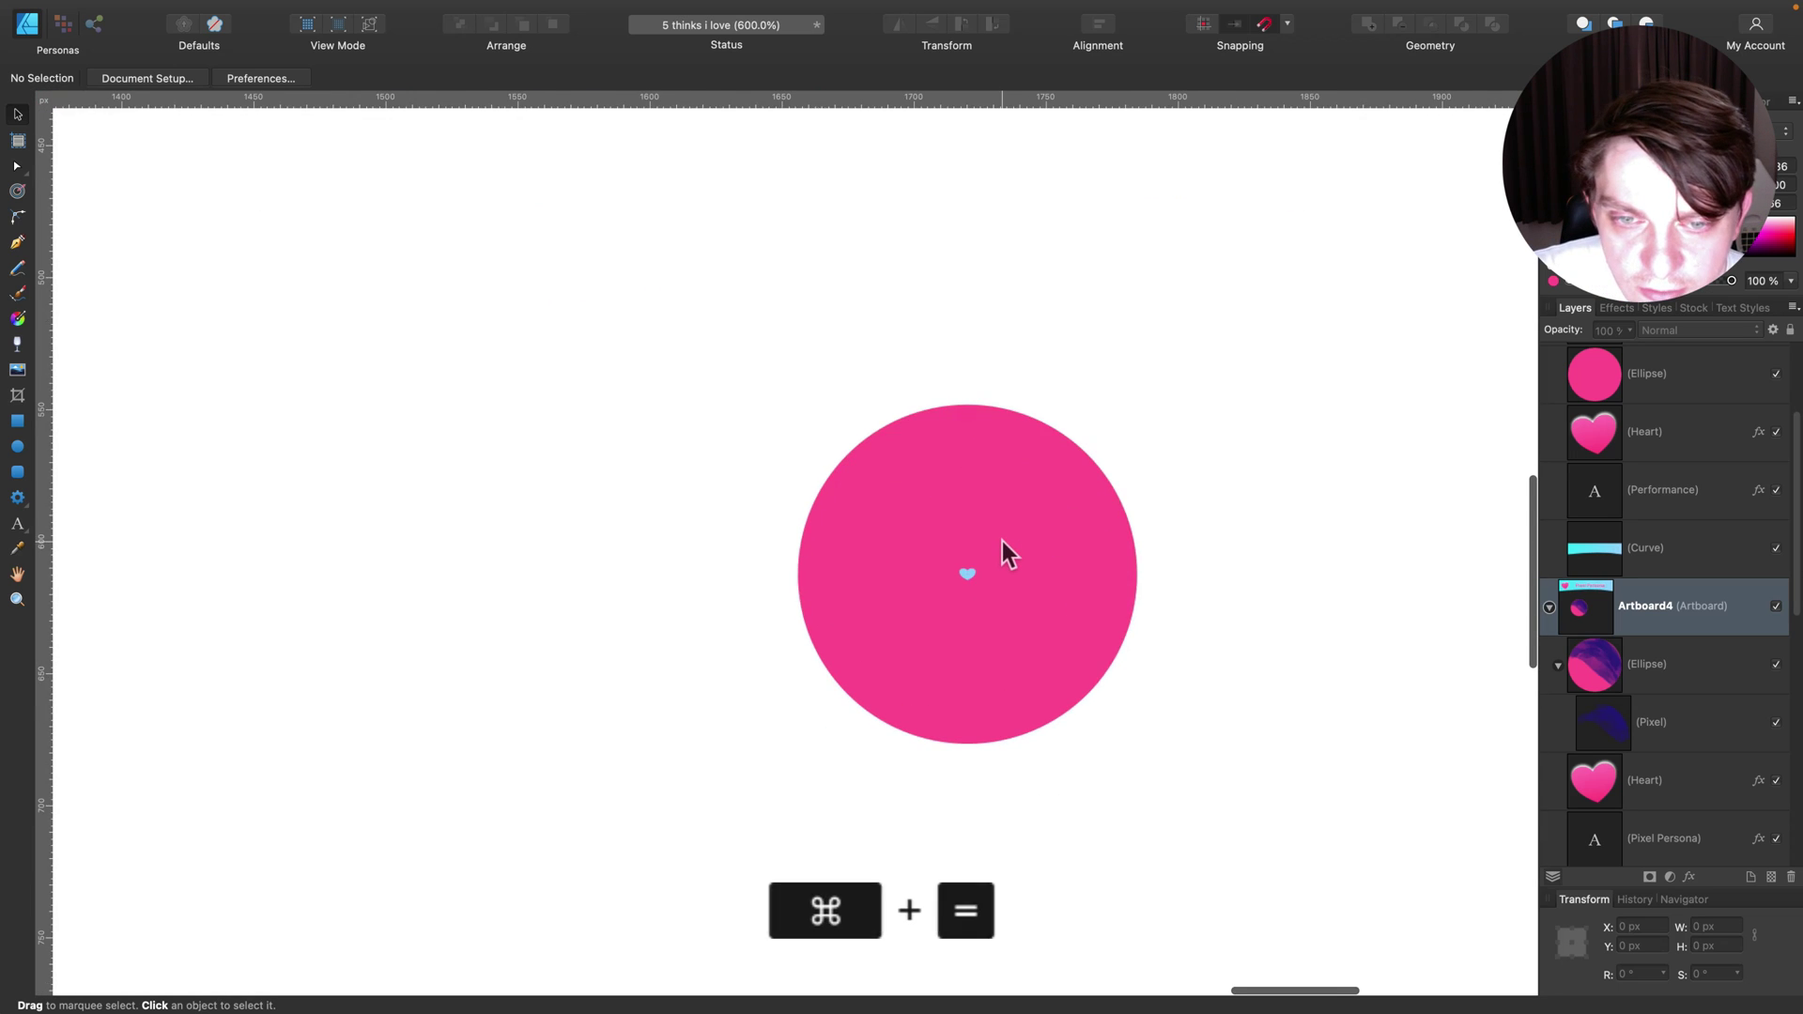
key("super+equal")
key("super+equal")
key("super+equal")
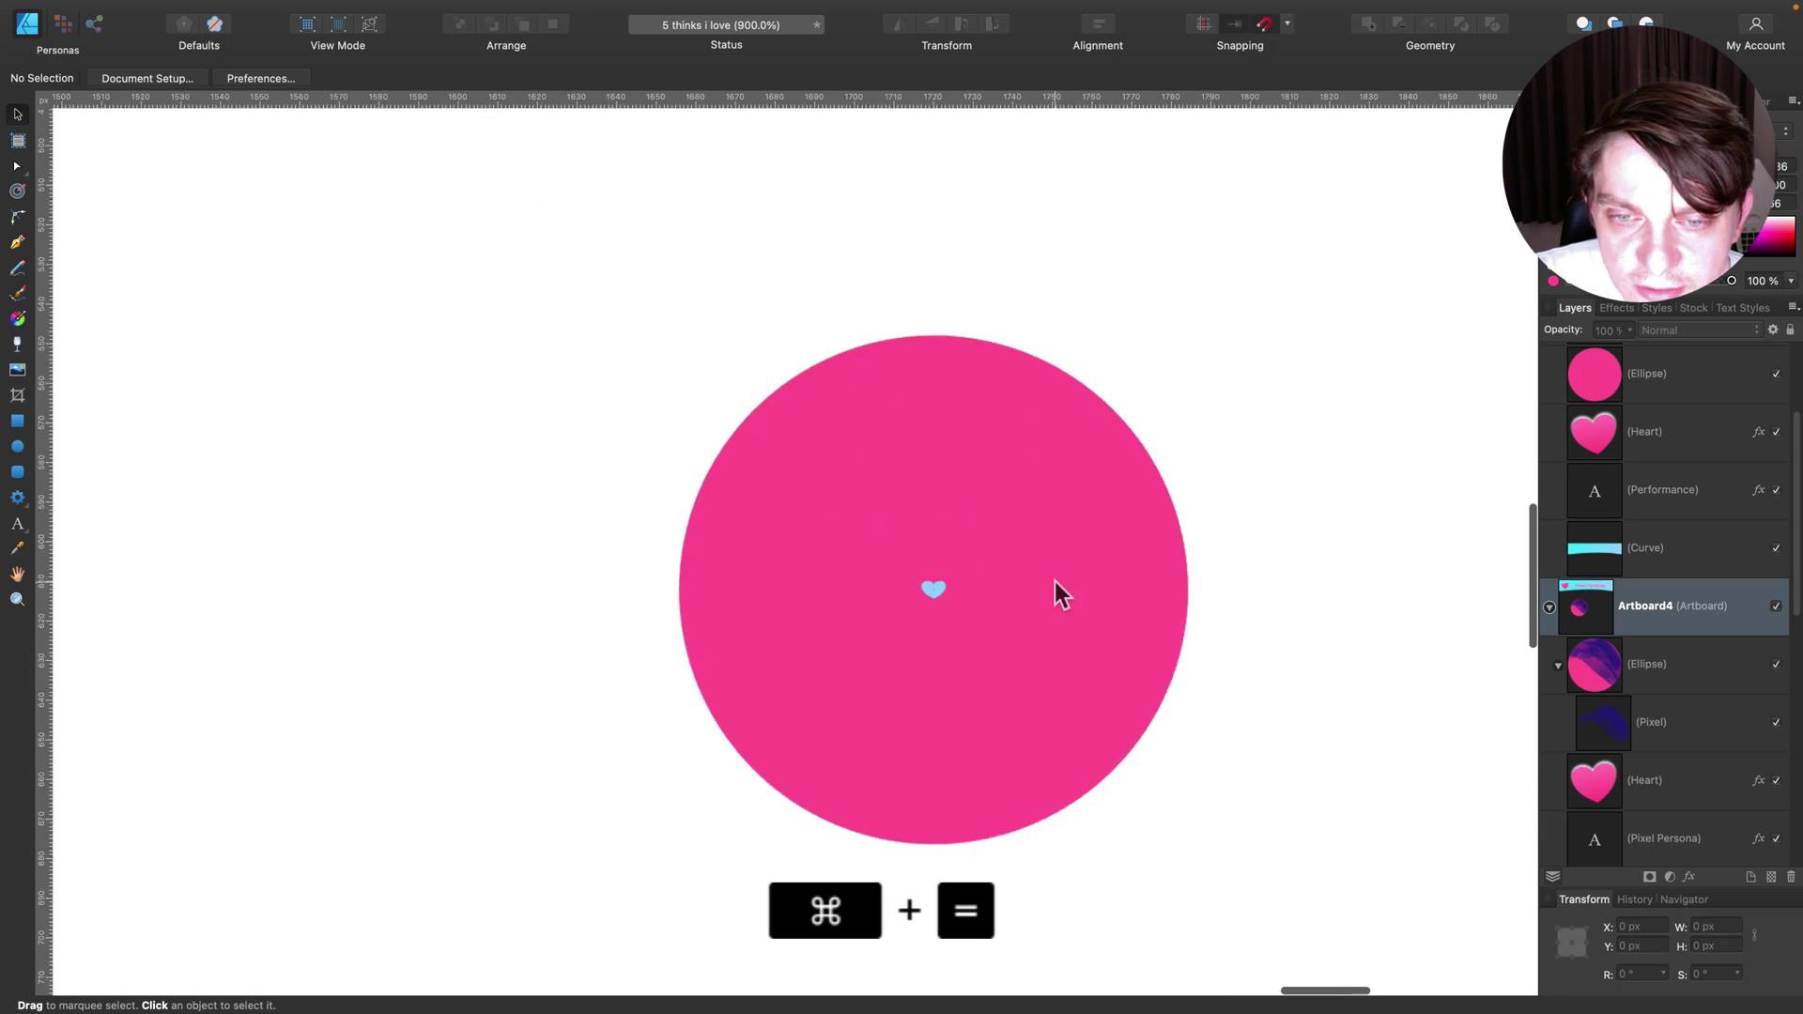
key("super+equal")
key("super+equal")
key("super+equal")
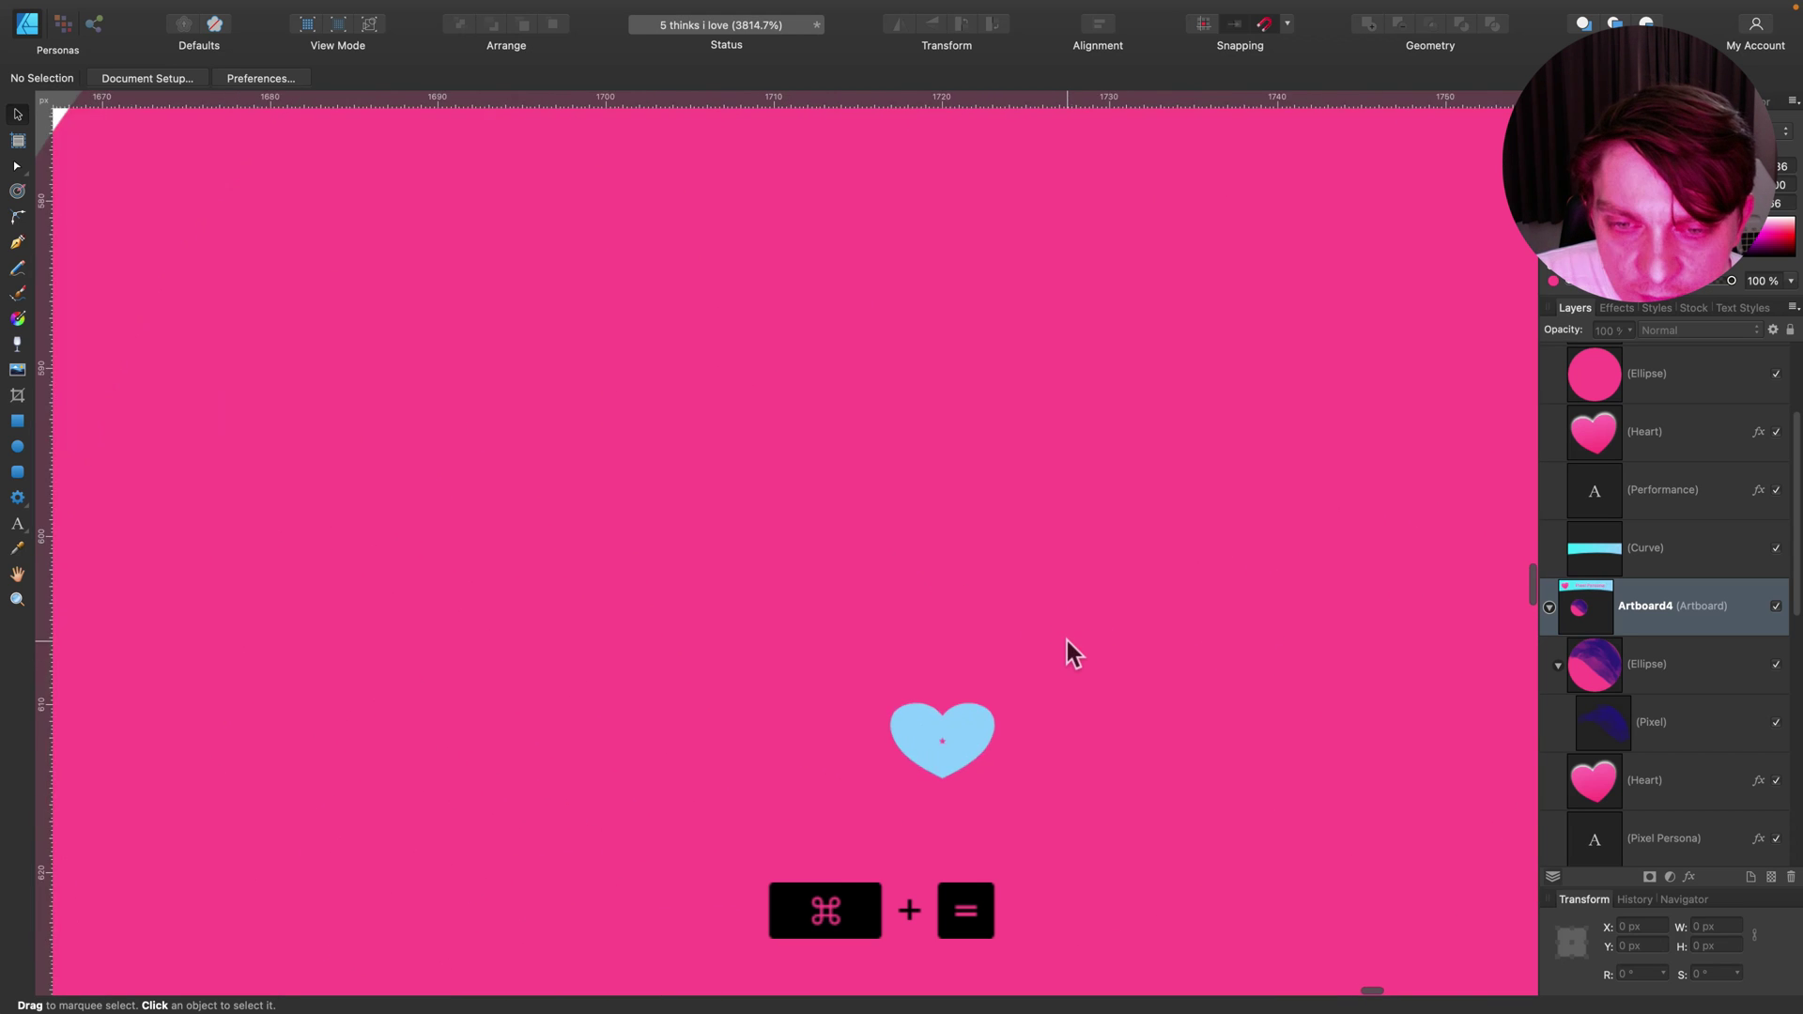
key("super+equal")
key("super+equal")
key("super+equal")
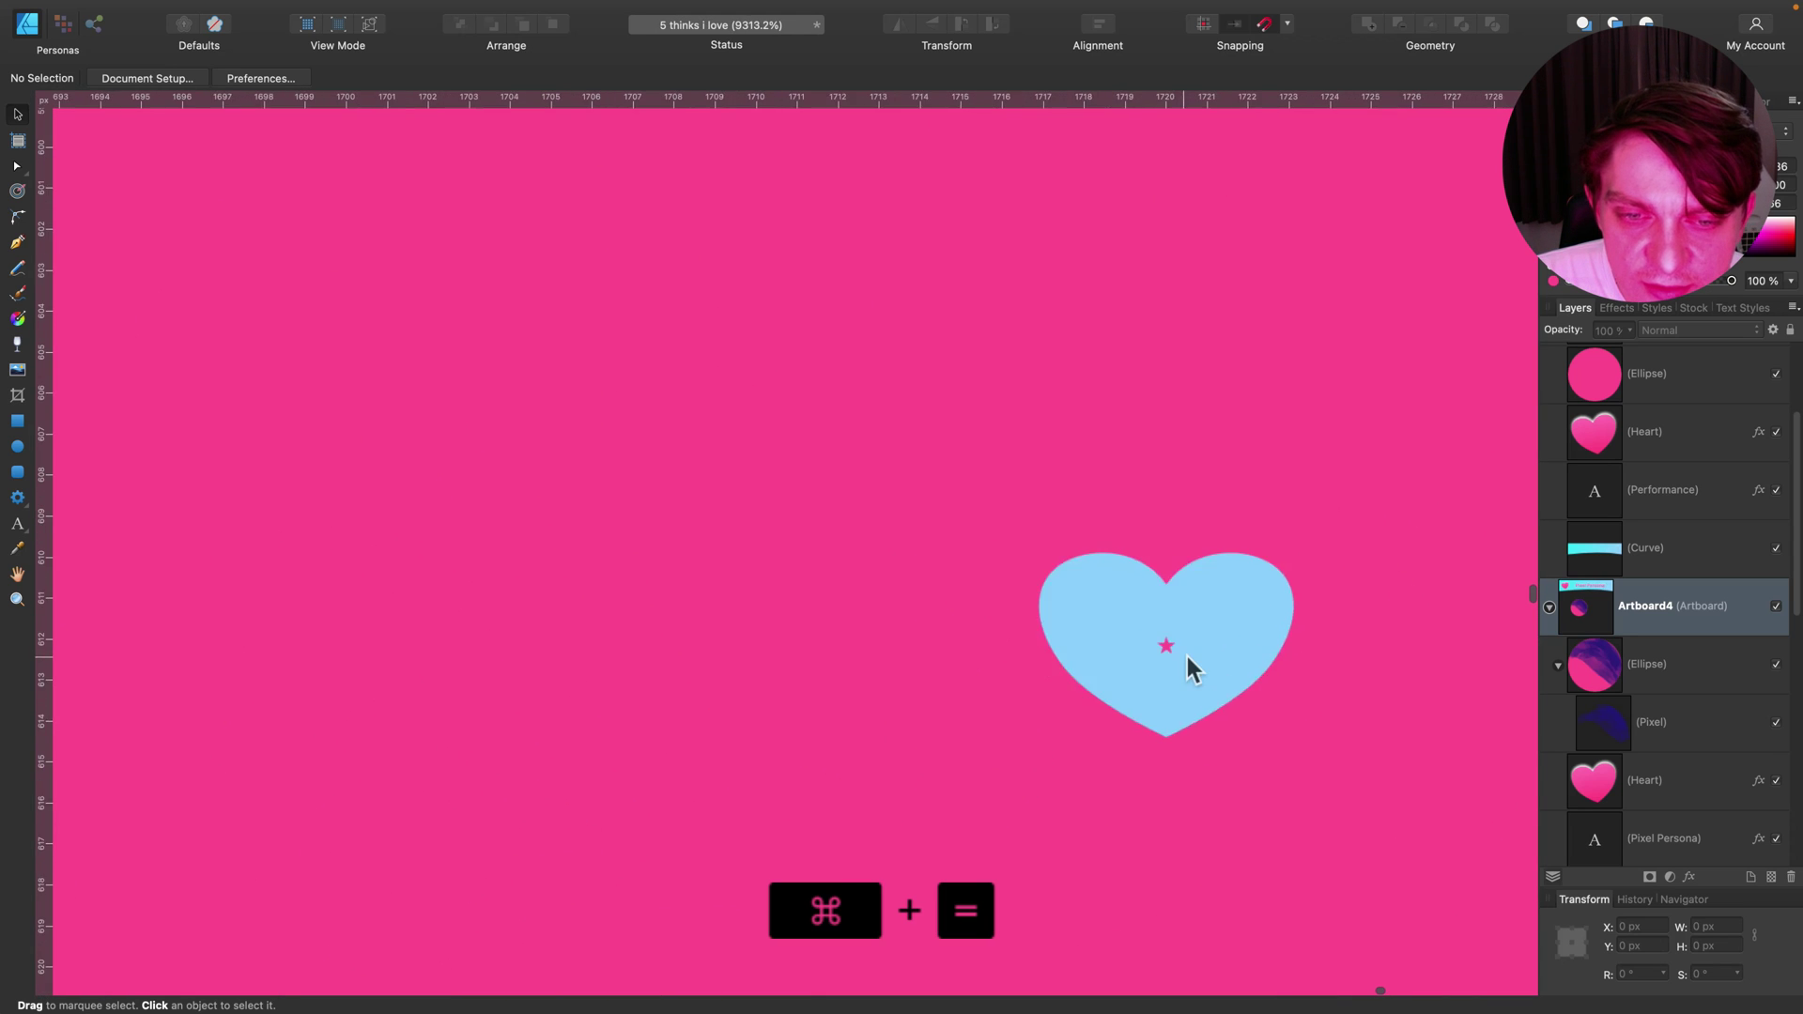
key("super+equal")
key("super+equal")
key("super+equal")
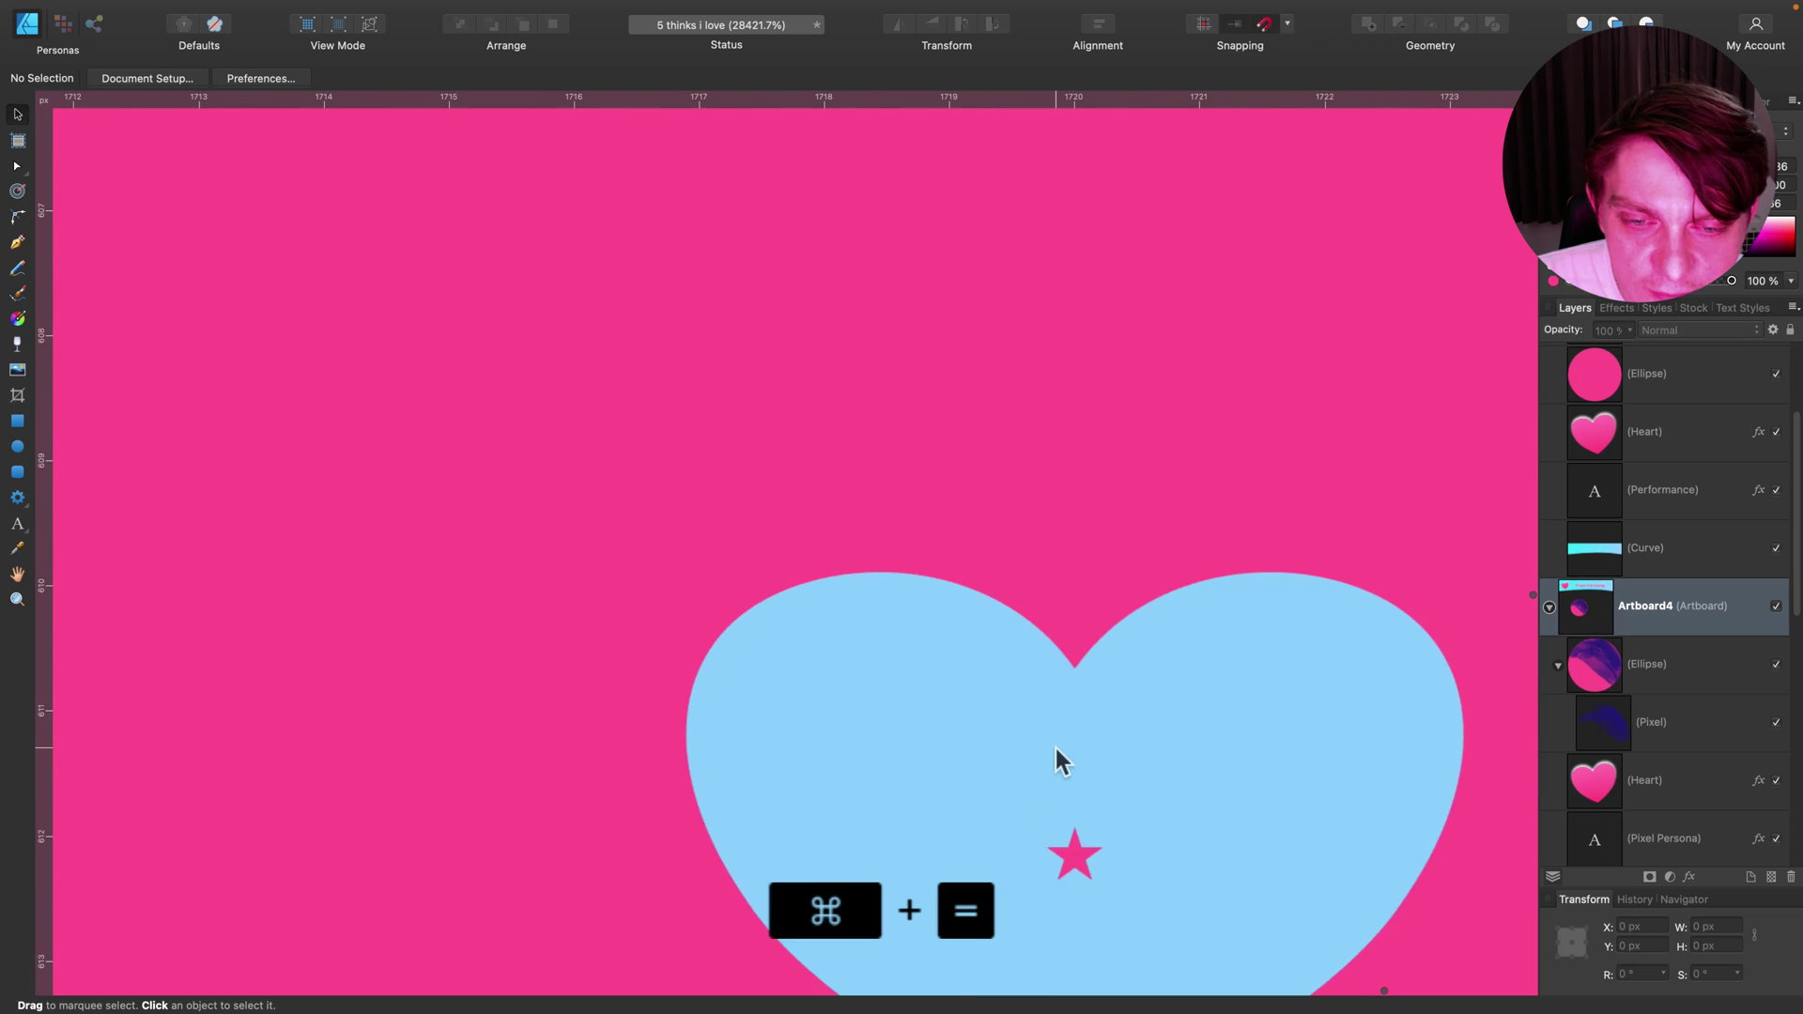
key("super+equal")
key("super+equal")
key("super+equal")
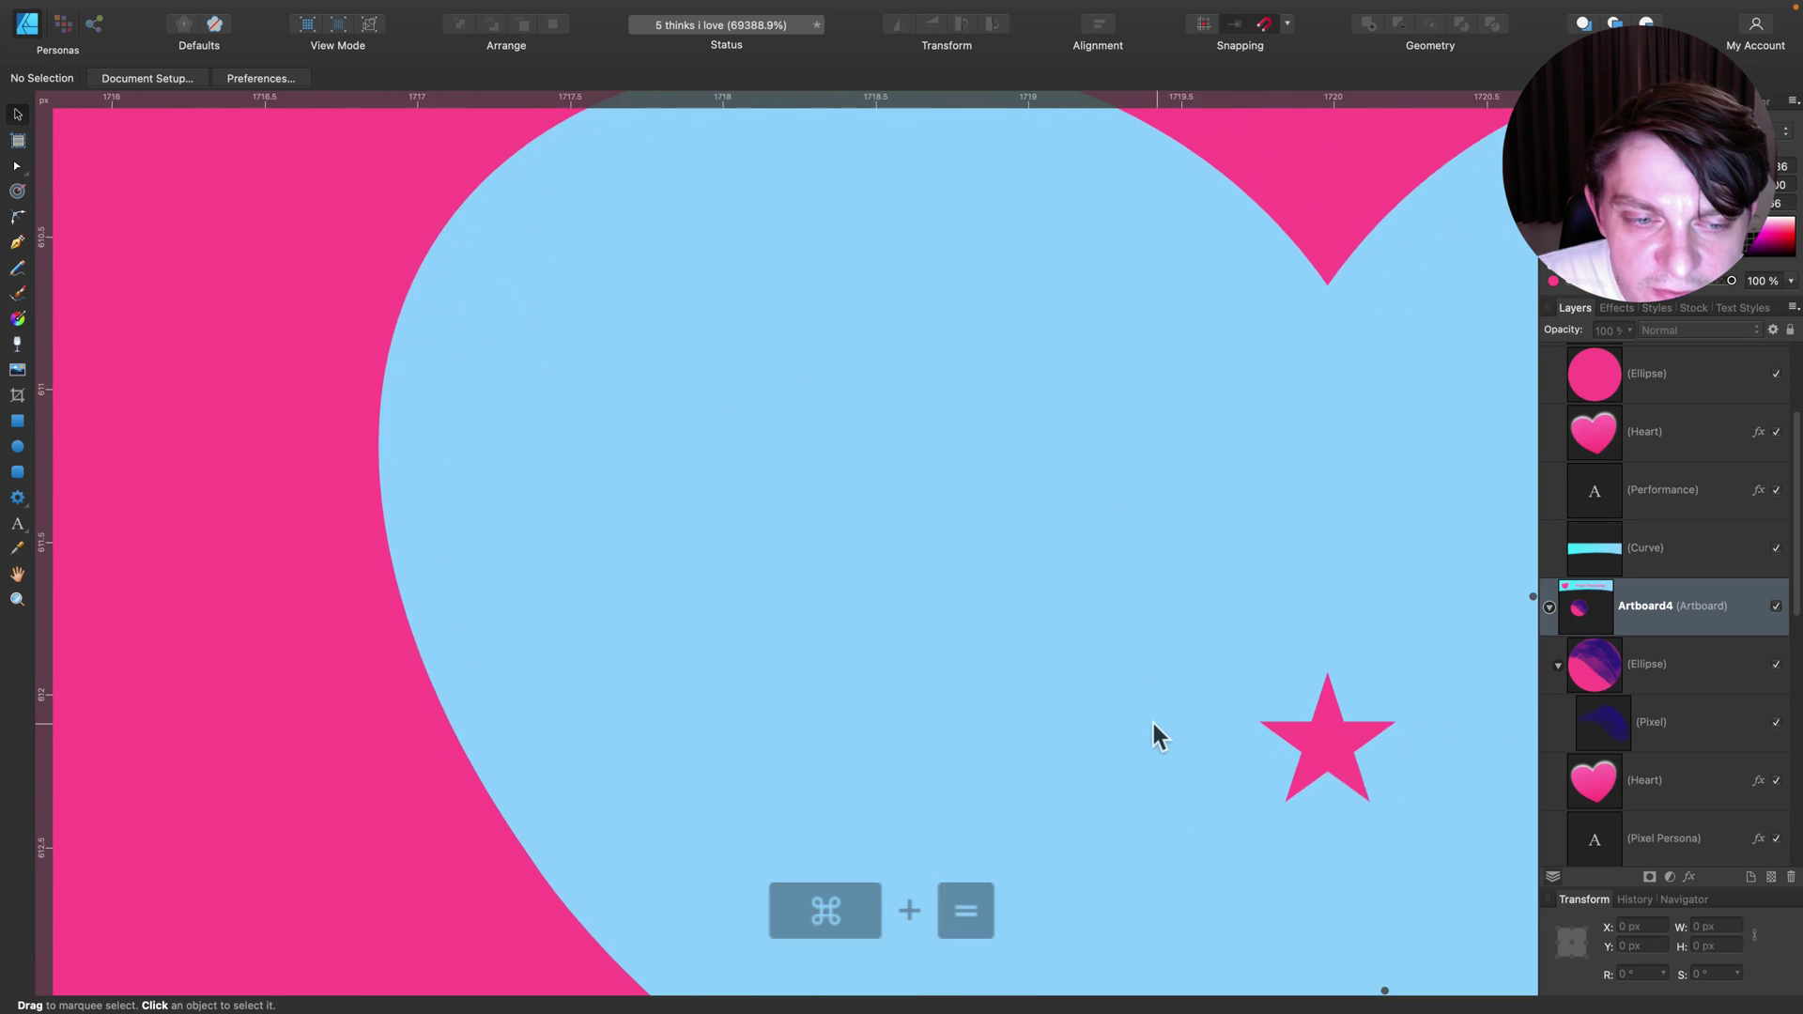
key("super+equal")
key("super+equal")
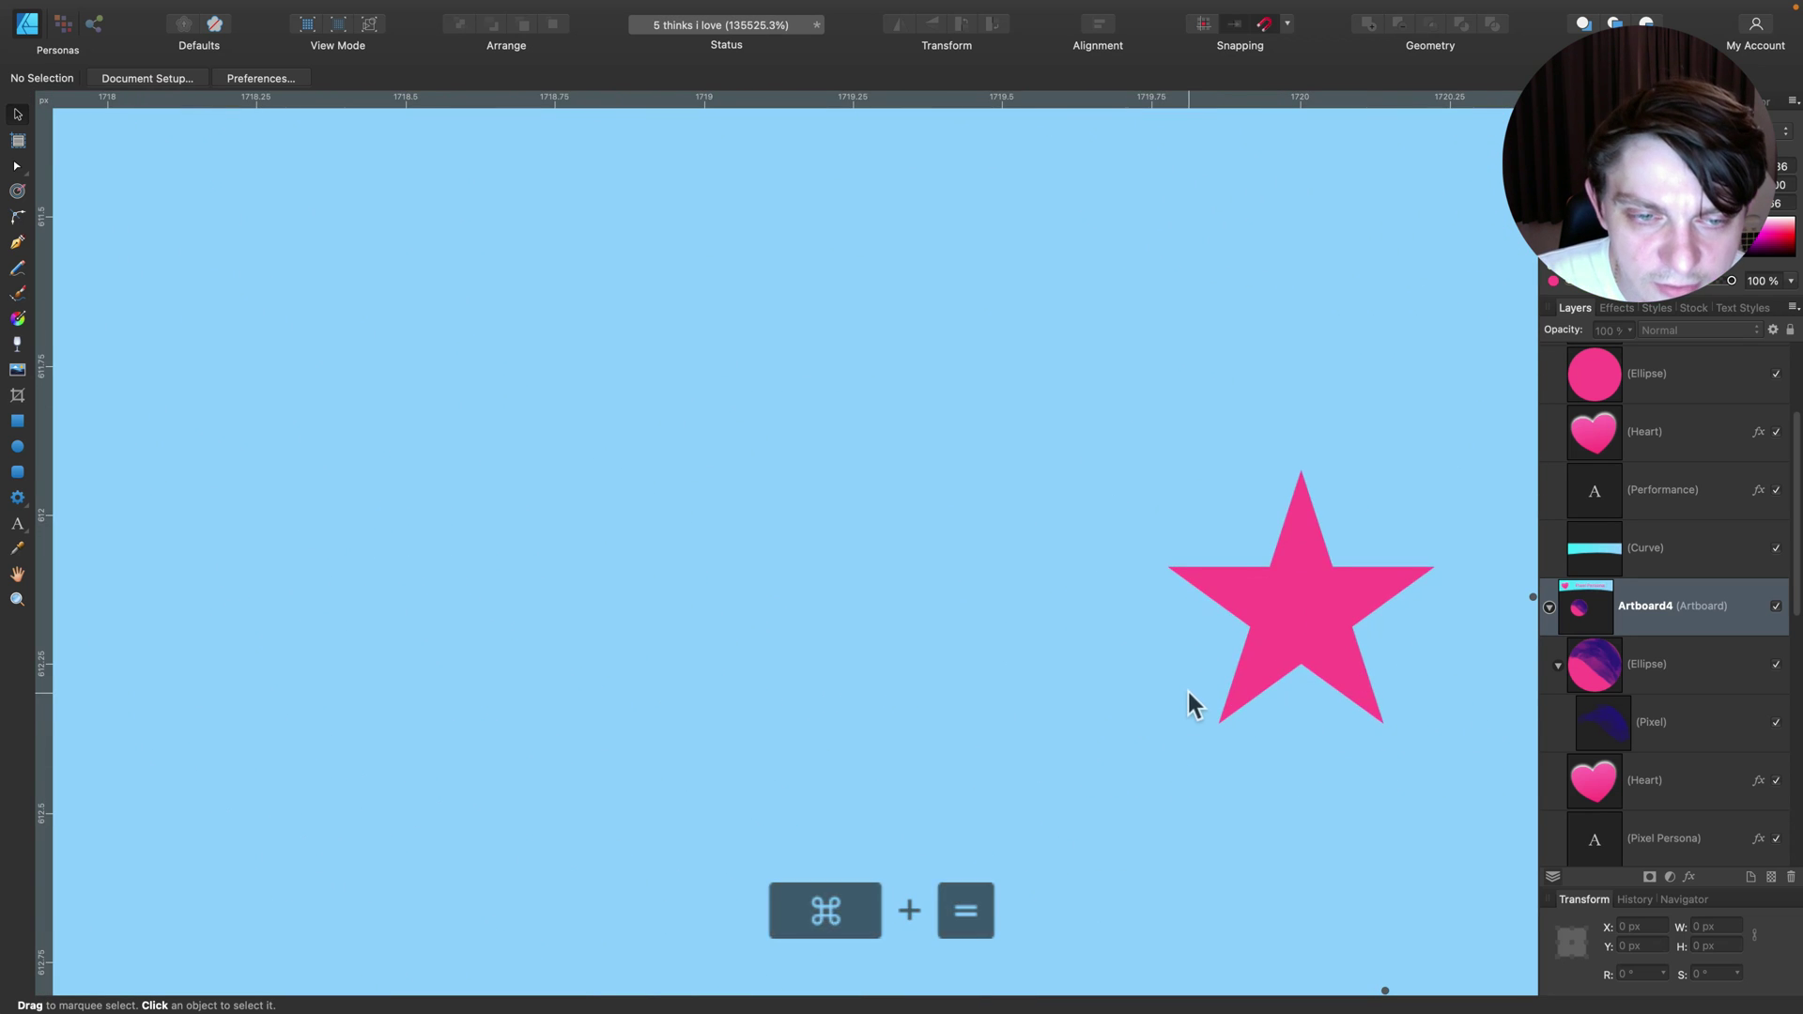
scroll(1187, 700, "right", 2)
scroll(1181, 700, "right", 3)
key("super+equal")
key("super+equal")
key("super+equal")
key("super+equal")
- Zoom back out from the tiny star through the heart and circle until the whole Performance artboard shows at 150%
key("super+minus")
key("super+minus")
key("super+minus")
key("super+minus")
key("super+minus")
key("super+minus")
key("super+minus")
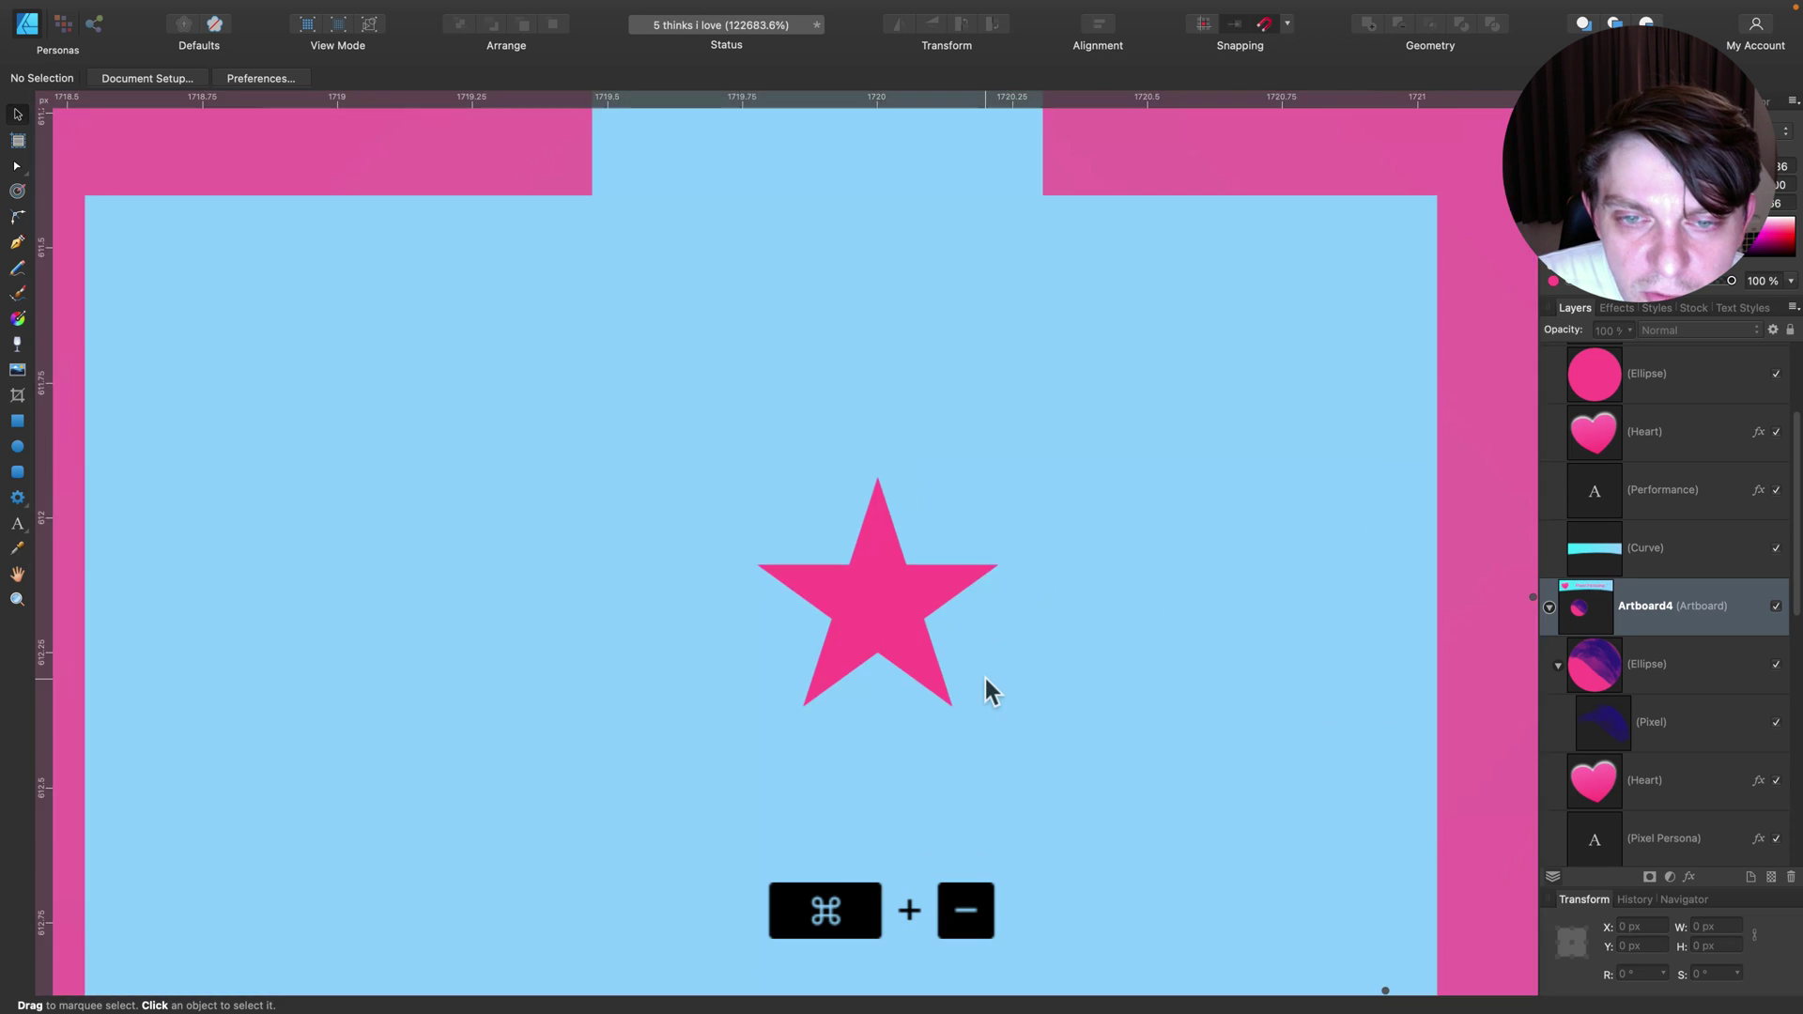
key("super+minus")
key("super+minus")
key("super+minus")
key("super+minus")
key("super+minus")
key("super+minus")
key("super+minus")
key("super+minus")
key("super+minus")
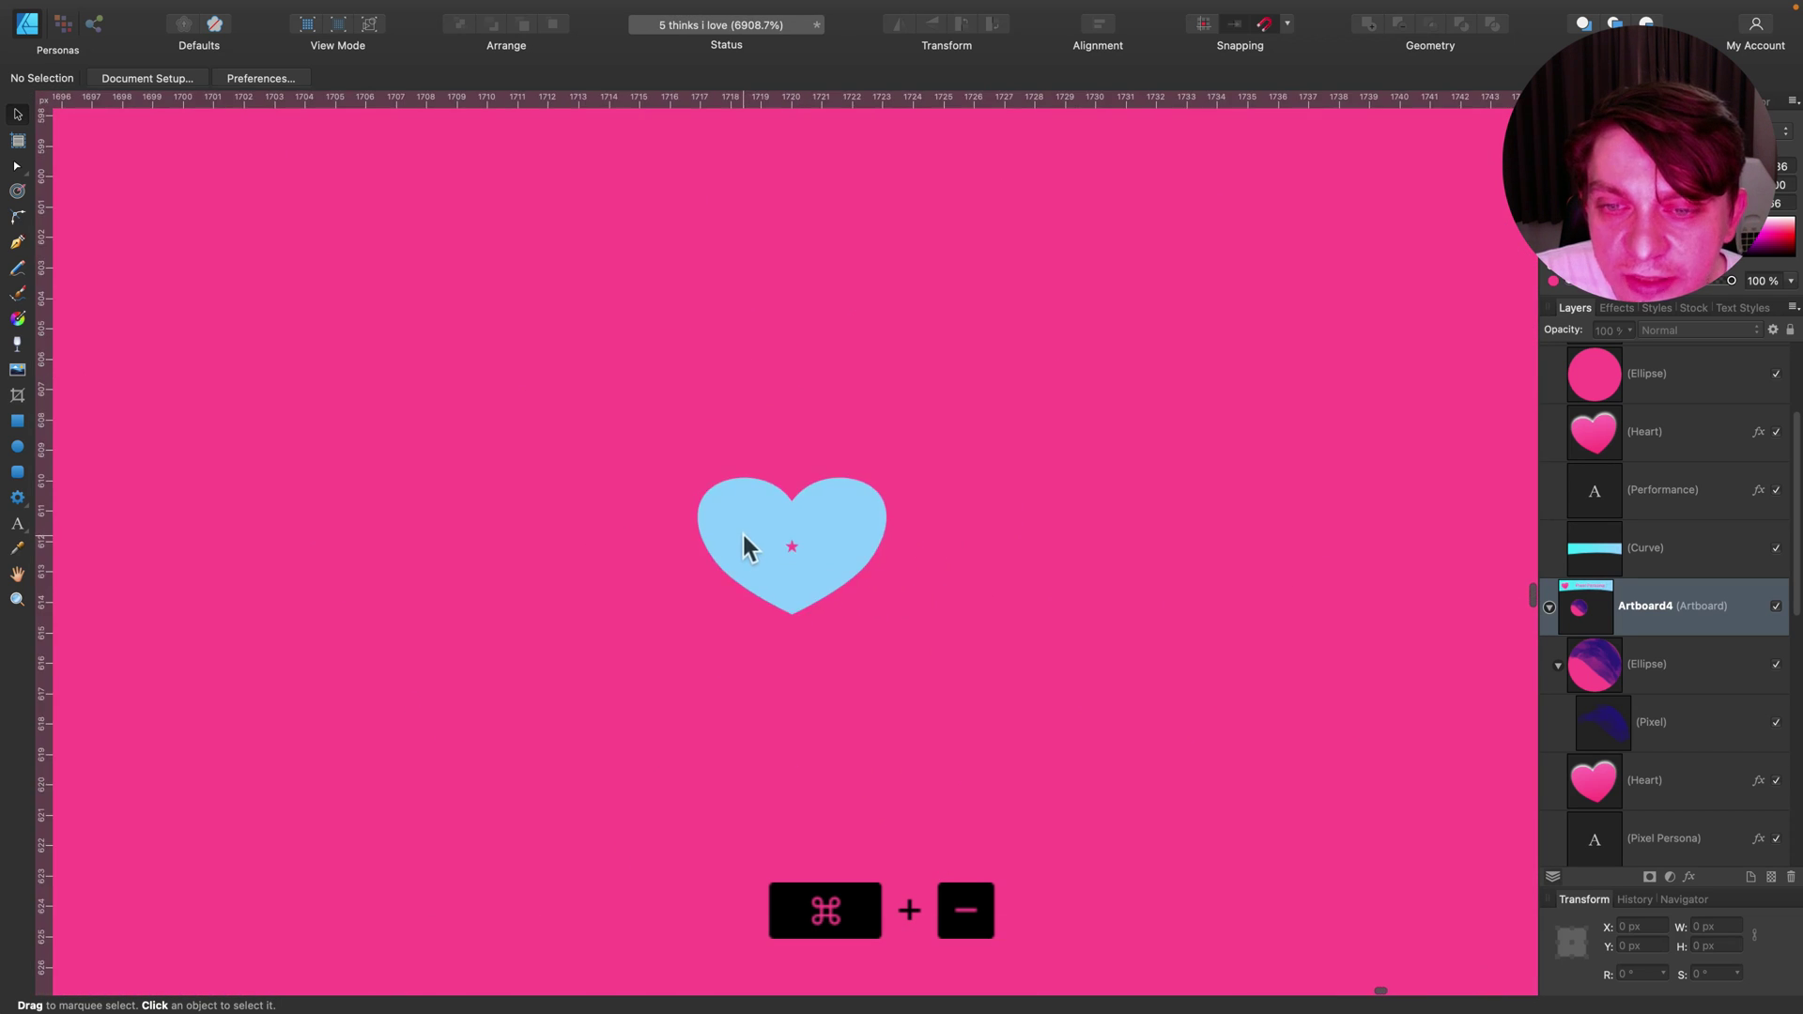
key("super+minus")
key("super+minus")
key("super+minus")
key("super+minus")
key("super+minus")
key("super+minus")
key("super+minus")
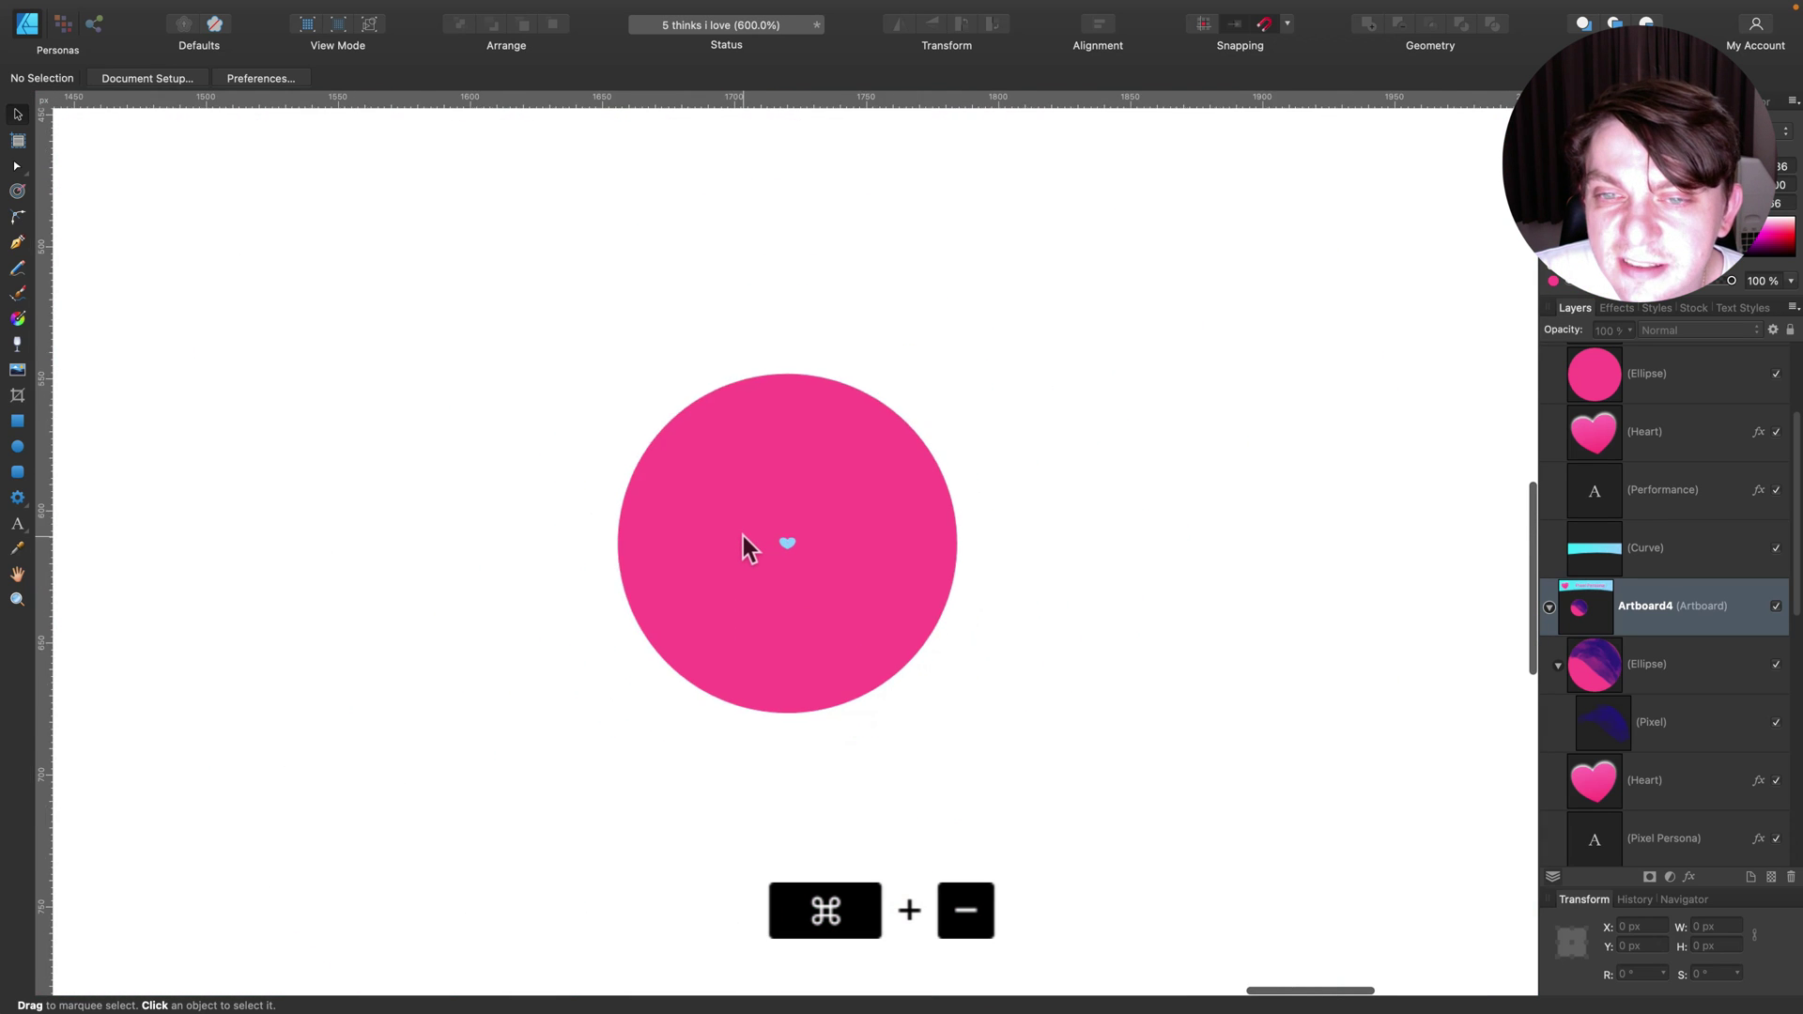
key("super+minus")
key("super+minus")
key("super+equal")
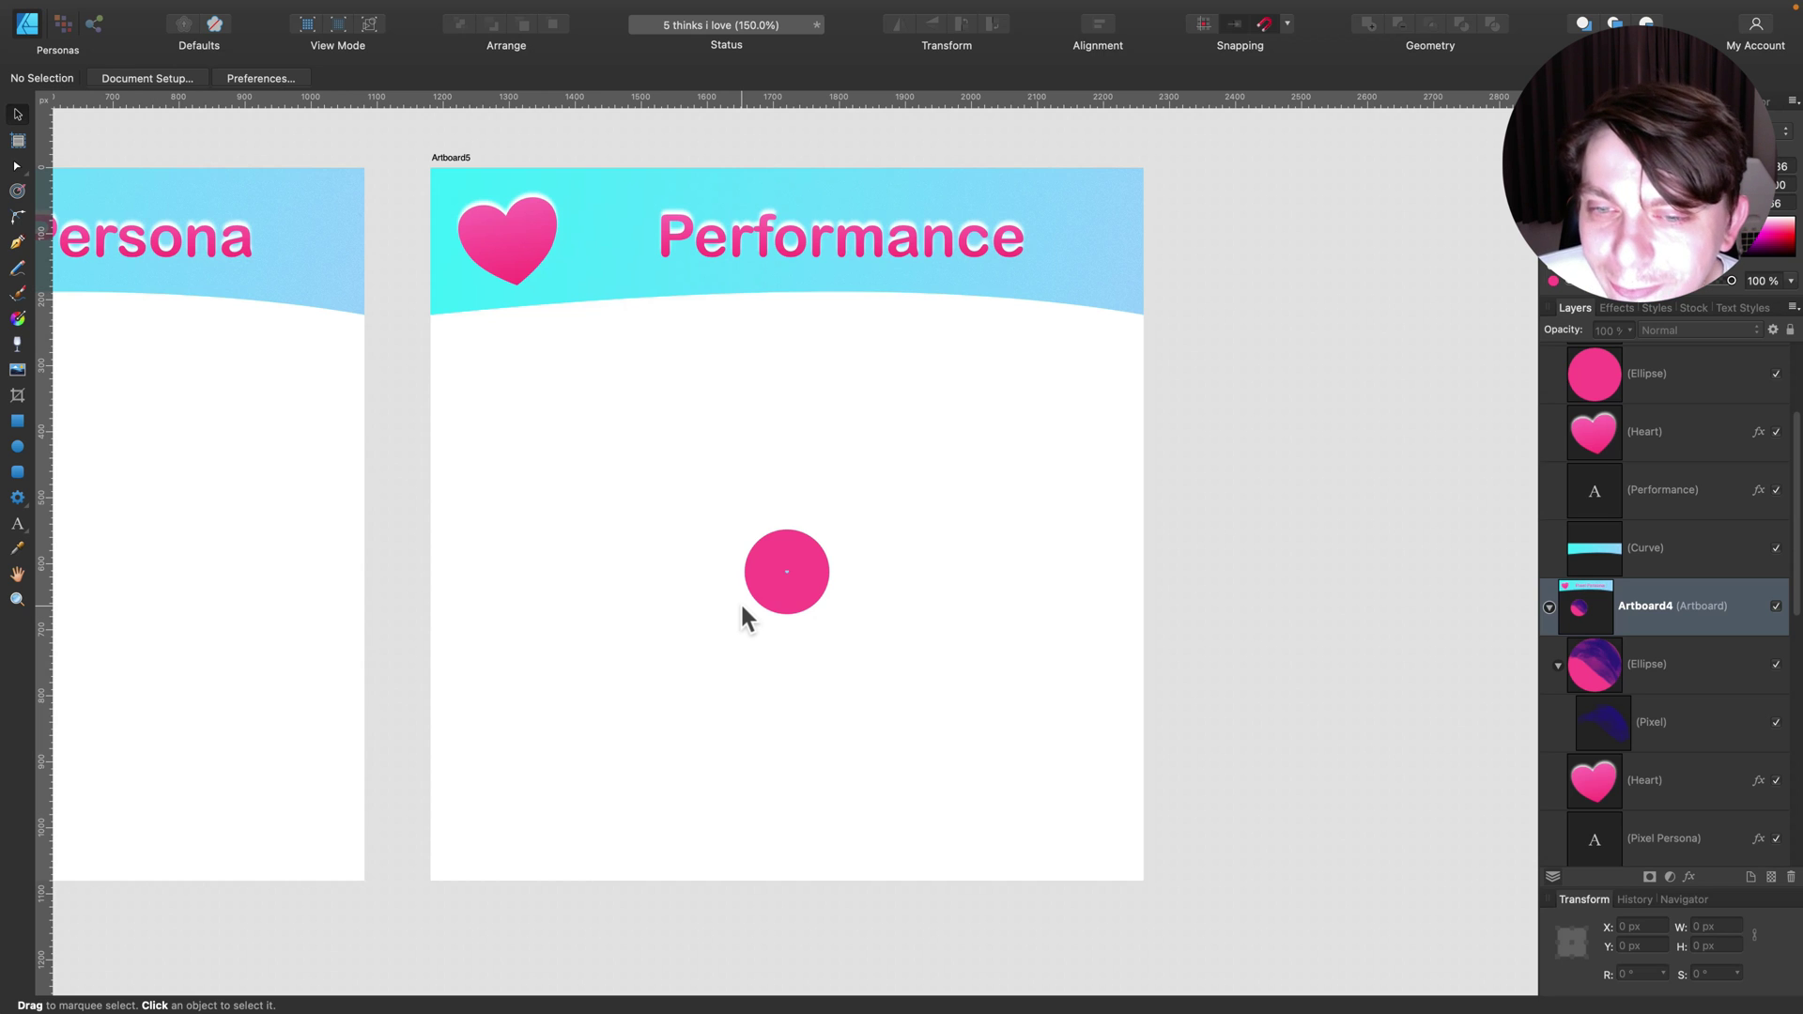
- Review the Shape Tool, Export Persona, Price, Pixel Persona and Performance artboards one after another as a recap
scroll(1035, 467, "left", 5)
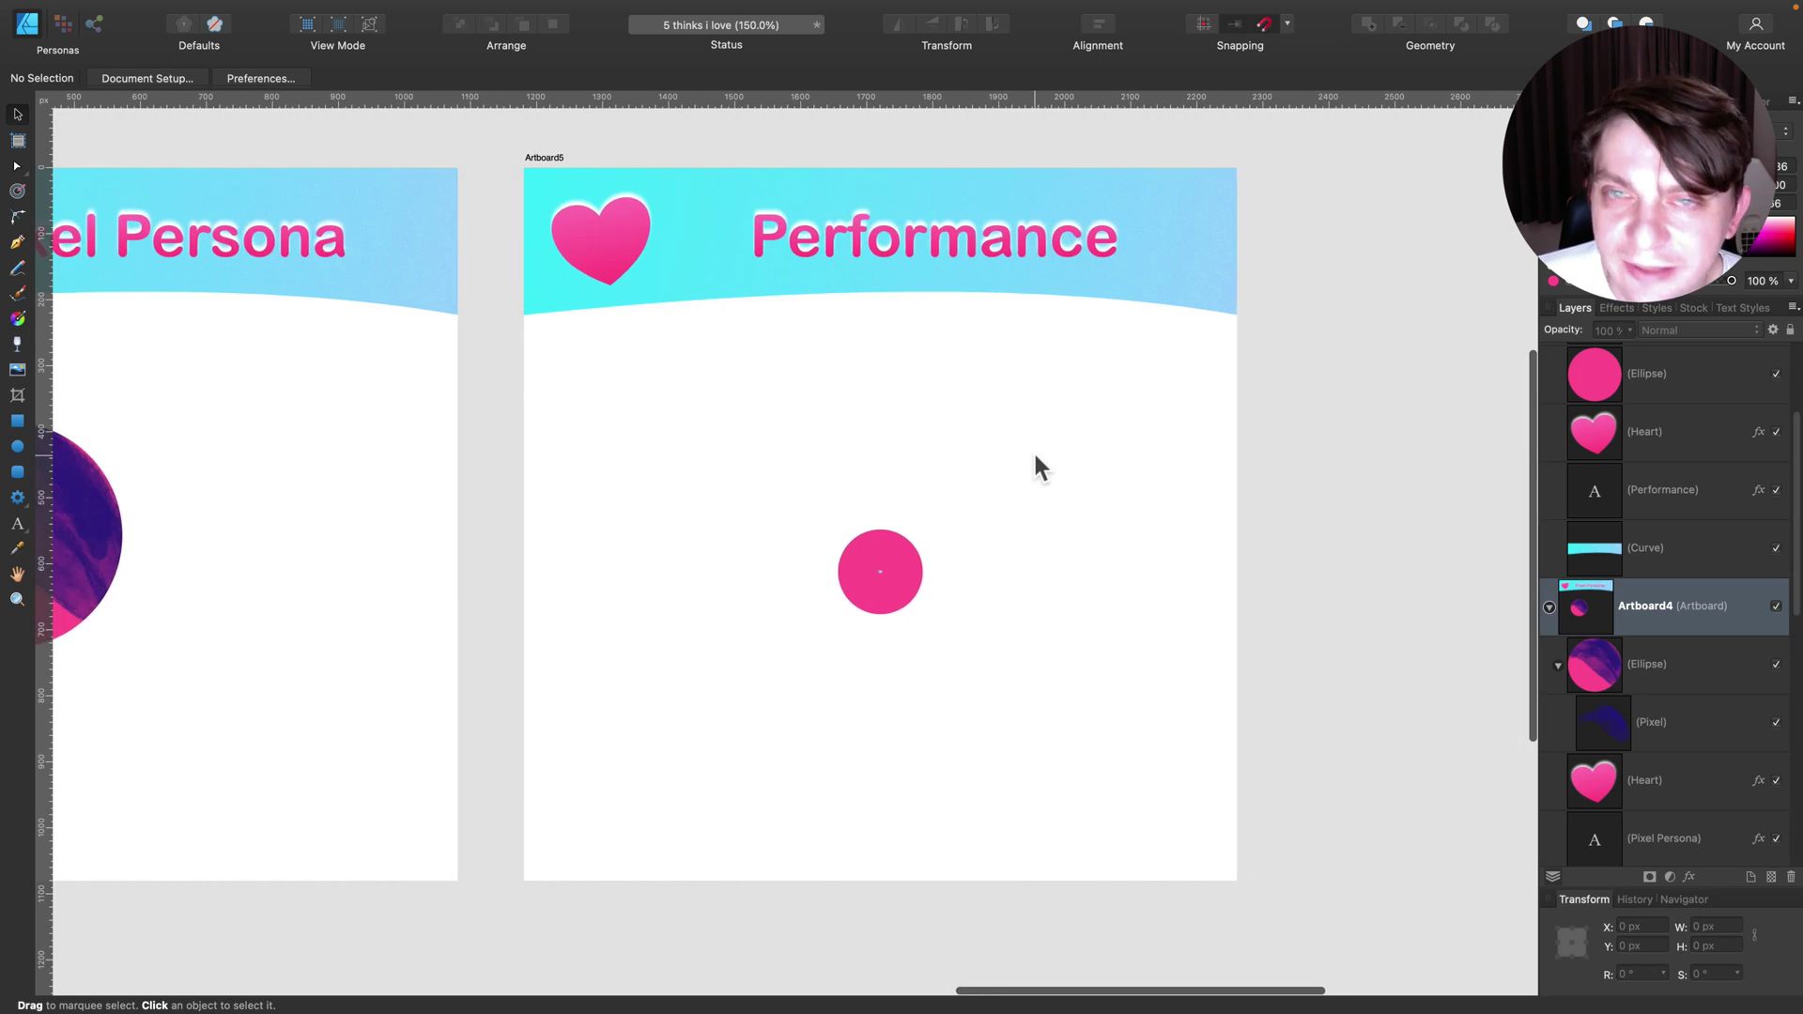
scroll(935, 451, "left", 5)
scroll(936, 451, "up", 1)
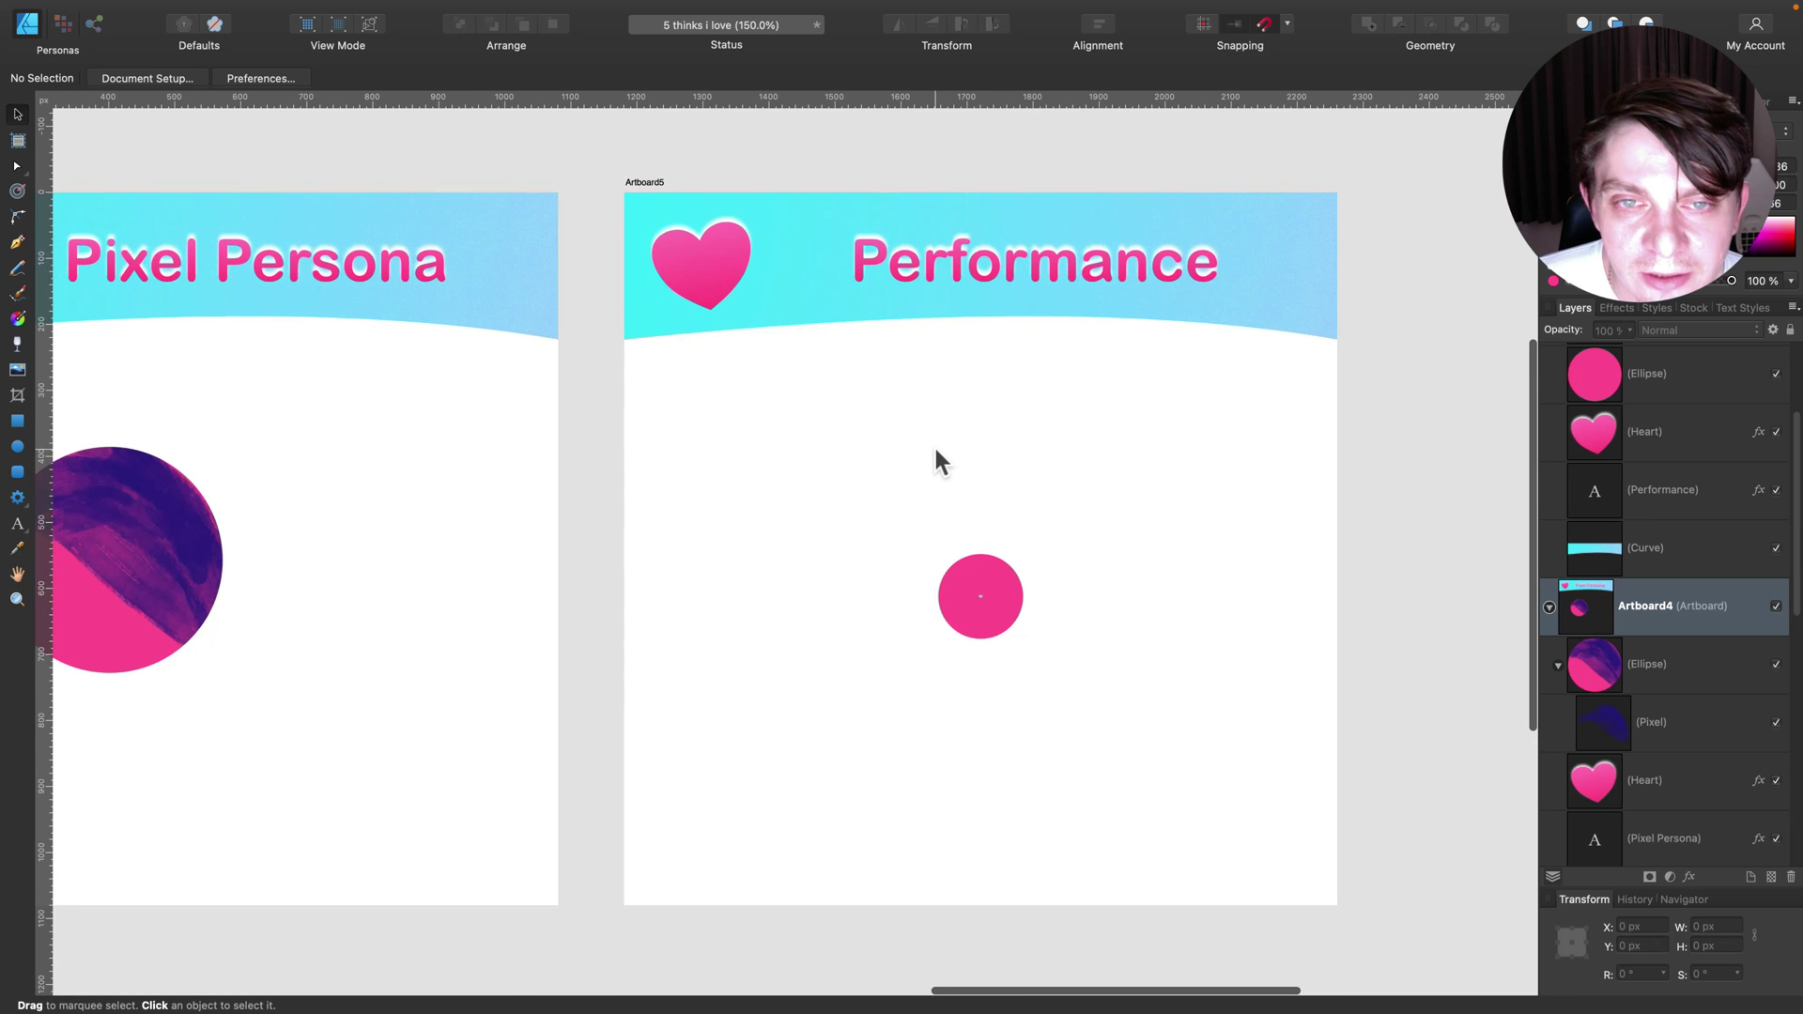
scroll(935, 451, "left", 20)
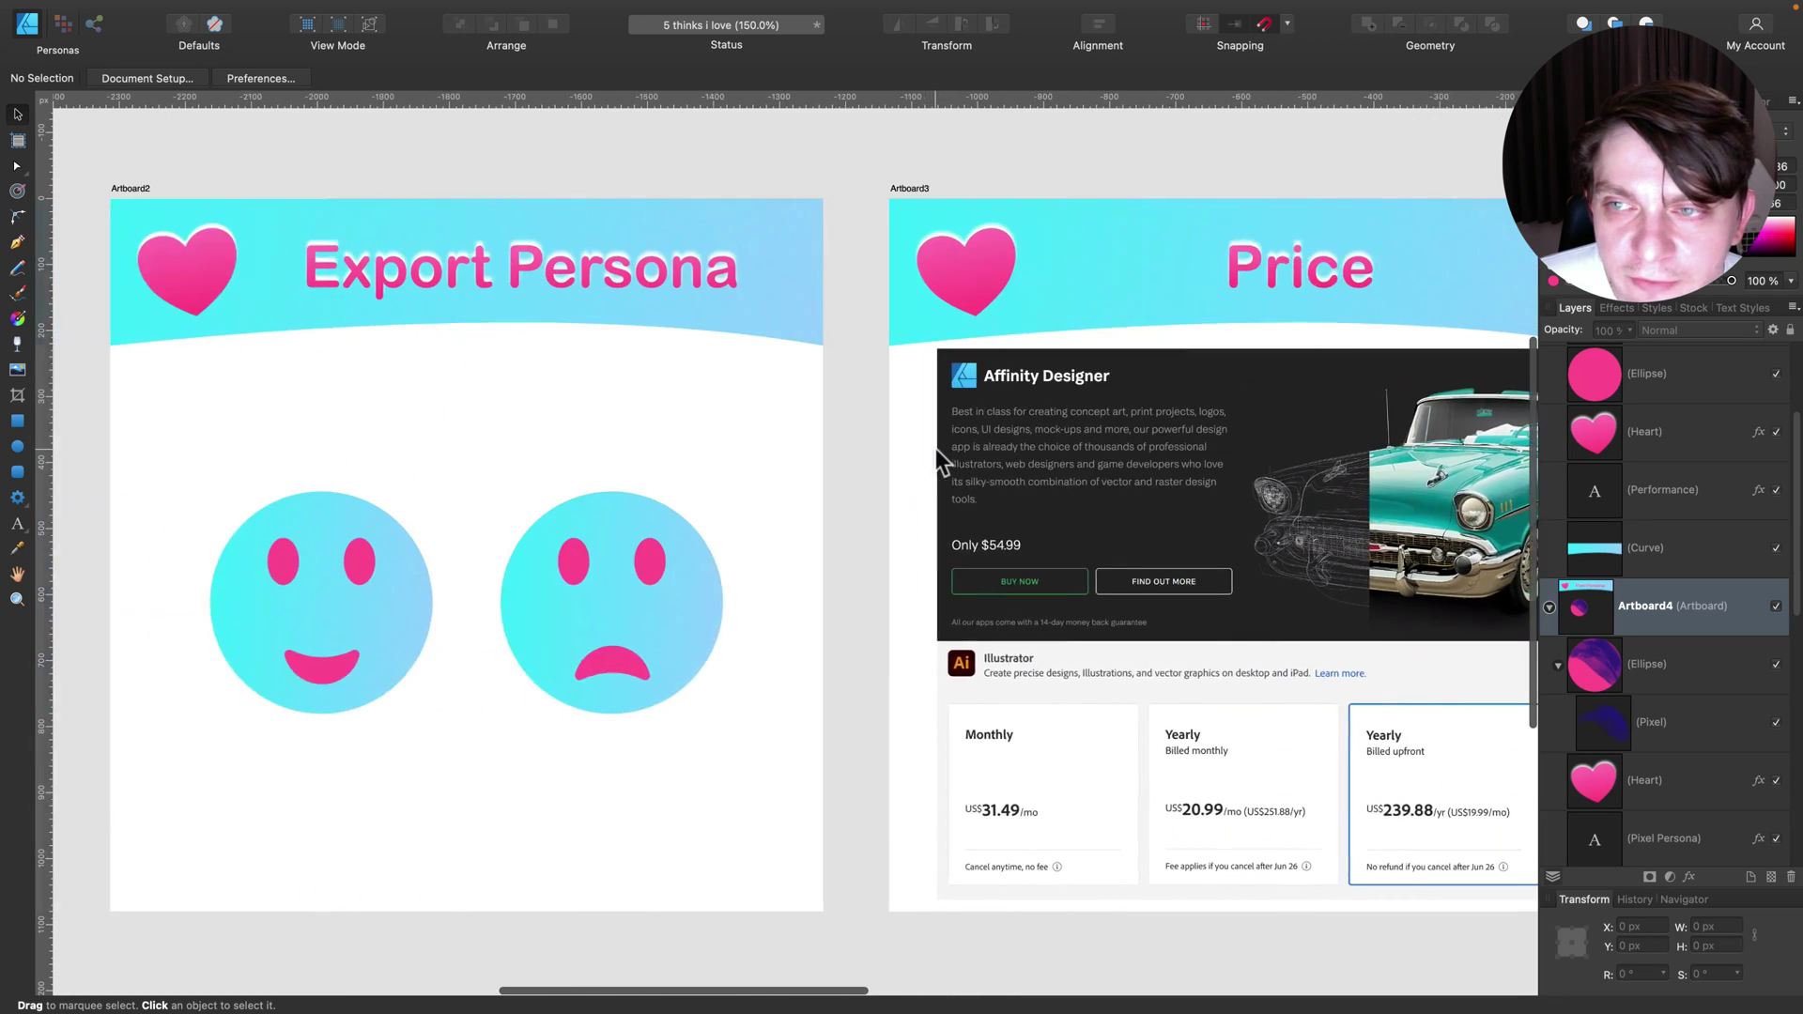
scroll(935, 451, "left", 20)
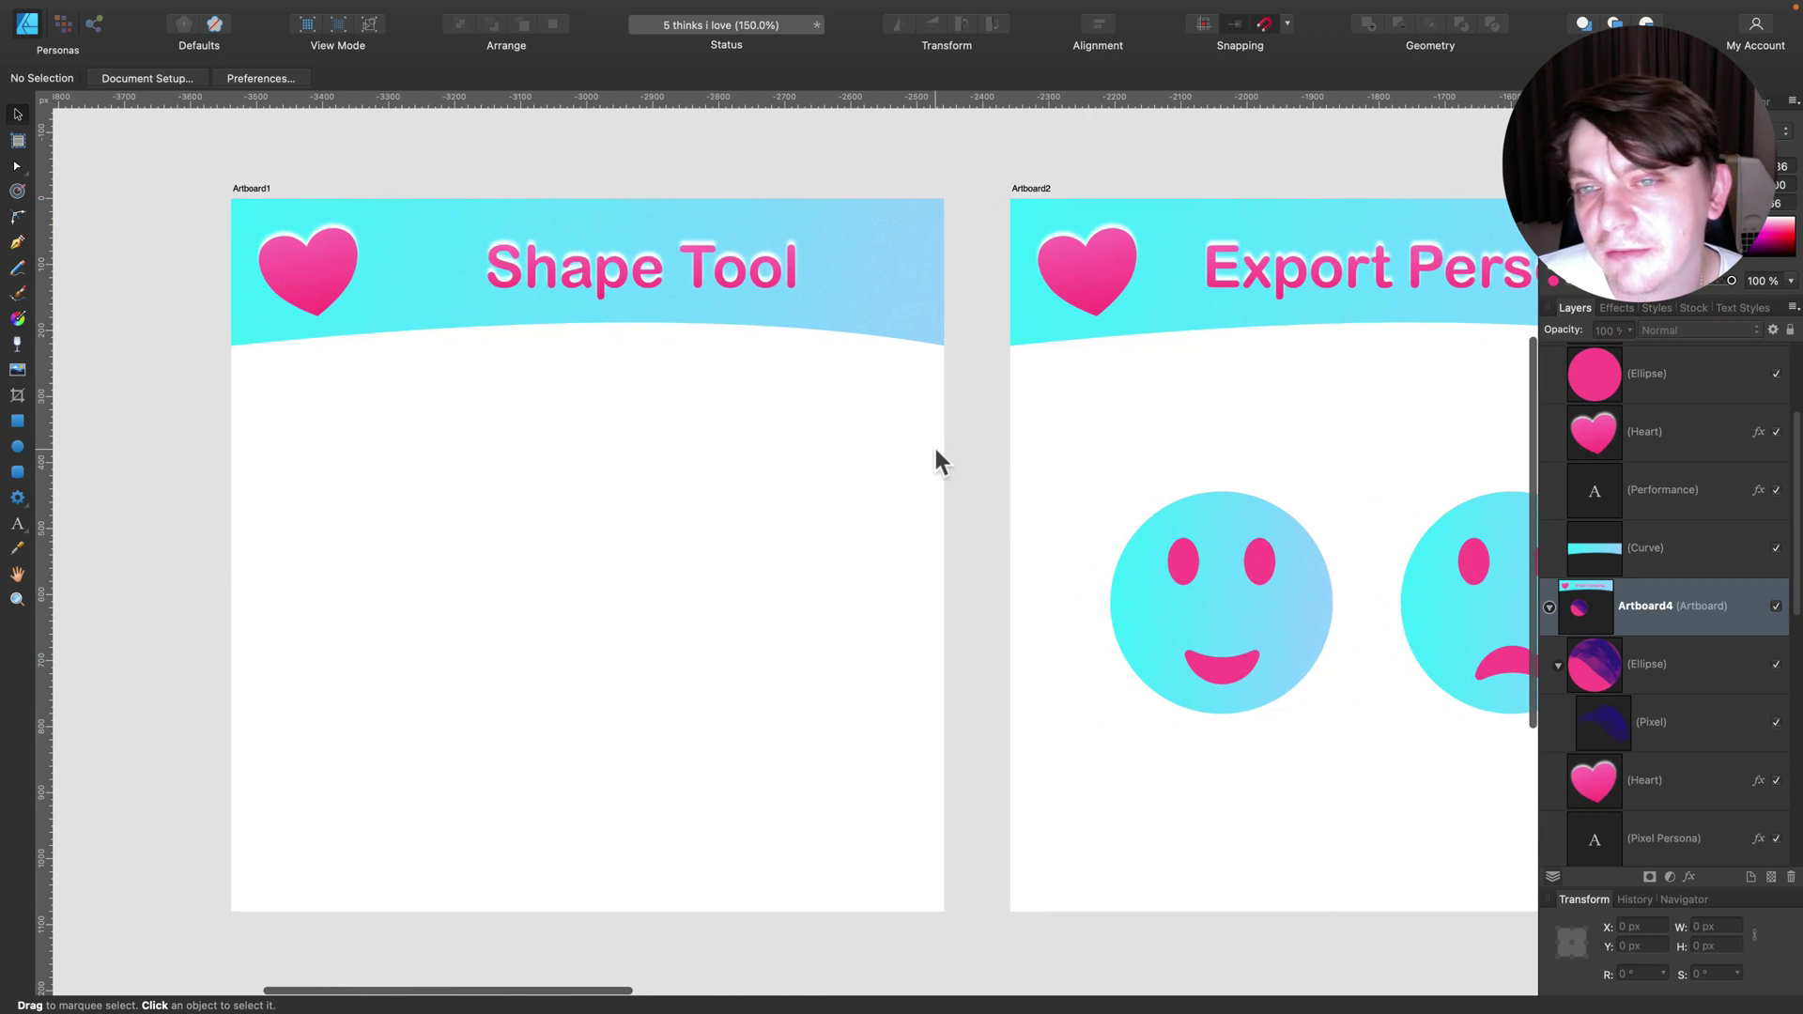
scroll(894, 325, "right", 20)
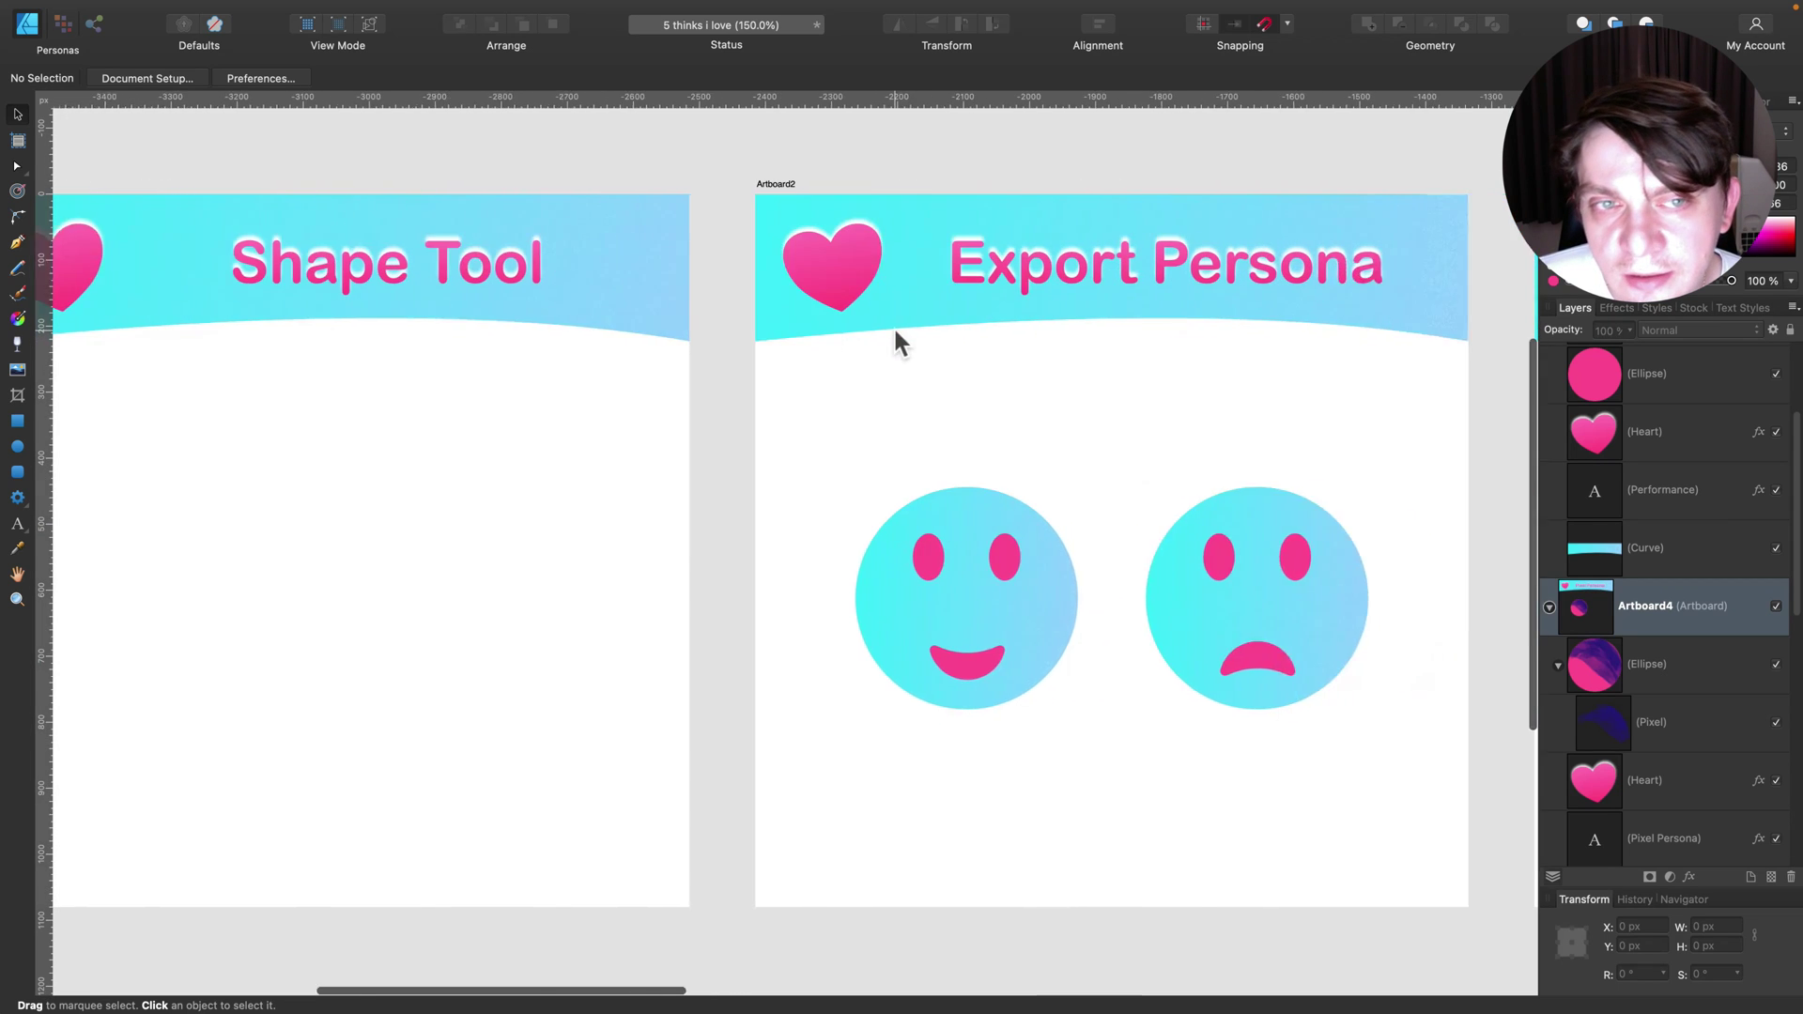
scroll(554, 285, "right", 3)
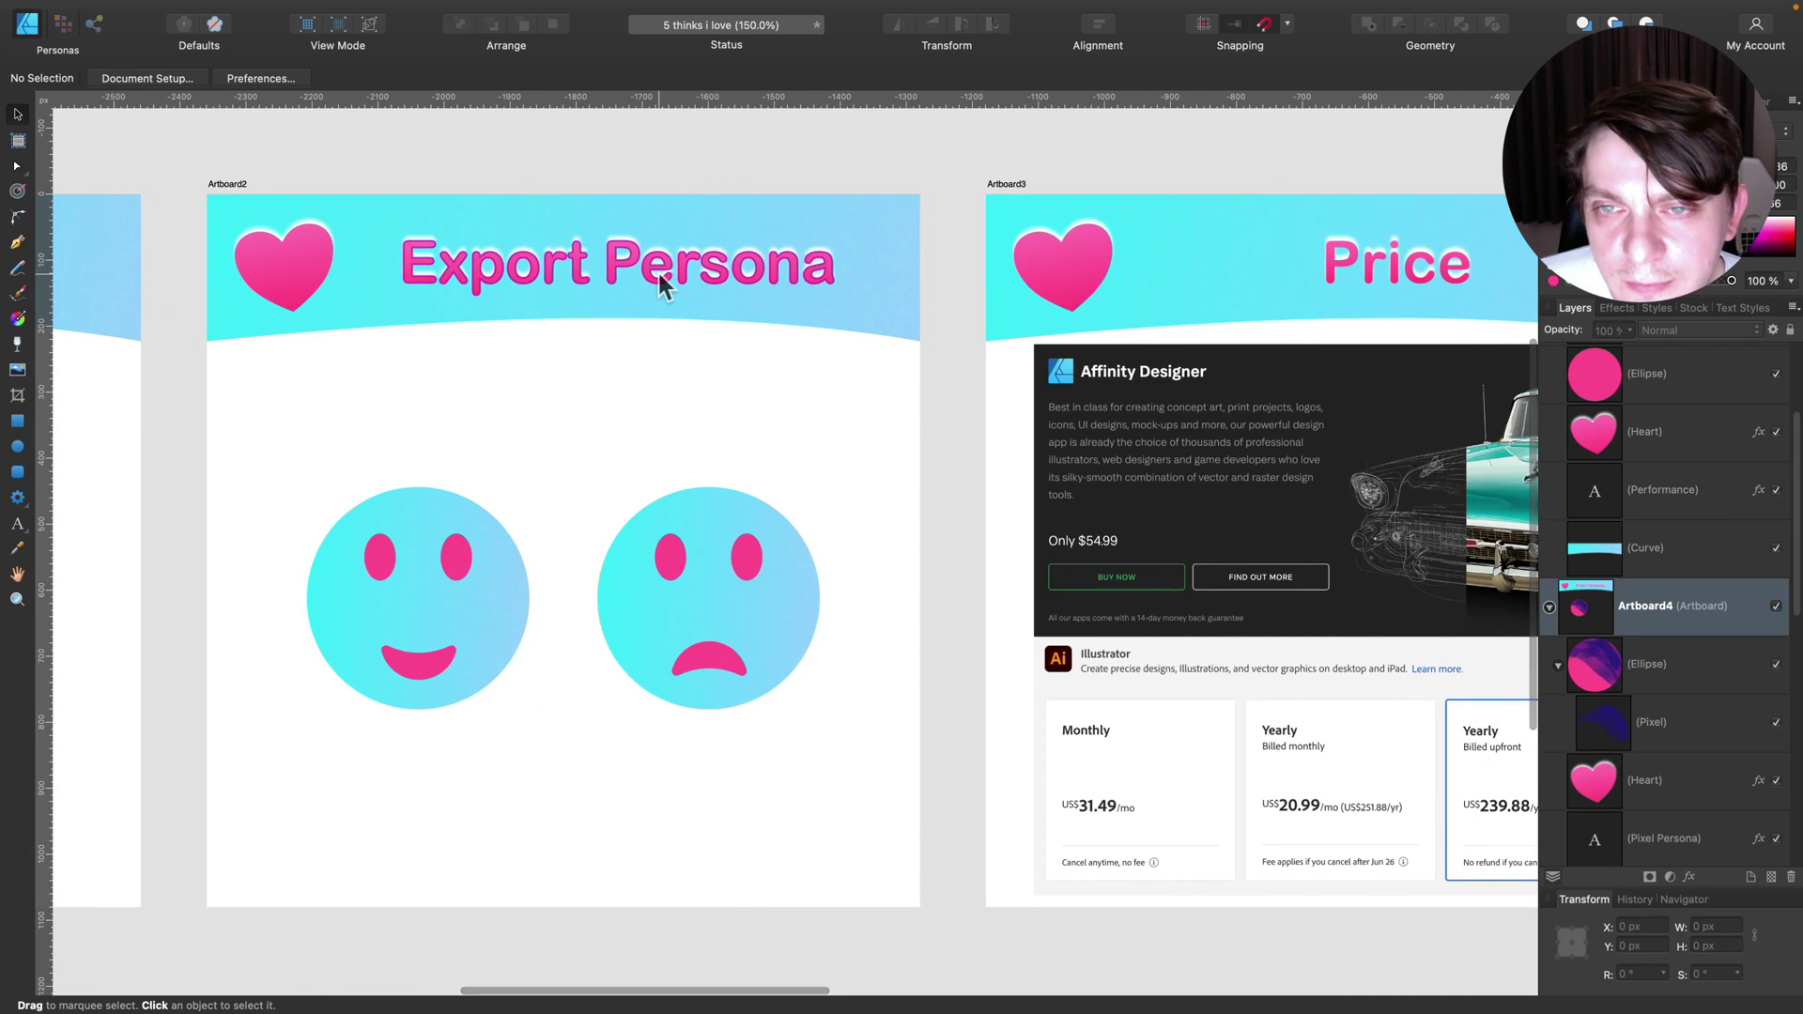
scroll(1006, 371, "right", 15)
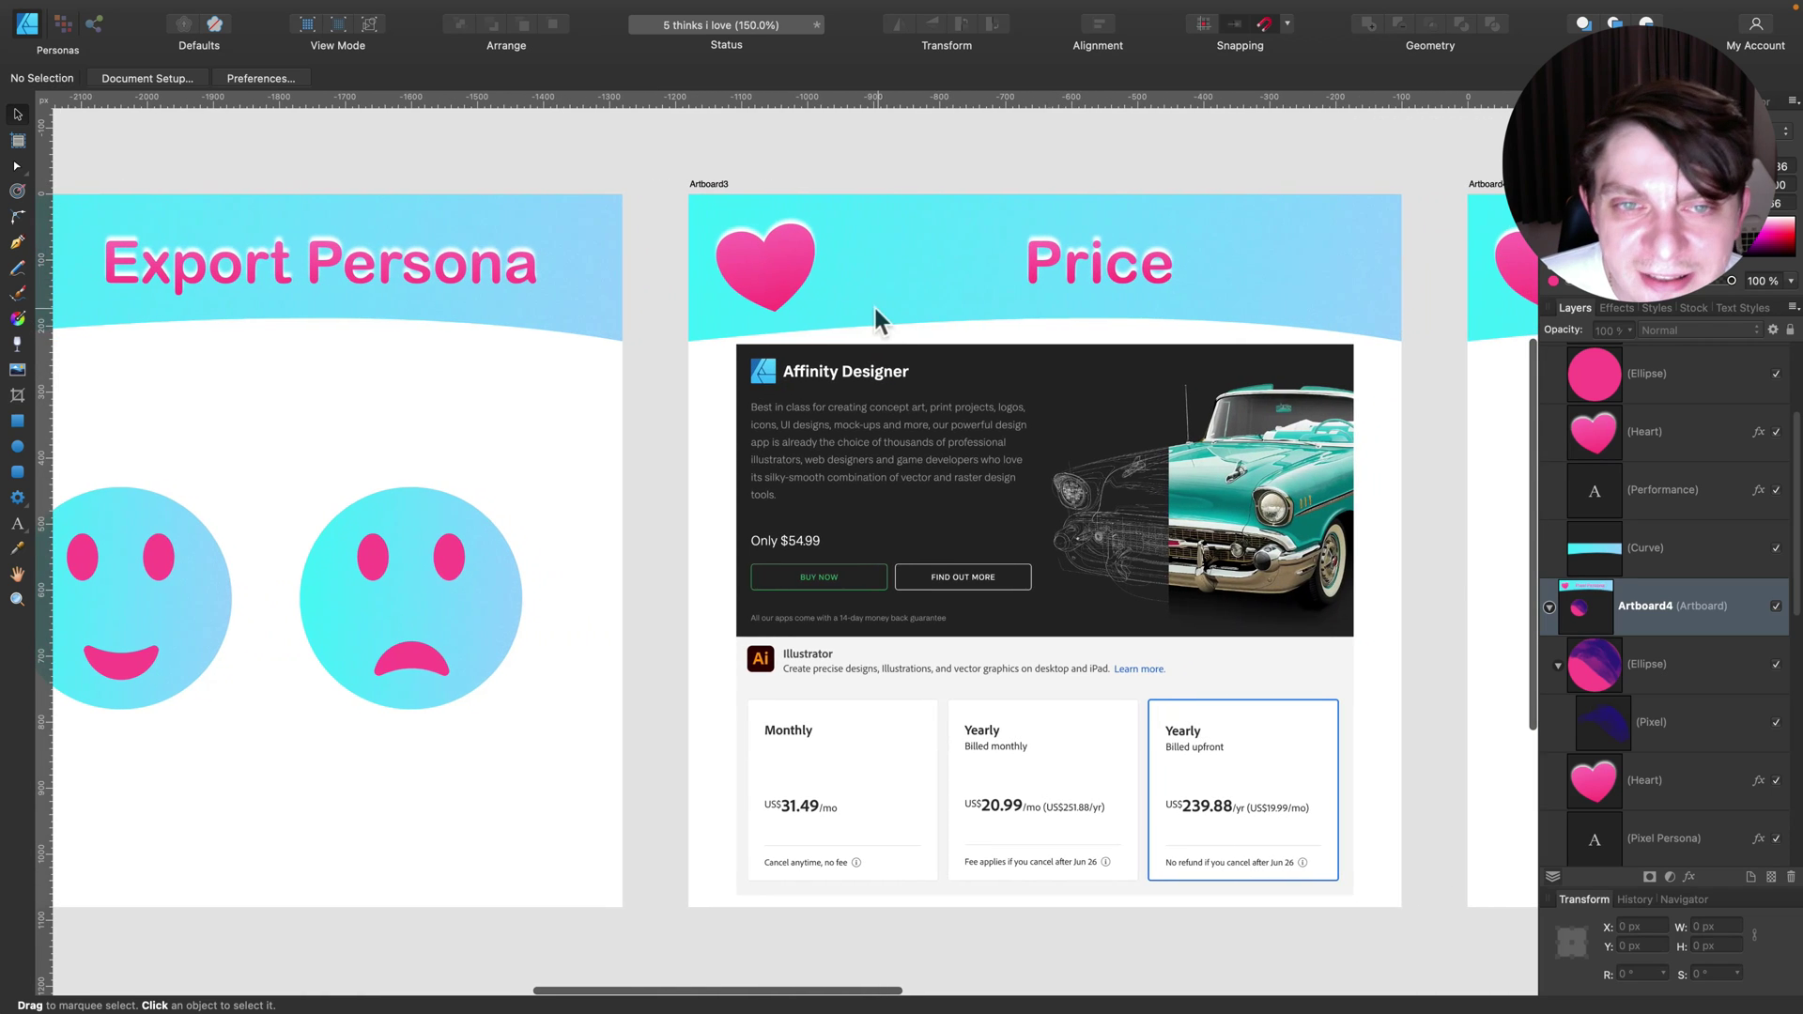
scroll(1152, 336, "right", 6)
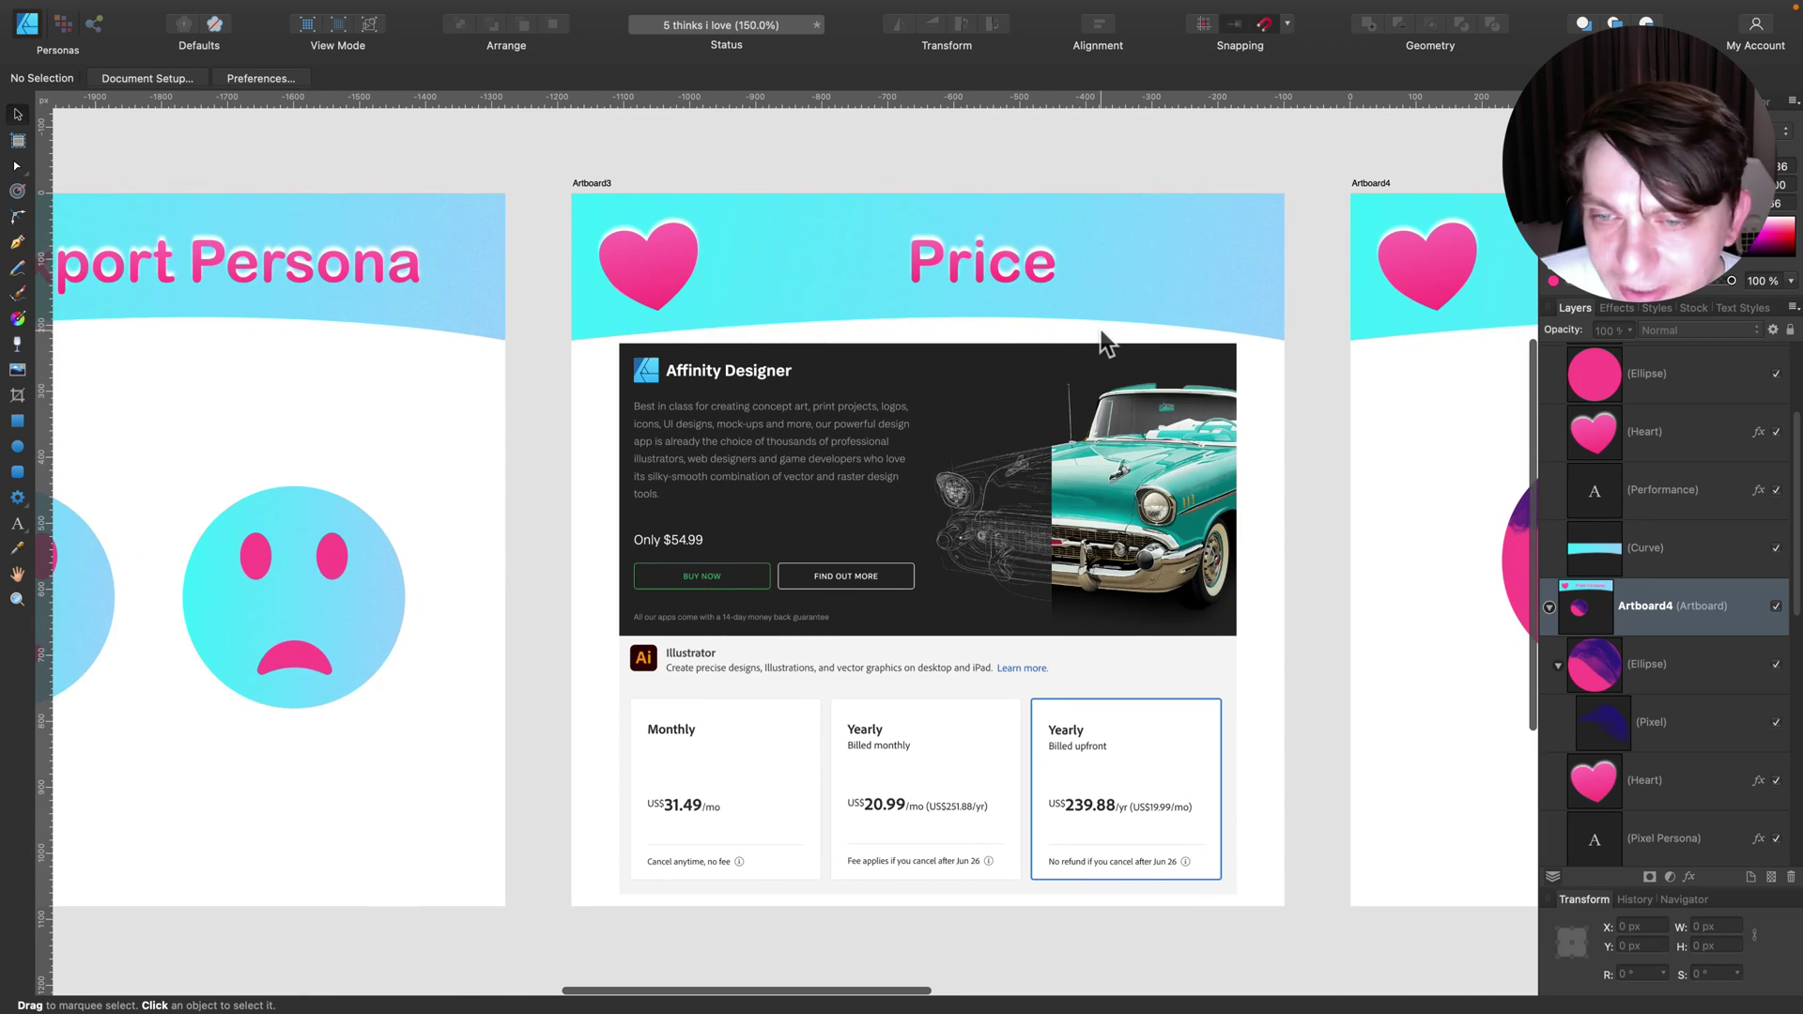
scroll(1134, 340, "right", 20)
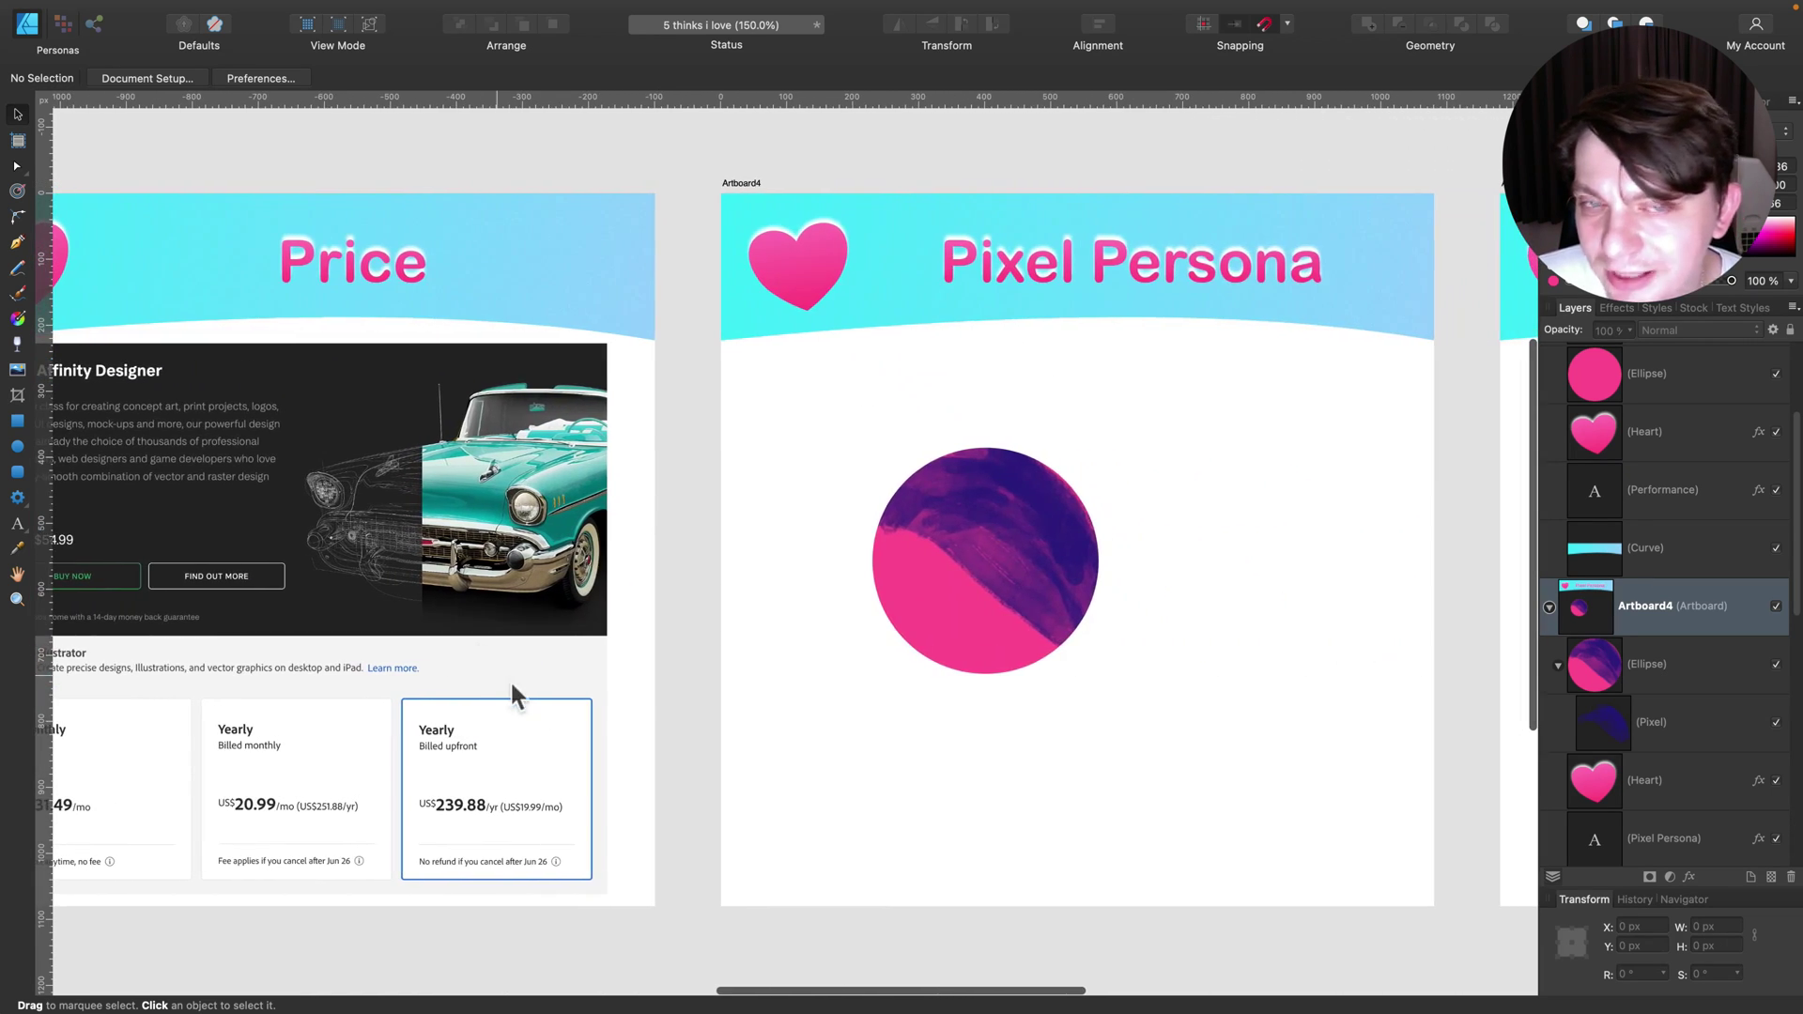
scroll(969, 507, "right", 19)
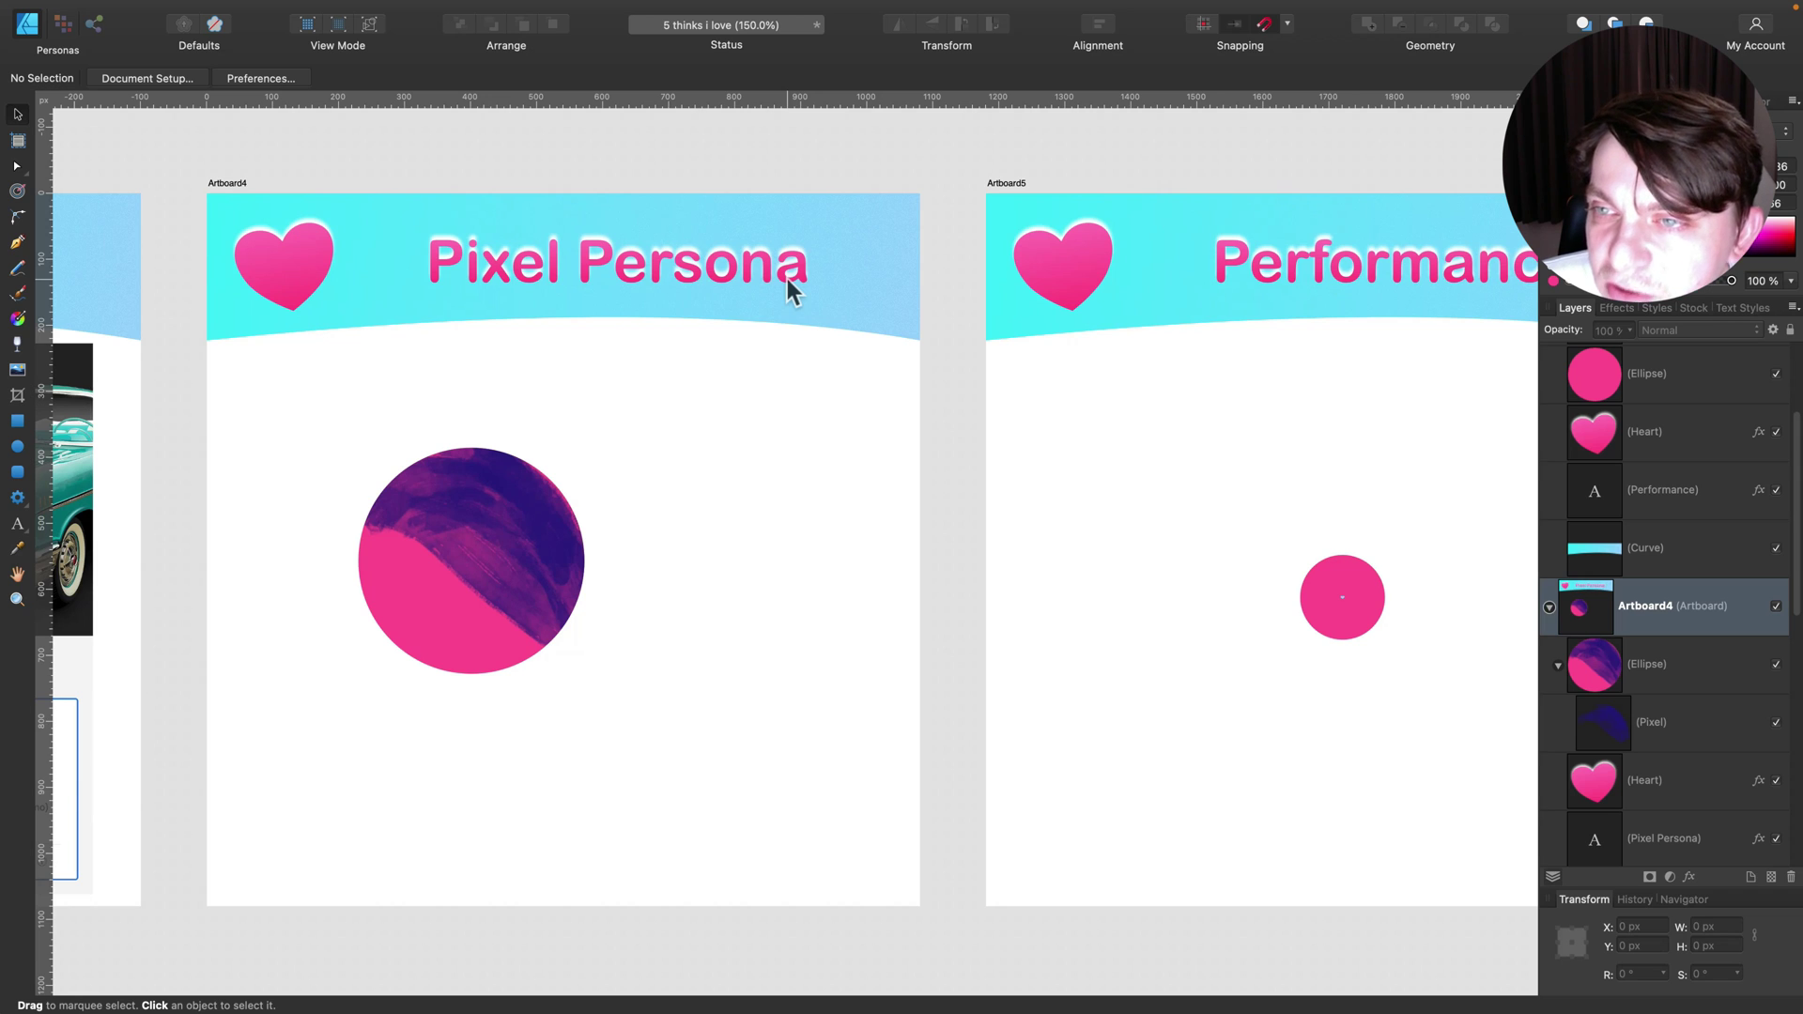
- Examine the Performance artboard and the plan prices on the Price artboard, and look over all five artboards again from Shape Tool onward
scroll(769, 279, "right", 20)
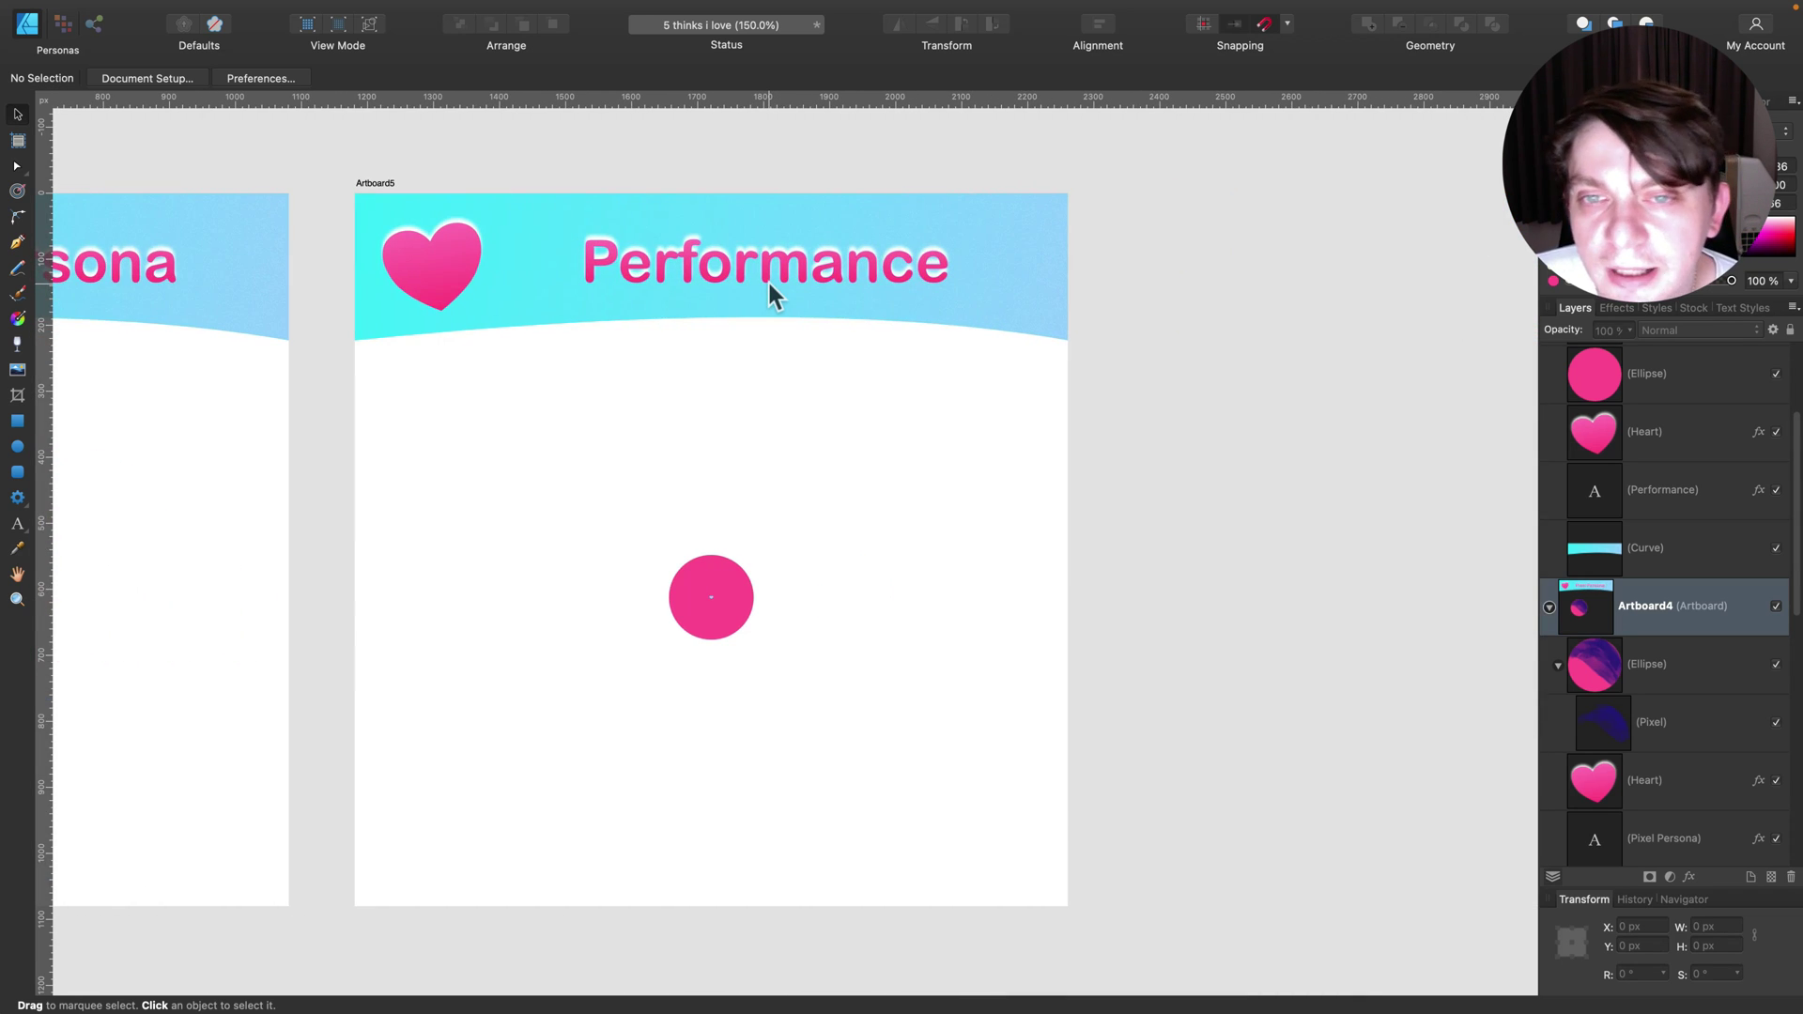
scroll(768, 279, "left", 3)
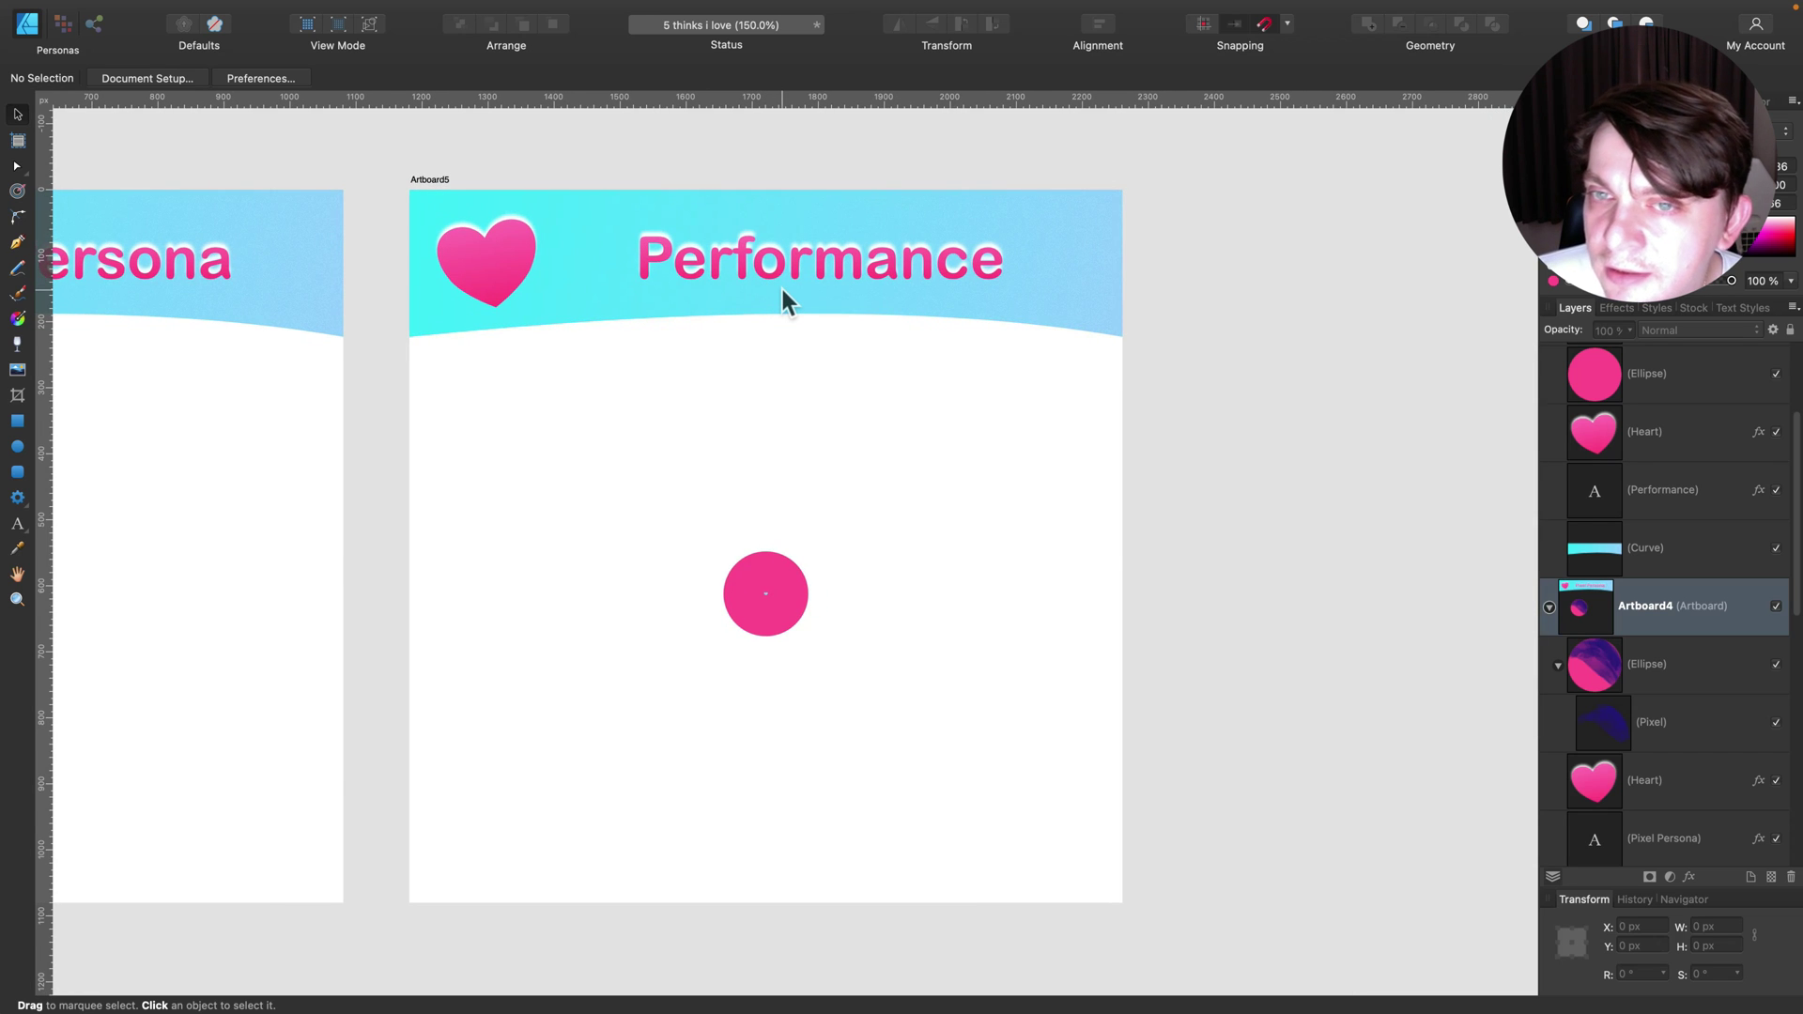
scroll(782, 289, "left", 20)
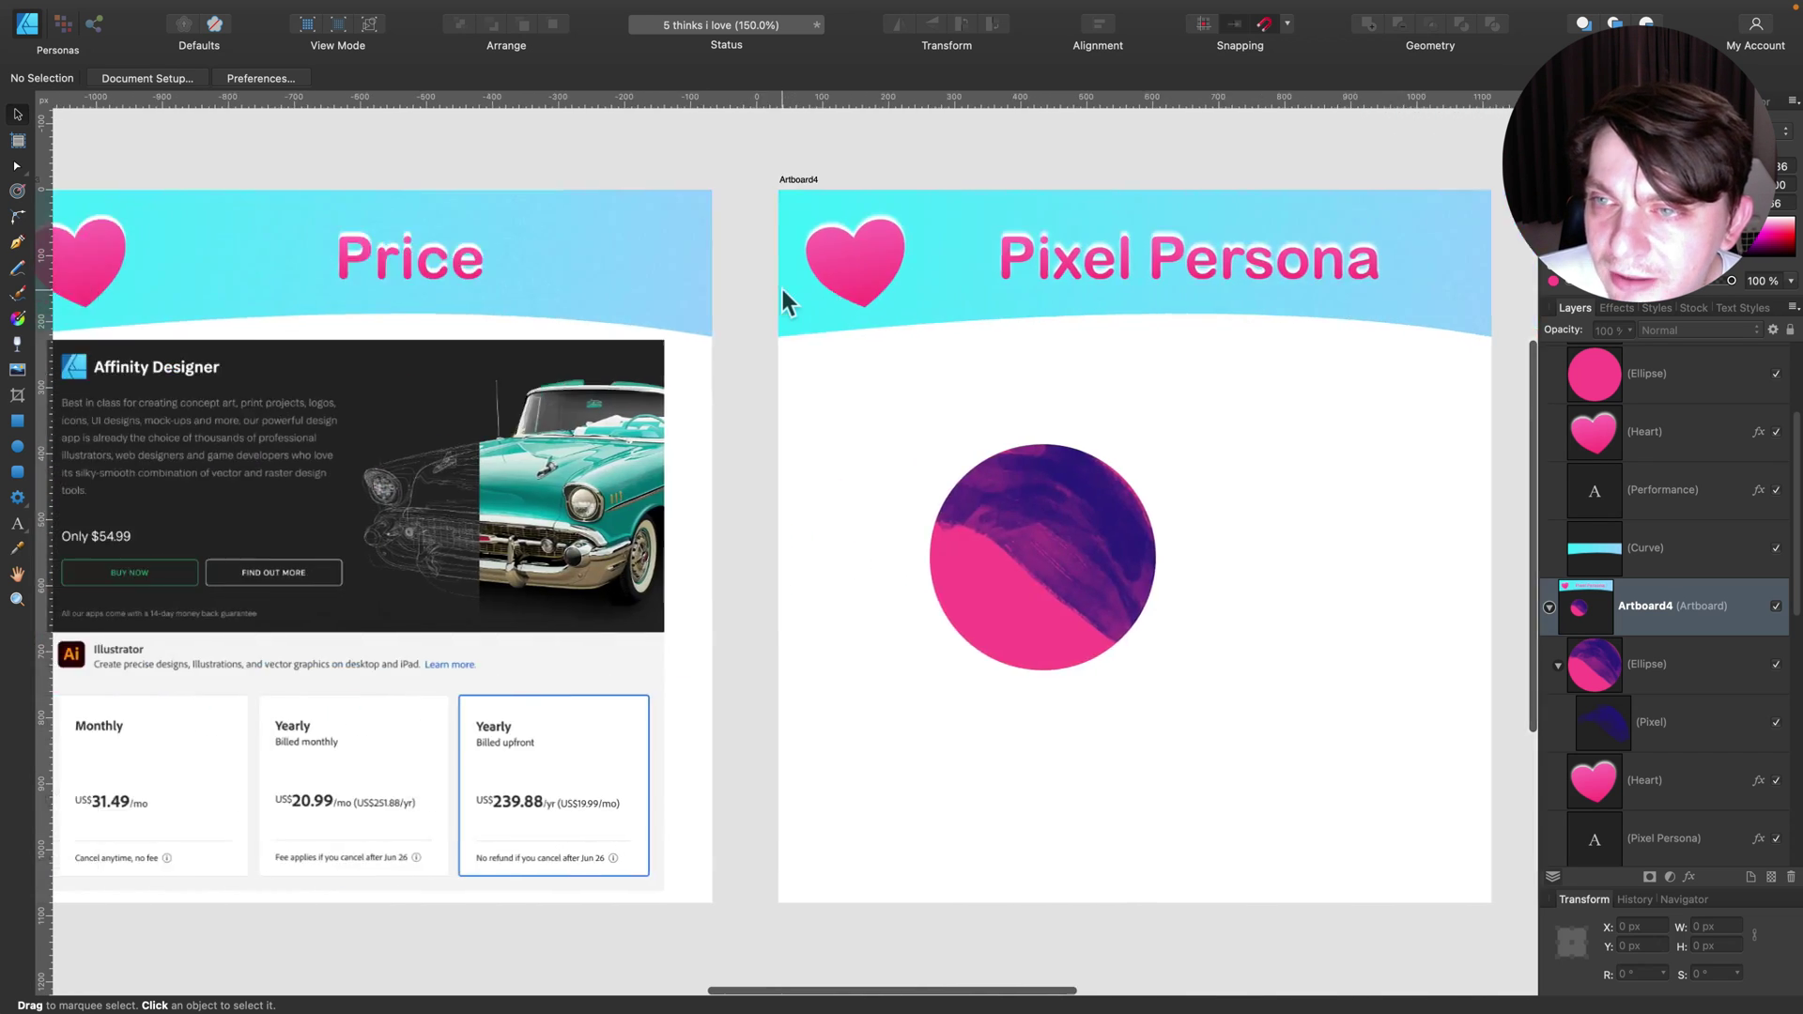
scroll(787, 285, "right", 20)
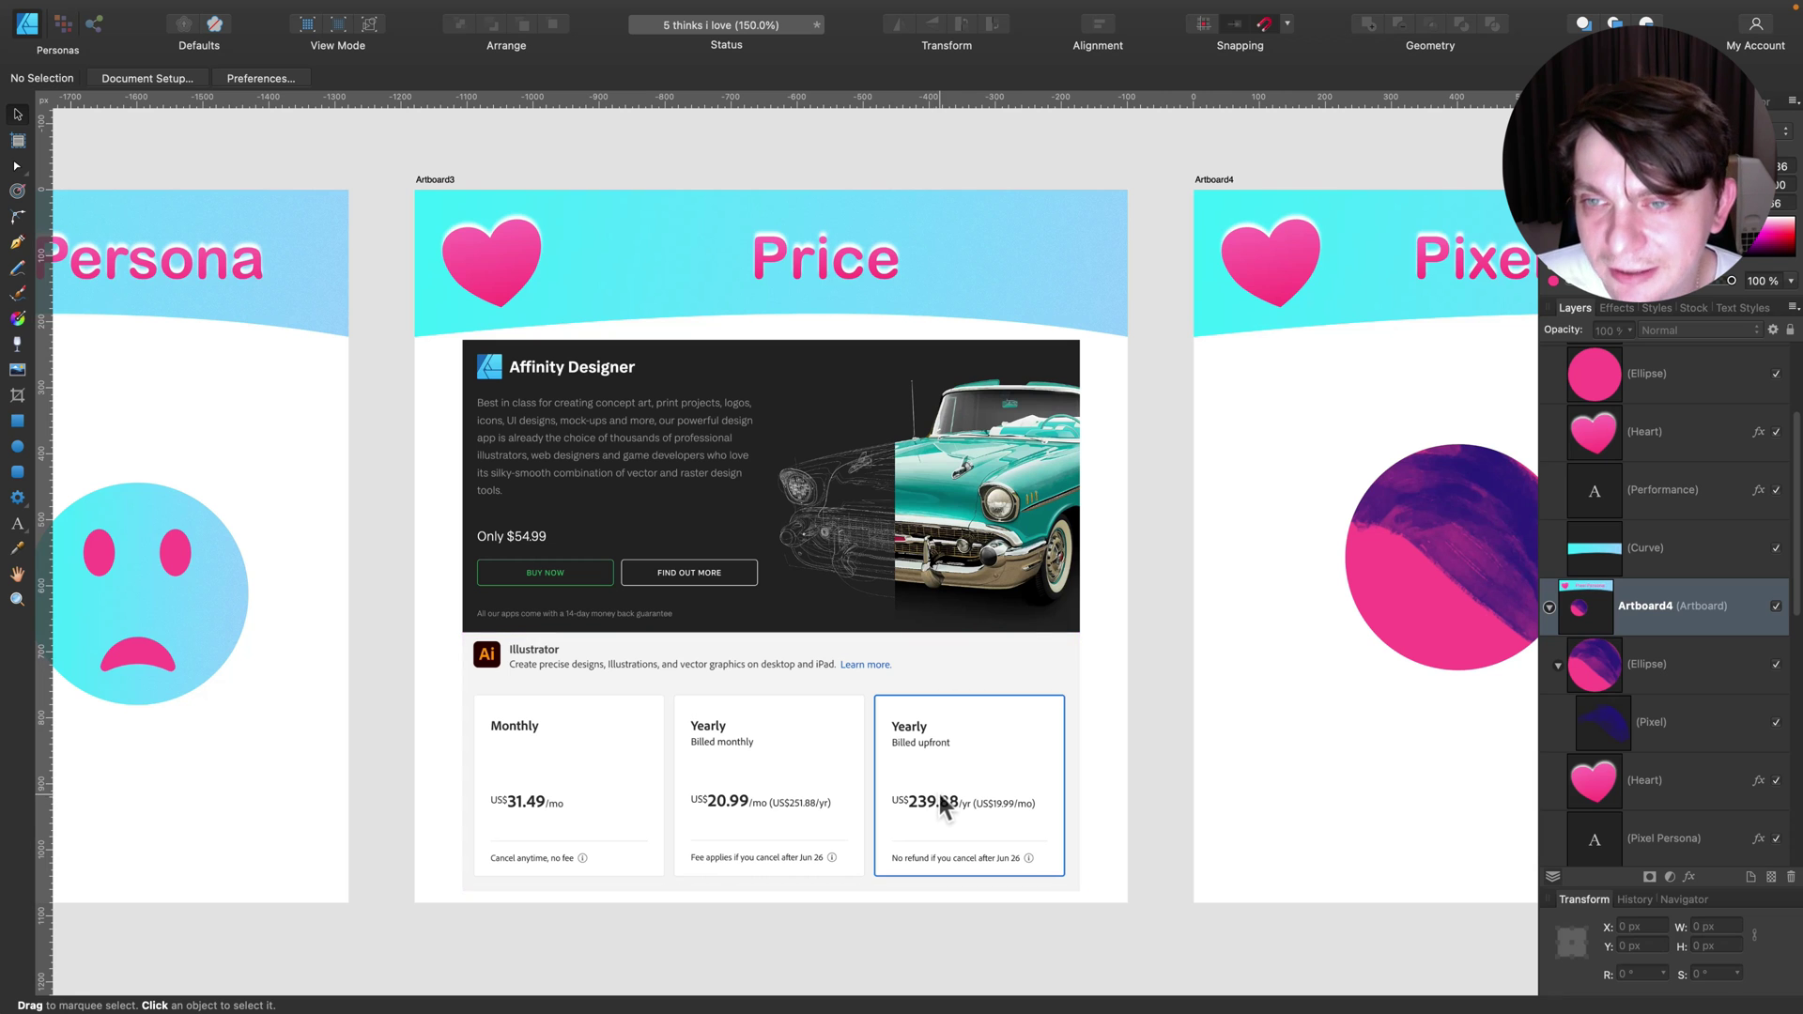
scroll(1080, 554, "right", 20)
scroll(1081, 558, "right", 15)
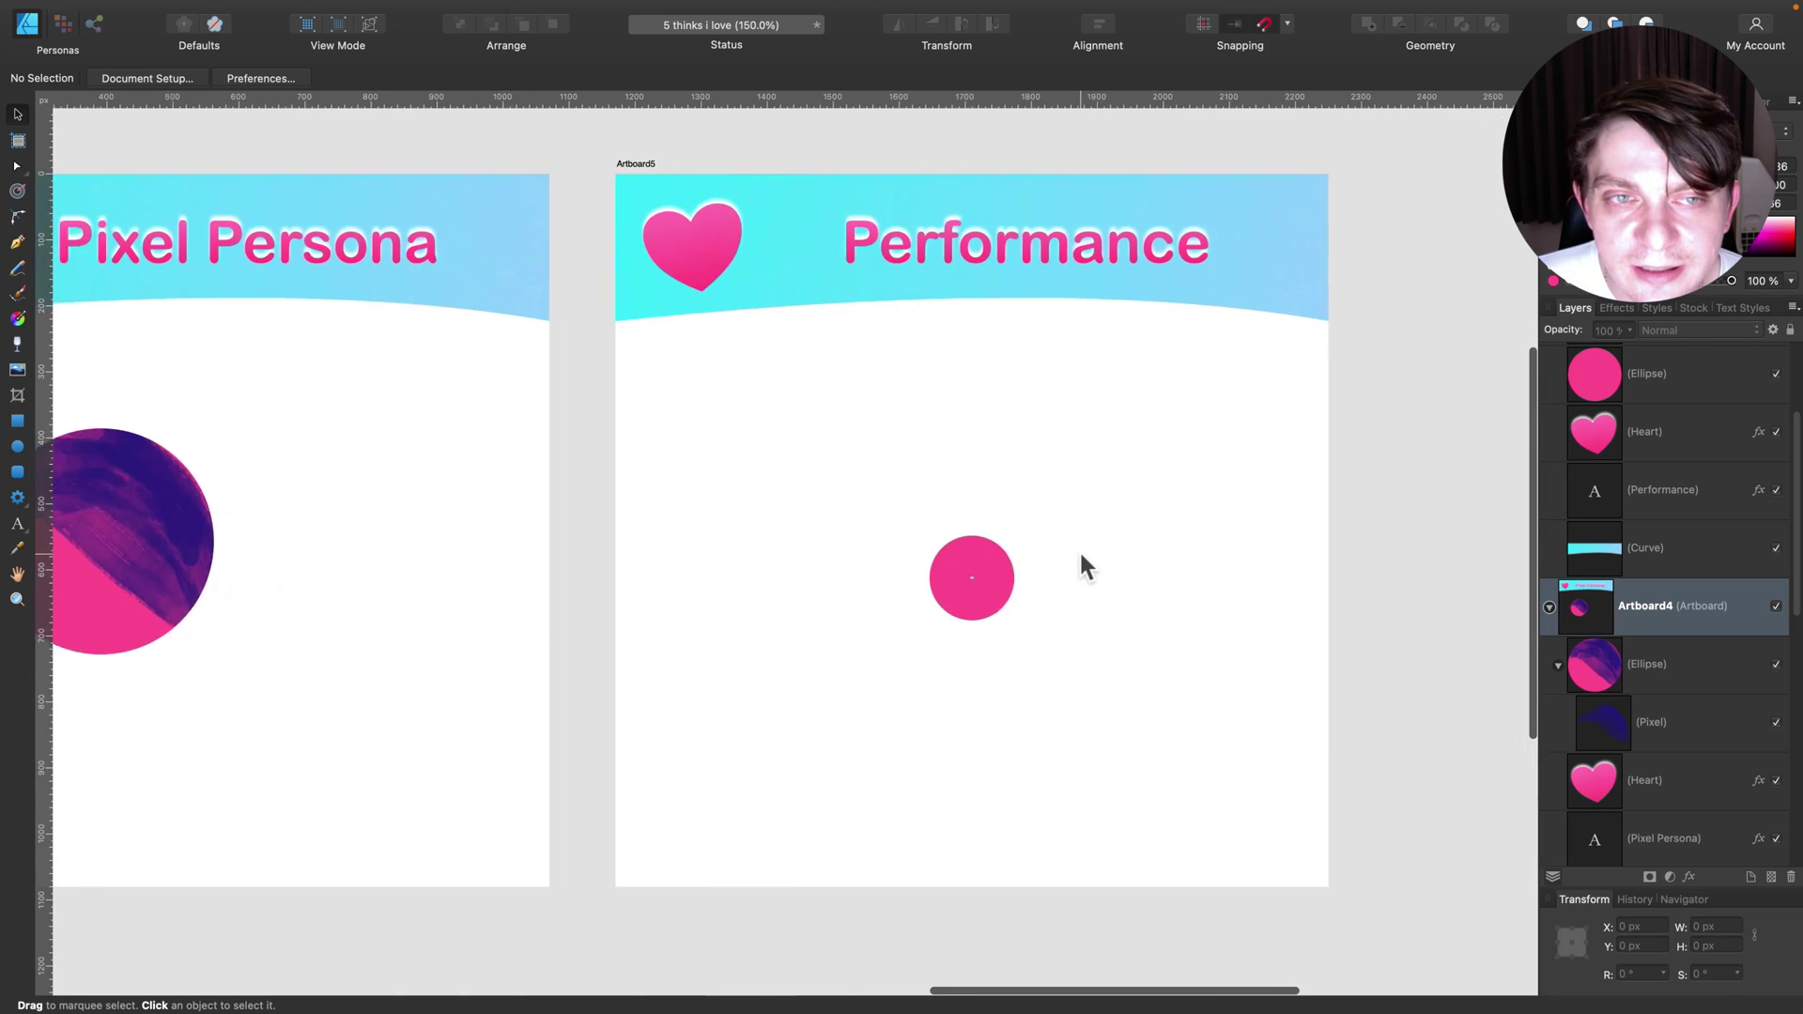
scroll(1082, 562, "left", 20)
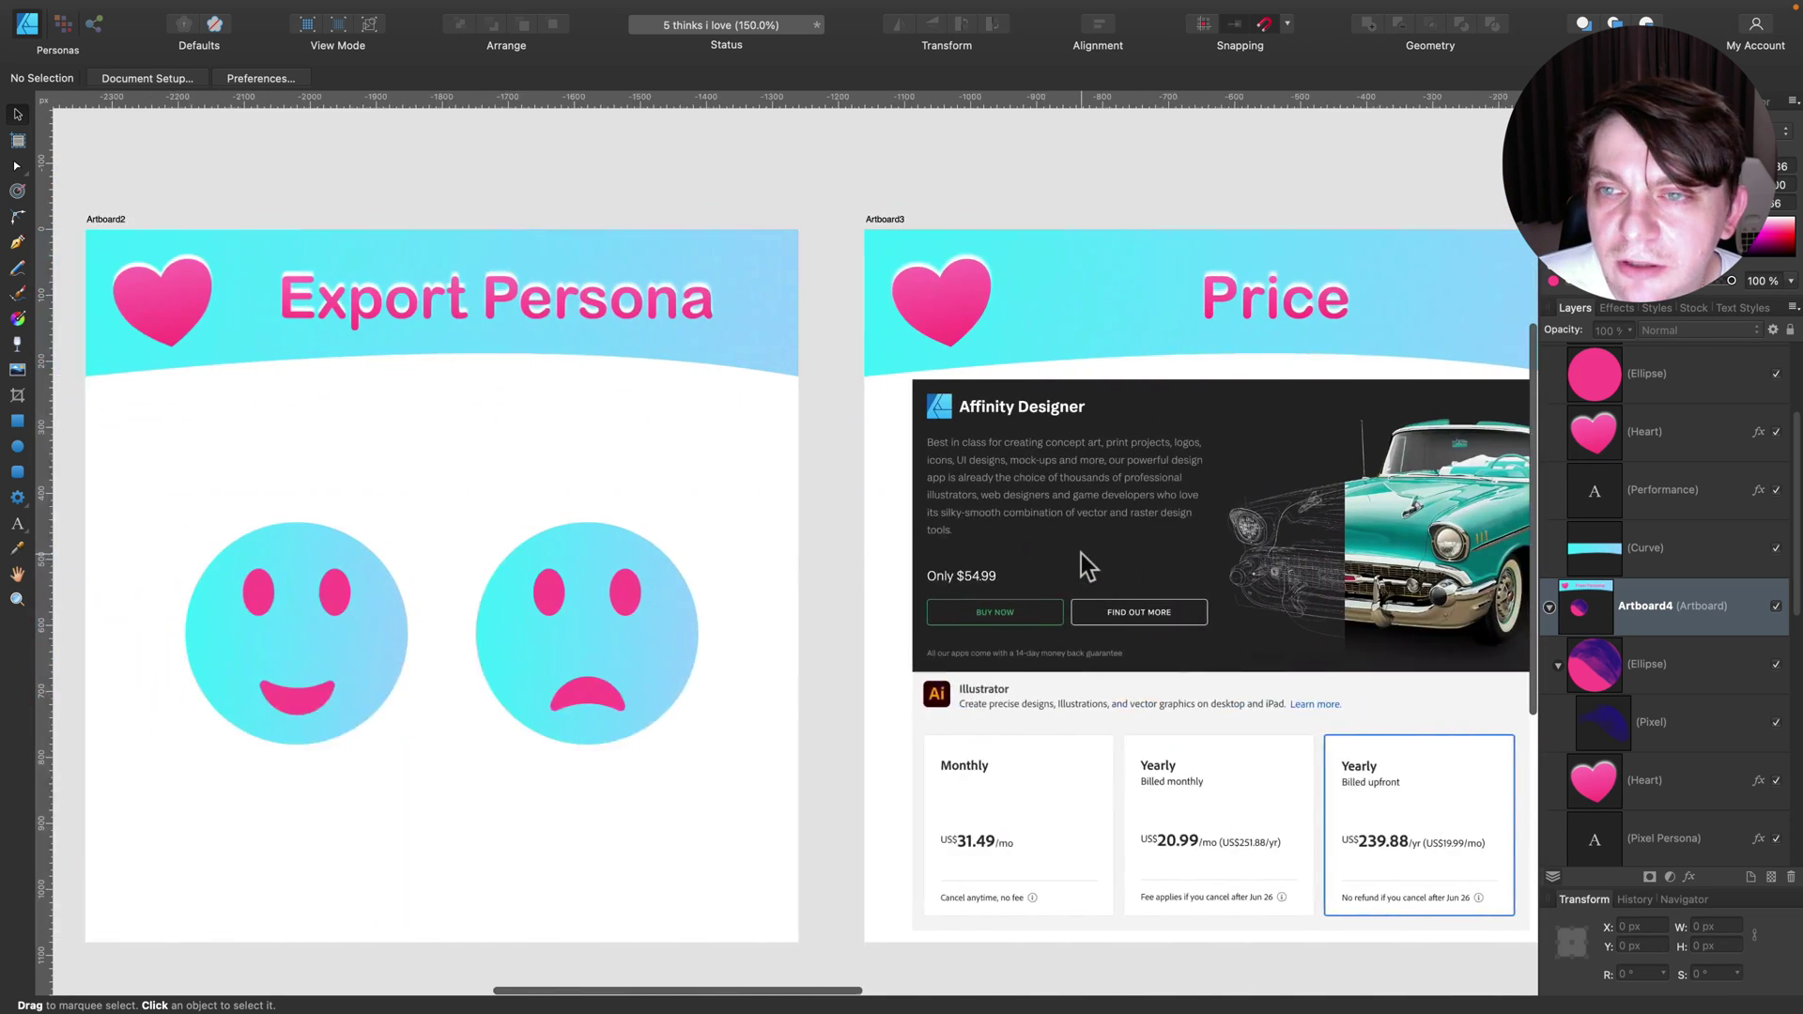
scroll(1082, 565, "left", 5)
scroll(1082, 565, "down", 2)
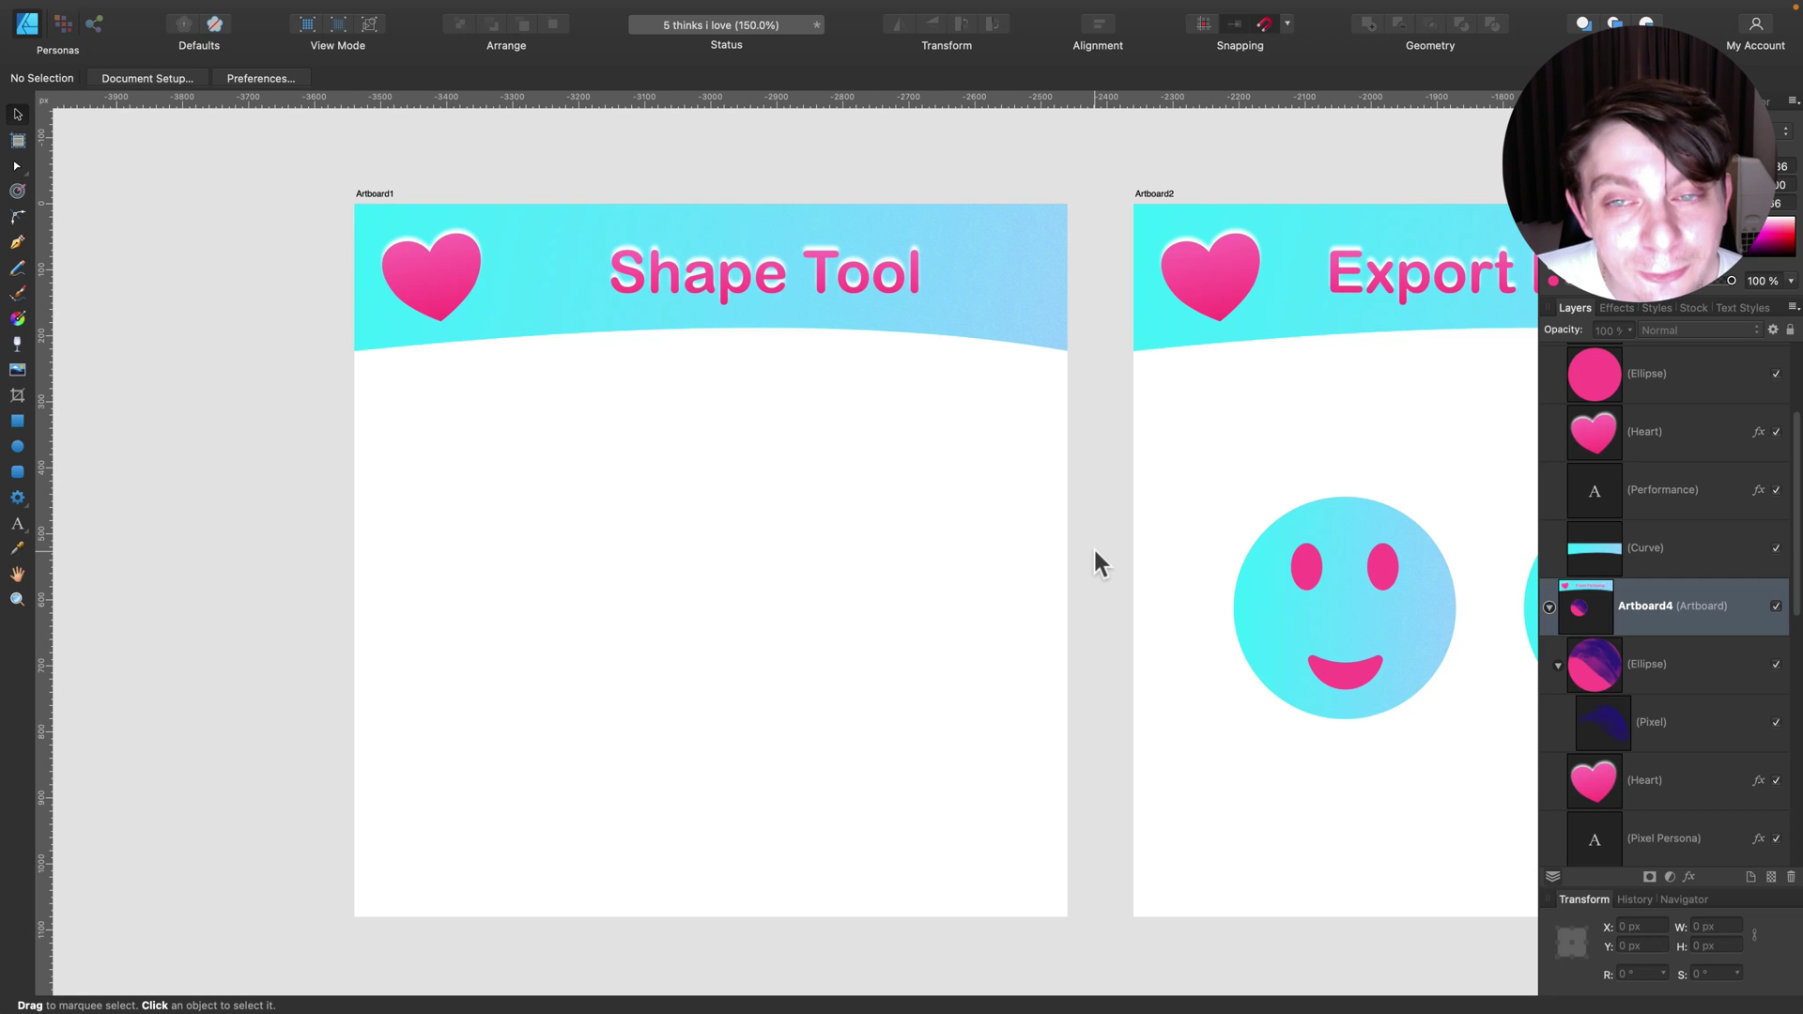
scroll(1171, 523, "right", 15)
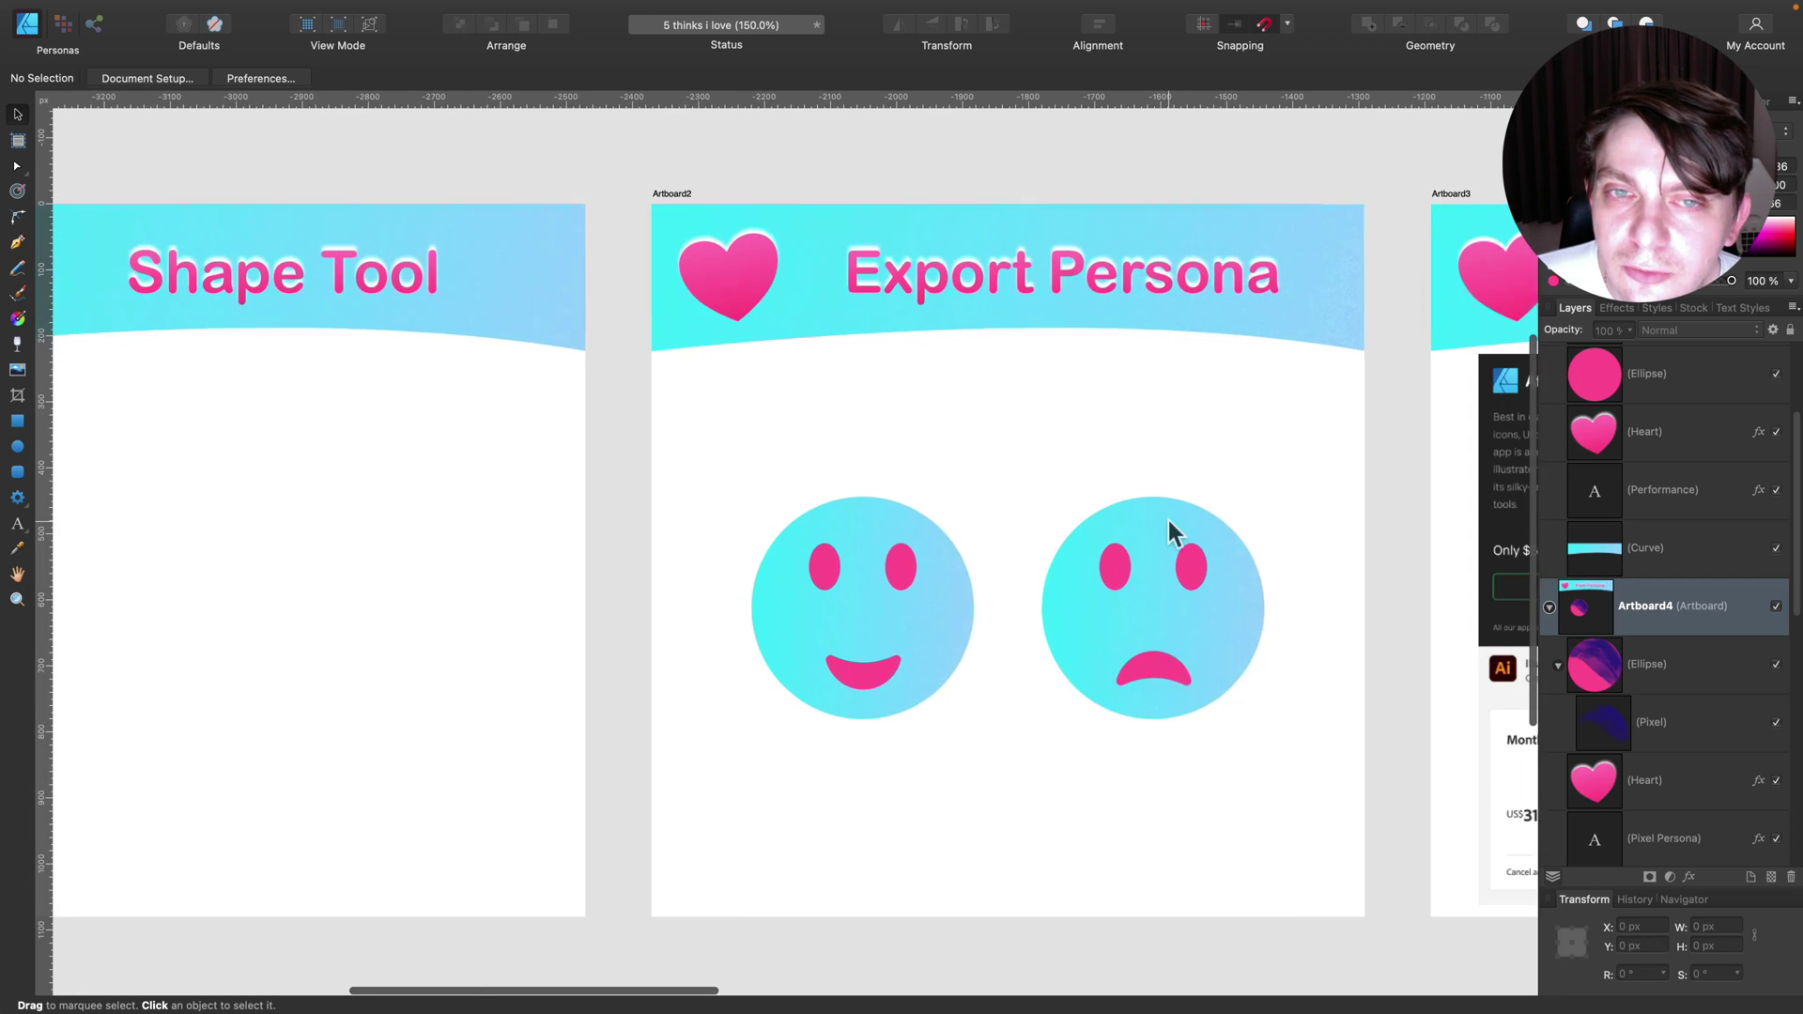
scroll(1168, 521, "right", 10)
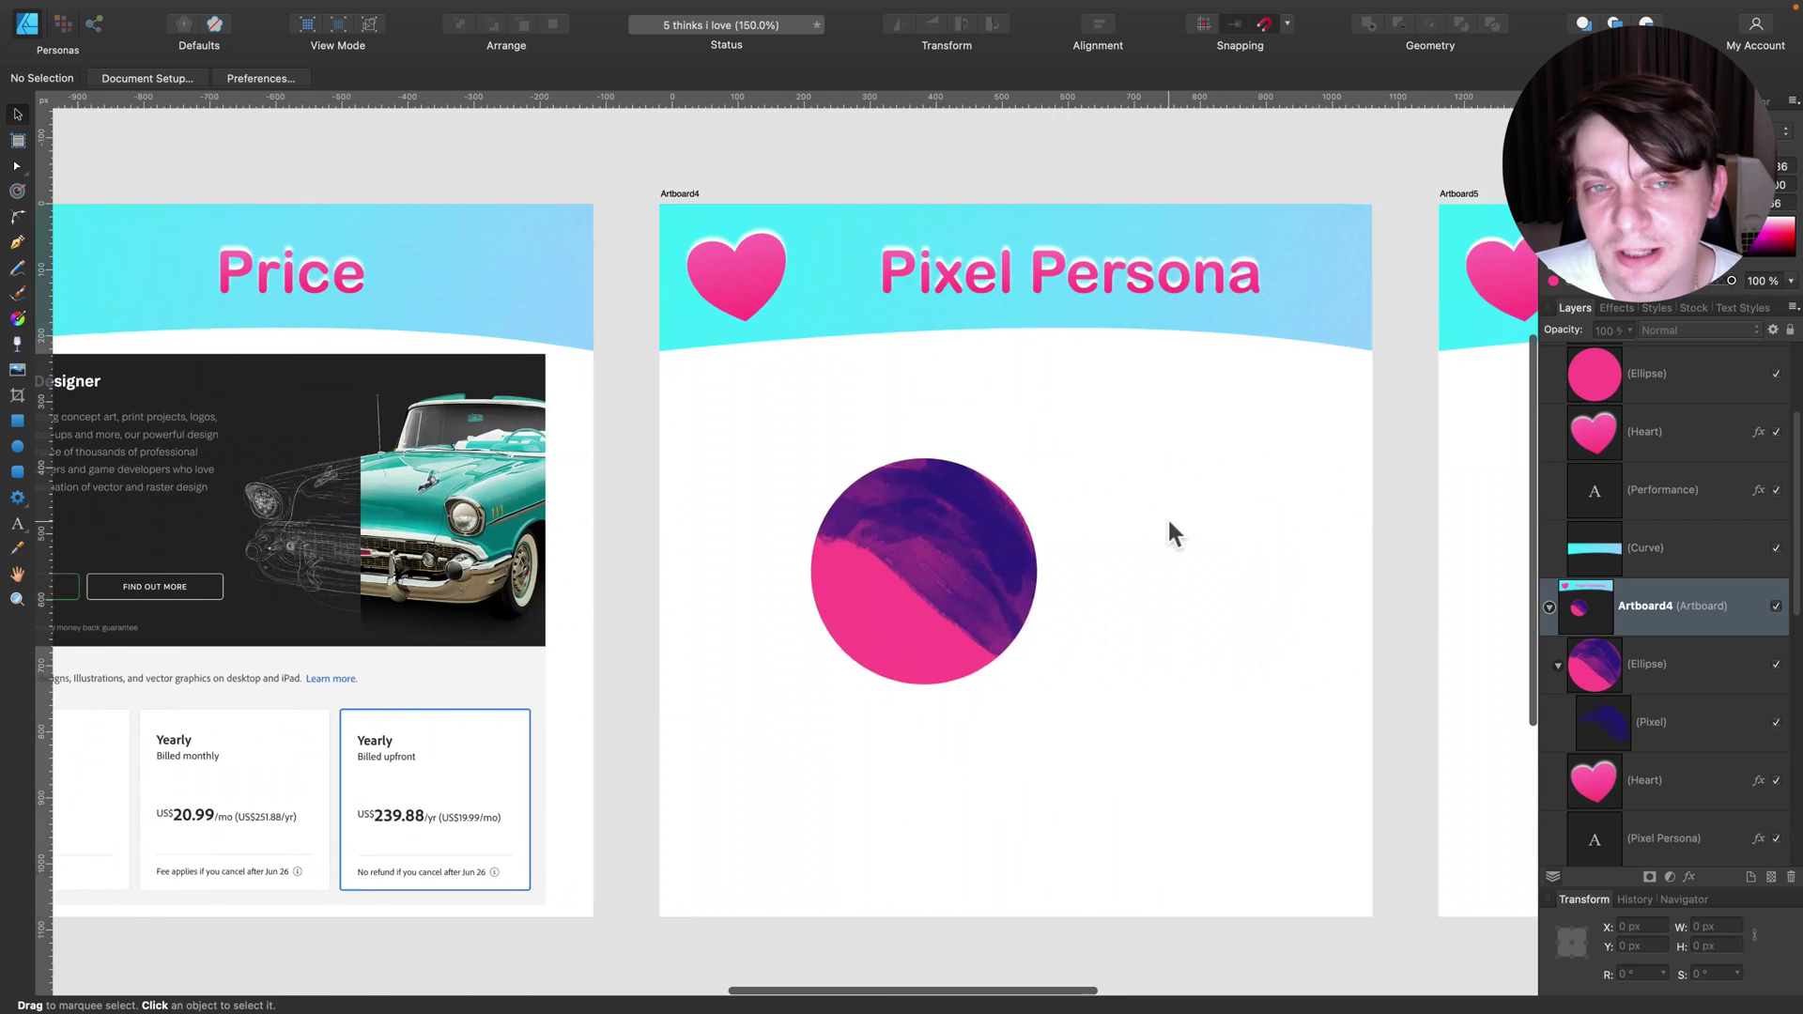